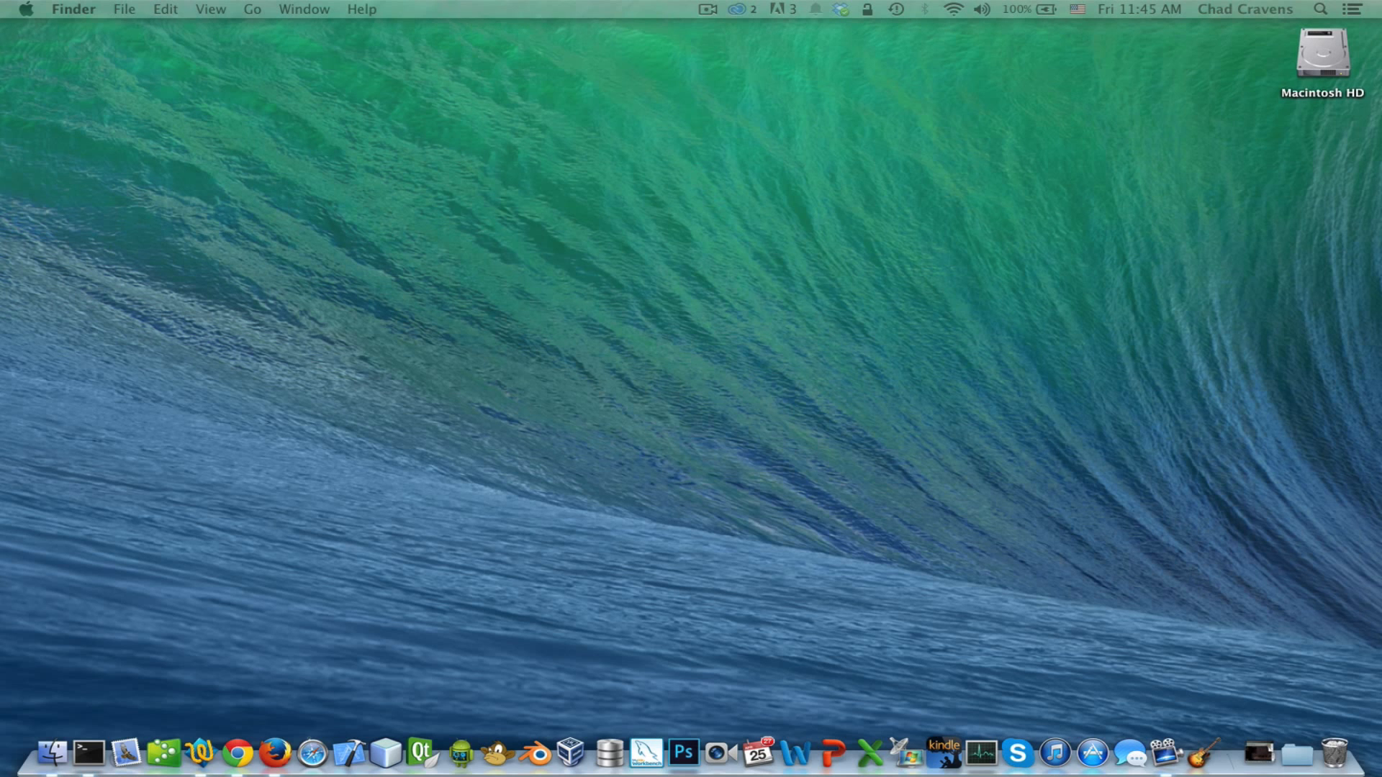
Switch to Chrome, search Google for "eclipse" and open the Eclipse Foundation website
left_click_drag(0, 151, 488, 84)
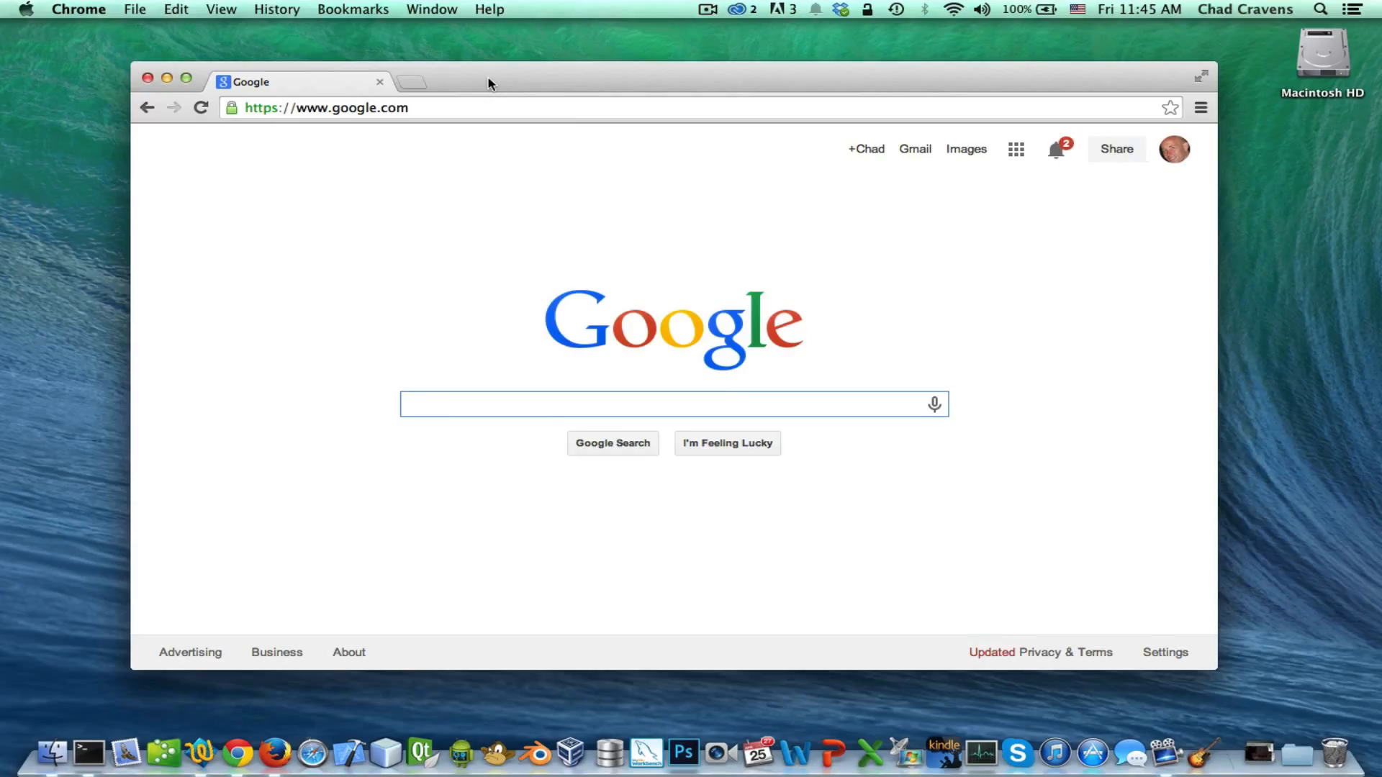
type("eclipse")
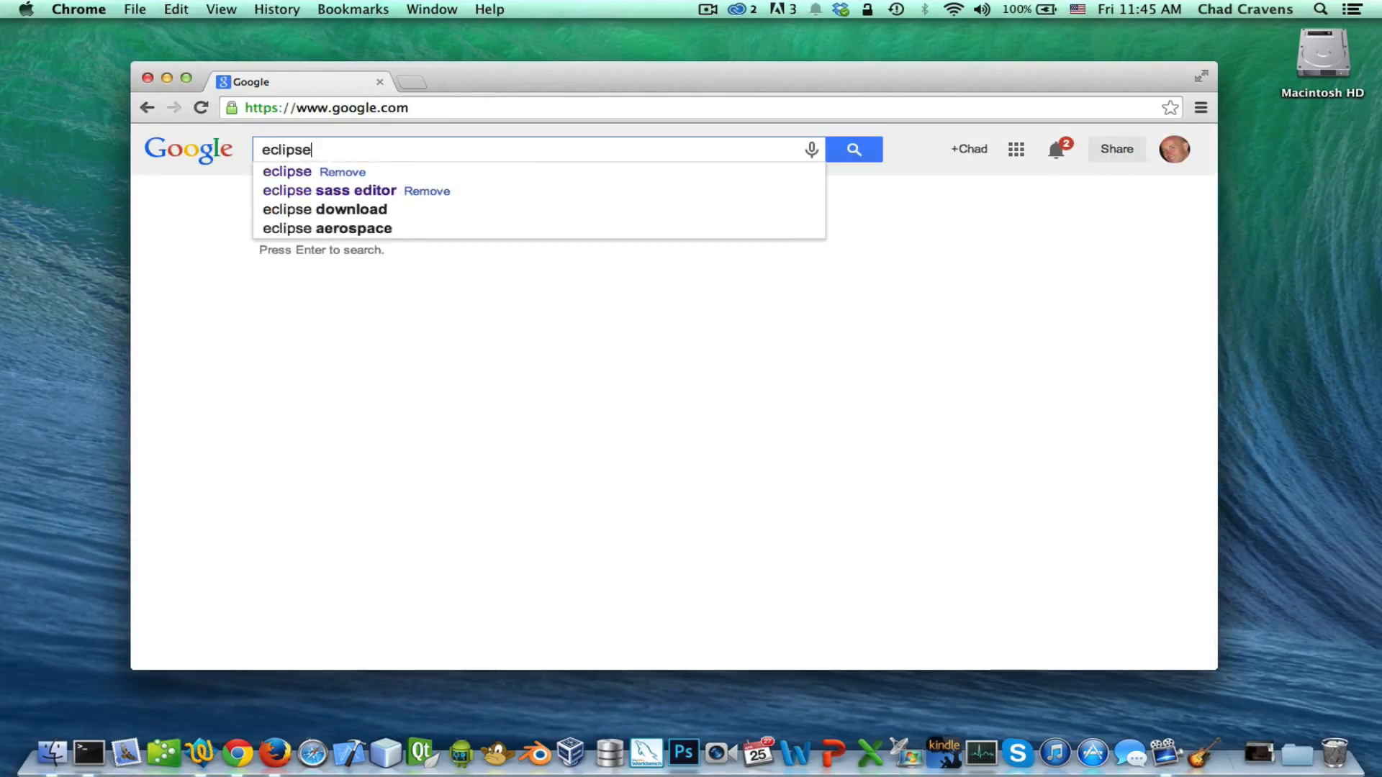
key("Return")
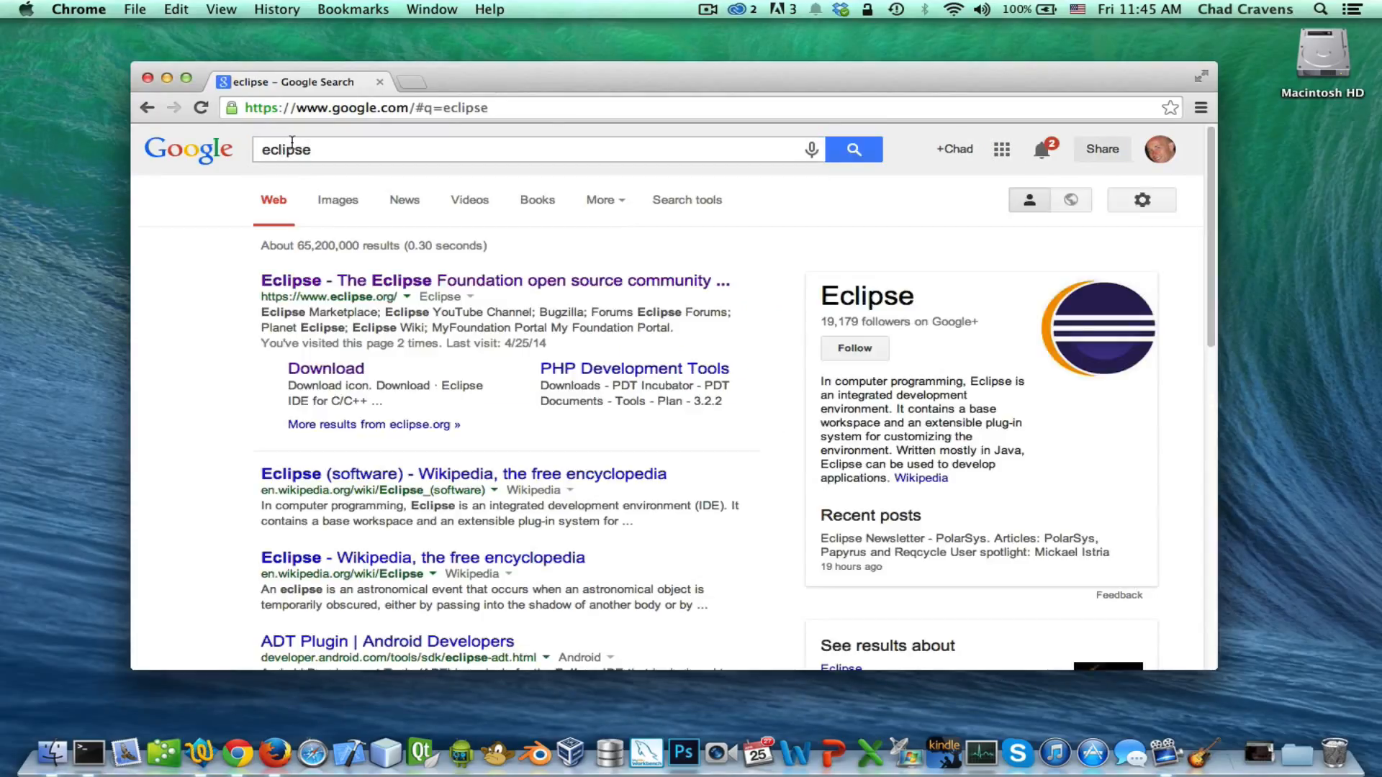
left_click(373, 281)
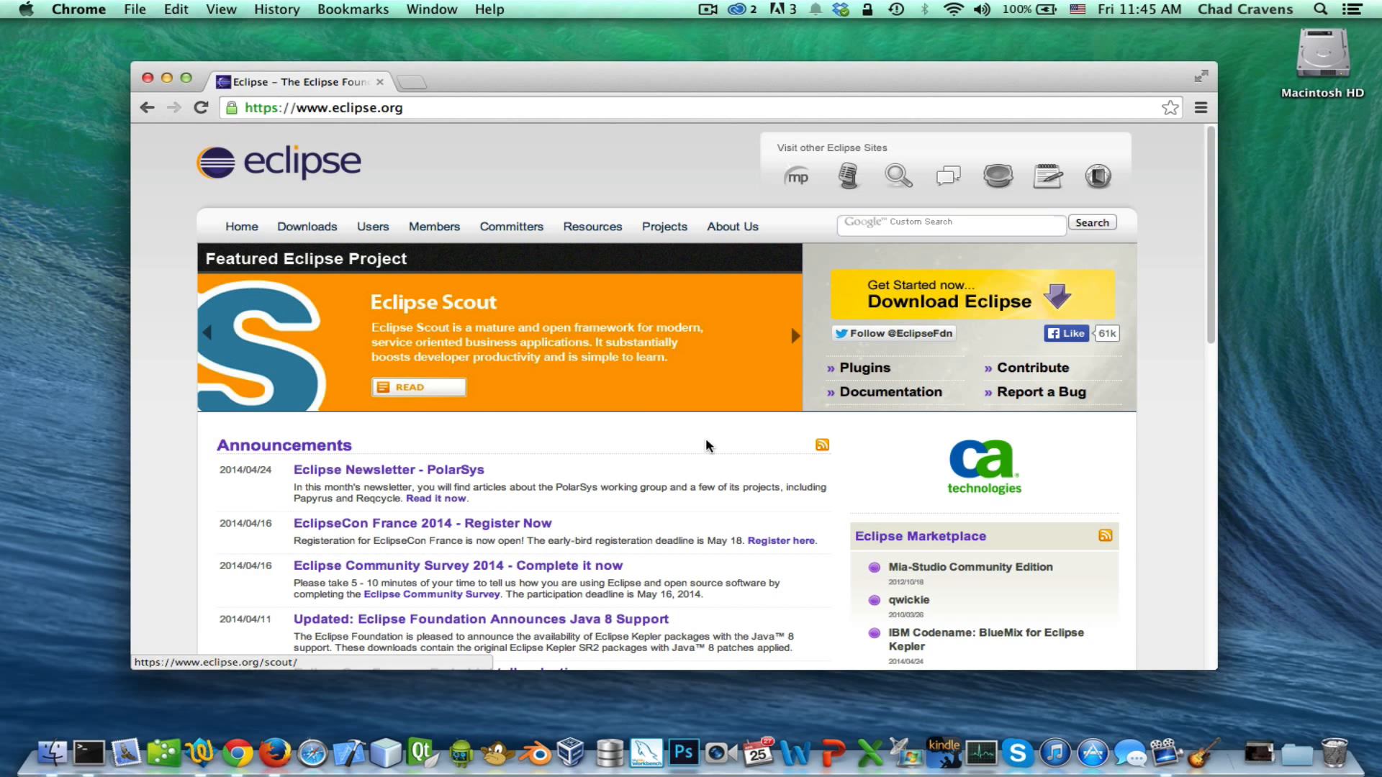
Download the Mac OS X 64 Bit package of Eclipse Standard 4.3.2 from the Oregon State University mirror
scroll(839, 472, "down", 6)
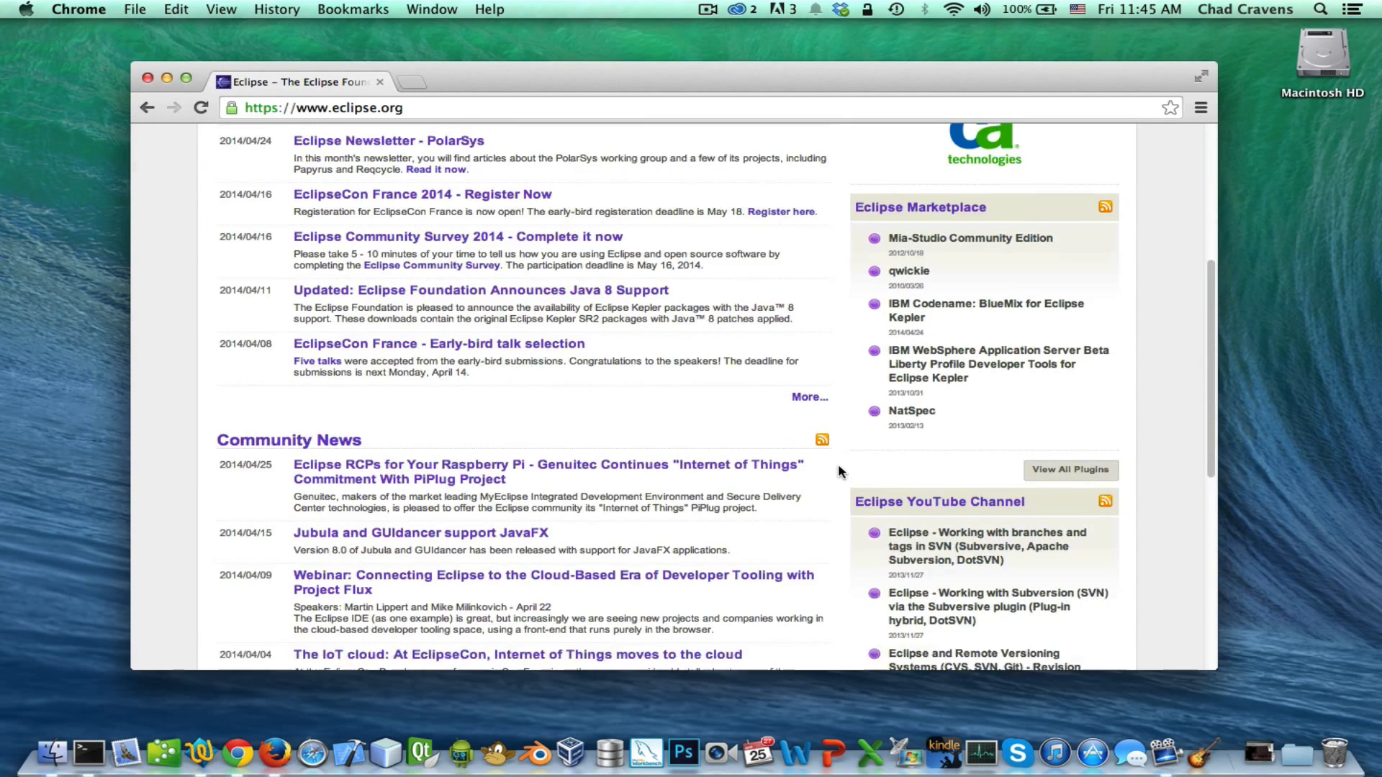
scroll(839, 471, "up", 6)
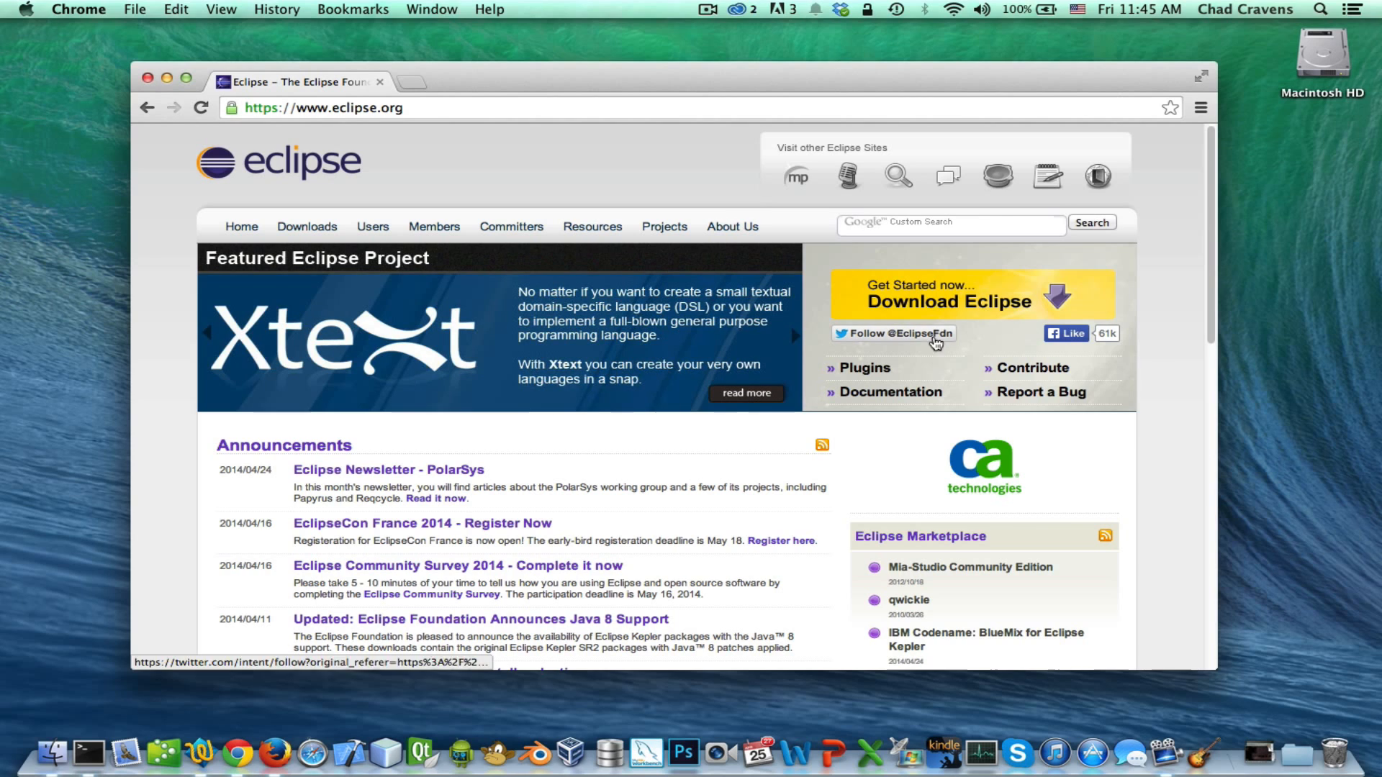
left_click(933, 311)
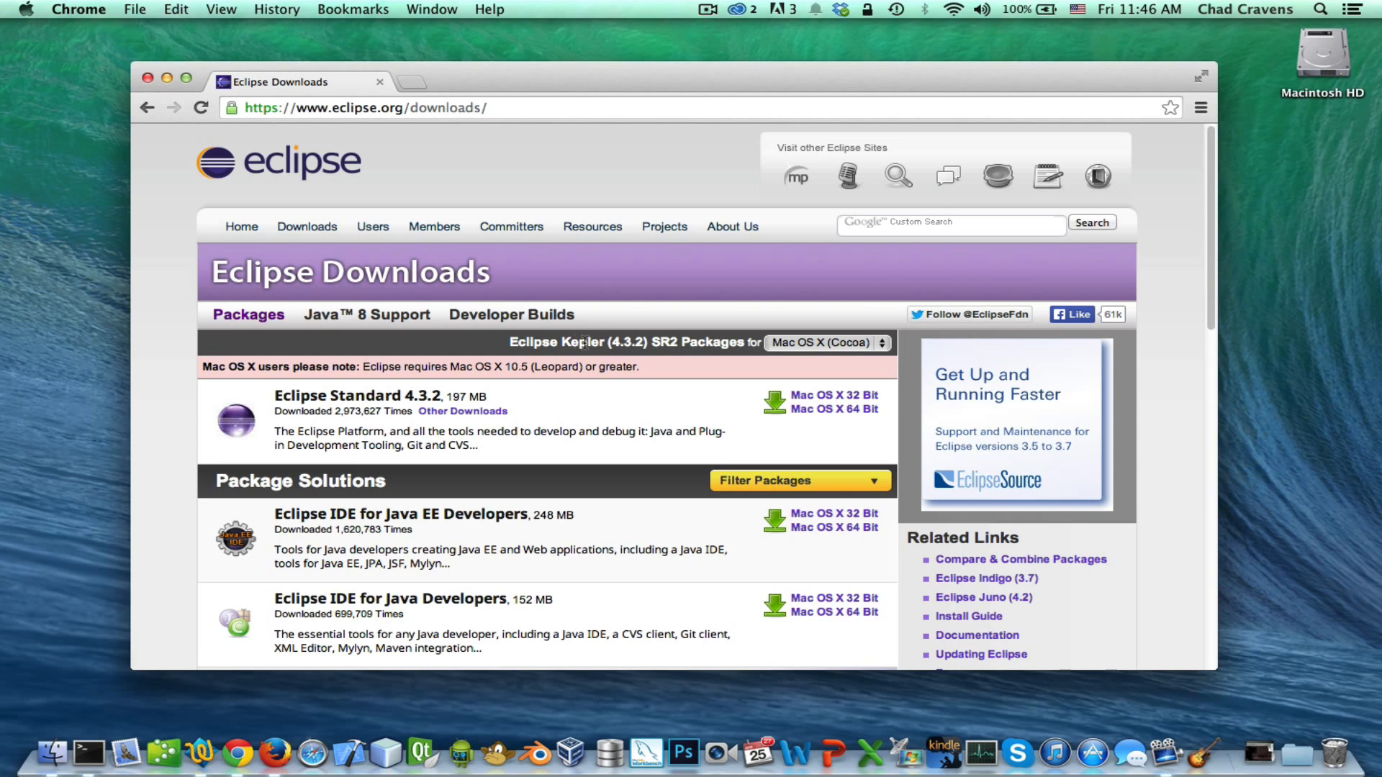
left_click(821, 414)
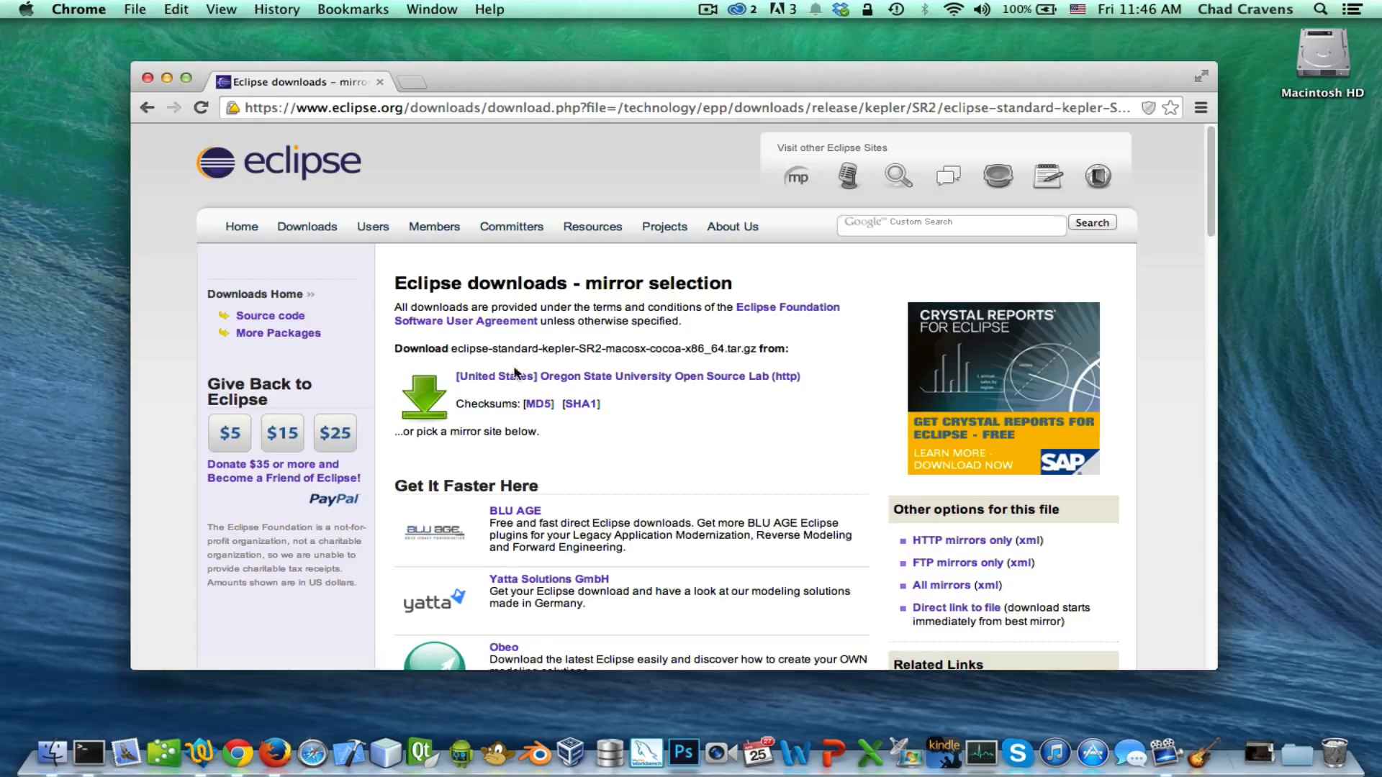
left_click(732, 384)
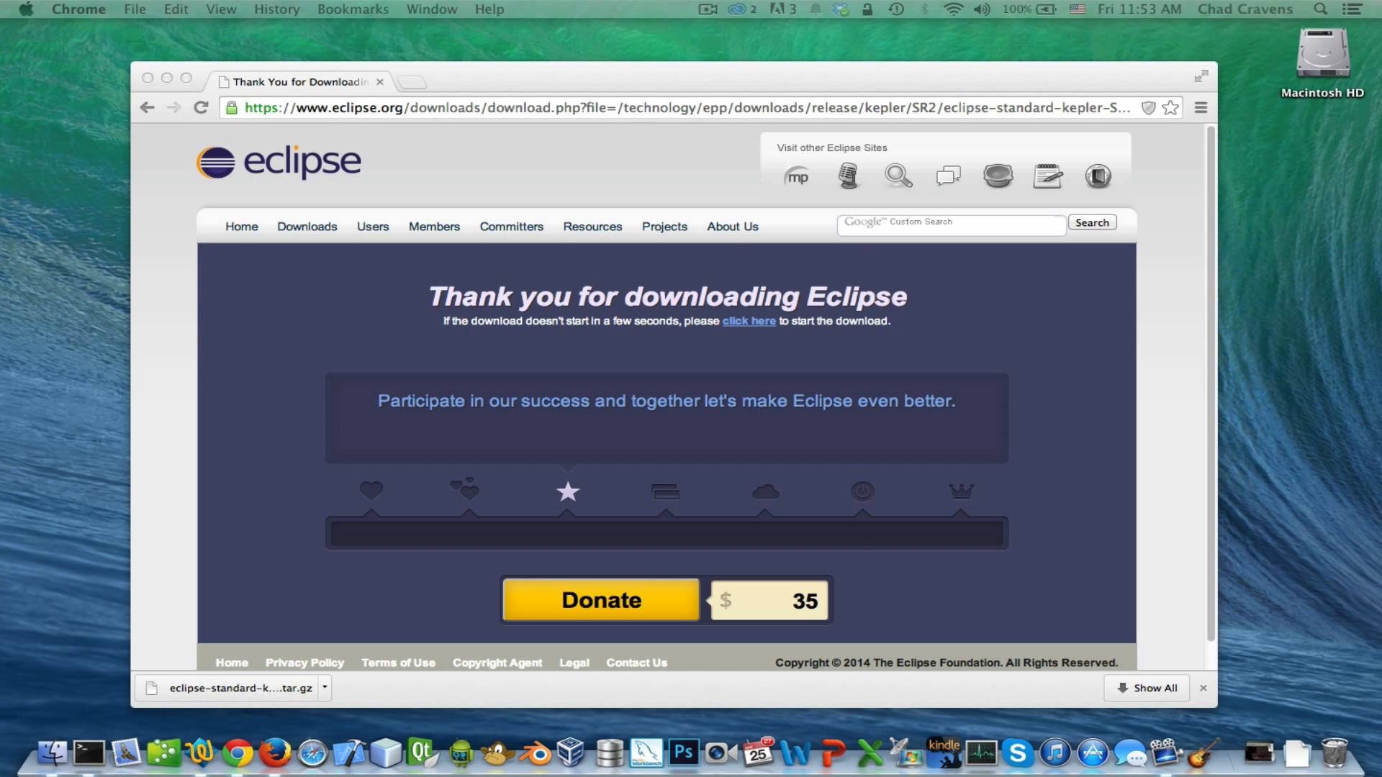
In Finder's Downloads folder, extract the Eclipse tar.gz archive with Archive Utility and select Eclipse.app in the extracted folder
left_click_drag(0, 50, 699, 95)
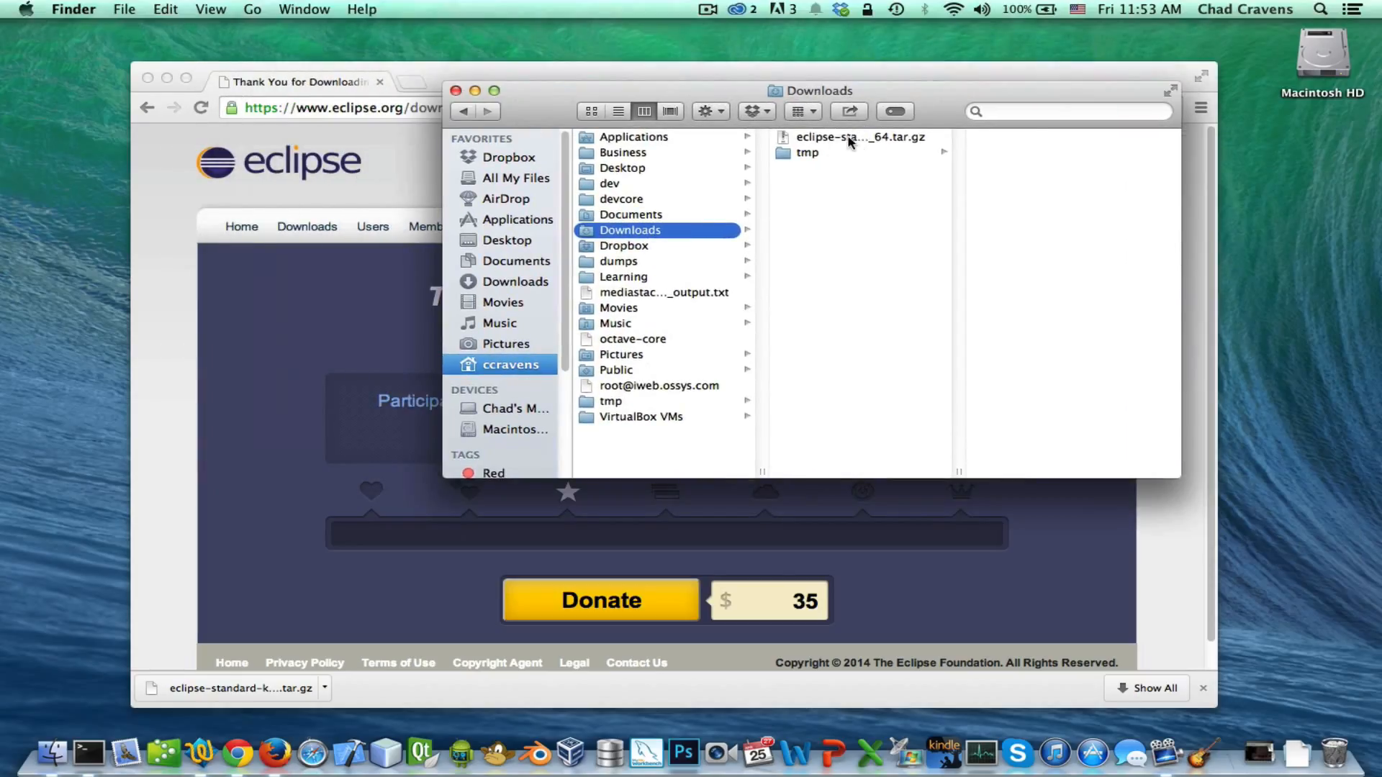
left_click(850, 142)
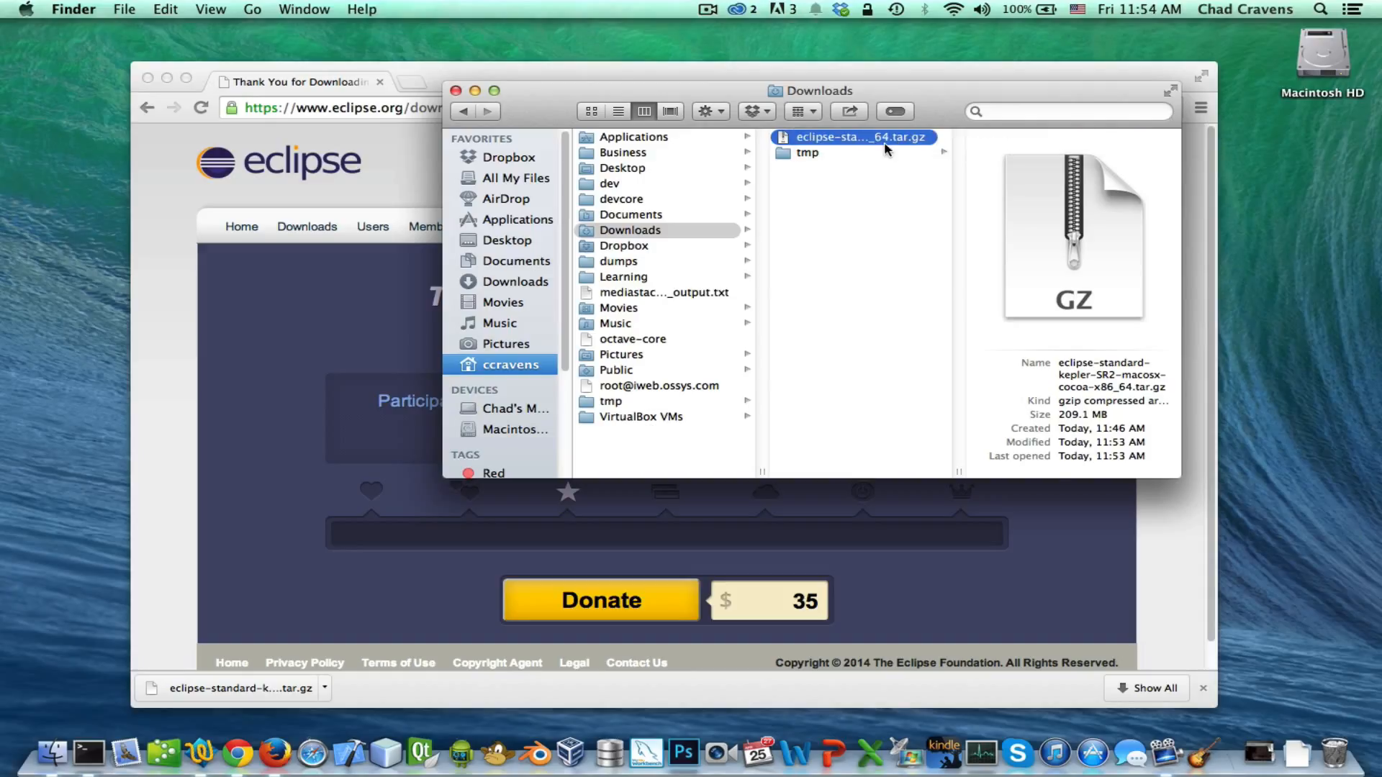
left_click(886, 150)
left_click(875, 138)
right_click(873, 140)
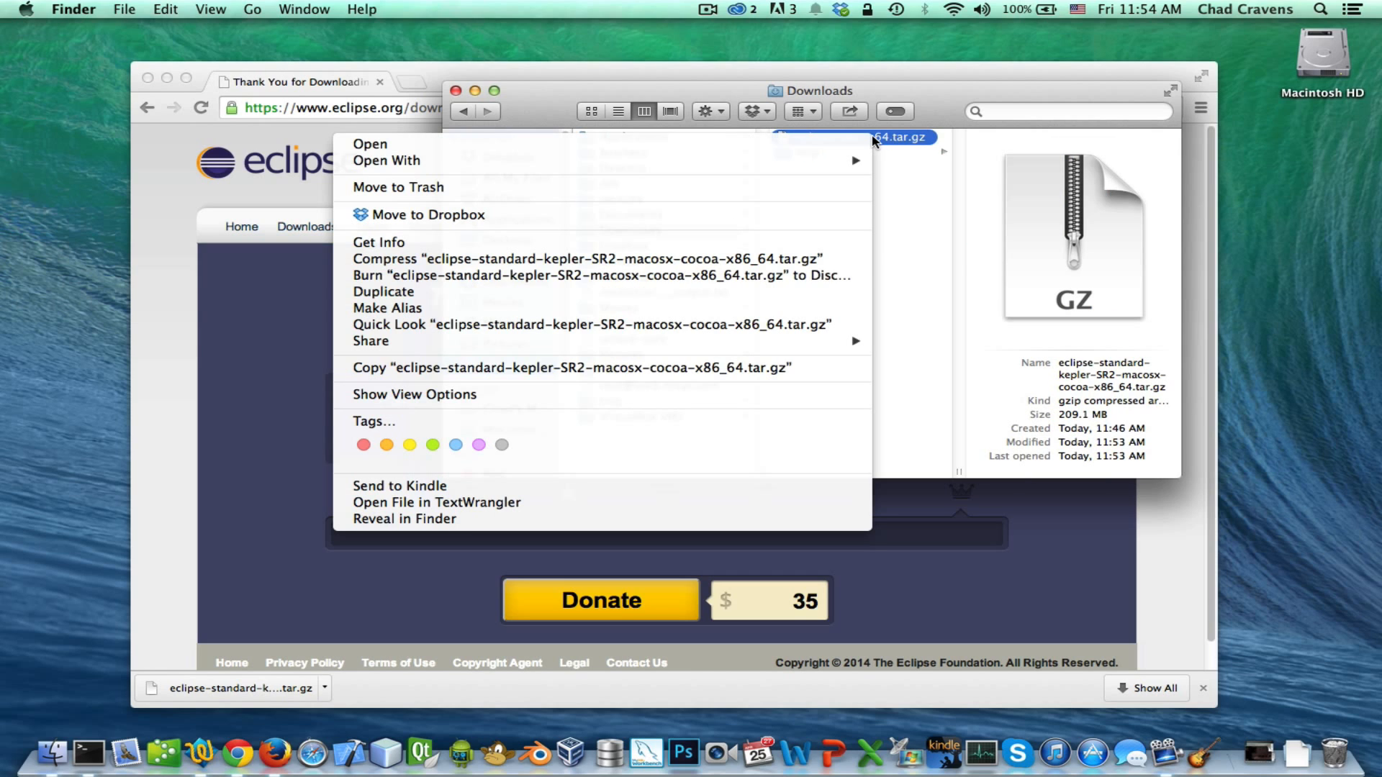
mouse_move(860, 160)
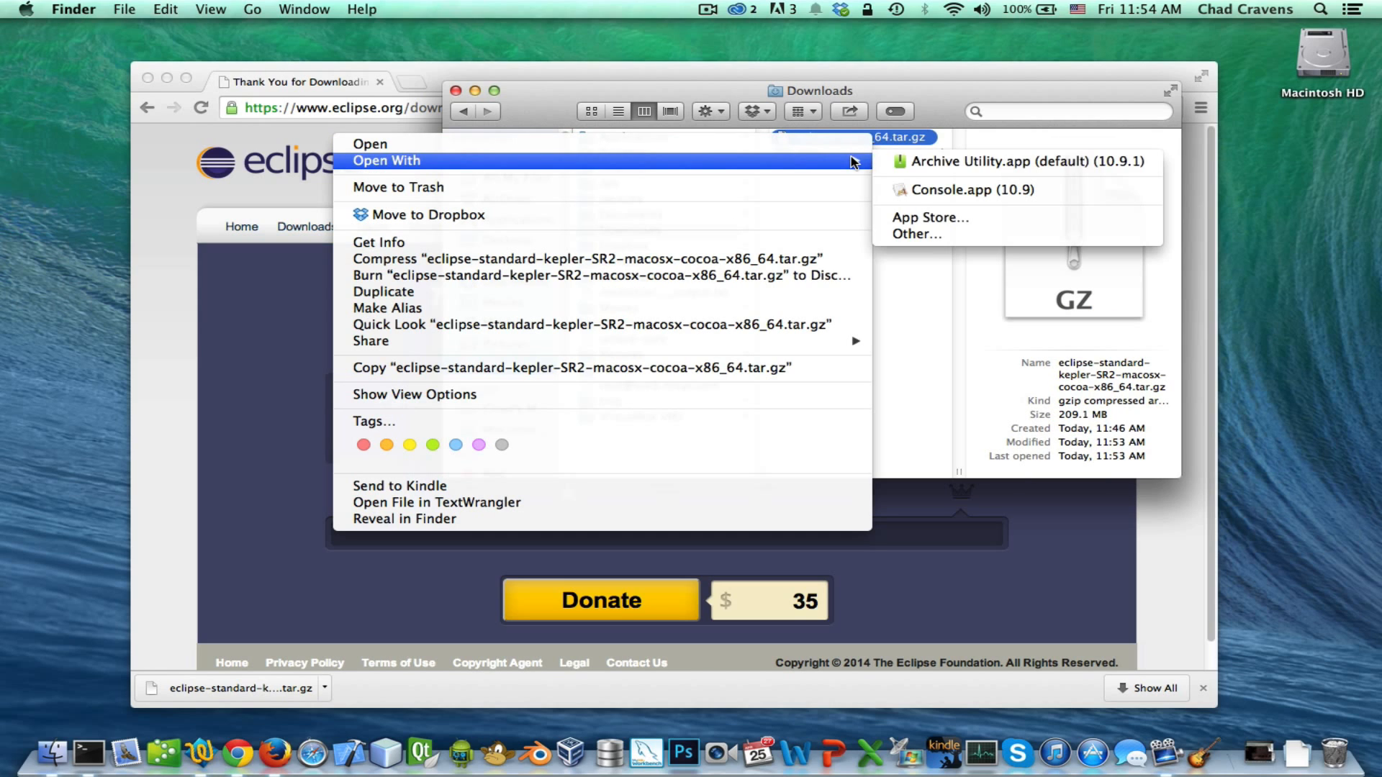
left_click(906, 162)
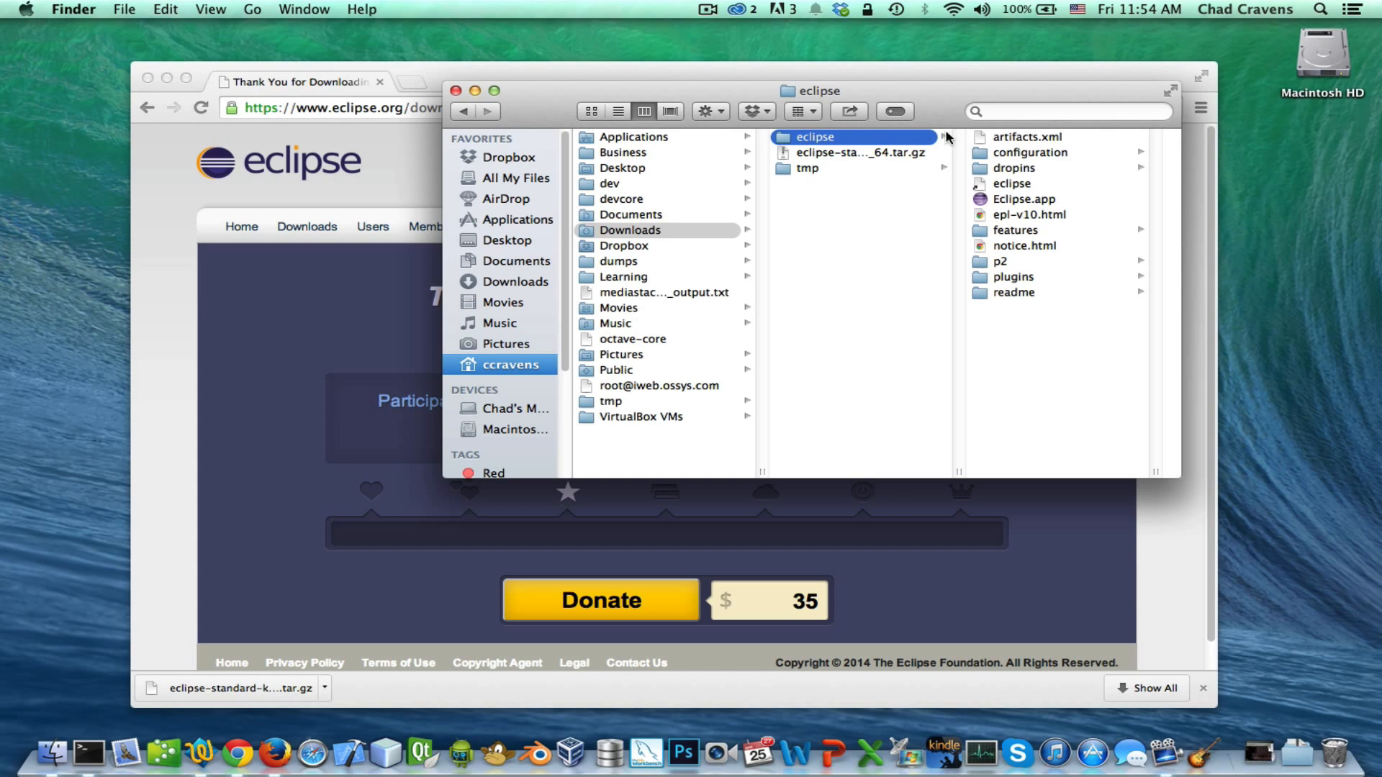
left_click_drag(696, 92, 781, 49)
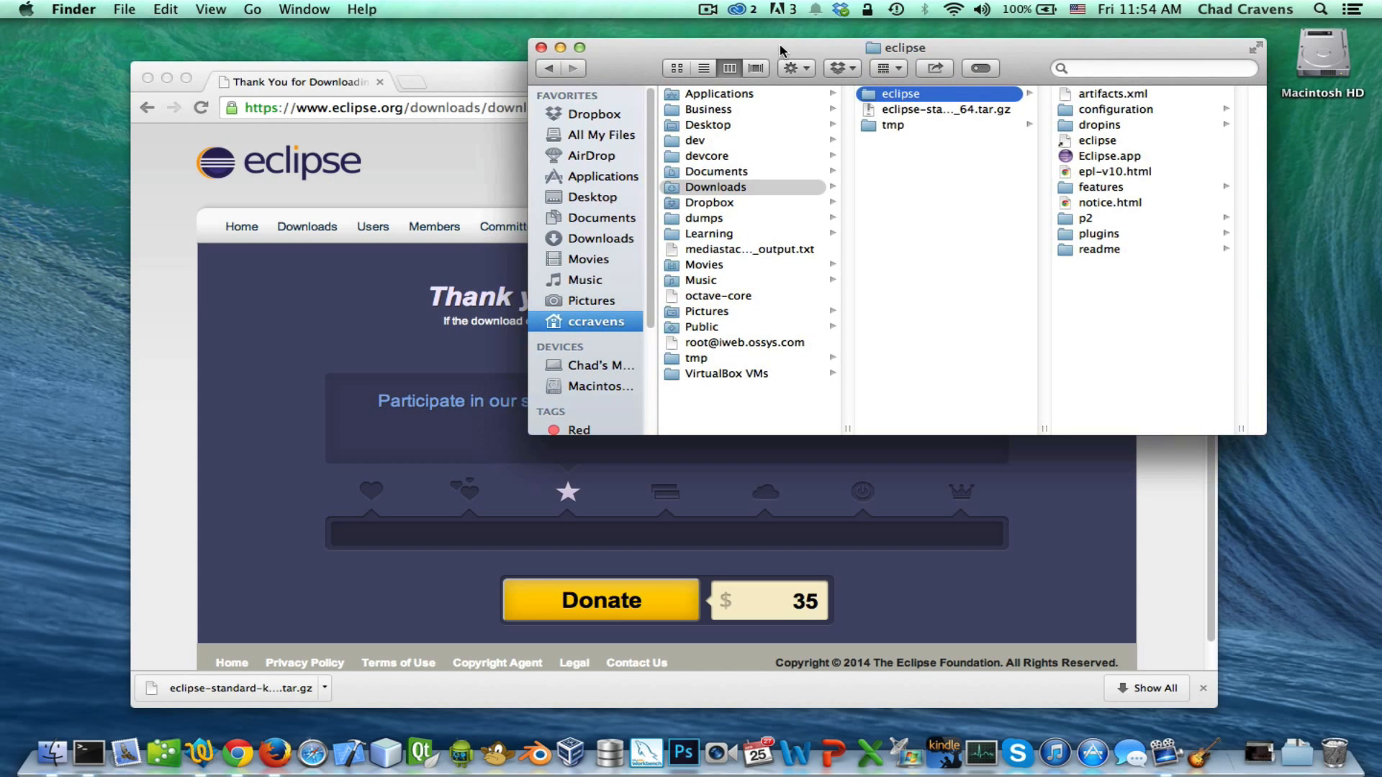
left_click(1095, 158)
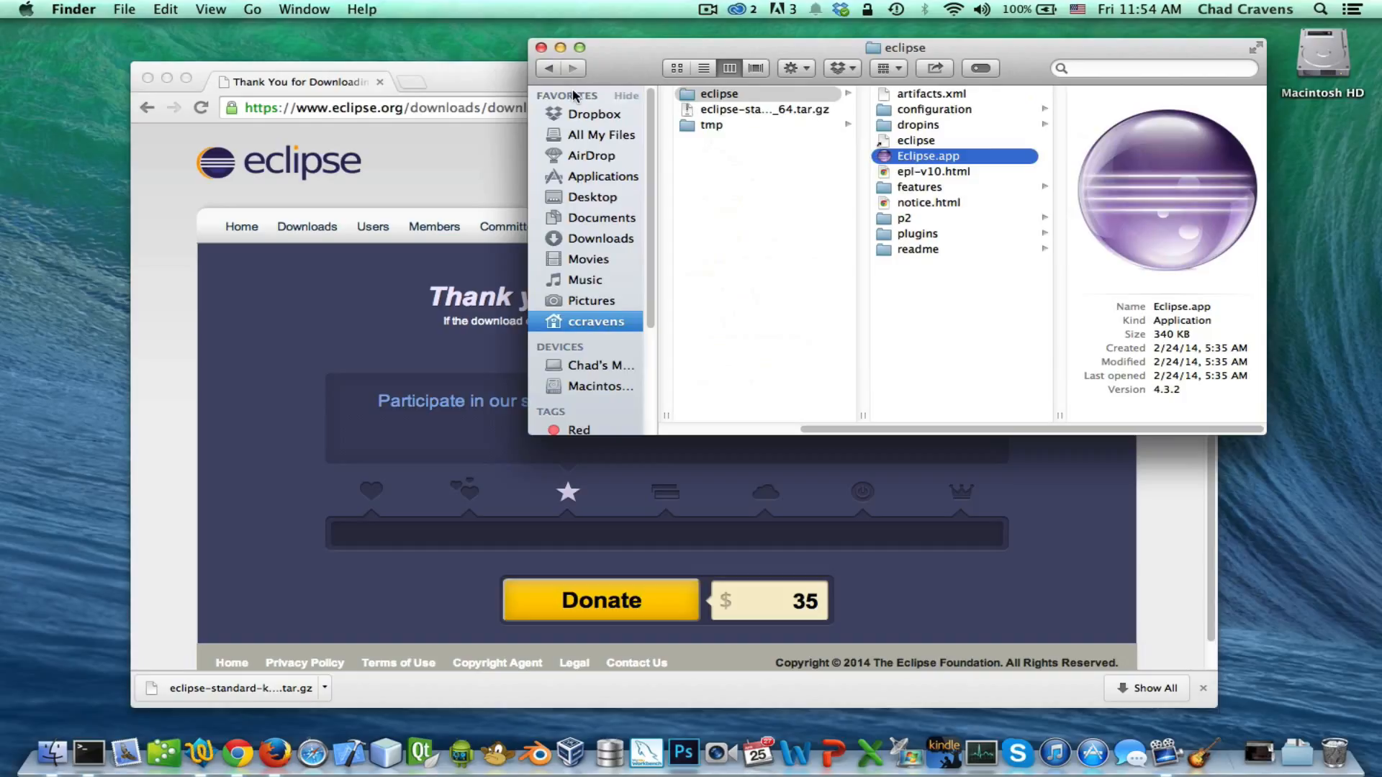
Back in Chrome, search Google for "java sdk" in a new tab and open Oracle's Java SE Development Kit 7 downloads page
left_click(470, 72)
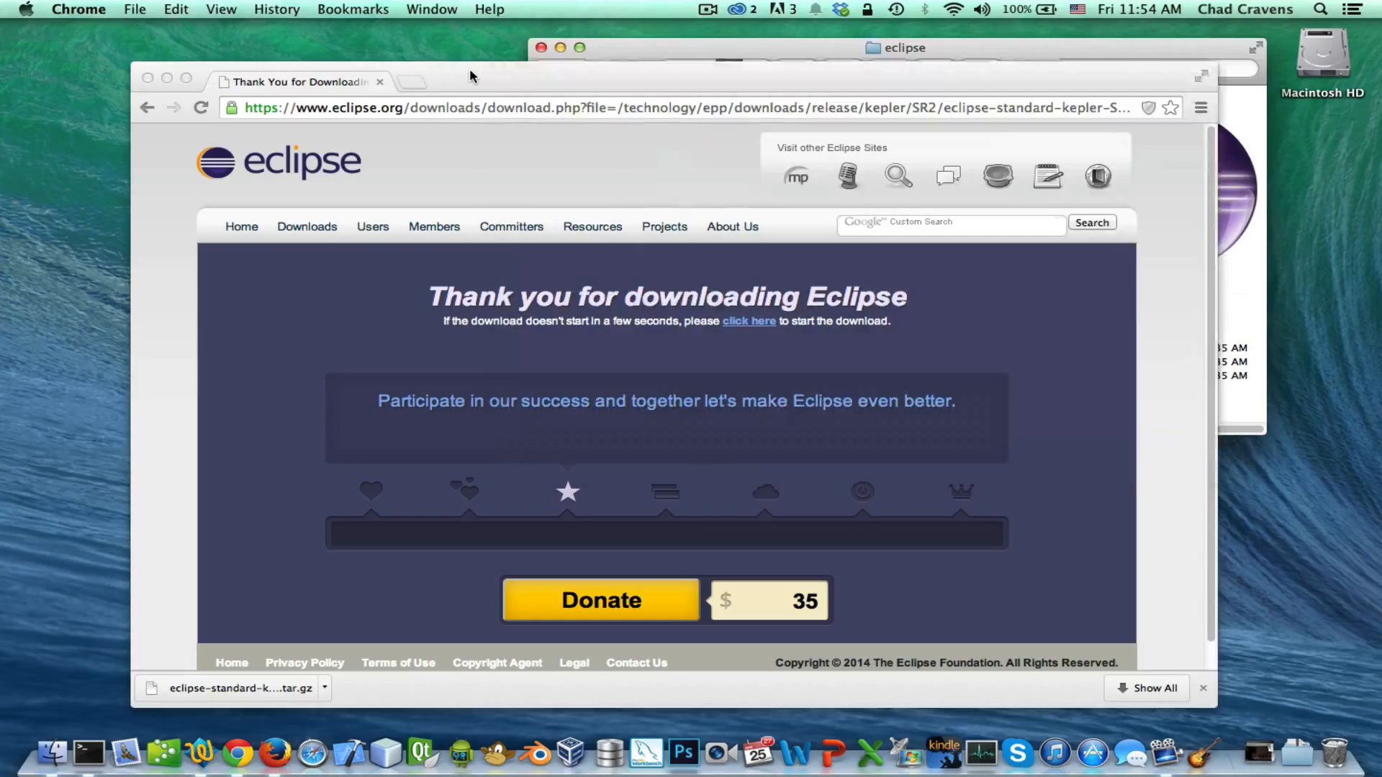
left_click(413, 82)
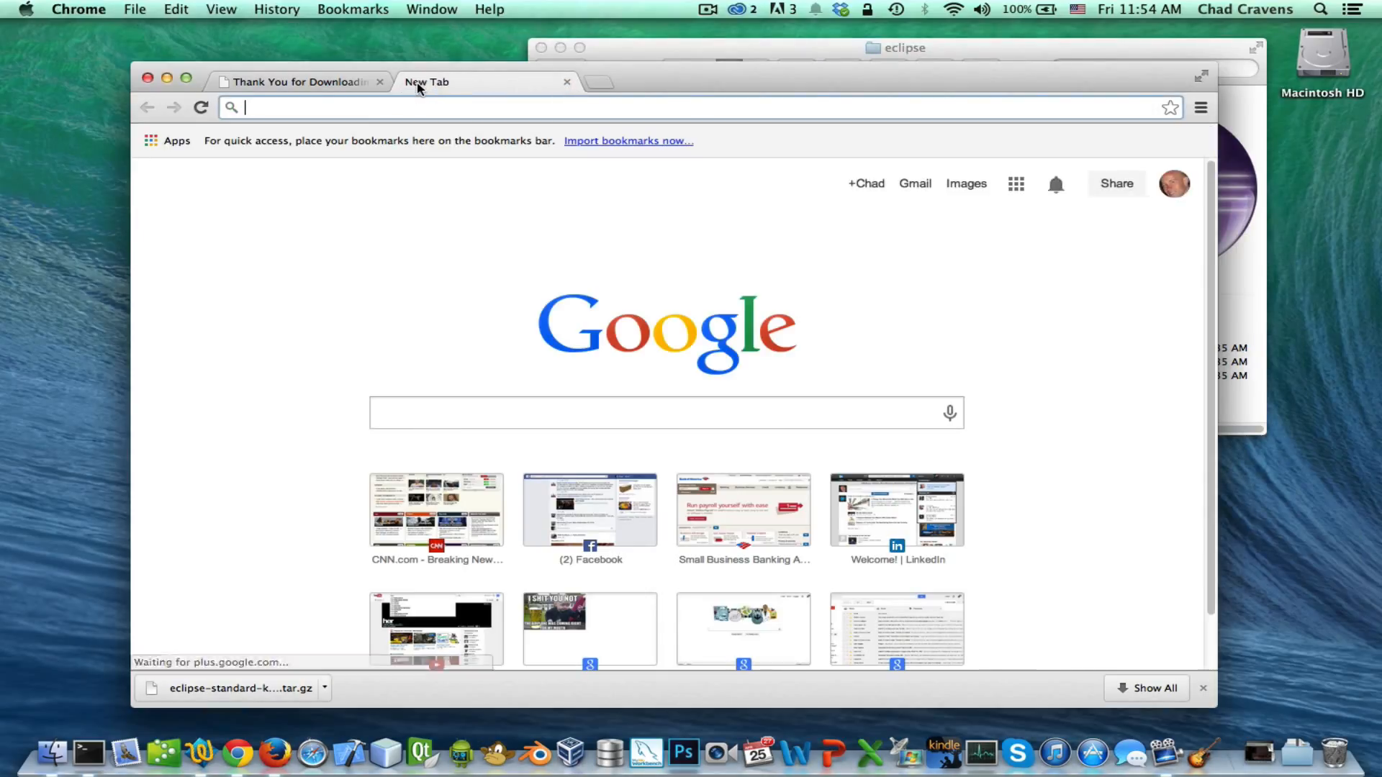
type("google.com")
key("Return")
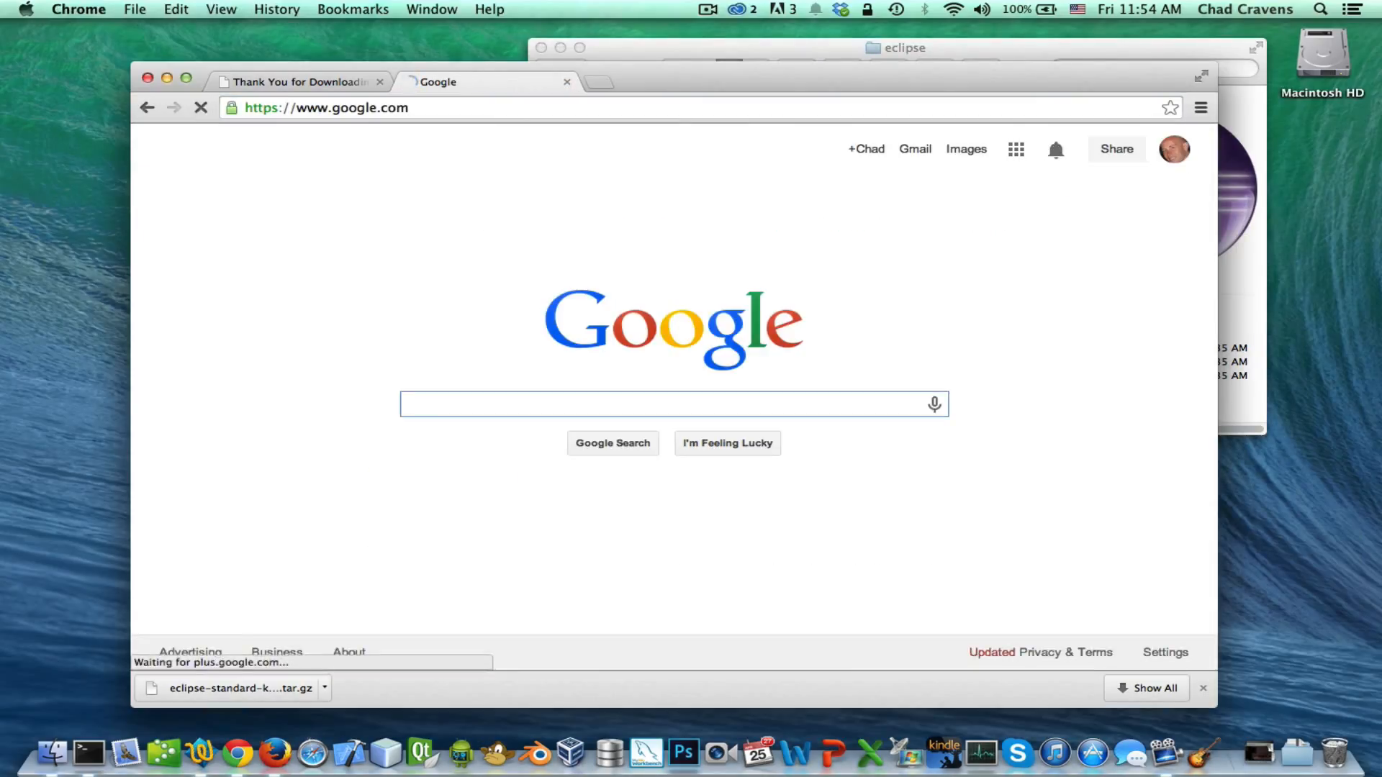
type("java sdk")
key("Return")
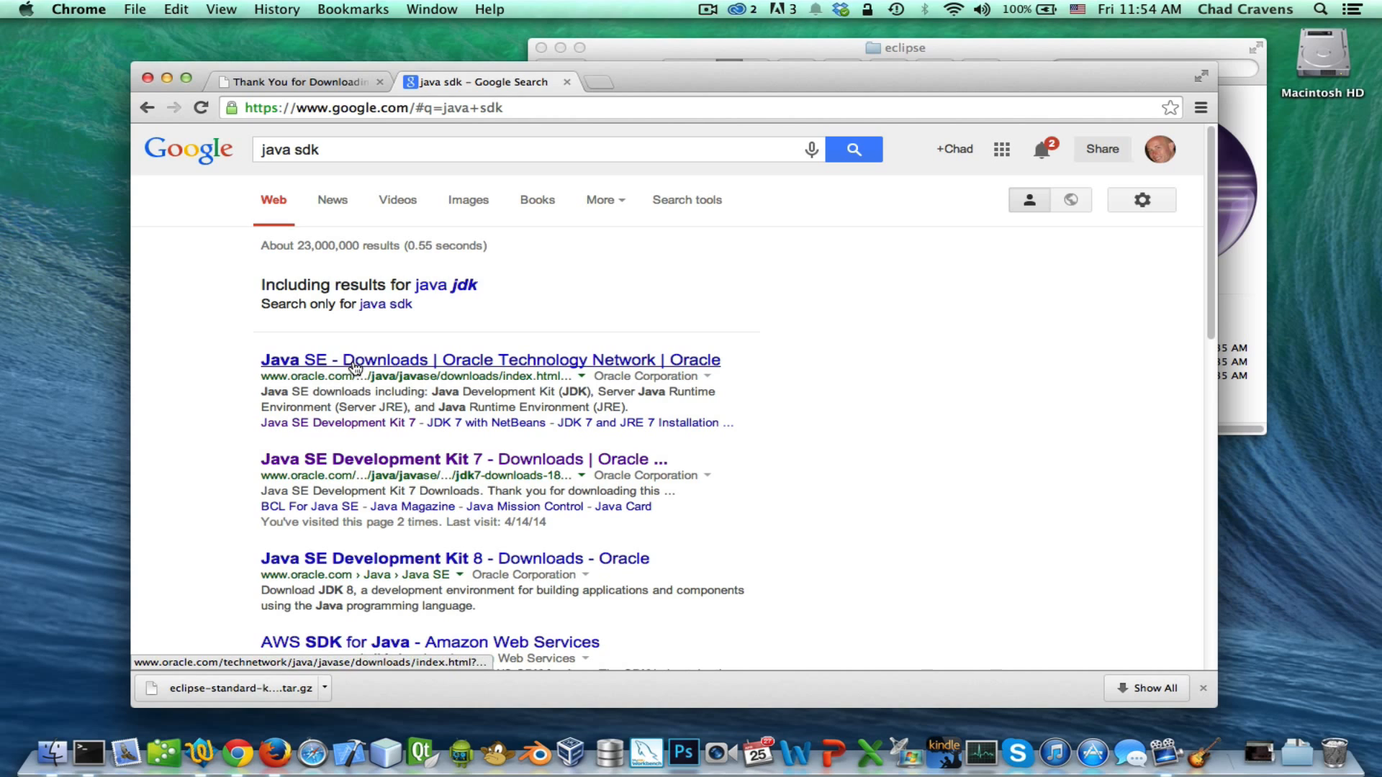
left_click(423, 465)
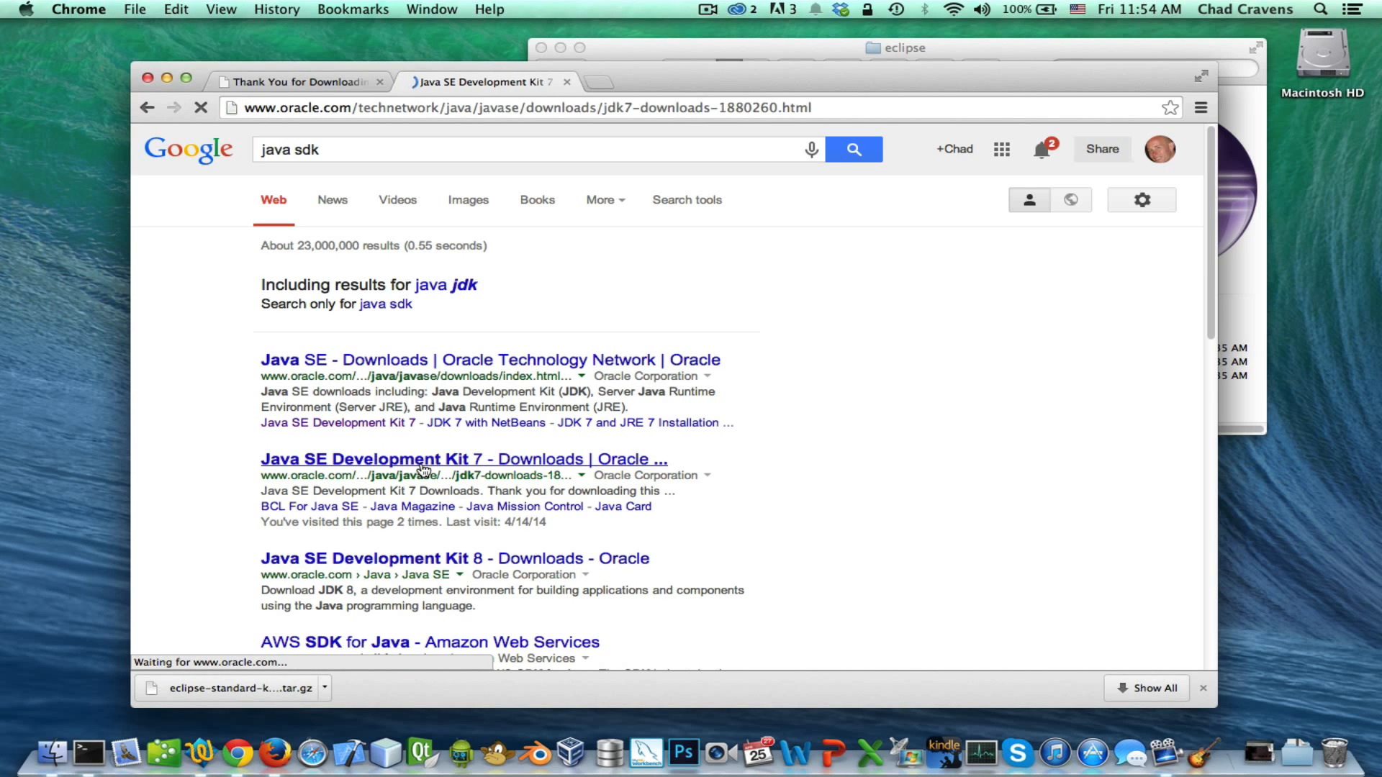
Accept the license agreement for Java SE Development Kit 7u55, review the listed downloads and close that page
scroll(454, 425, "down", 5)
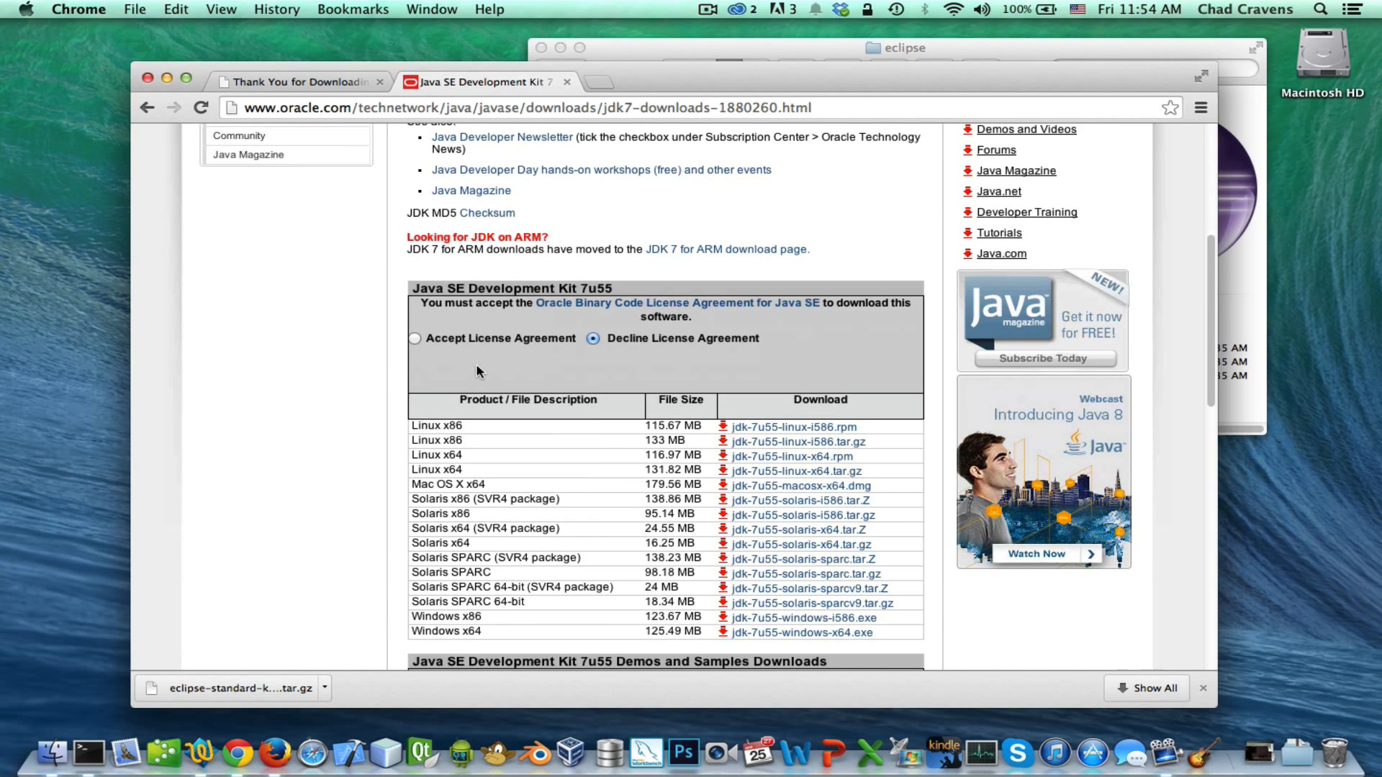
left_click(415, 339)
scroll(472, 340, "down", 3)
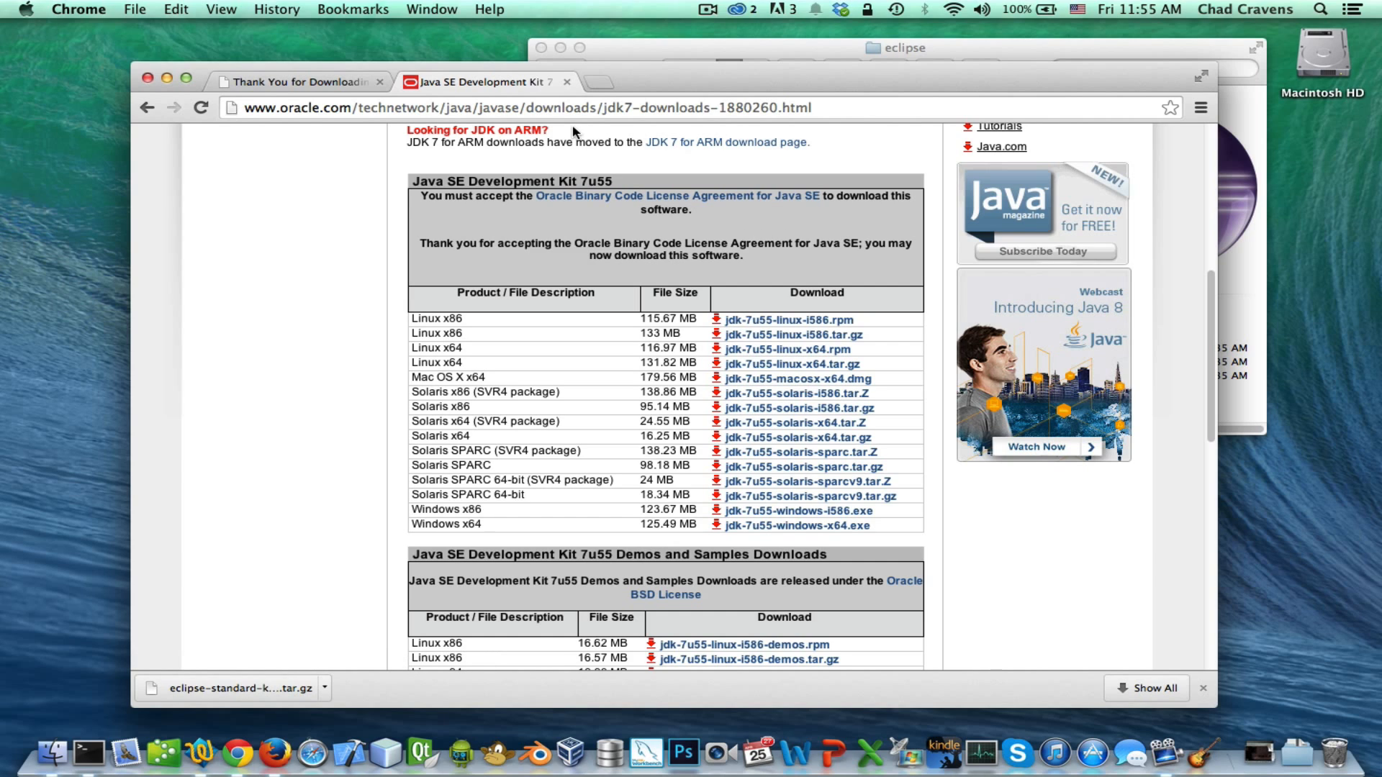
left_click(567, 83)
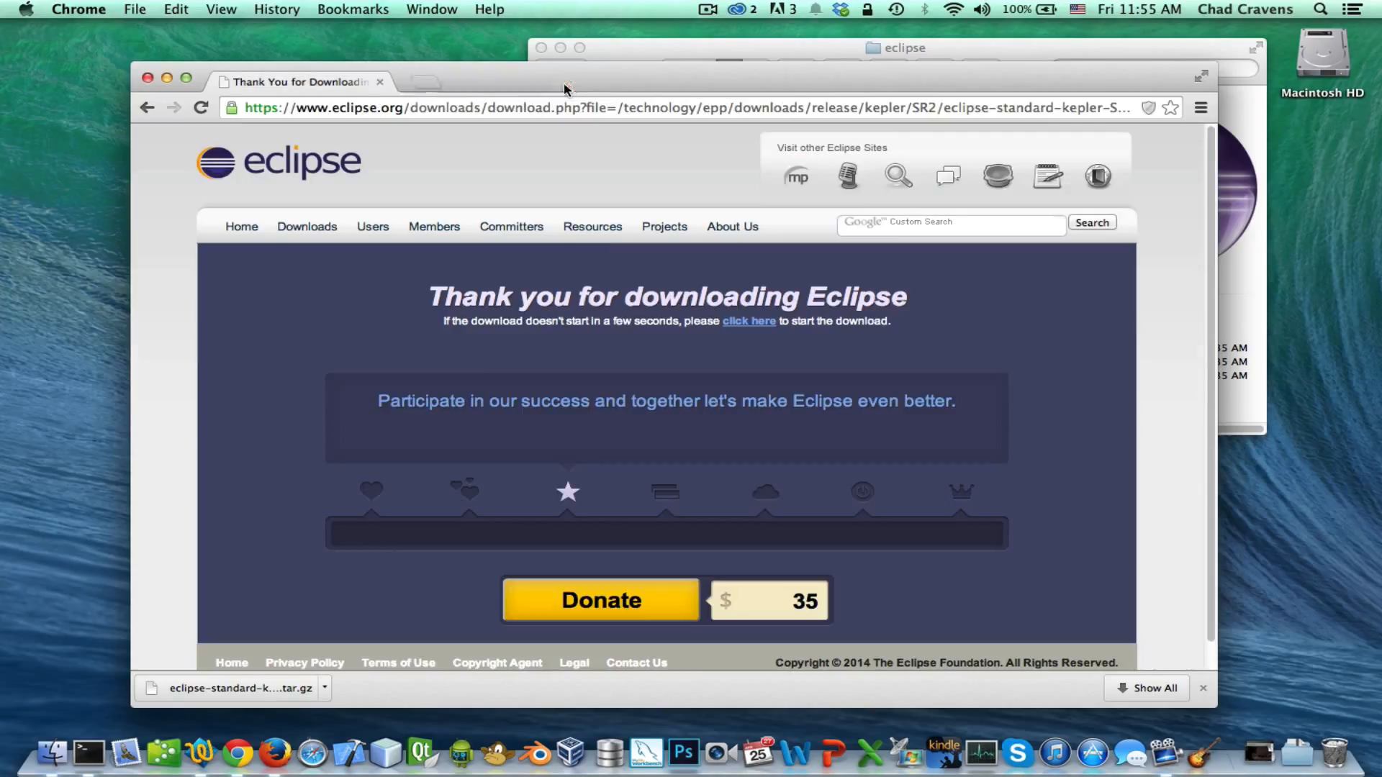
Switch to Finder, show the devcore folder in the home folder, and place a second Finder window below the first
left_click(642, 45)
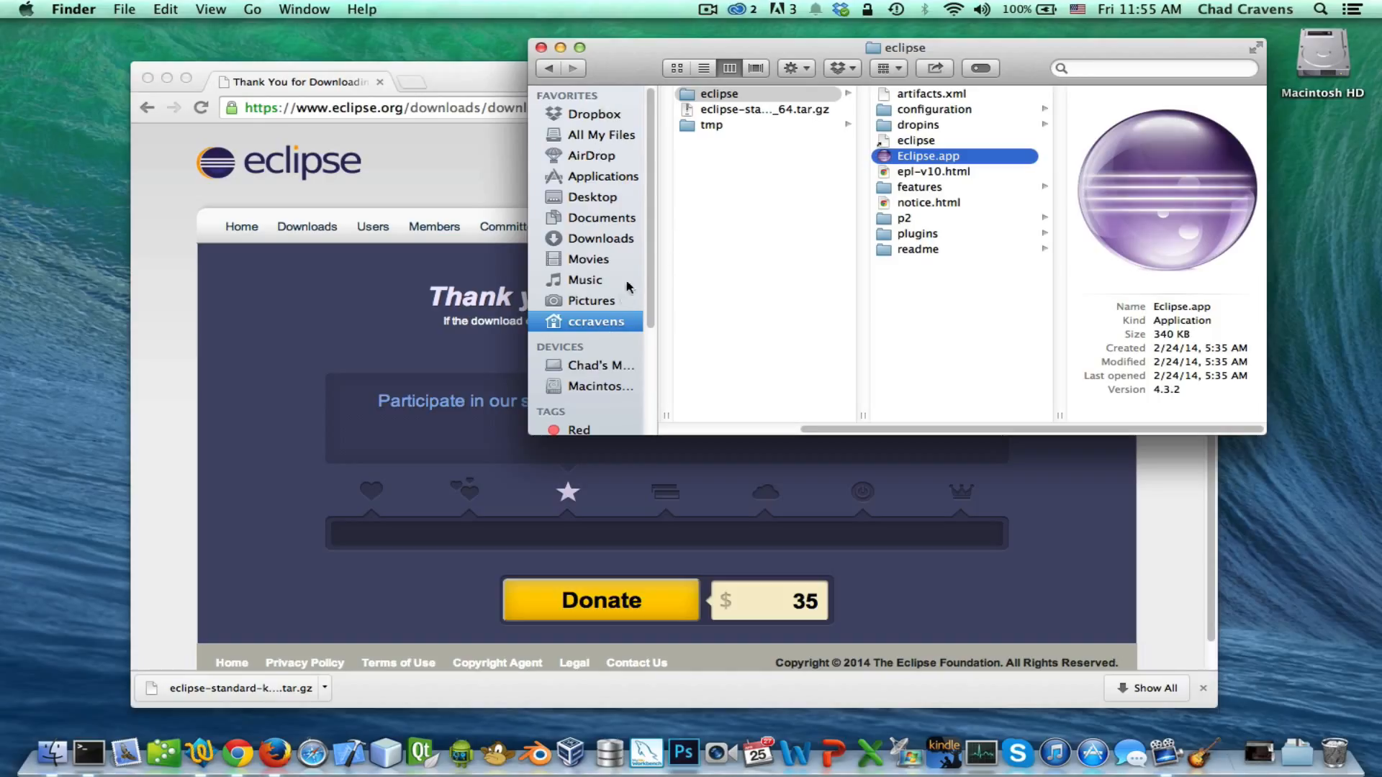
left_click(588, 322)
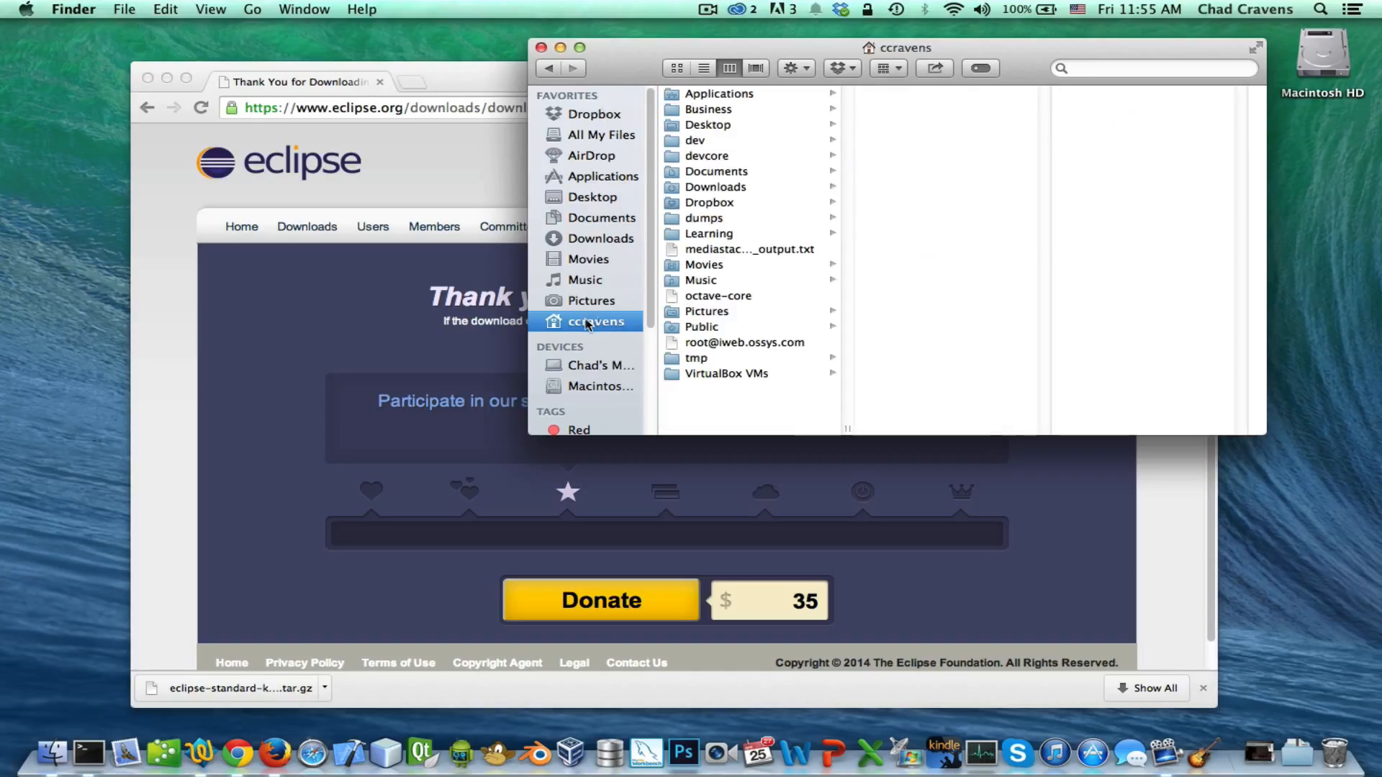
left_click(706, 156)
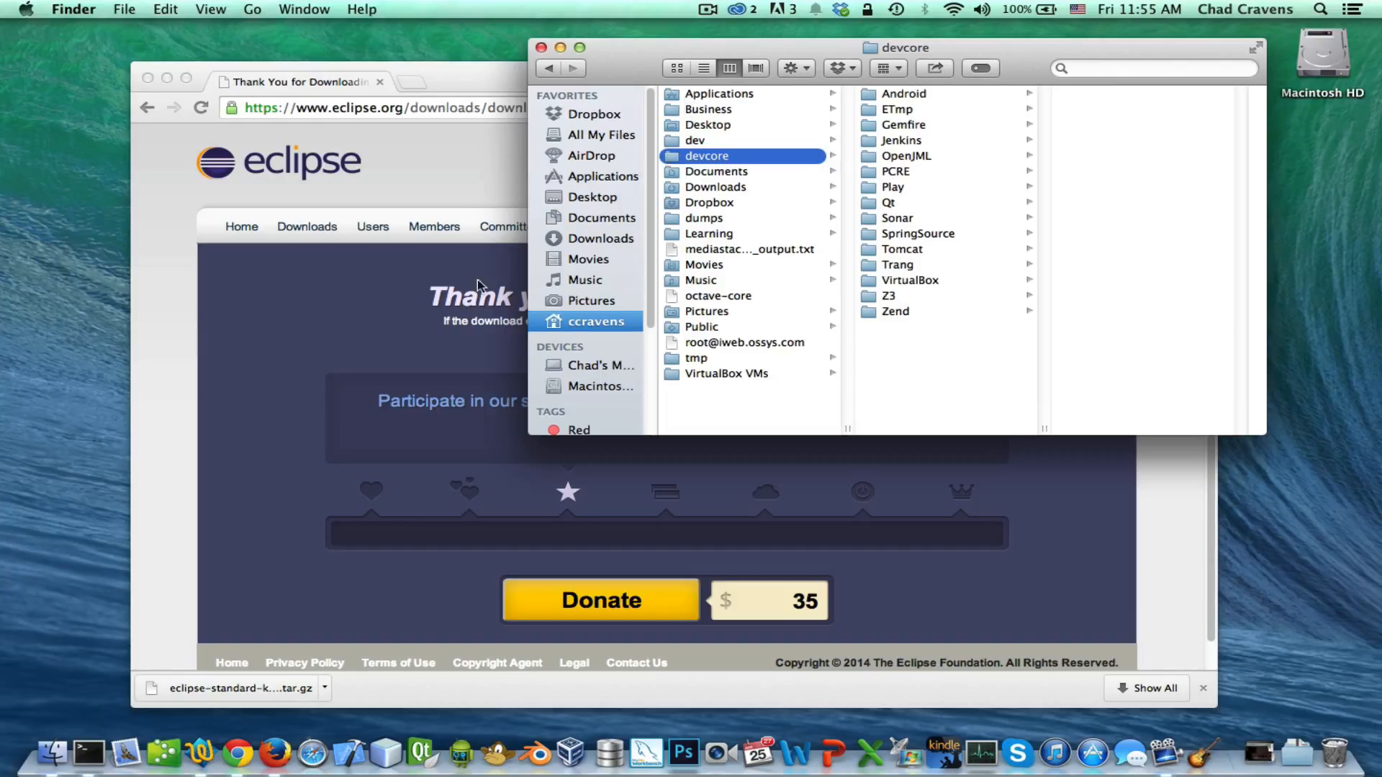
right_click(52, 754)
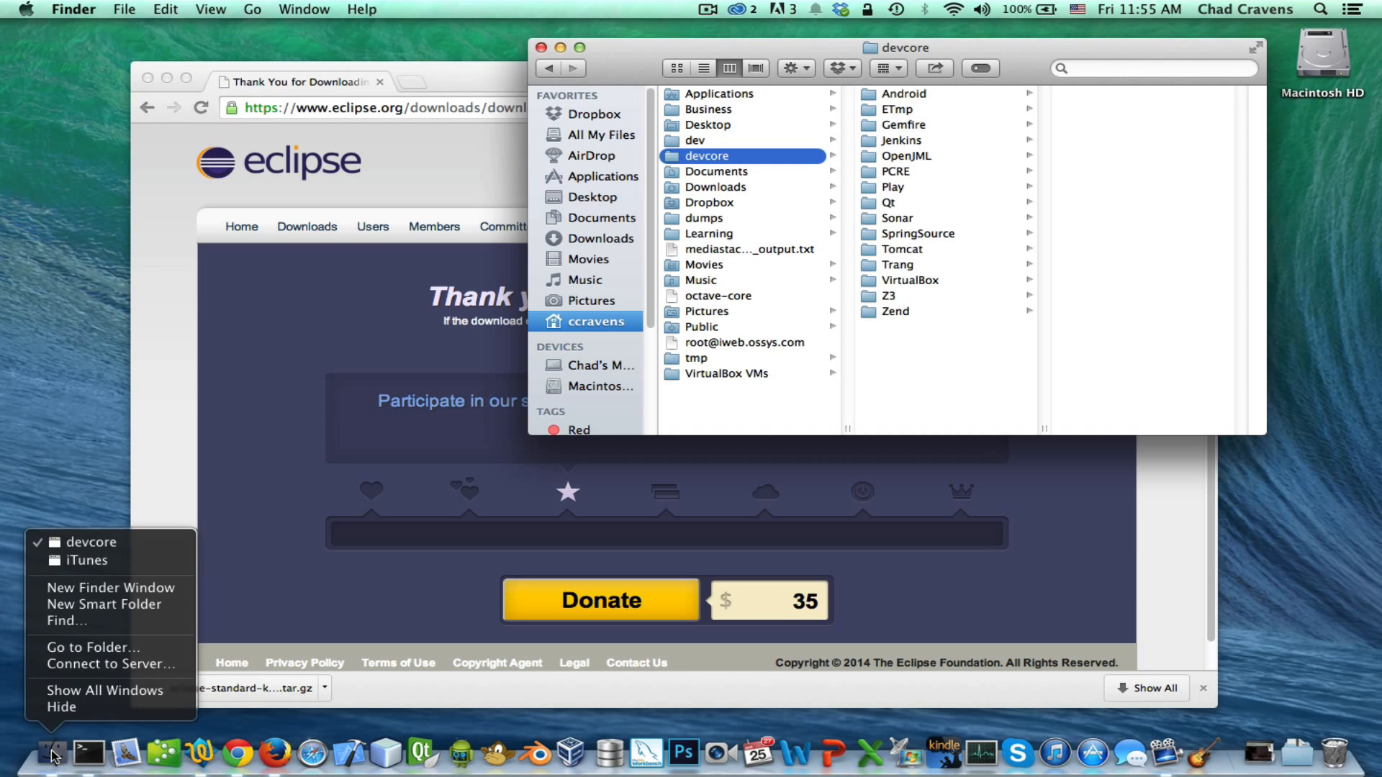
left_click(121, 588)
left_click_drag(495, 111, 352, 360)
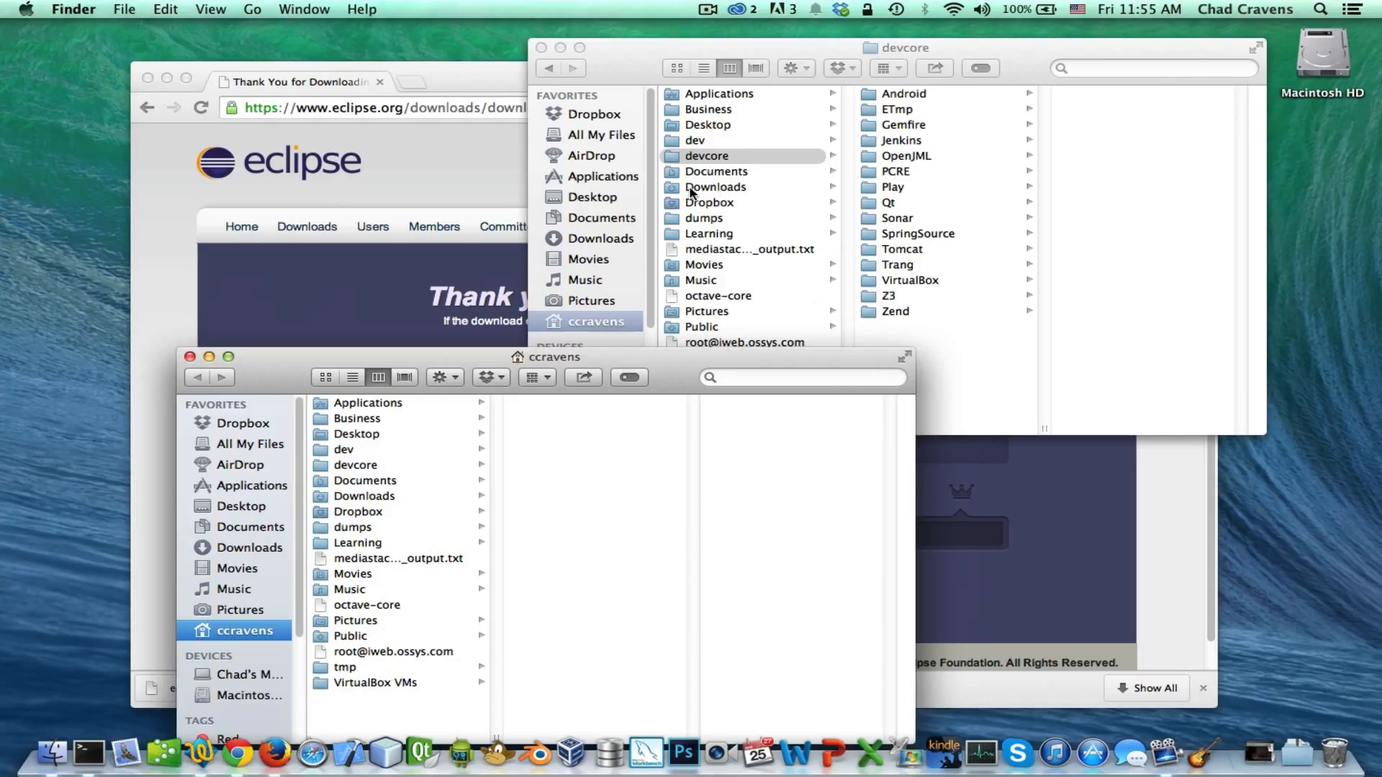
Move the extracted eclipse folder from Downloads into the devcore folder using the two Finder windows
left_click(721, 189)
double_click(721, 189)
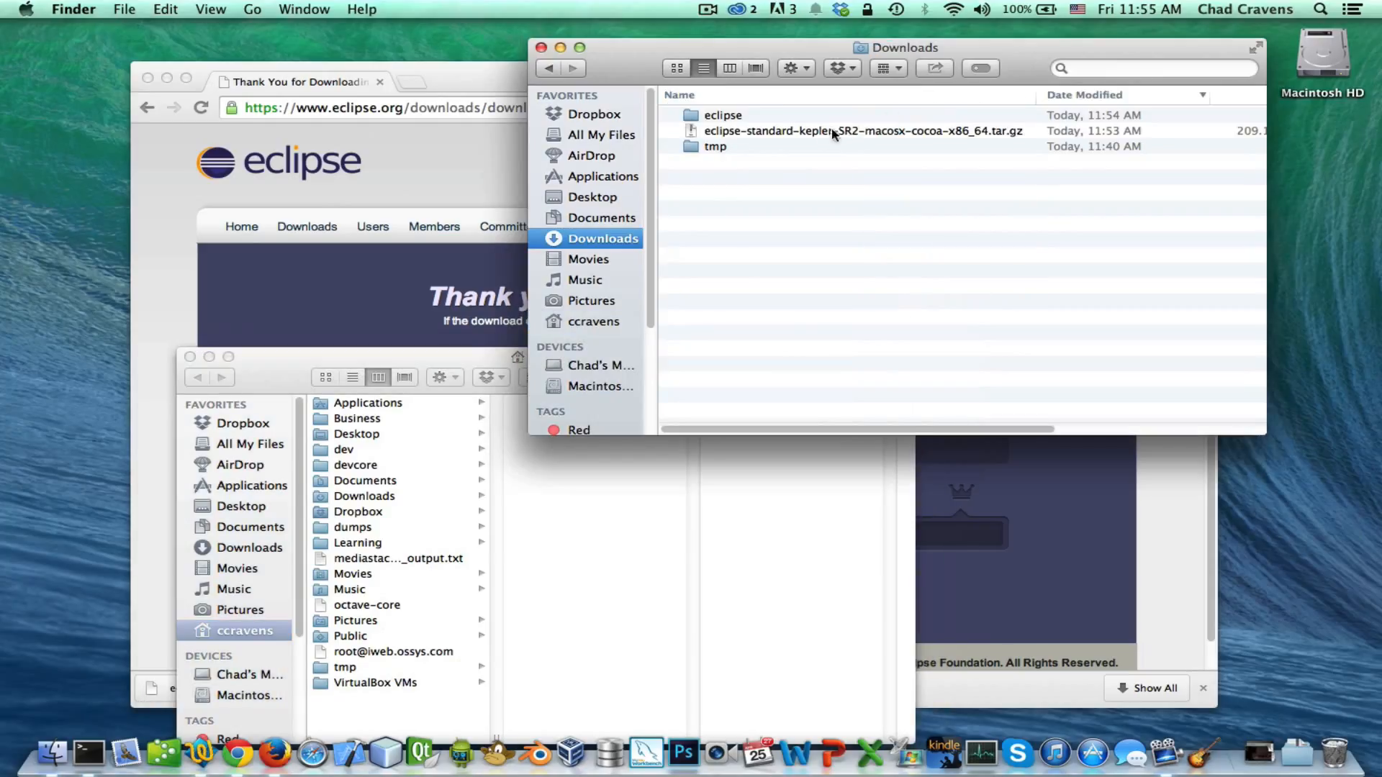
left_click(780, 114)
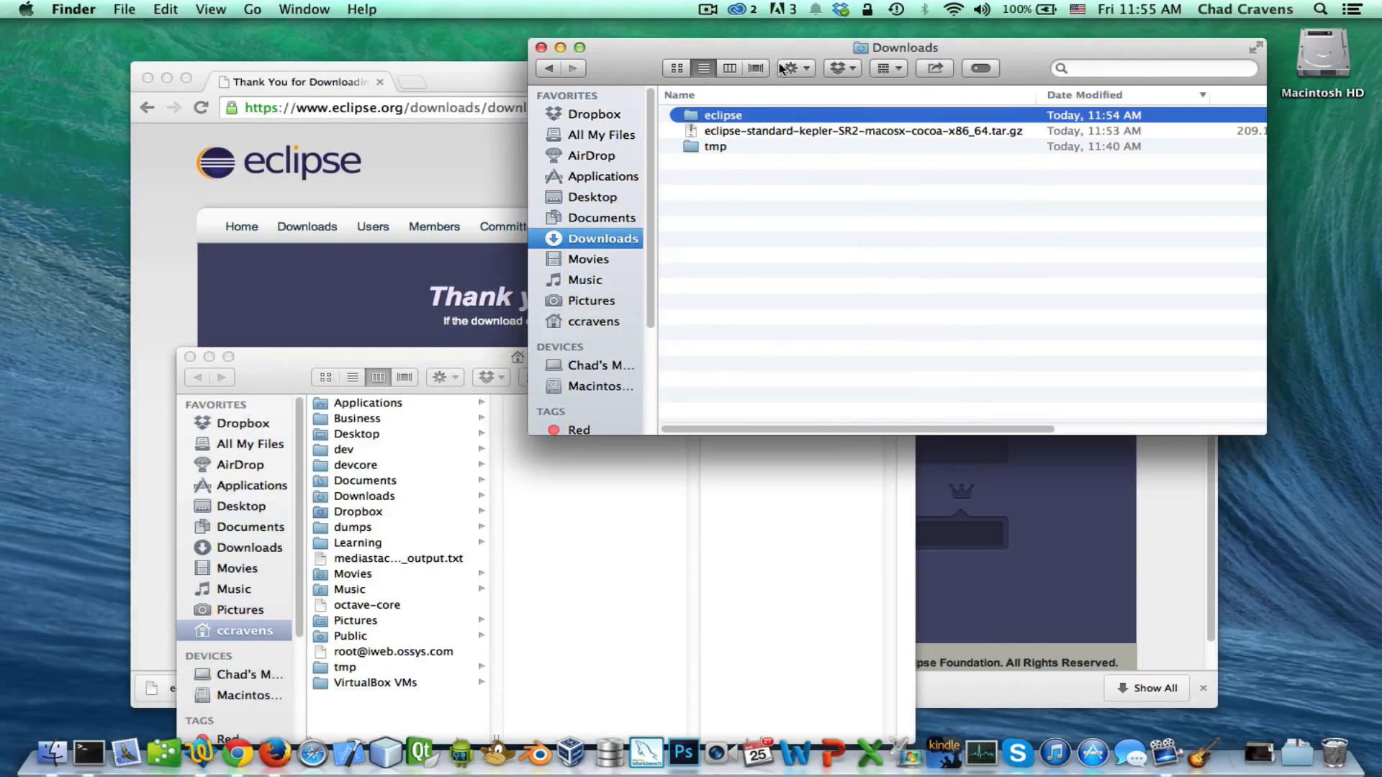
left_click_drag(718, 116, 573, 487)
left_click_drag(457, 353, 307, 249)
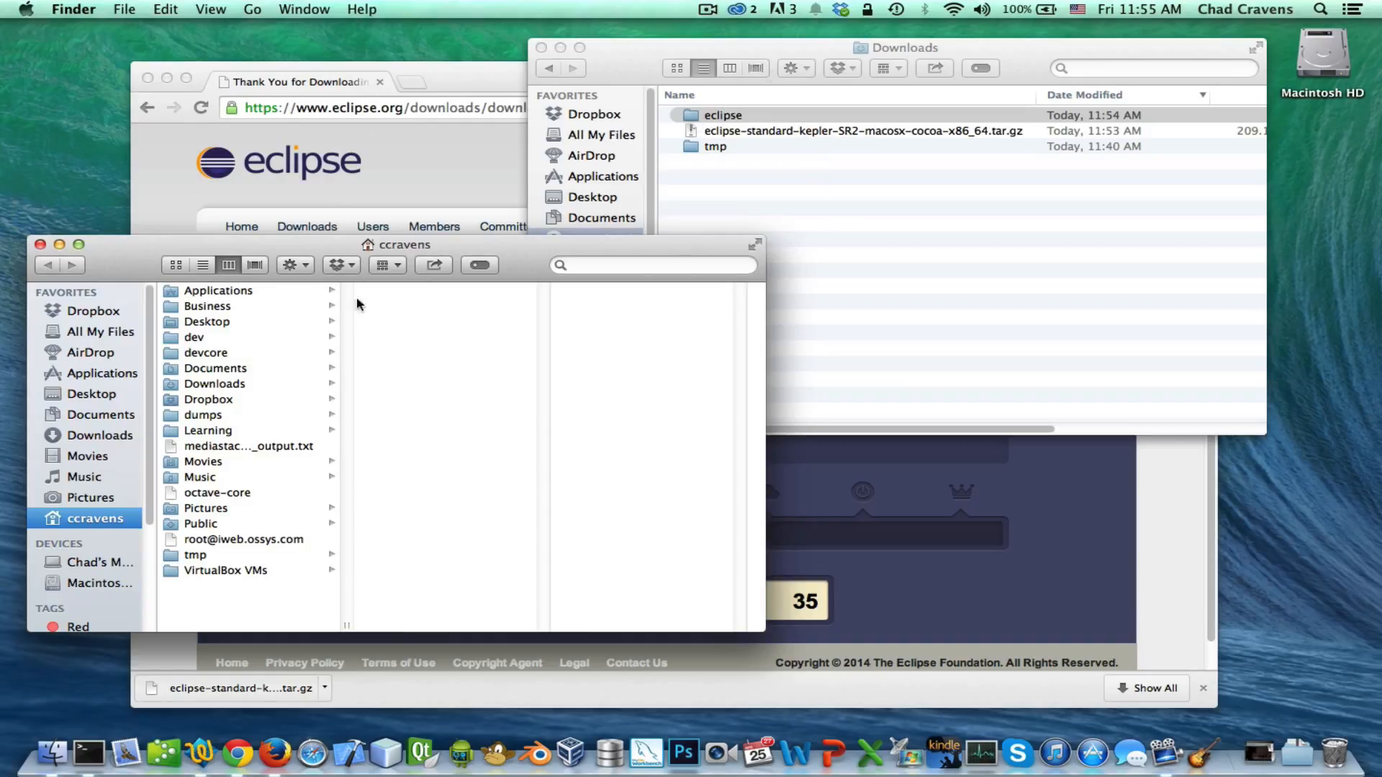
left_click(248, 352)
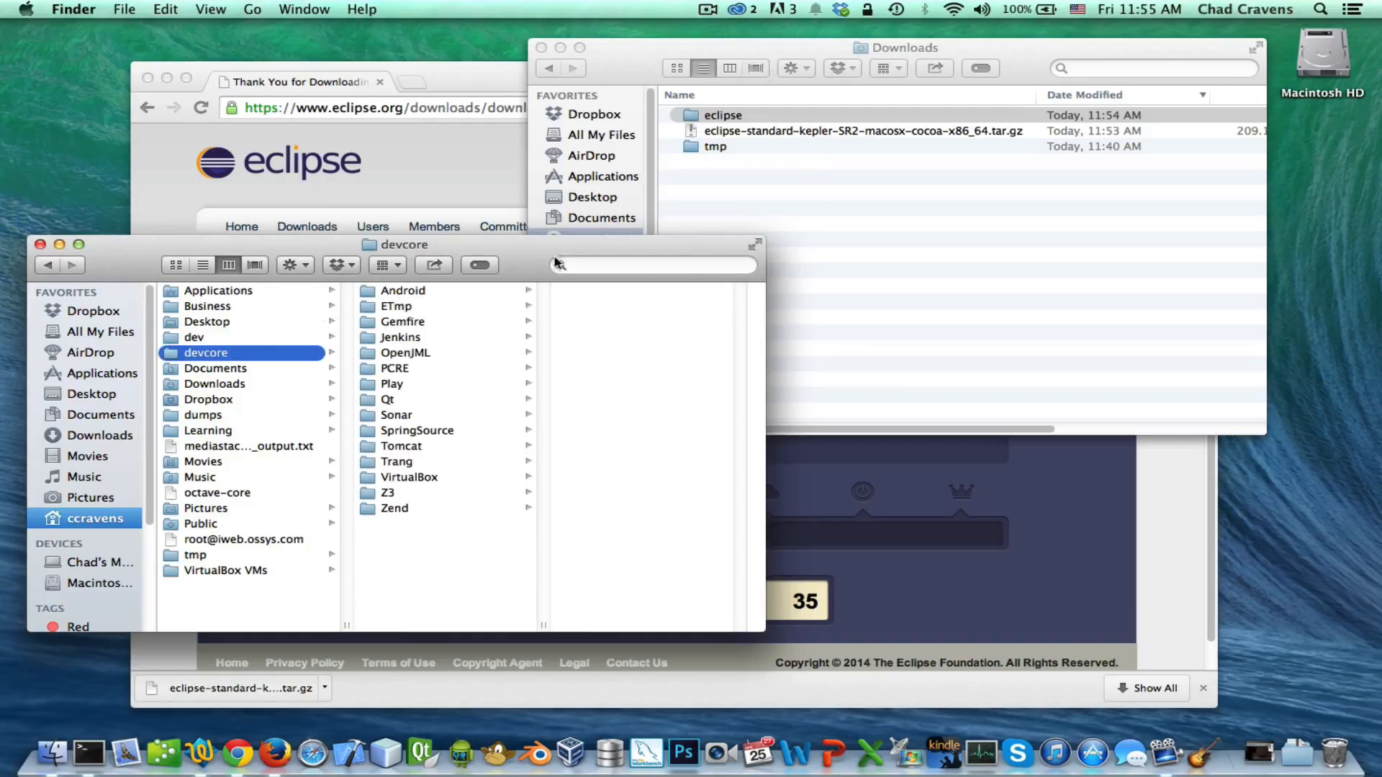
left_click_drag(718, 115, 405, 574)
Rename the eclipse folder inside devcore to "Eclipse"
left_click(389, 306)
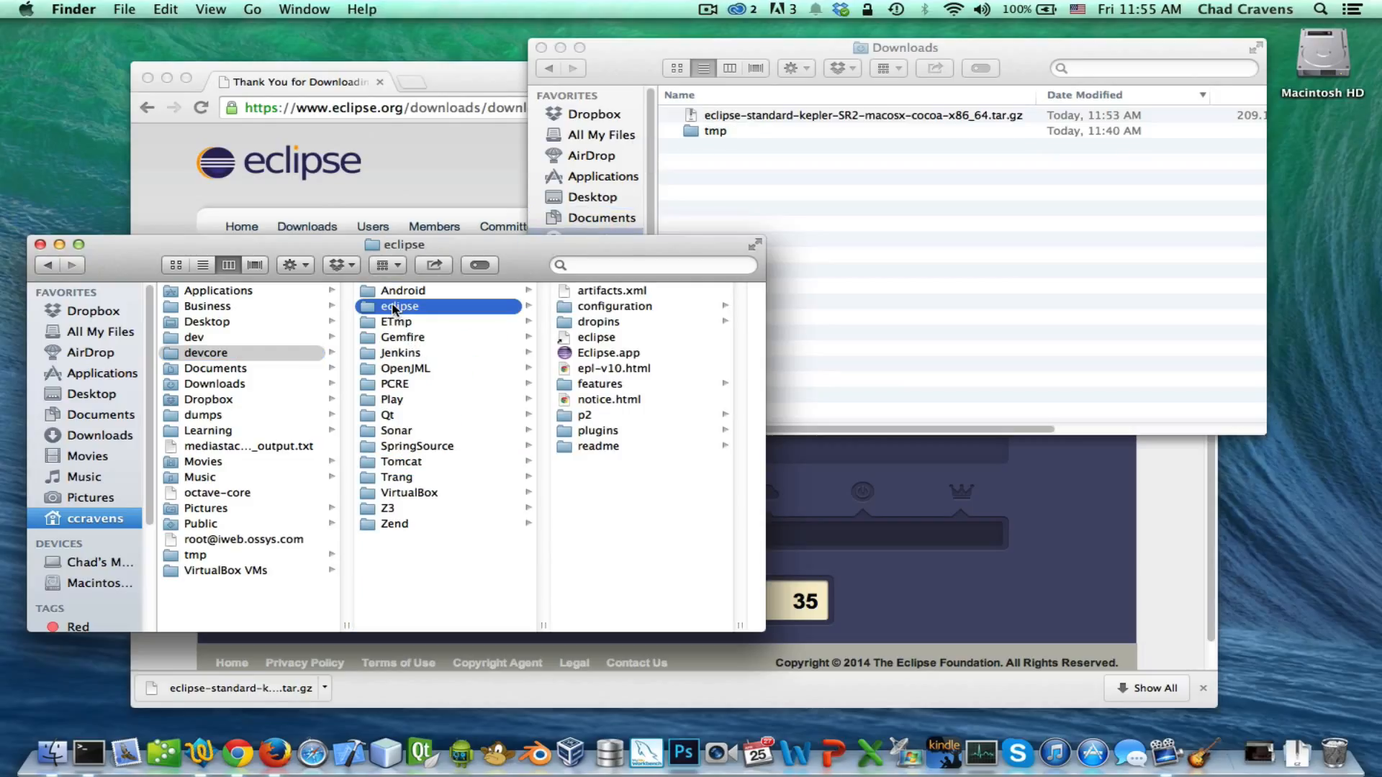
type("Eclipse")
key("Return")
Show the contents of the Eclipse folder in devcore and select Eclipse.app
left_click(240, 355)
left_click(393, 310)
left_click(585, 357)
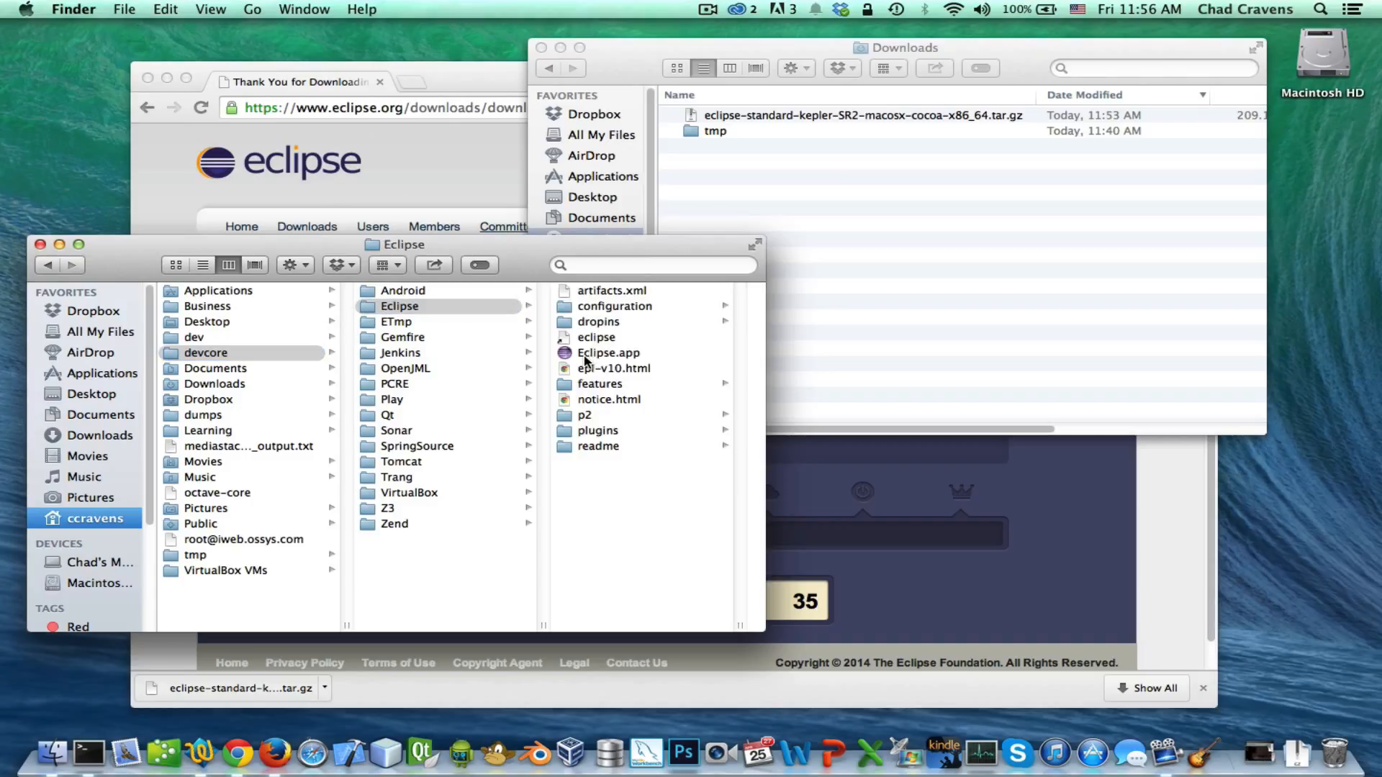
Add Eclipse.app to the Dock and try to launch it from there, dismissing the security alert
left_click_drag(584, 360, 296, 764)
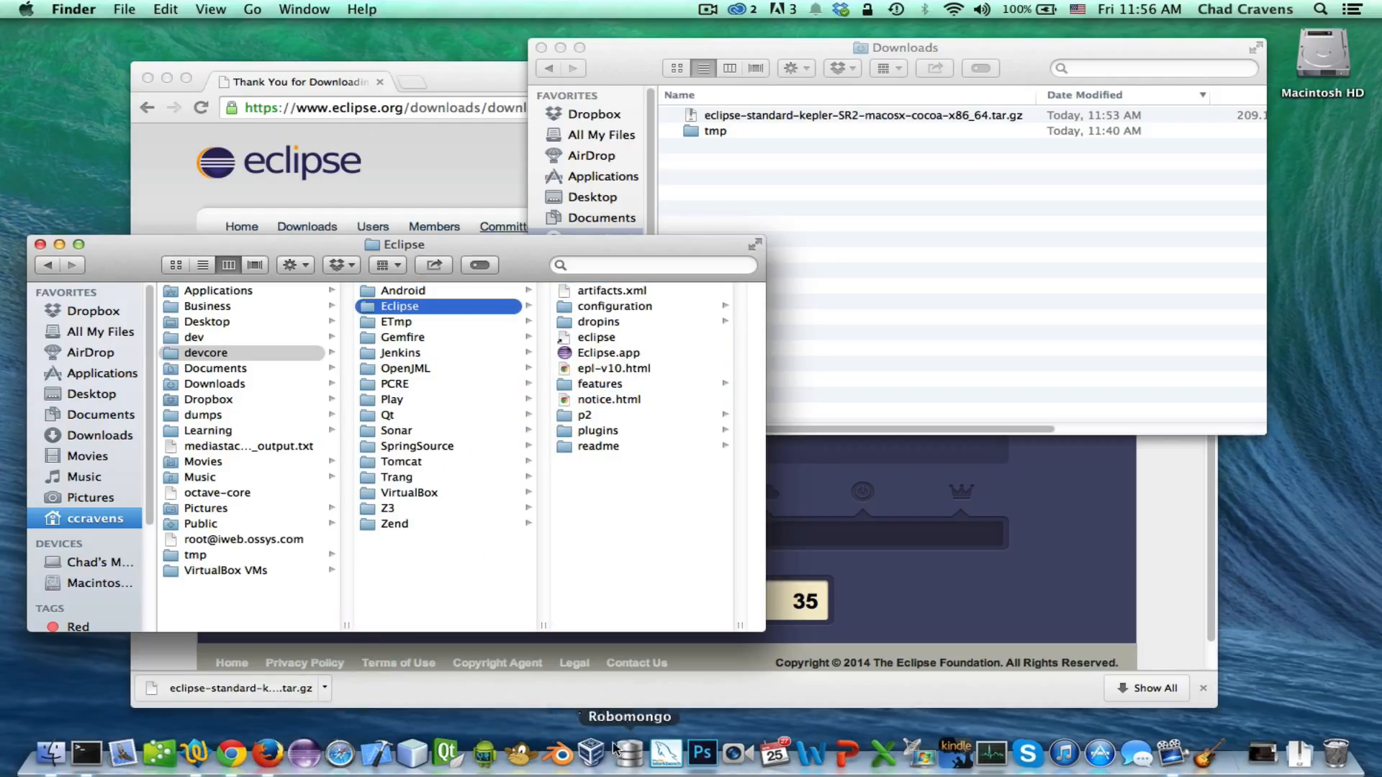
left_click(307, 753)
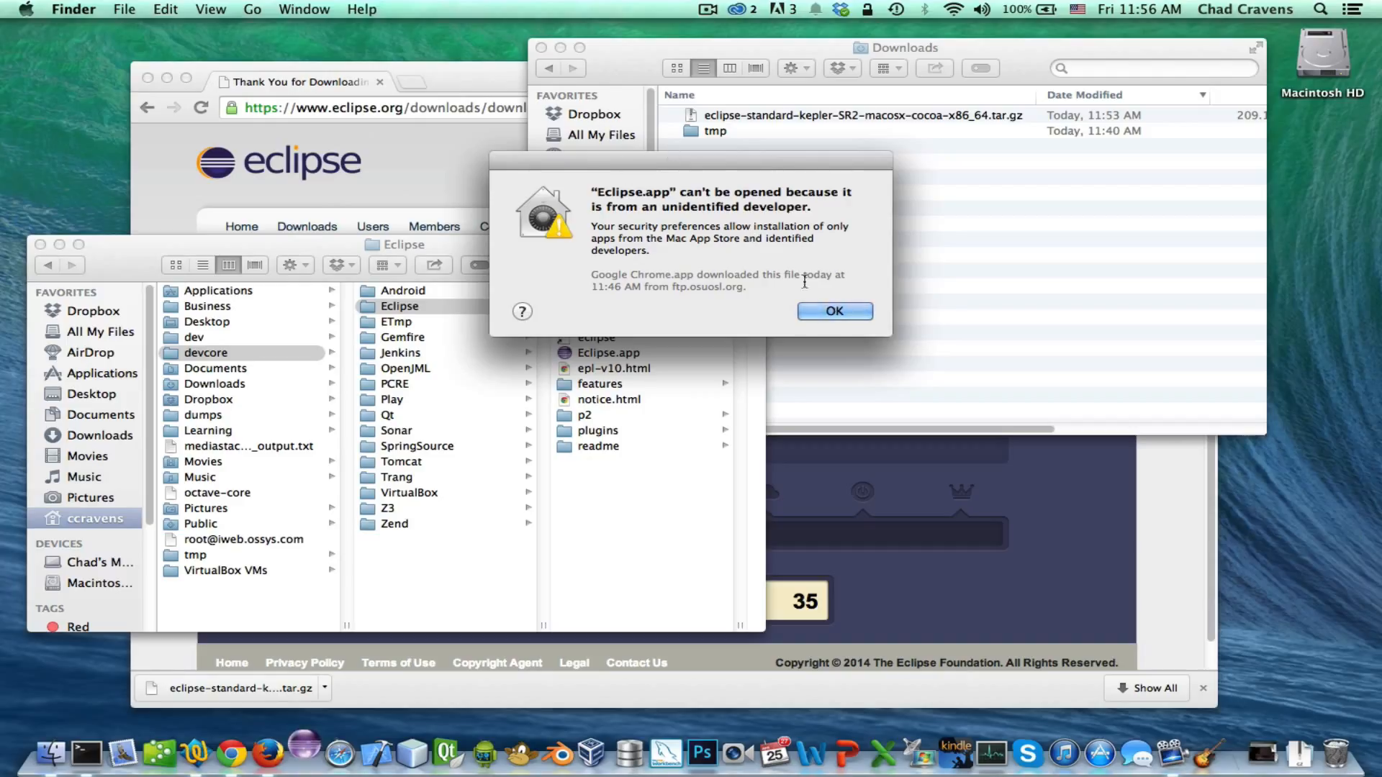
left_click(824, 311)
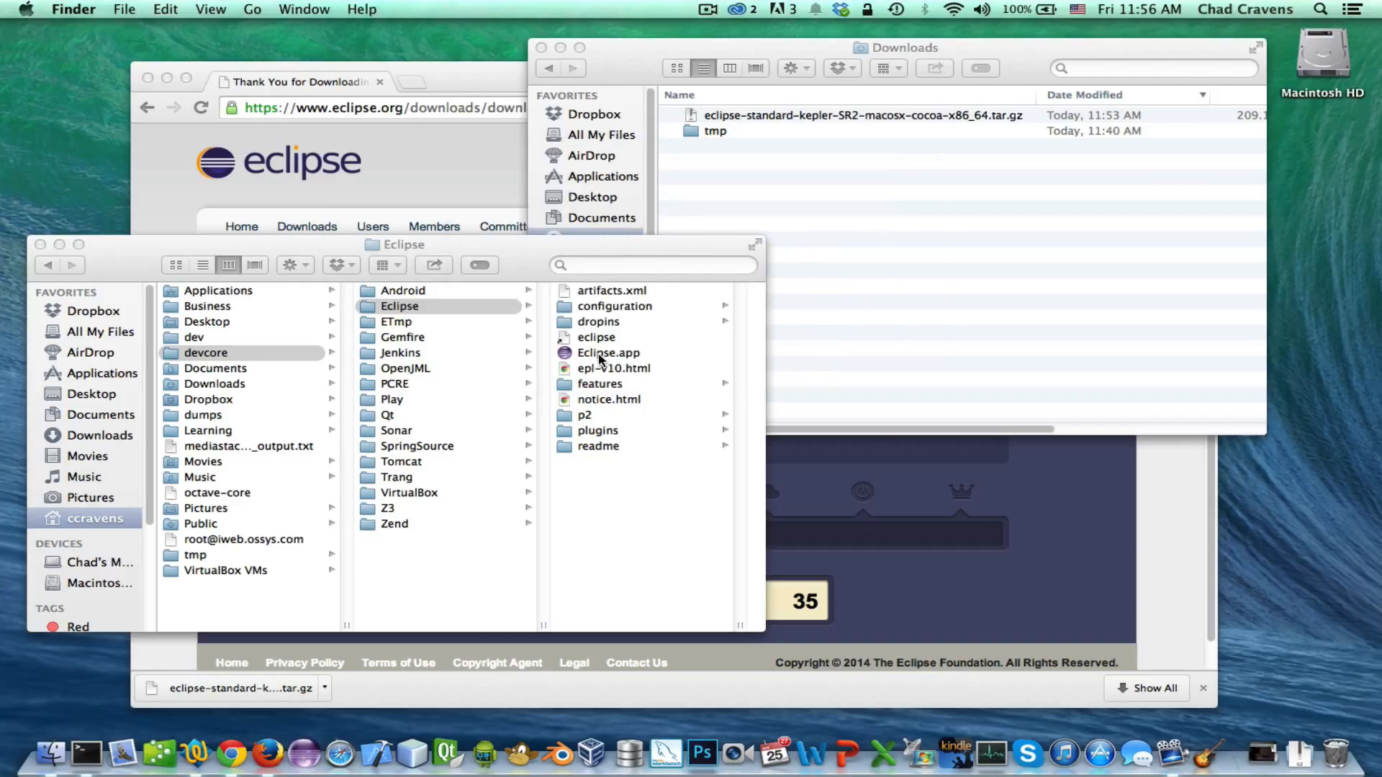
Open Eclipse.app from the Eclipse folder in Finder and allow it to run despite the unidentified developer
left_click(600, 354)
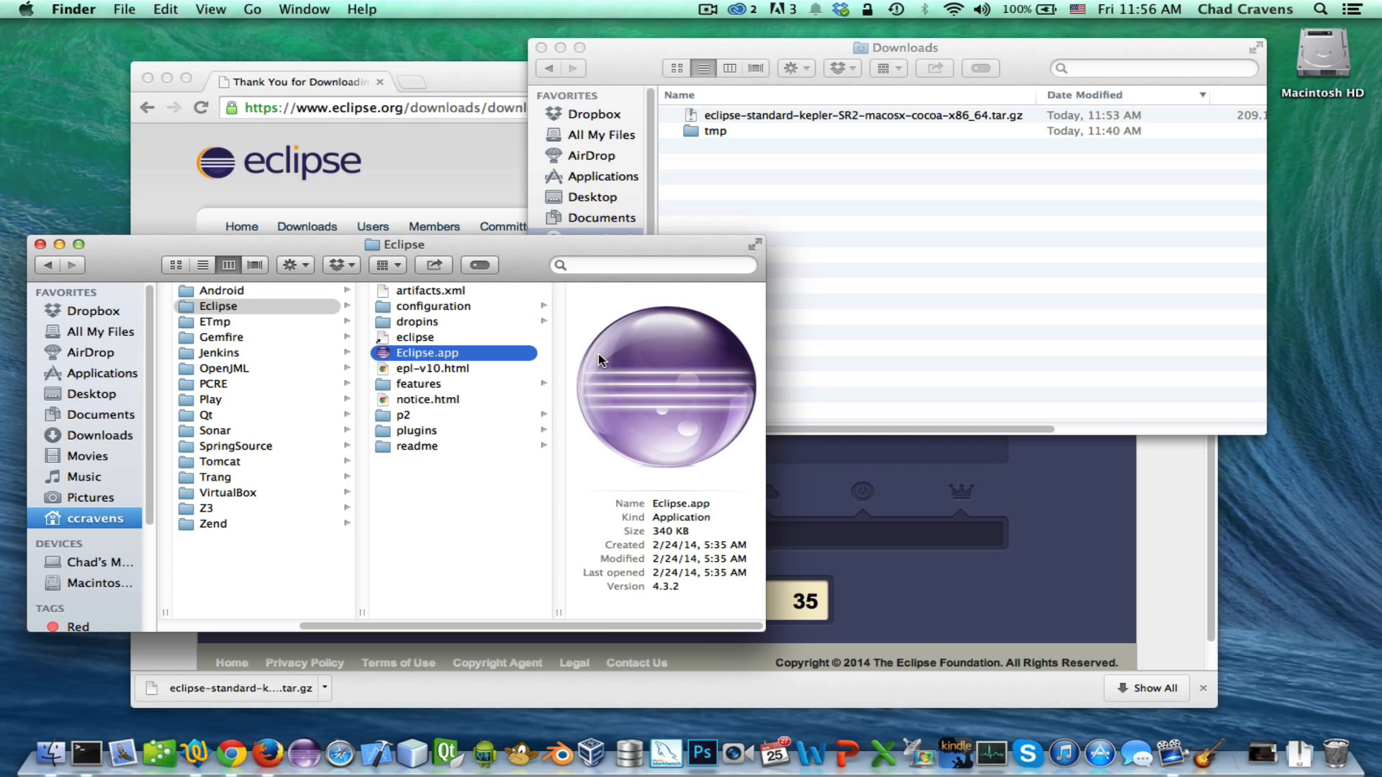
right_click(432, 353)
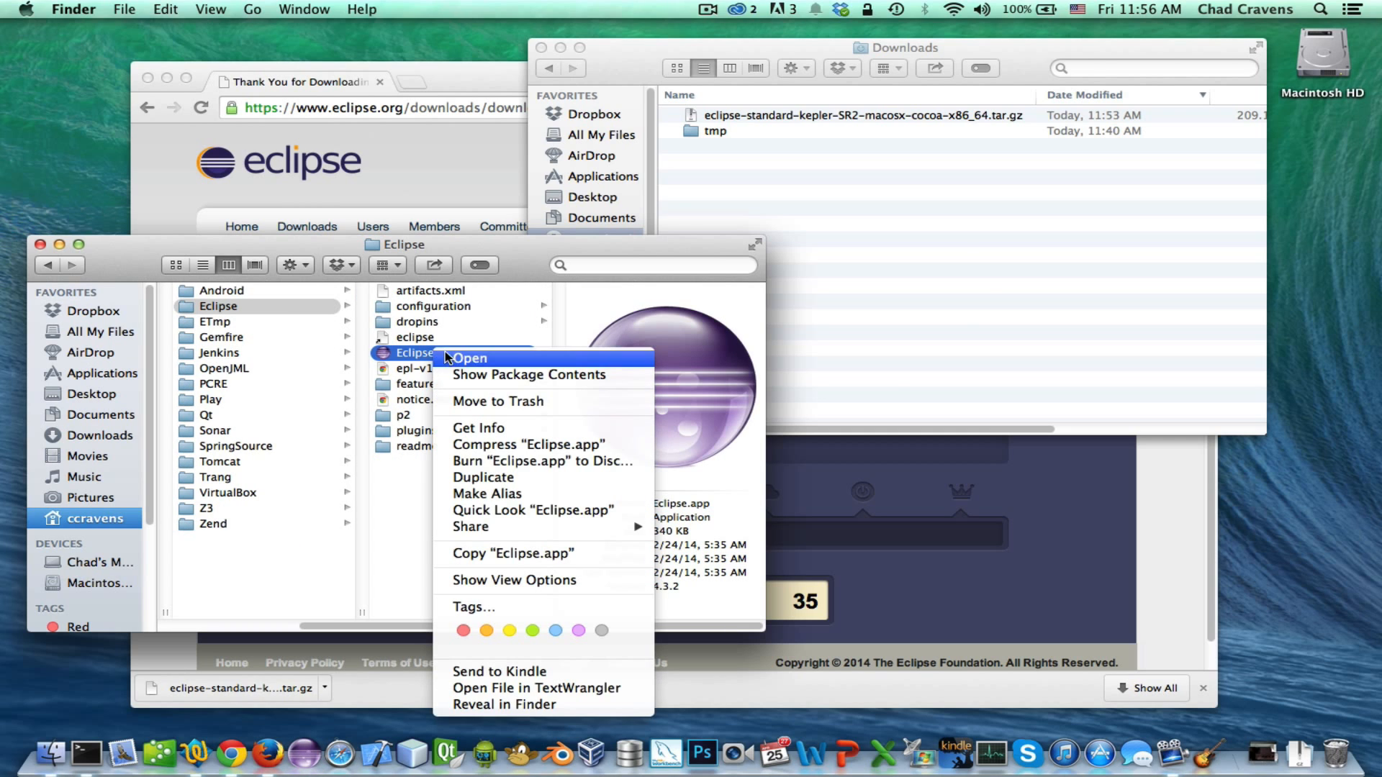
left_click(462, 359)
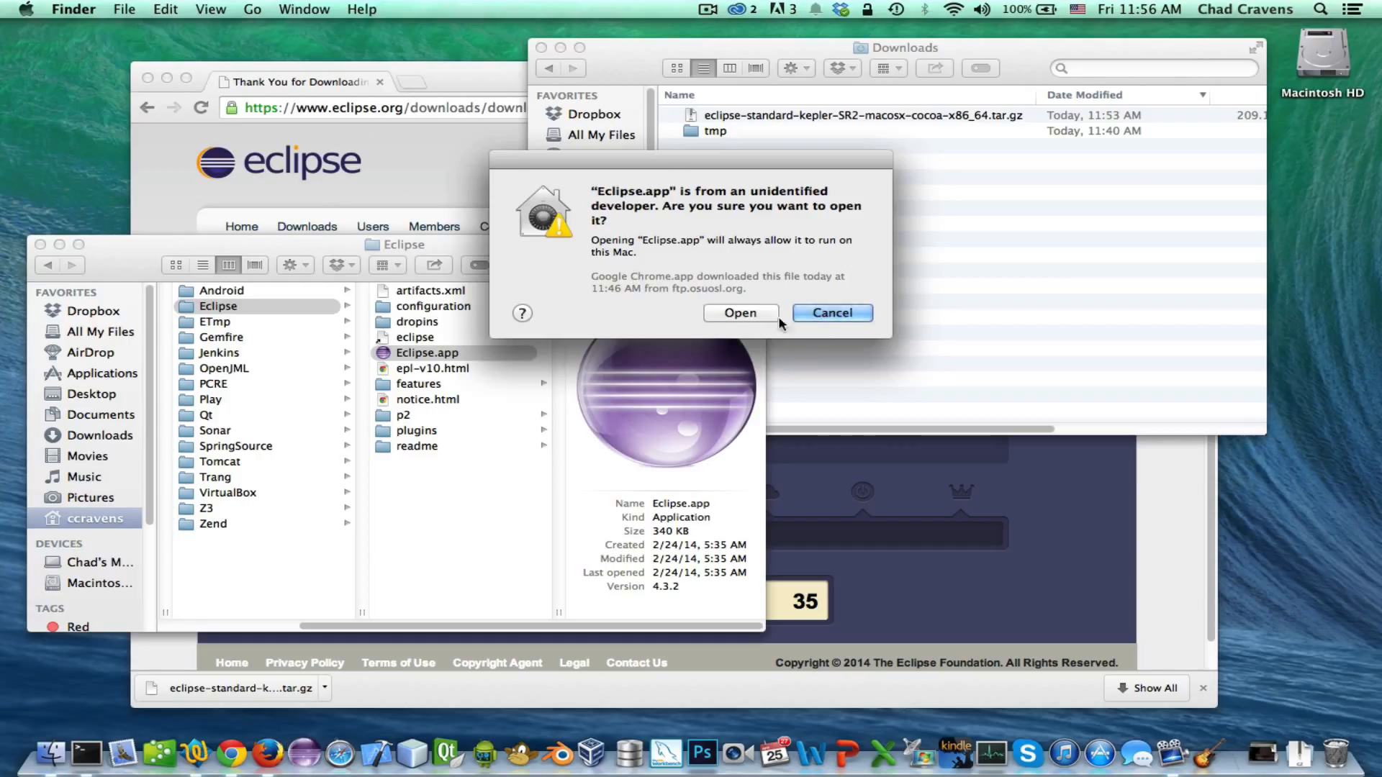
left_click(746, 316)
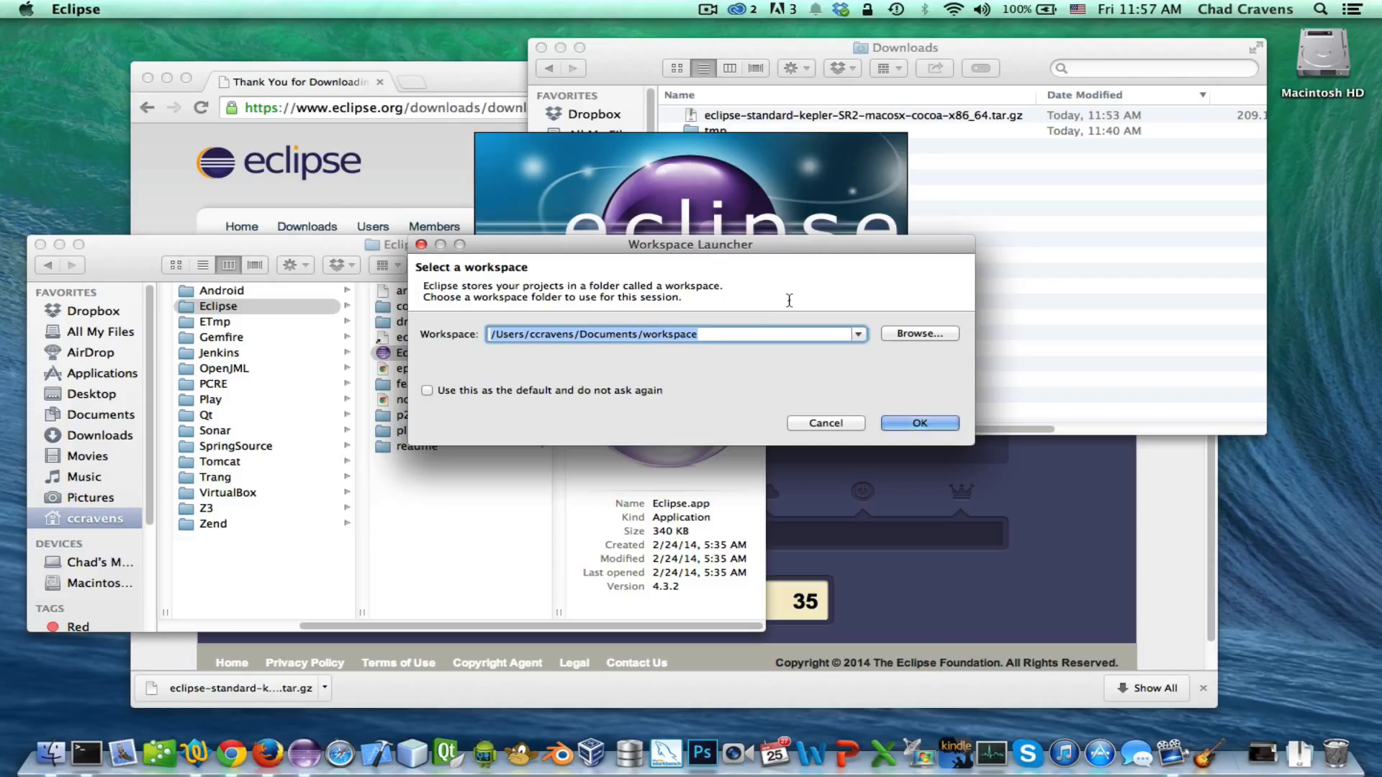
Create a new folder named "workspace" on the desktop
left_click(1299, 180)
right_click(1299, 180)
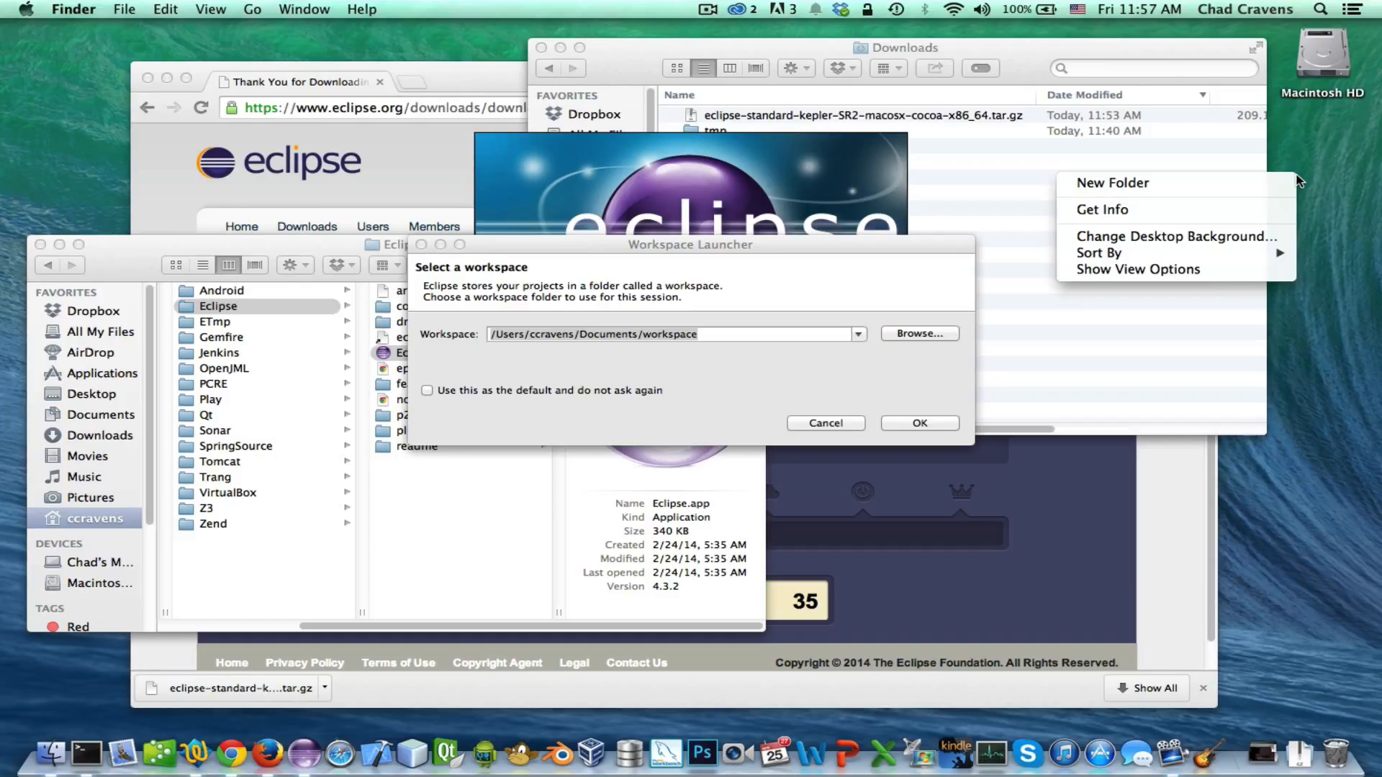
left_click(1300, 155)
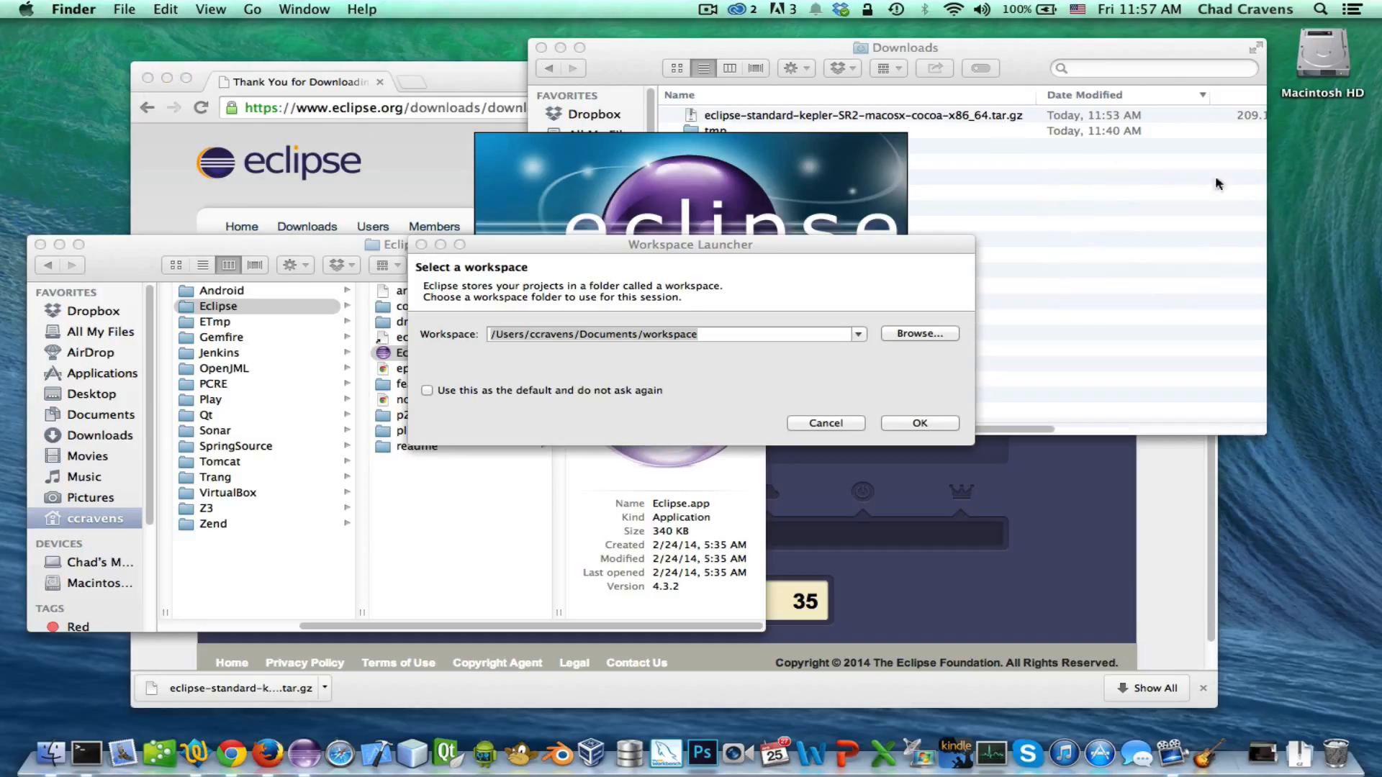
right_click(1318, 162)
left_click(1300, 171)
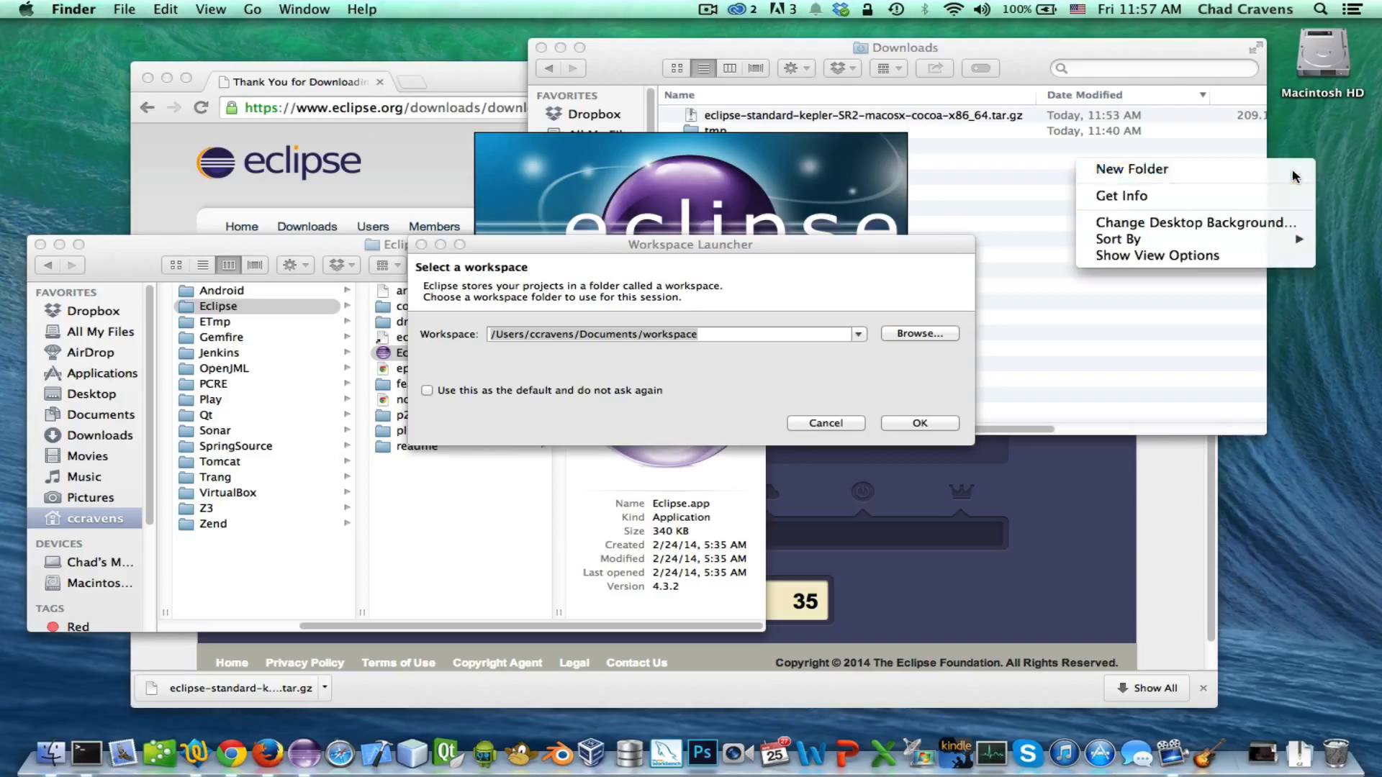
type("workspace")
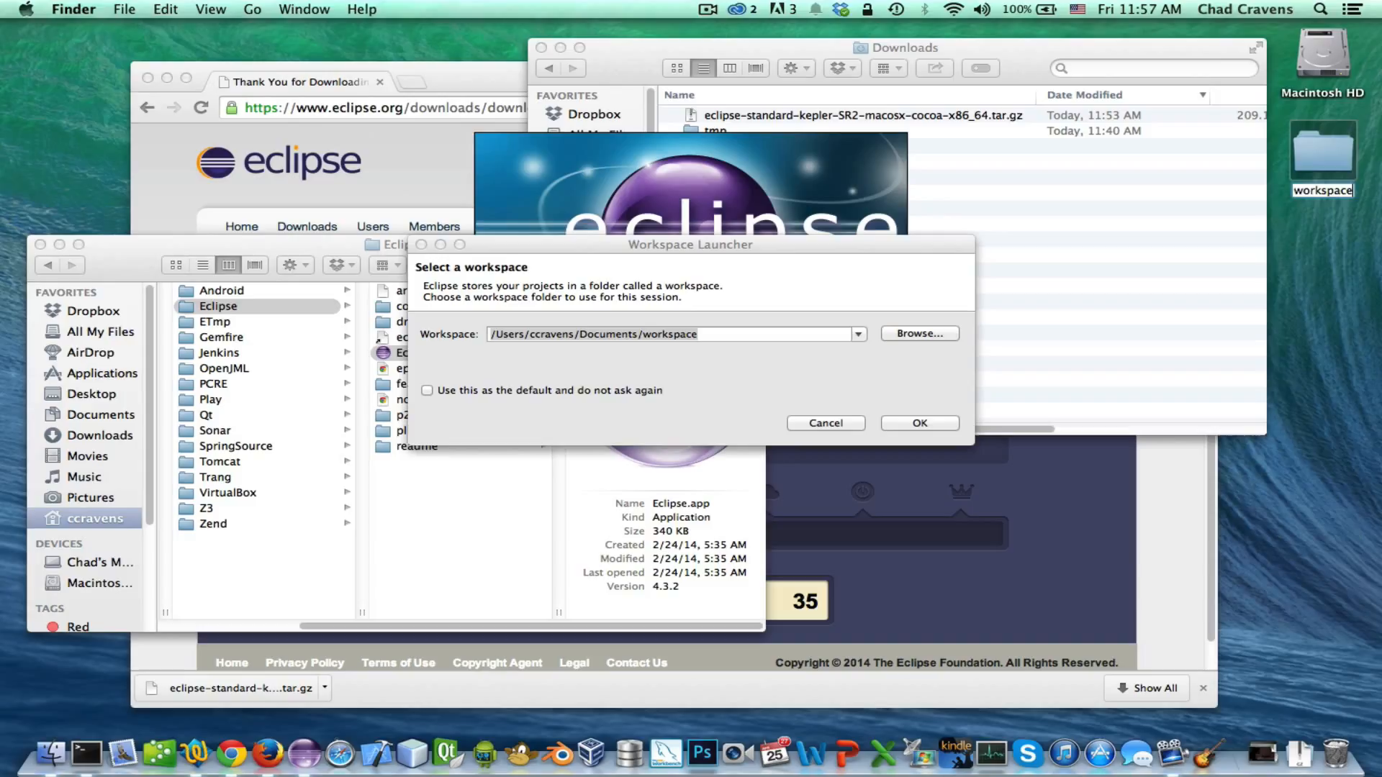
key("Return")
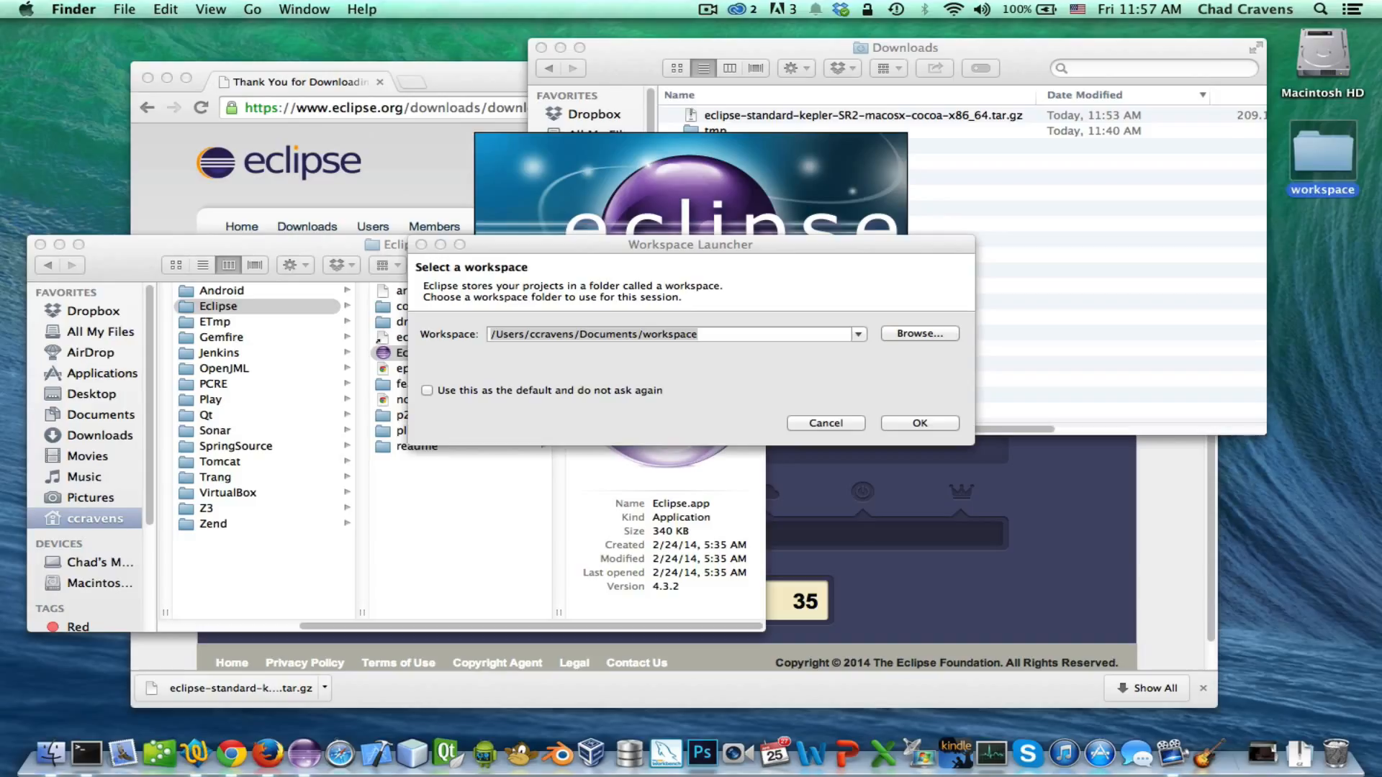
Change the workspace path in the Workspace Launcher from Documents to Desktop, keeping the workspace folder name
left_click(503, 333)
left_click(504, 334)
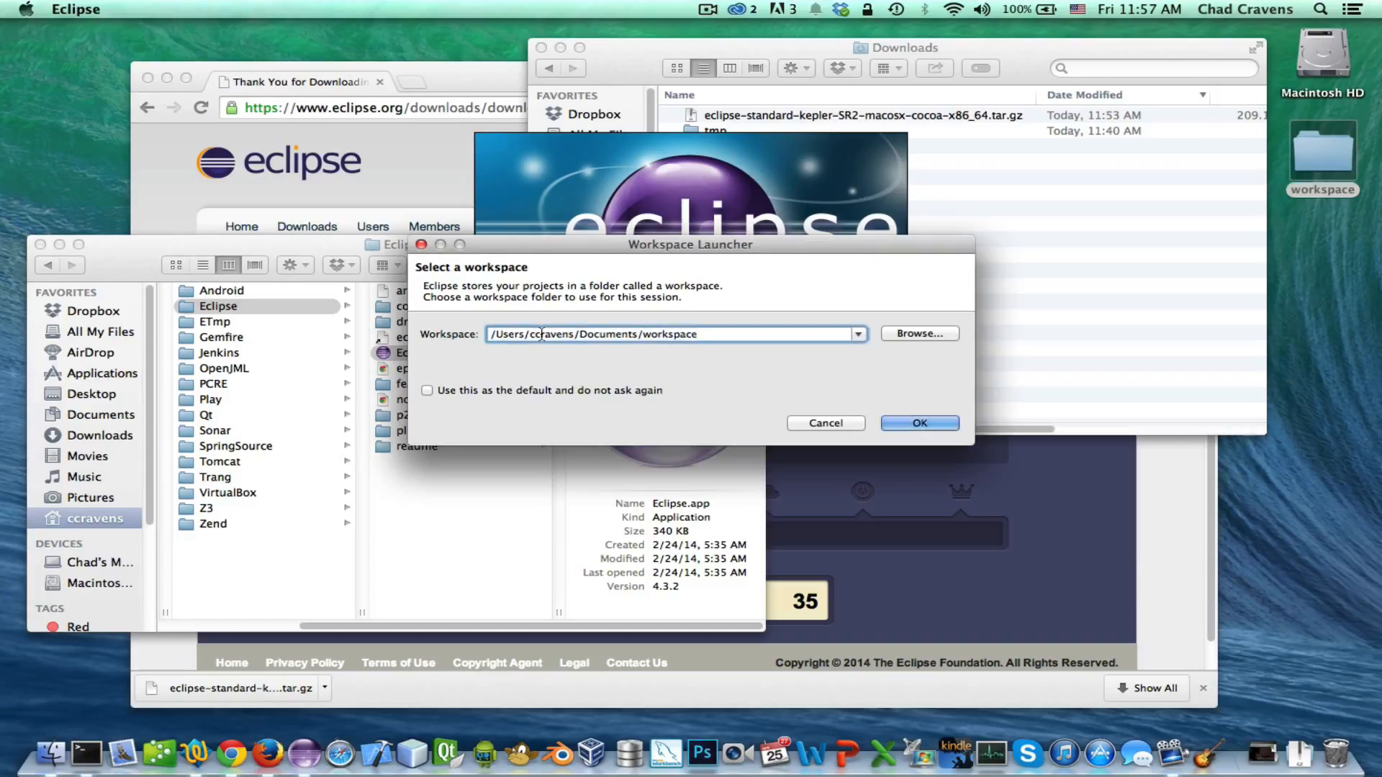
double_click(590, 334)
type("Desktop")
double_click(504, 332)
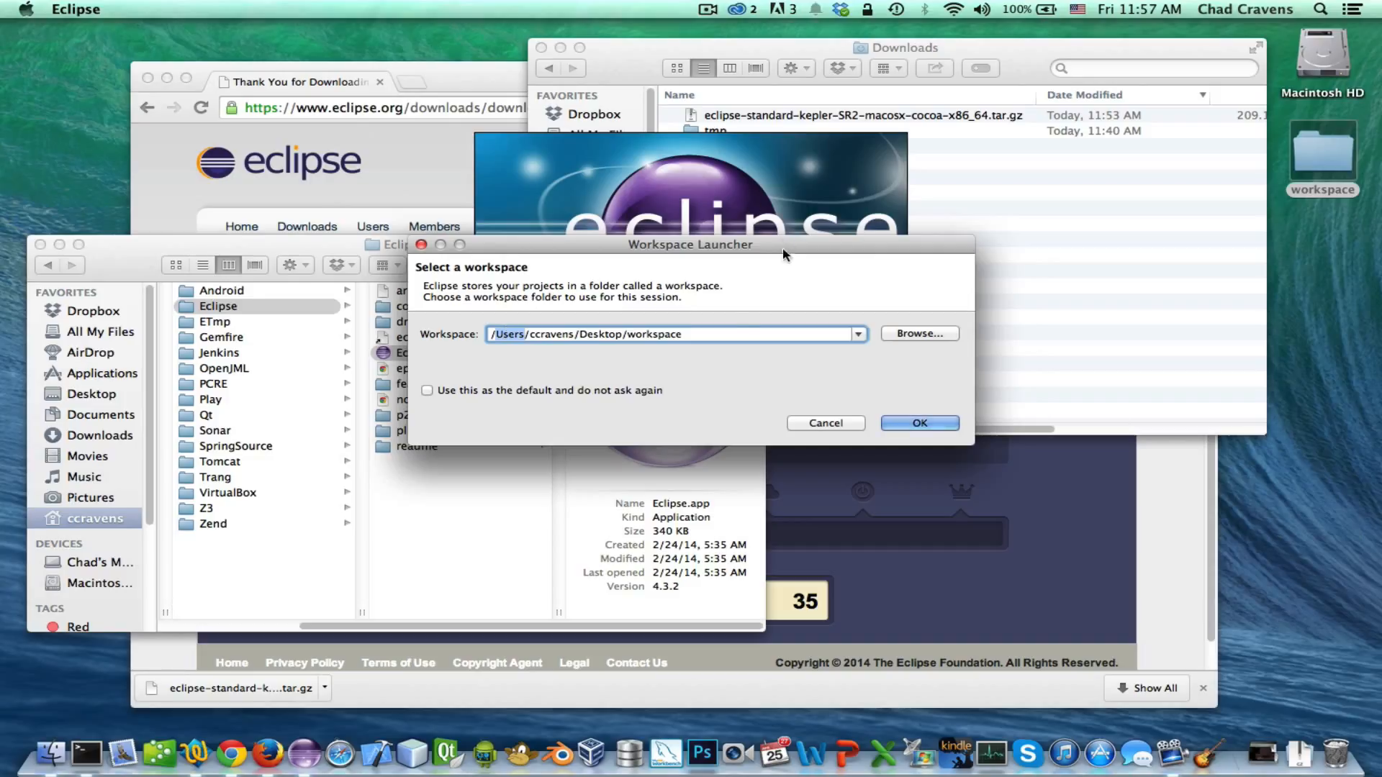
left_click(725, 334)
Open the desktop's workspace folder, close the Eclipse and Downloads Finder windows, and move the workspace window clear of the launcher
double_click(1327, 158)
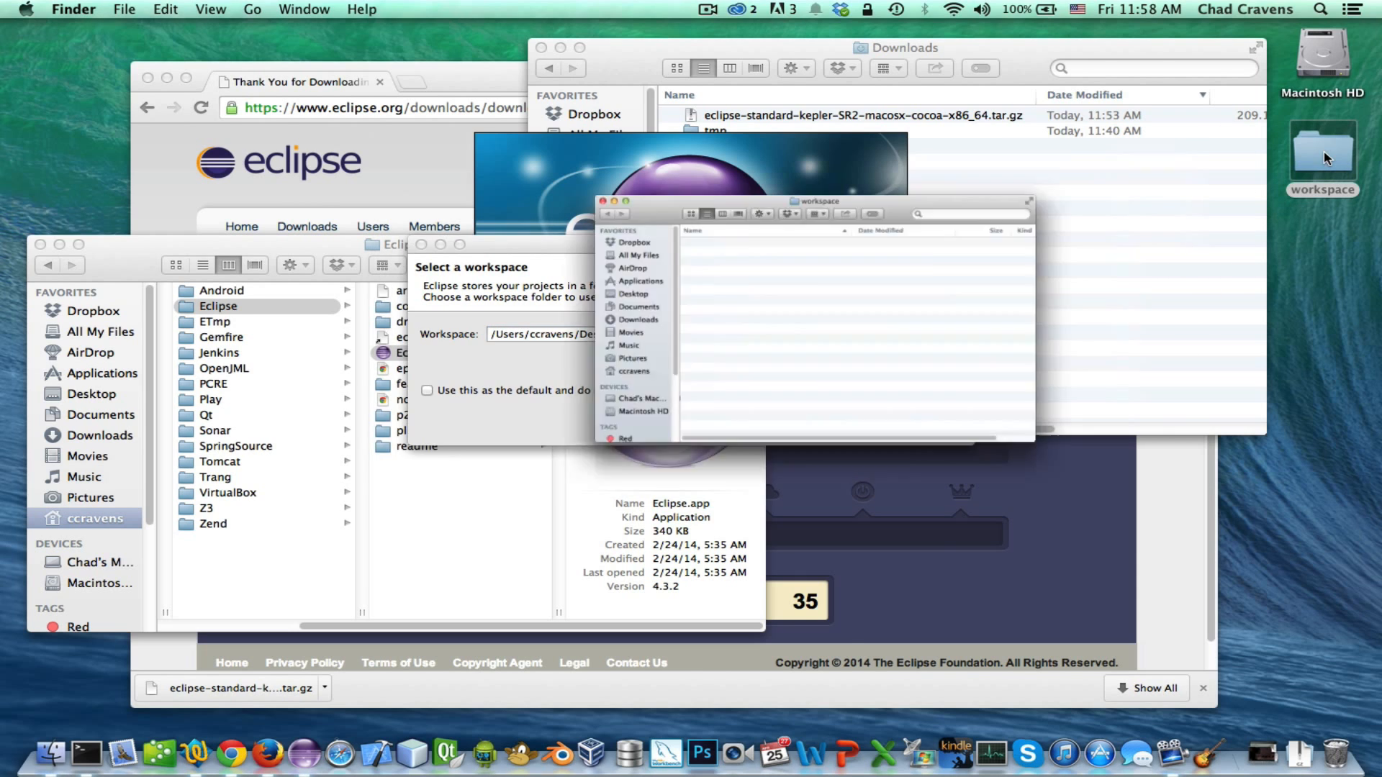
left_click(279, 245)
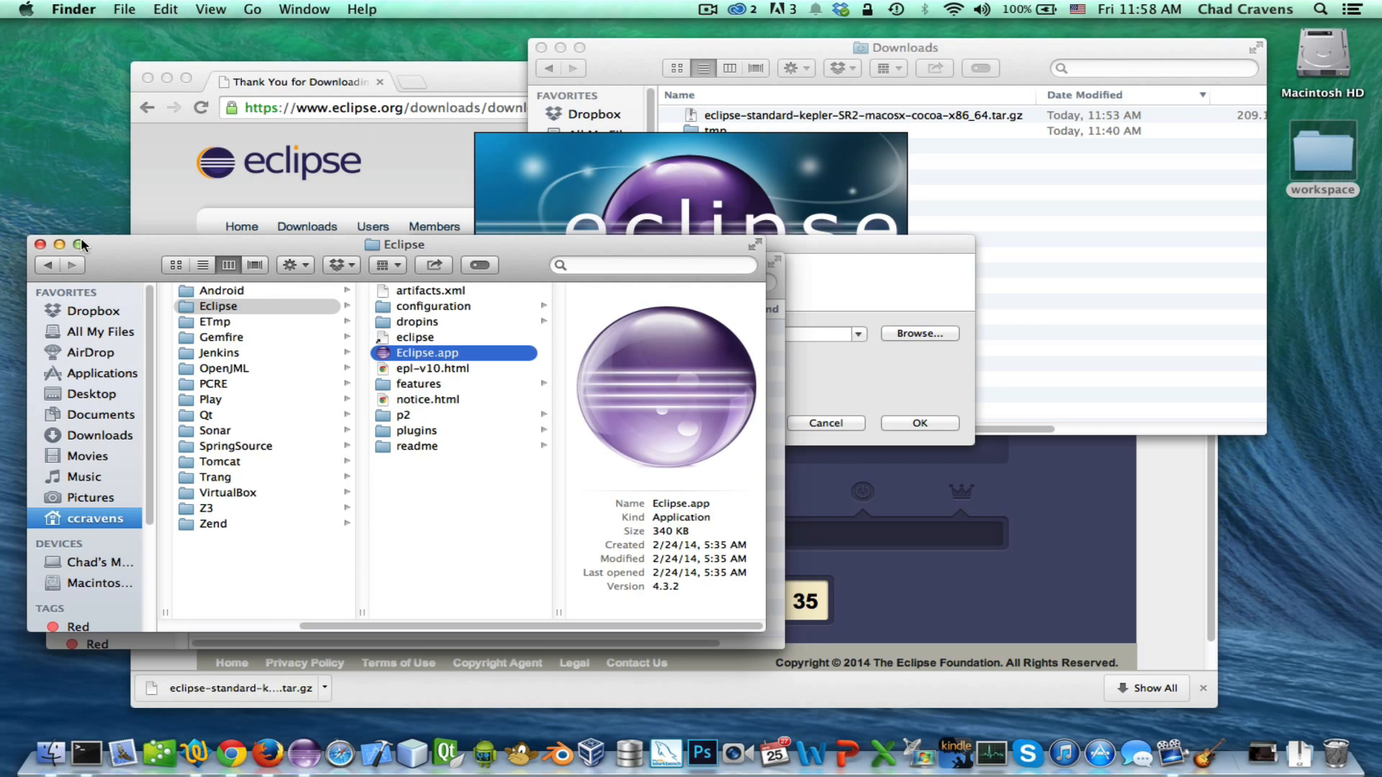
left_click(40, 244)
left_click(541, 48)
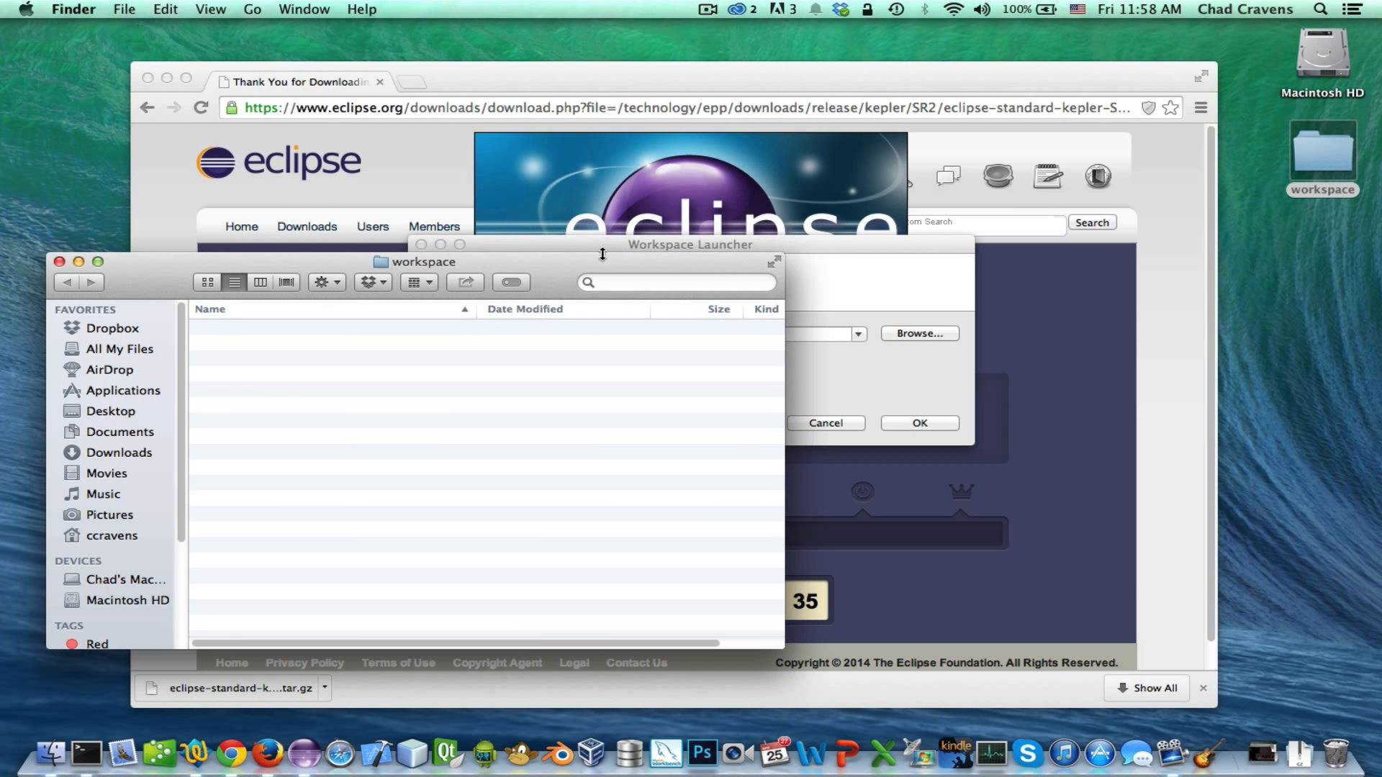
left_click_drag(590, 262, 569, 49)
Return to the Workspace Launcher, shift it aside, and start Eclipse with the workspace folder on the desktop
left_click(890, 248)
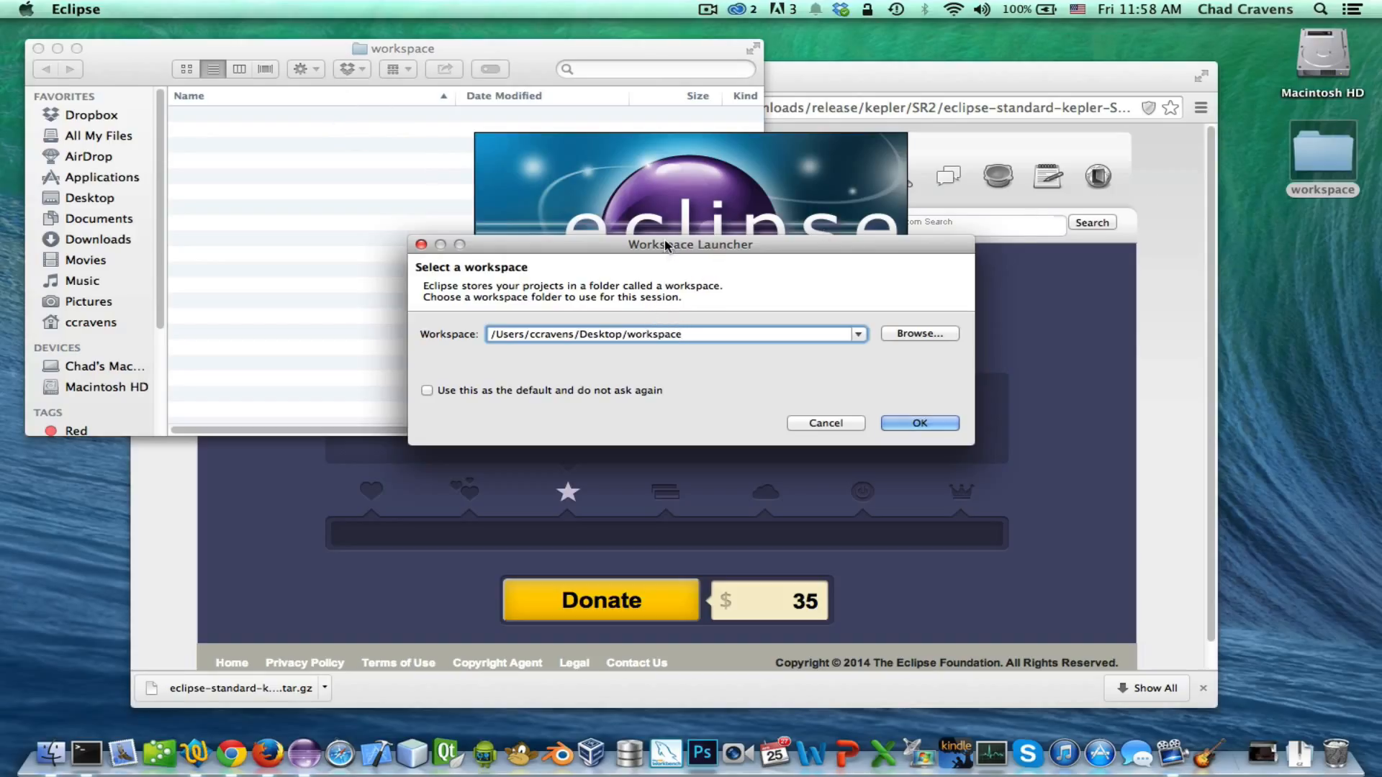
left_click_drag(677, 252, 728, 285)
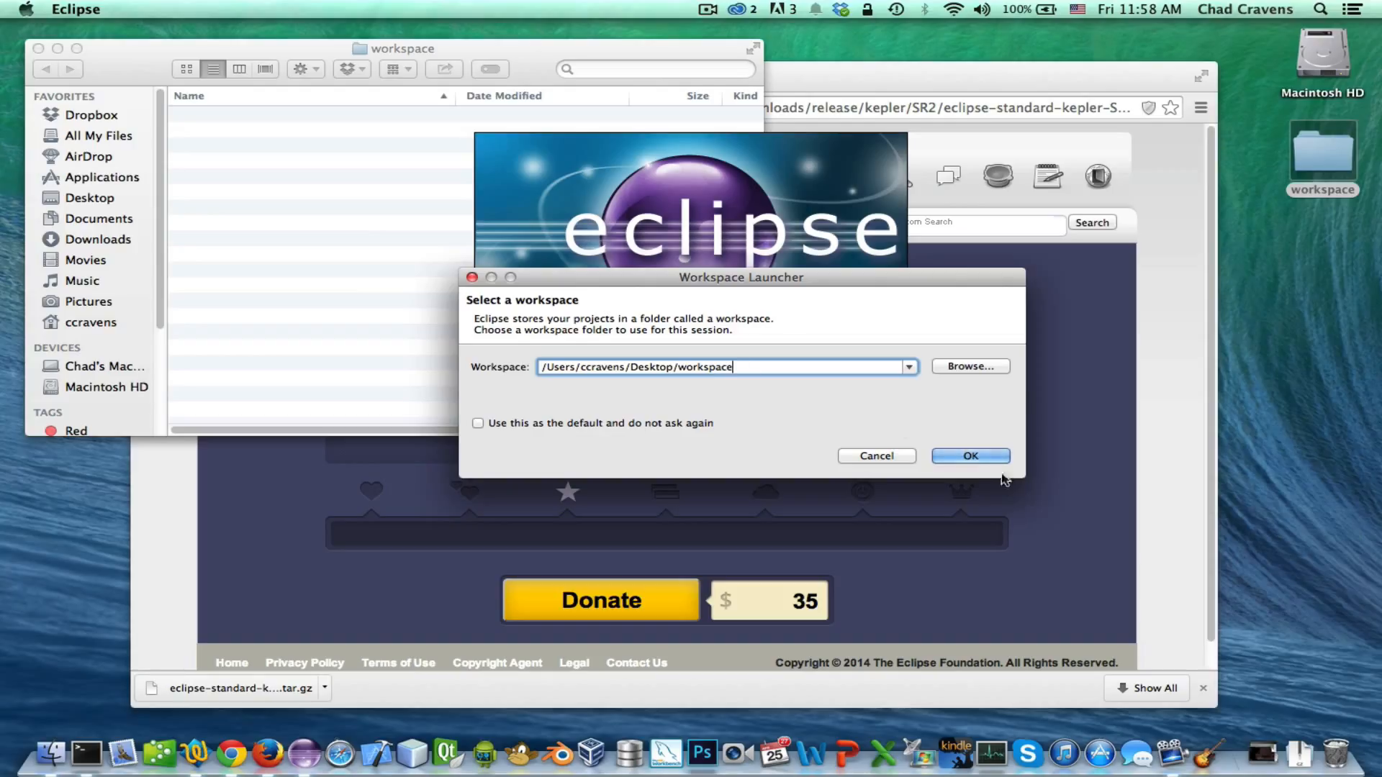
left_click(972, 456)
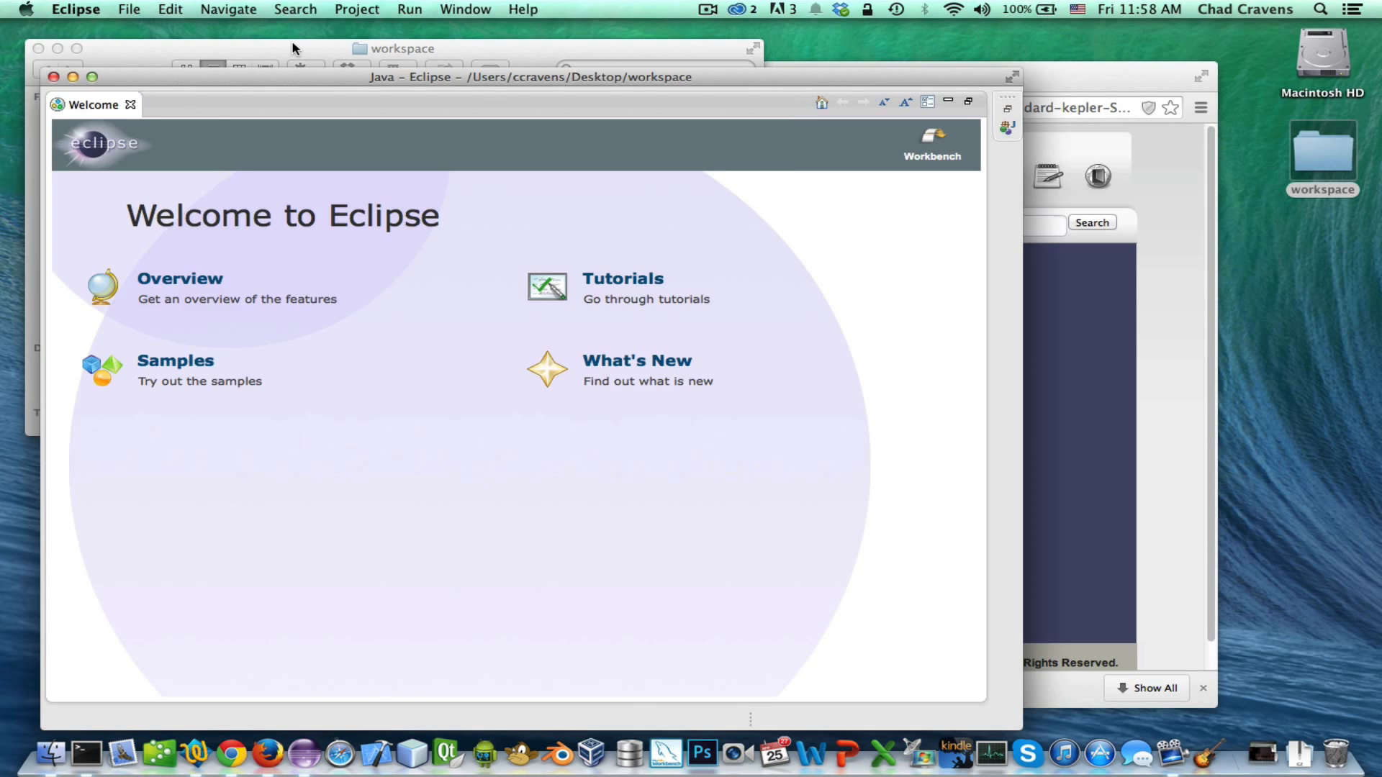
Bring the workspace Finder window forward briefly, then reposition the Eclipse window so that both can be seen
left_click(292, 49)
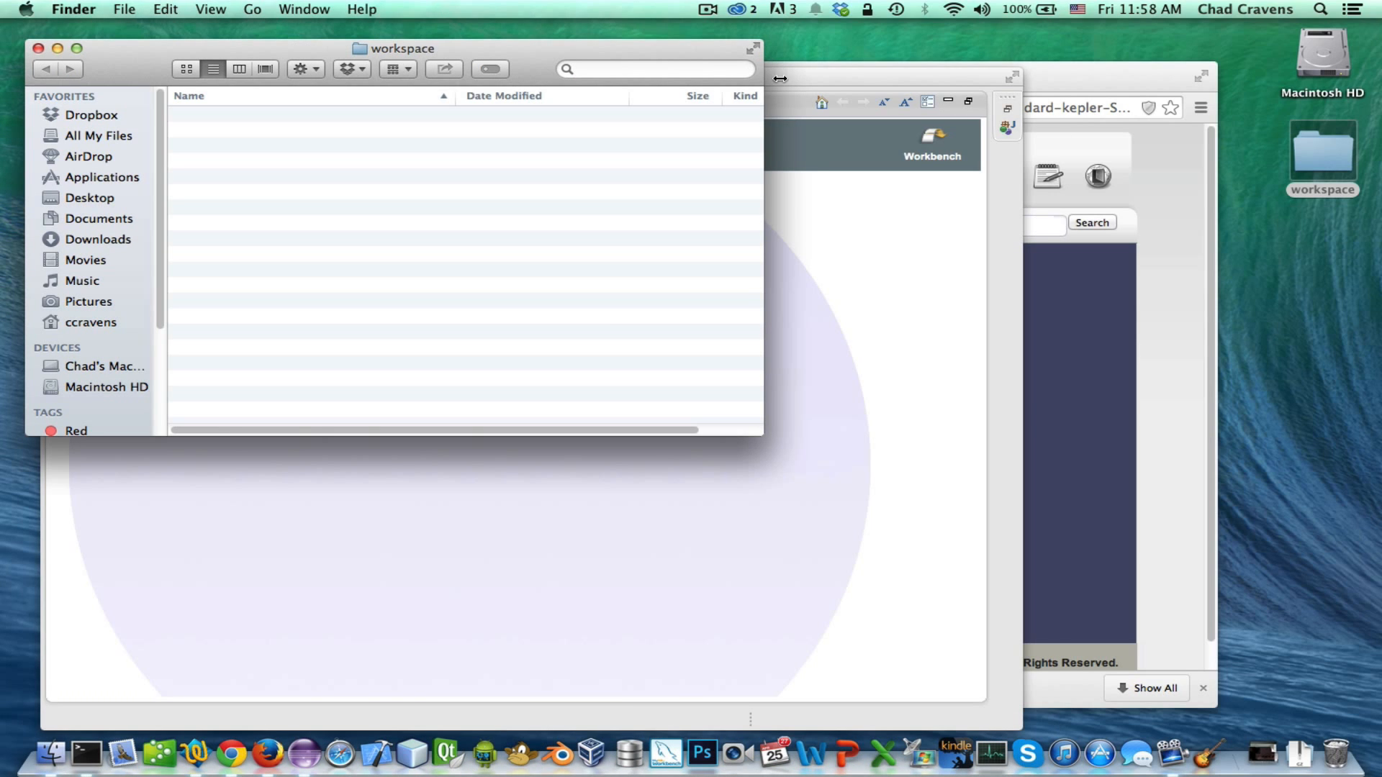
left_click(821, 72)
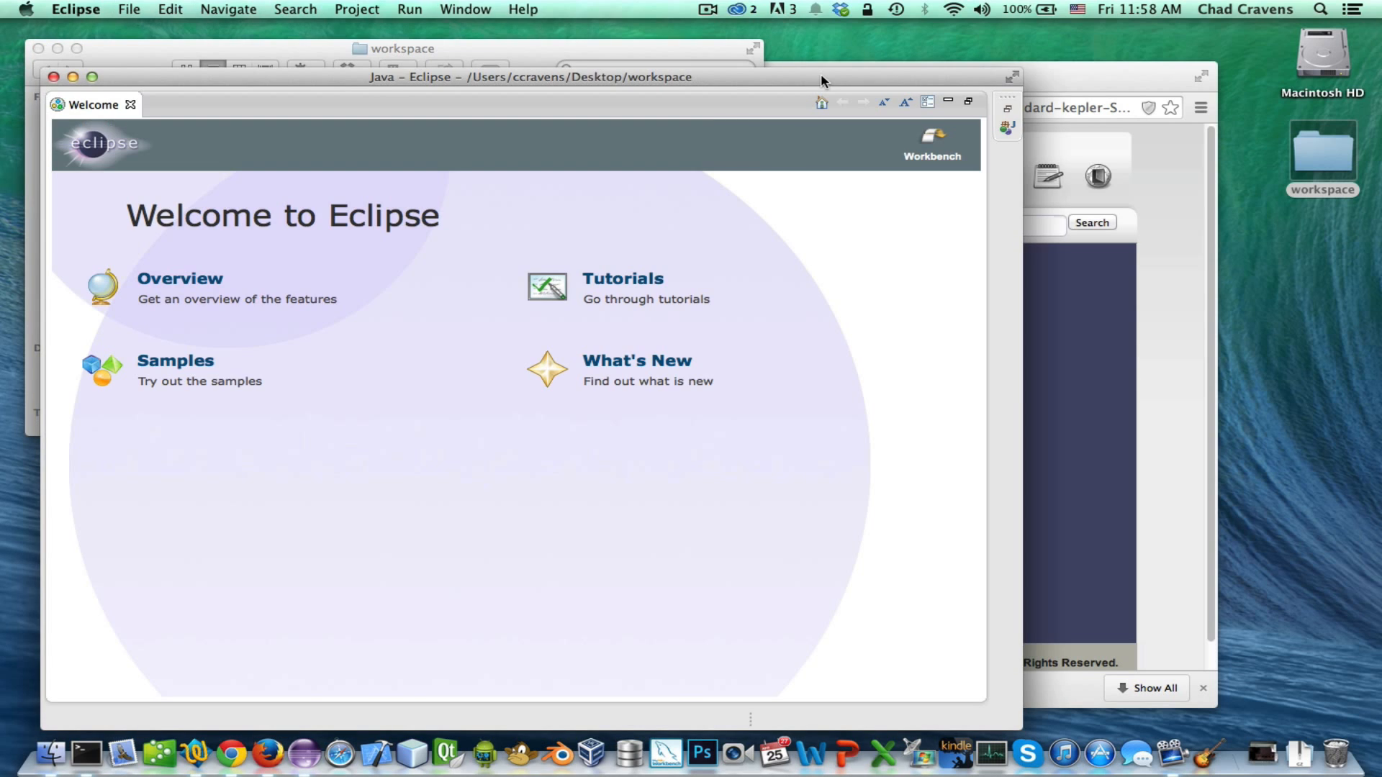
left_click_drag(733, 79, 1022, 49)
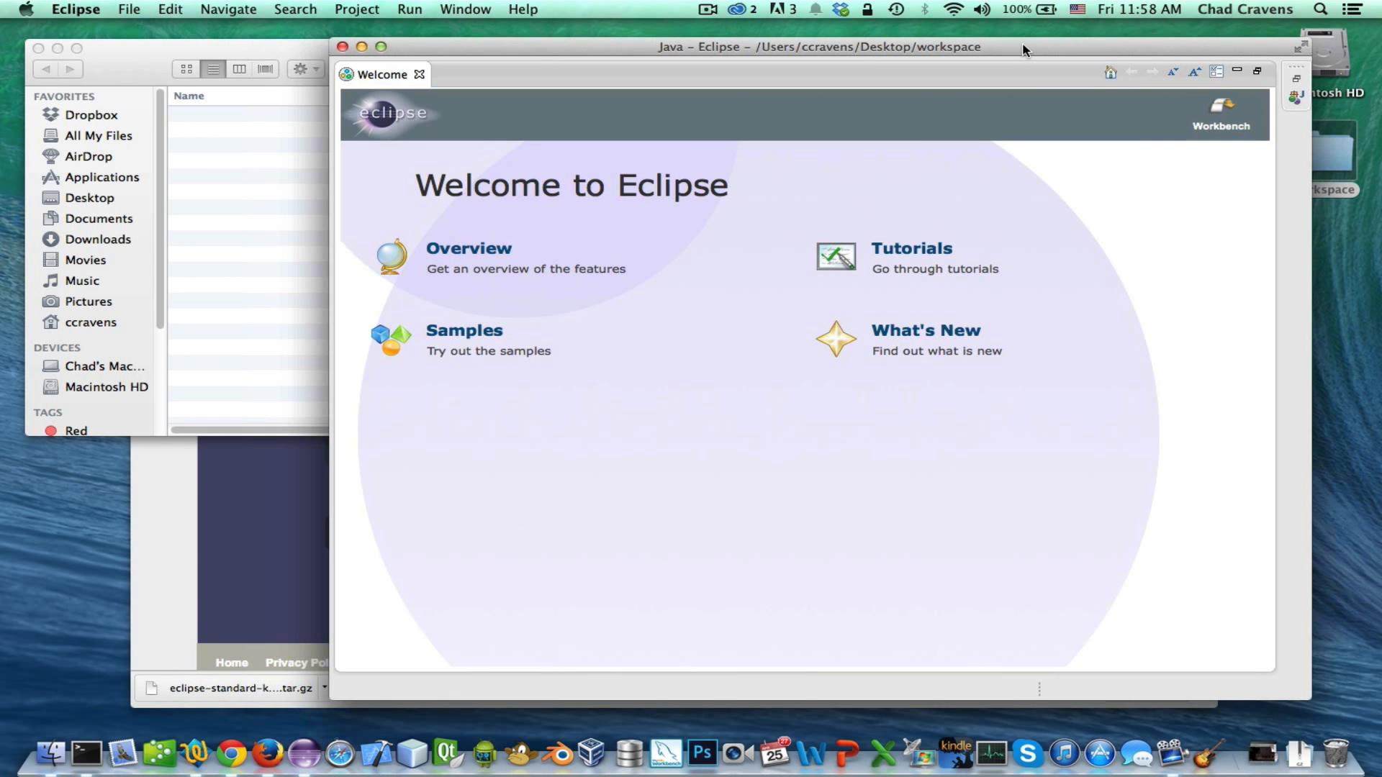
Close the Welcome page, reposition the Eclipse window, and show the Javadoc and Declaration views
left_click(419, 75)
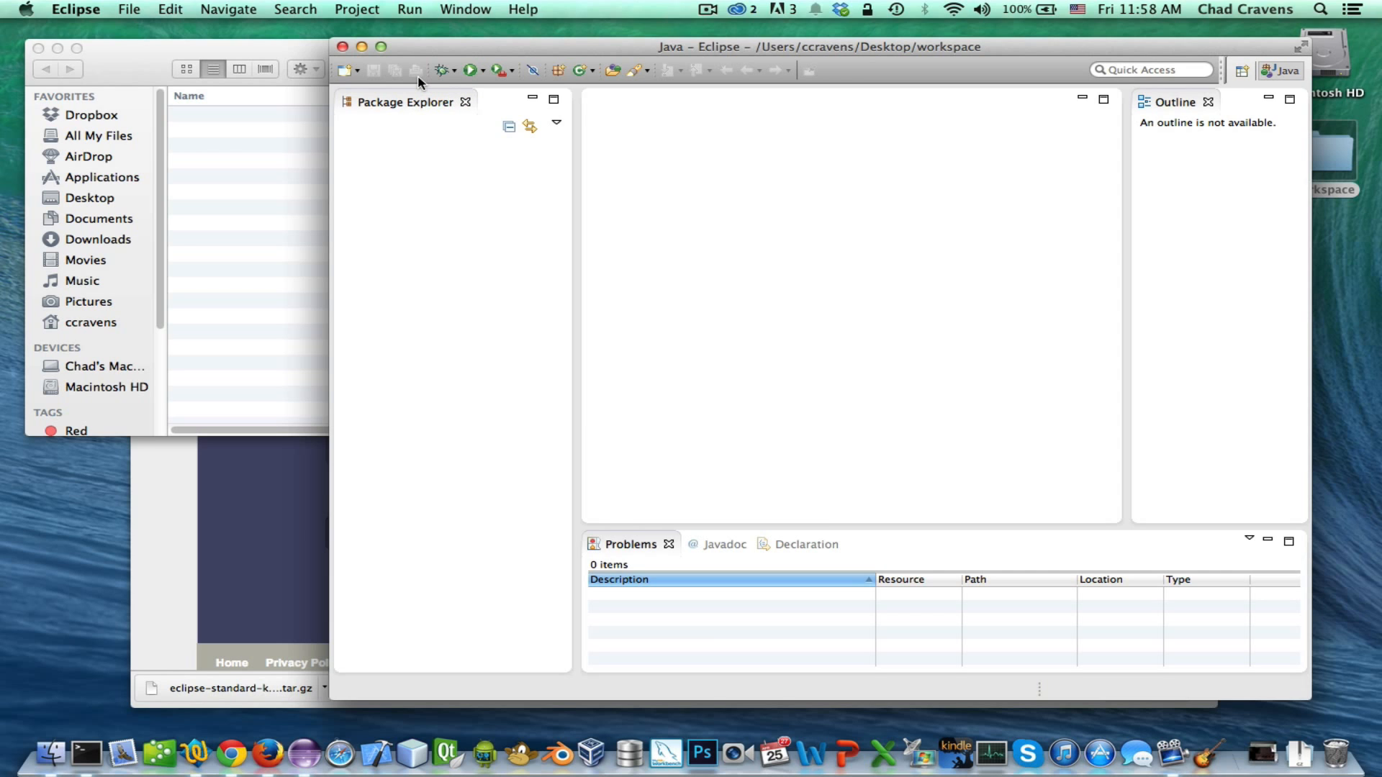
left_click_drag(449, 49, 428, 45)
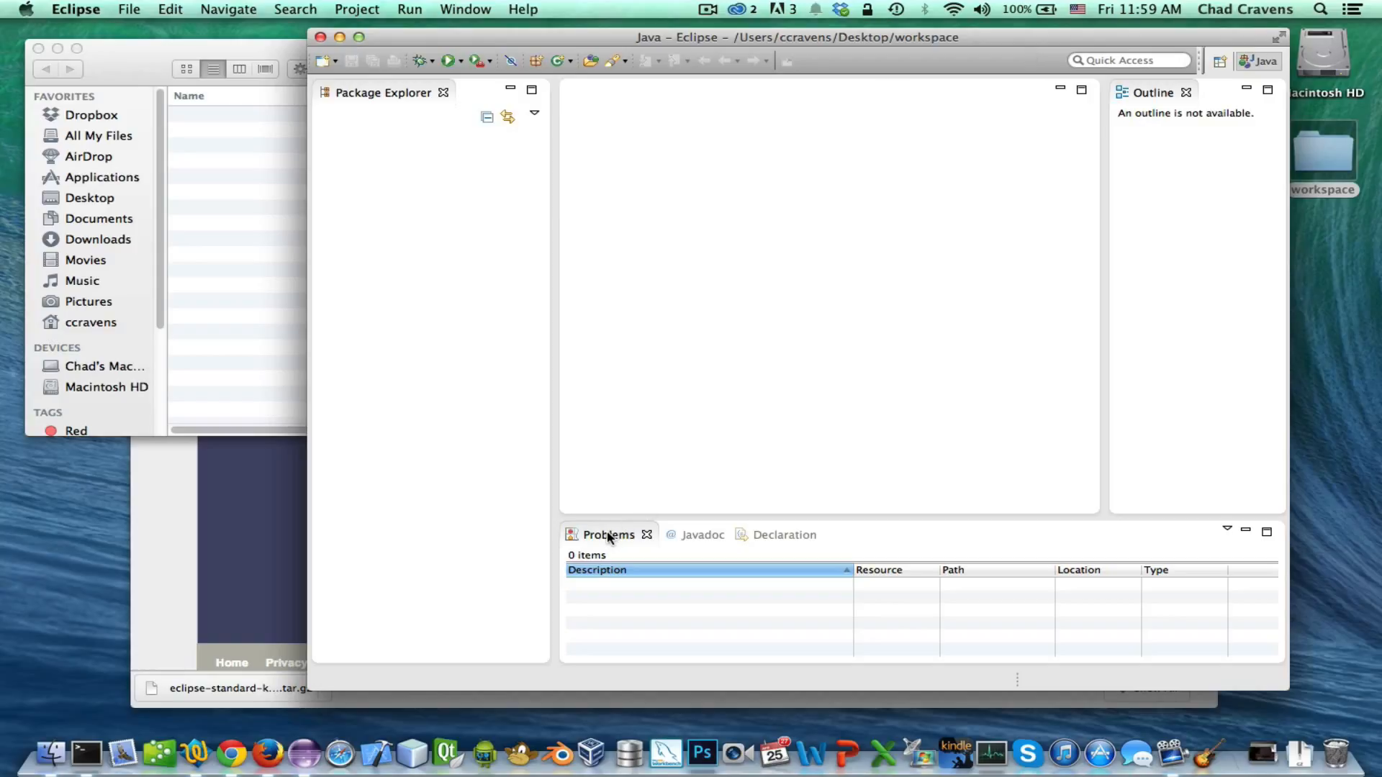
left_click(687, 536)
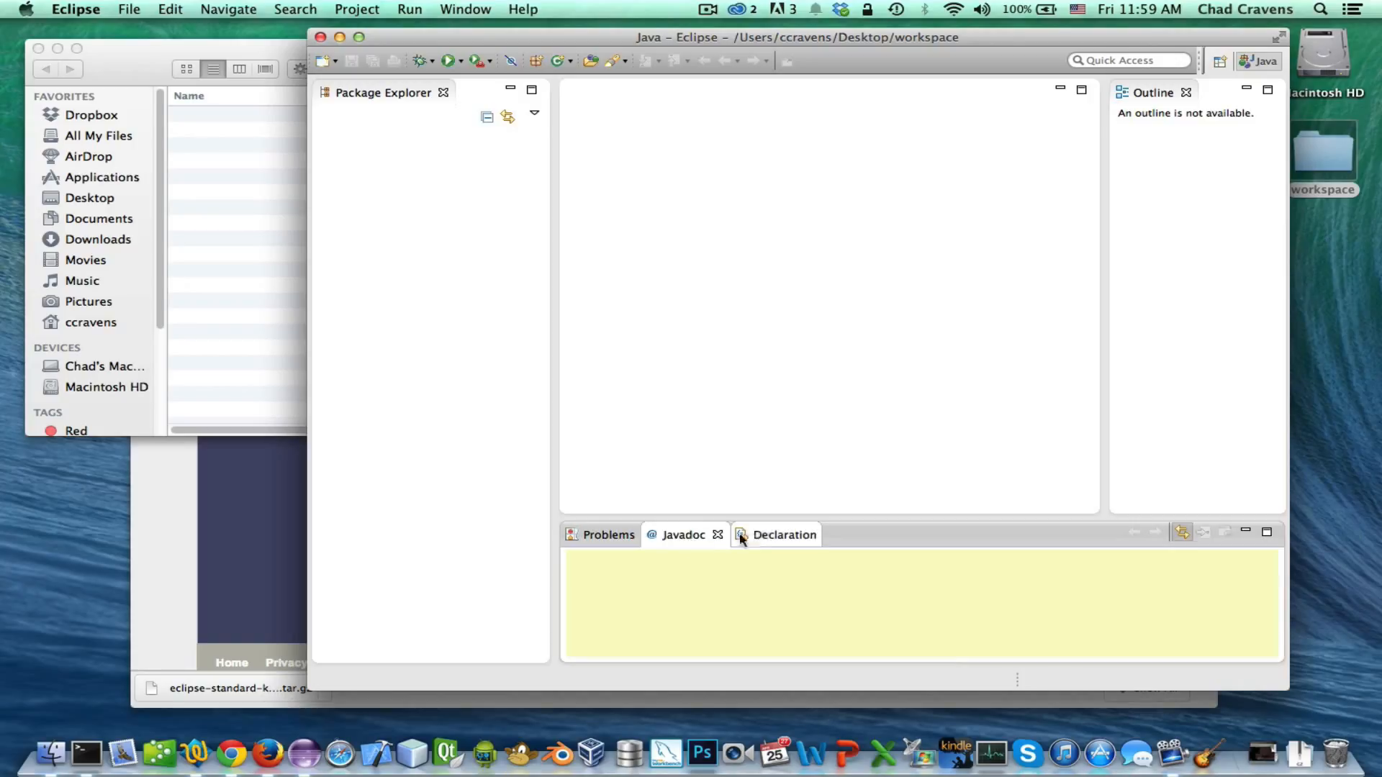
left_click(767, 535)
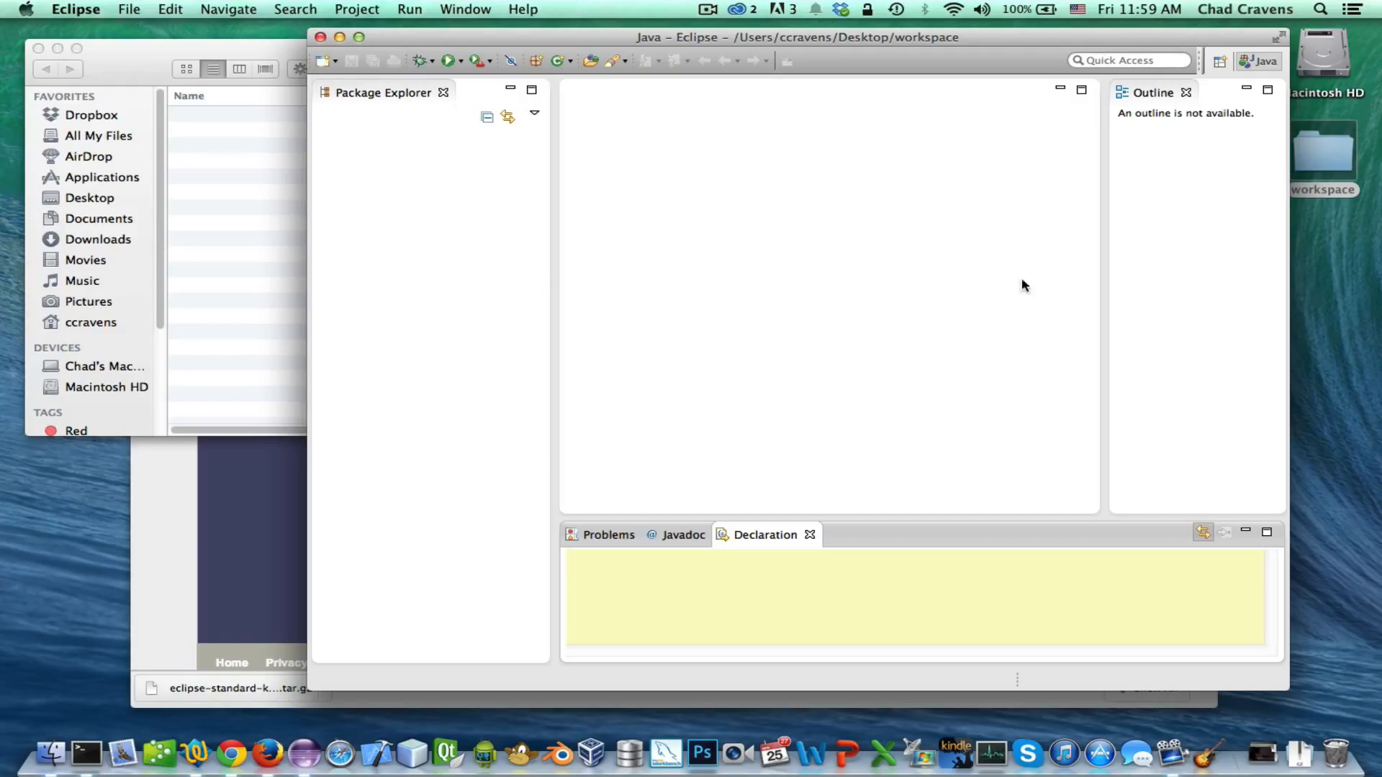
Open the Debug perspective from the list of available perspectives
left_click(1221, 65)
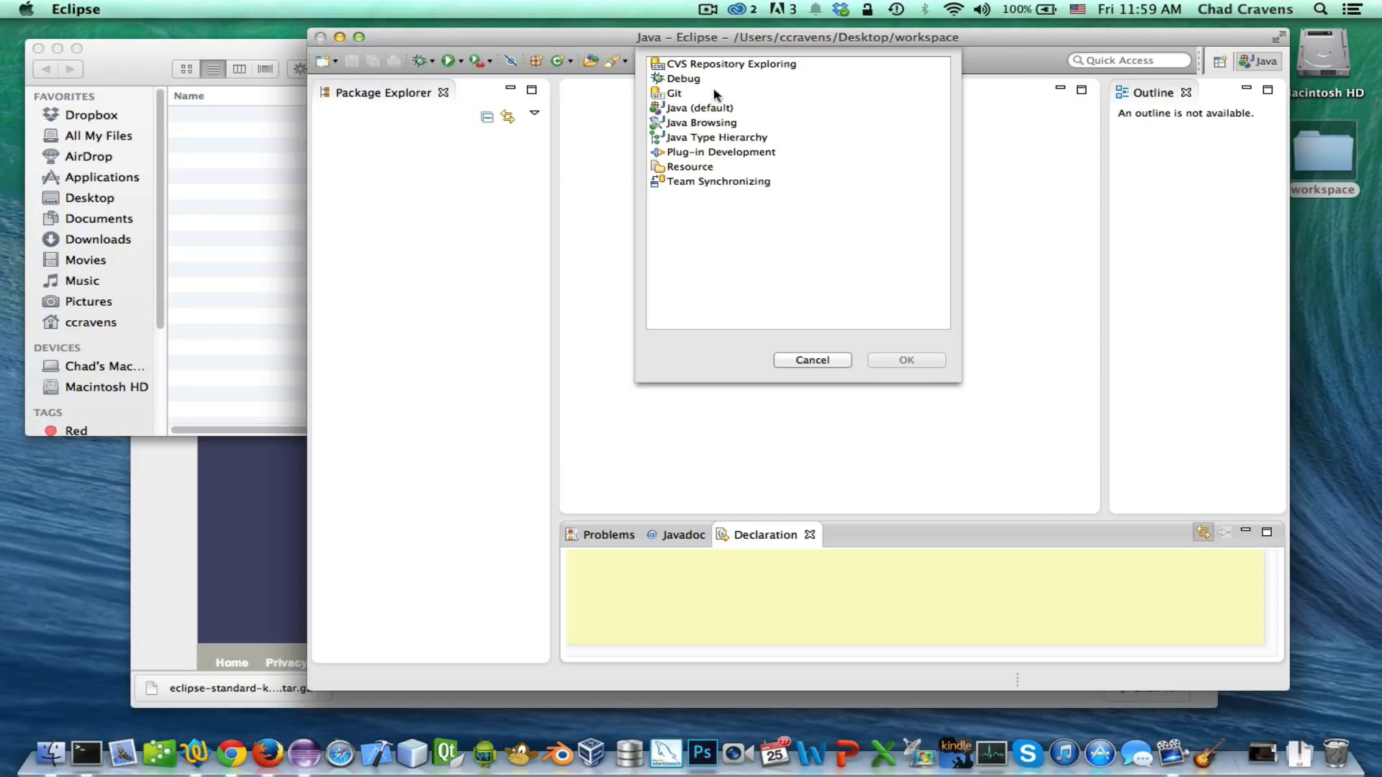
left_click(701, 79)
left_click(886, 360)
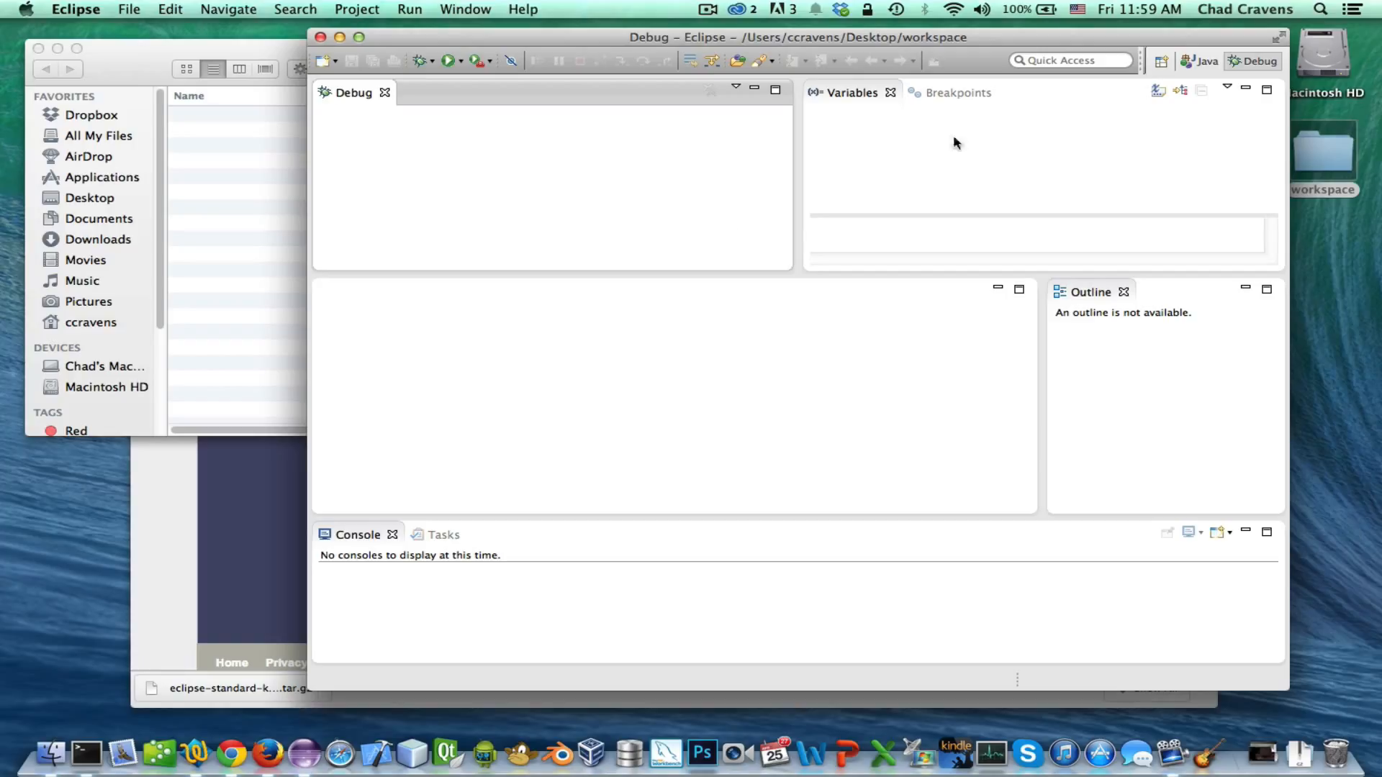
Switch back and forth between the Java and Debug perspectives to compare their layouts, ending in Debug
left_click(1198, 63)
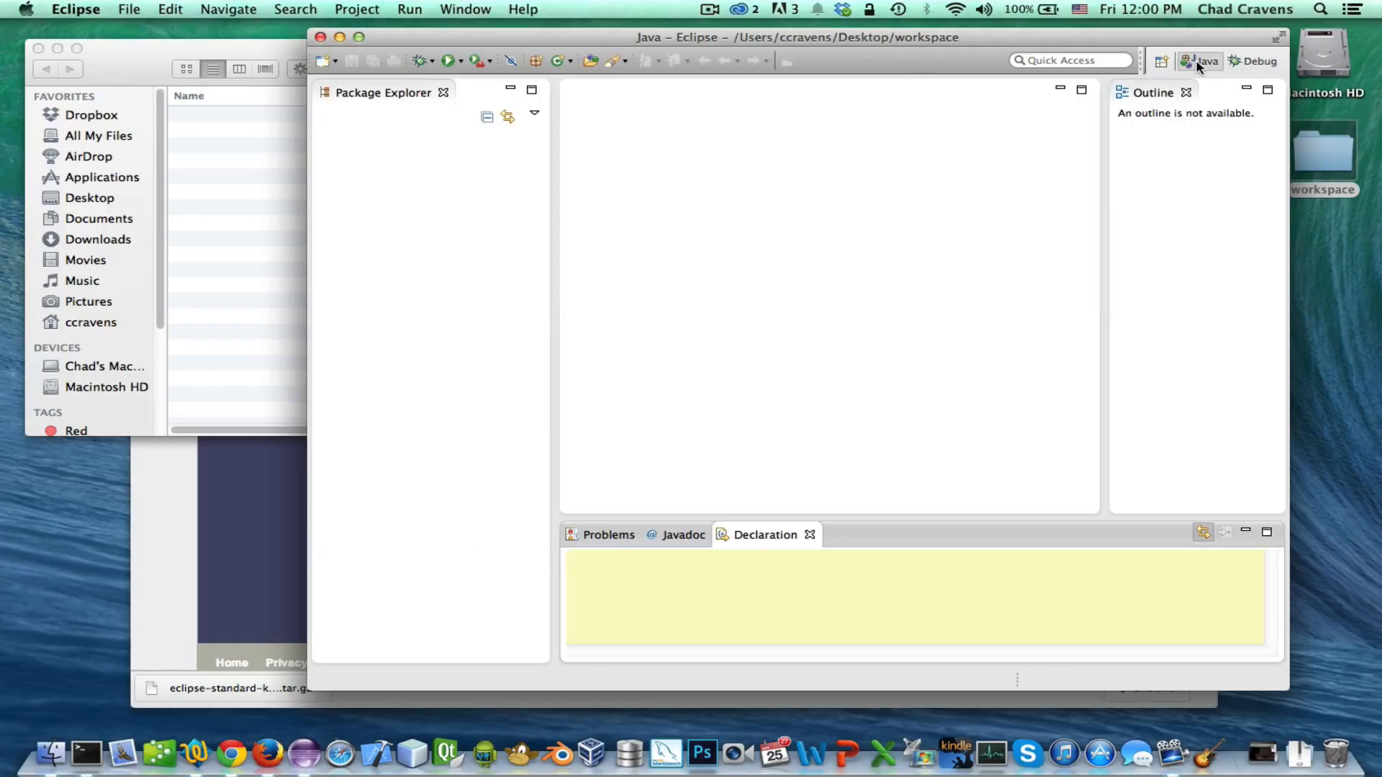
left_click(1254, 61)
left_click(1198, 63)
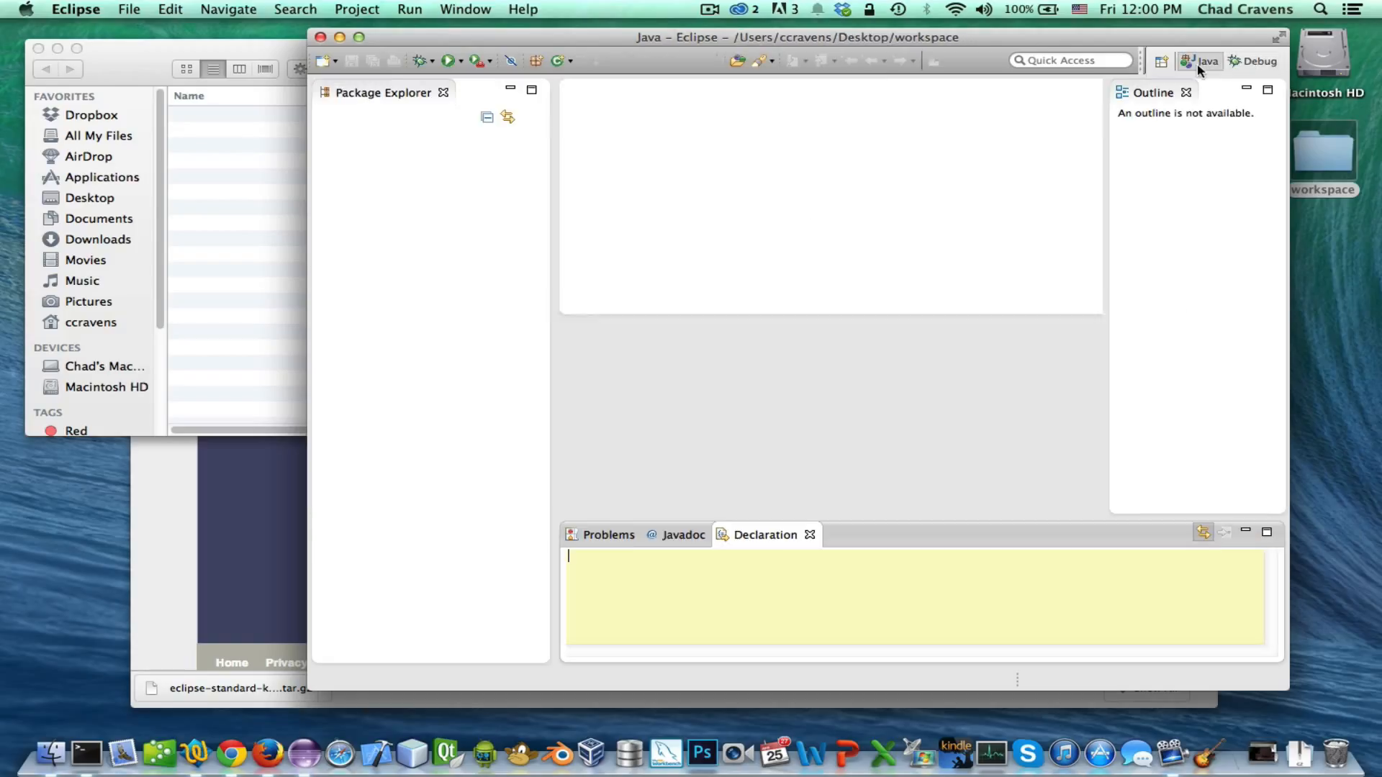
left_click(1236, 64)
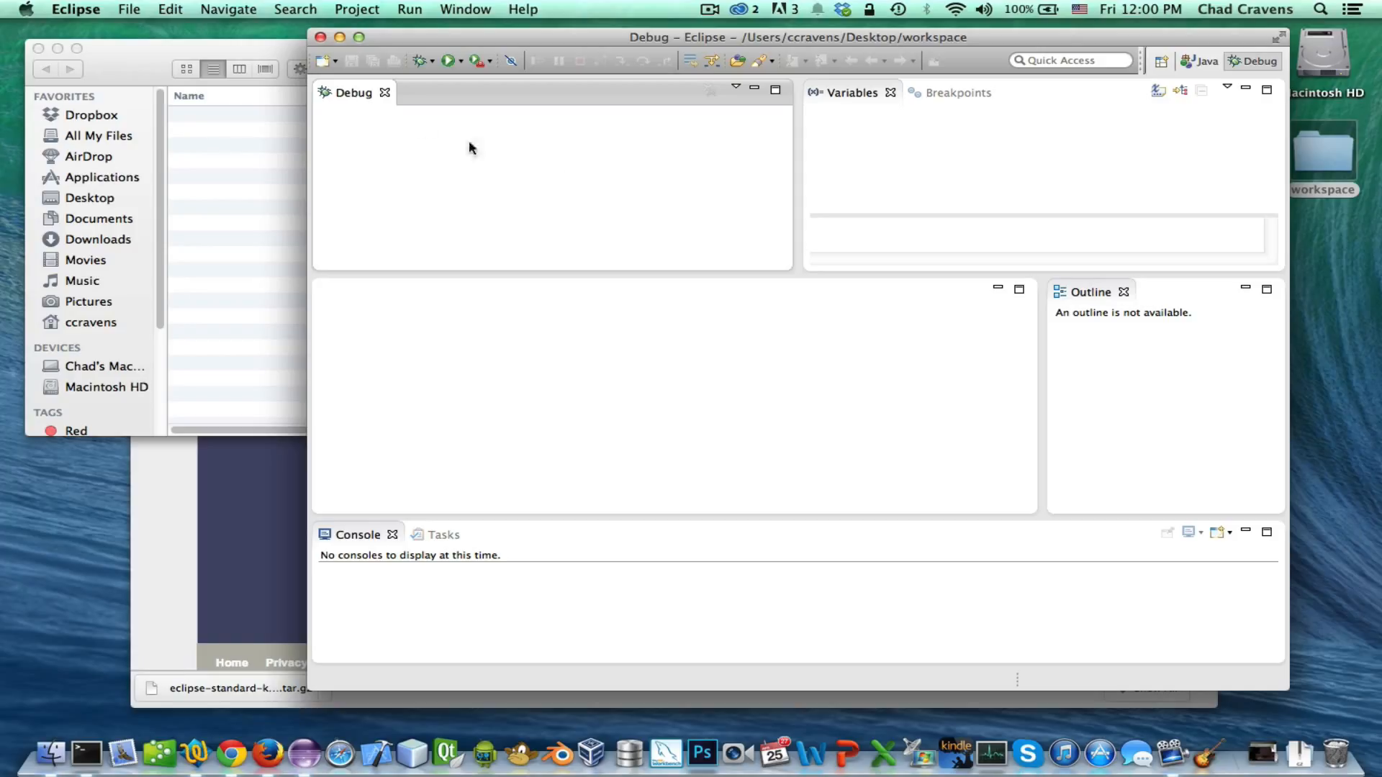
View the Breakpoints and Variables views in the Debug perspective, then return to the Java perspective
left_click(936, 92)
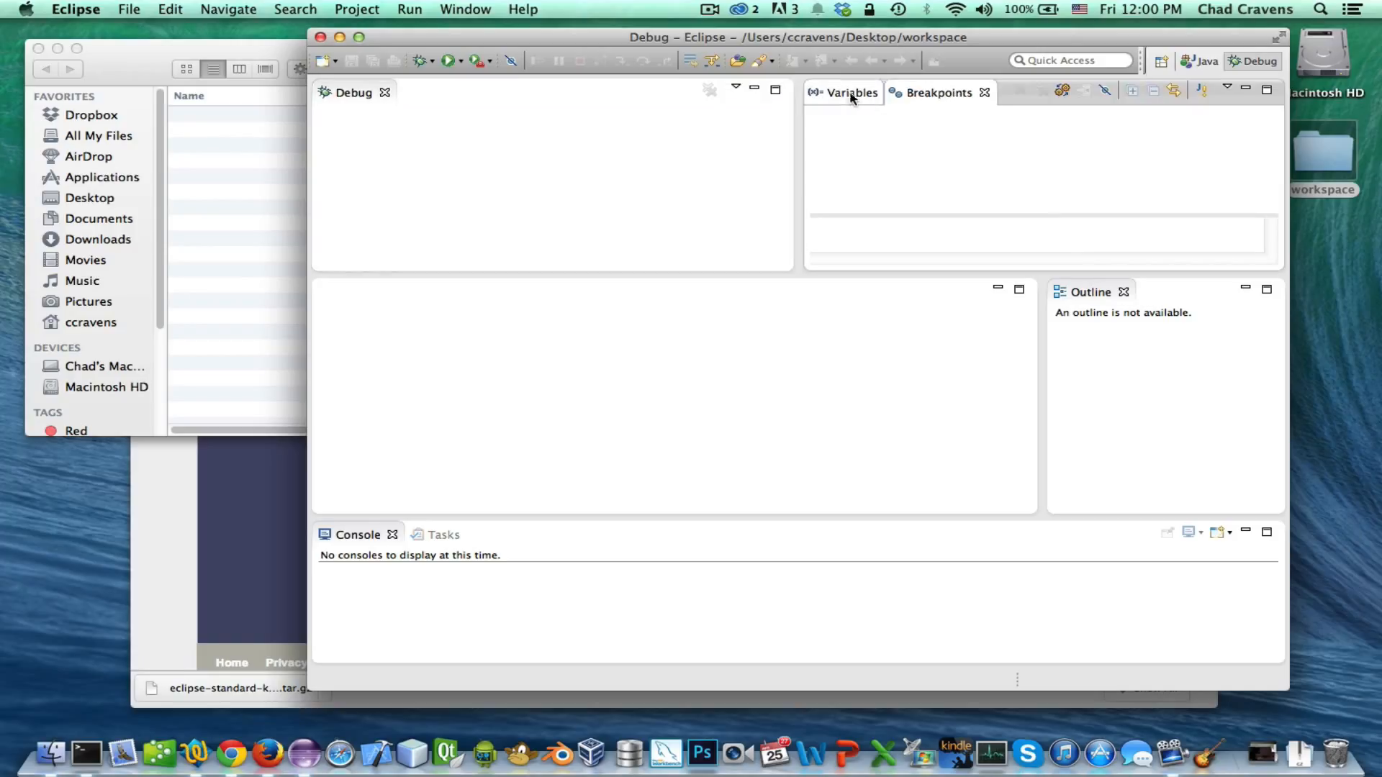
left_click(851, 97)
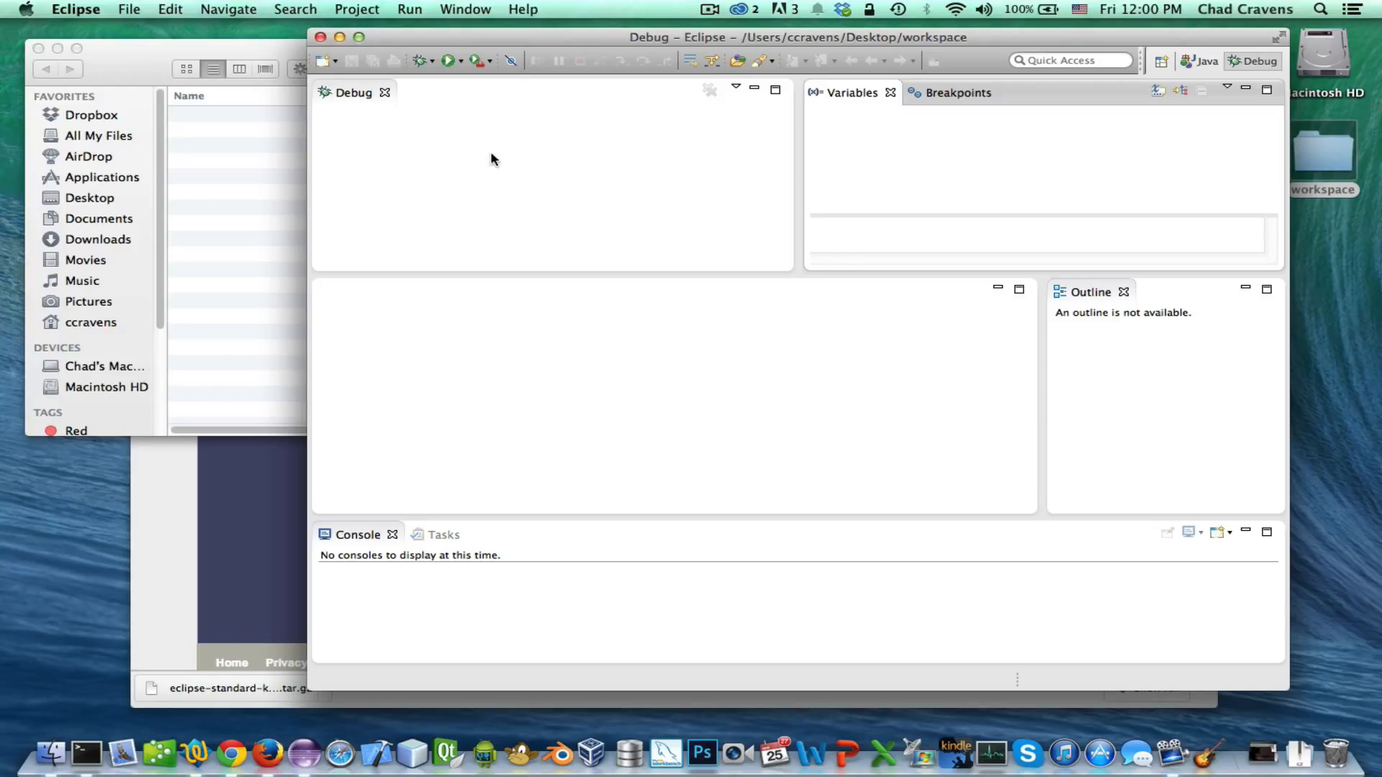
left_click(1198, 63)
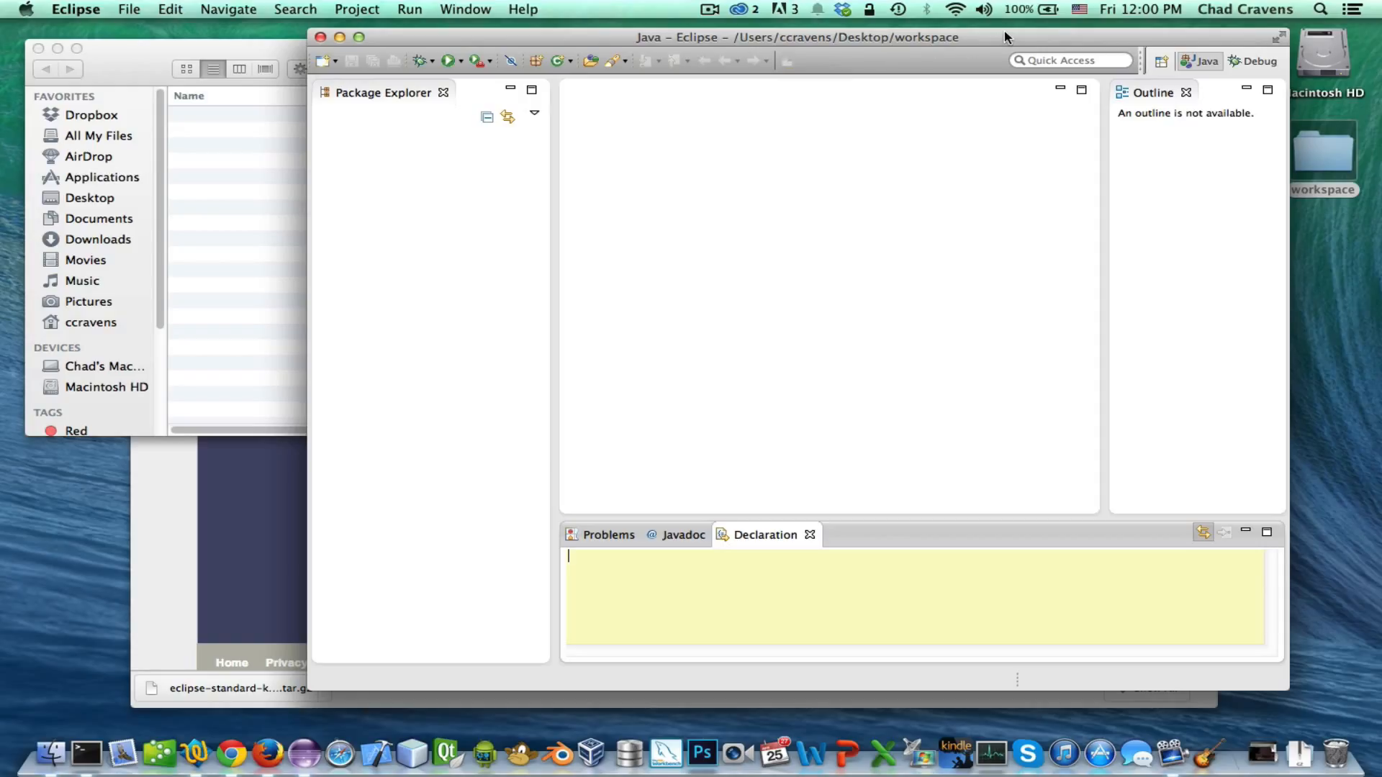
Open the Install New Software dialog in Eclipse and view the list of available update sites
left_click_drag(1005, 36, 1053, 46)
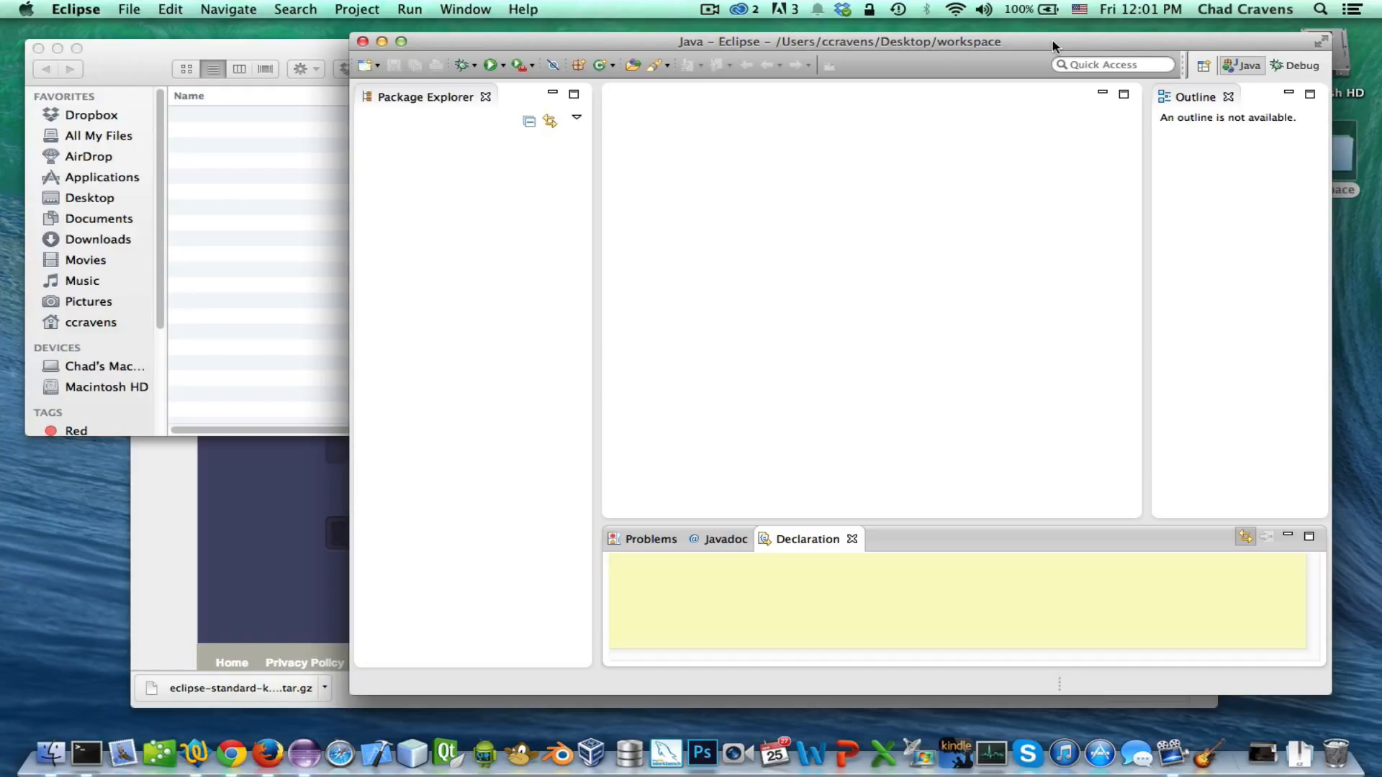
left_click(524, 10)
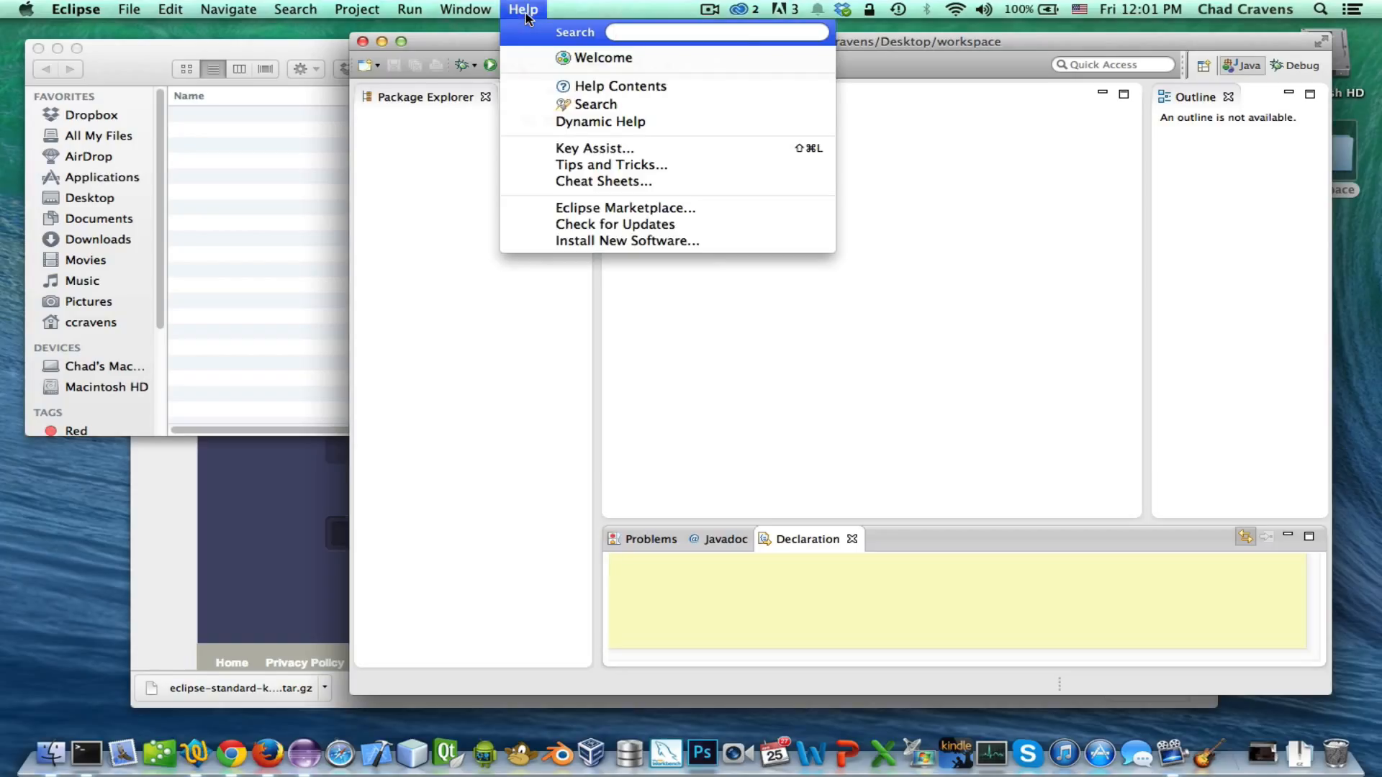
left_click(616, 242)
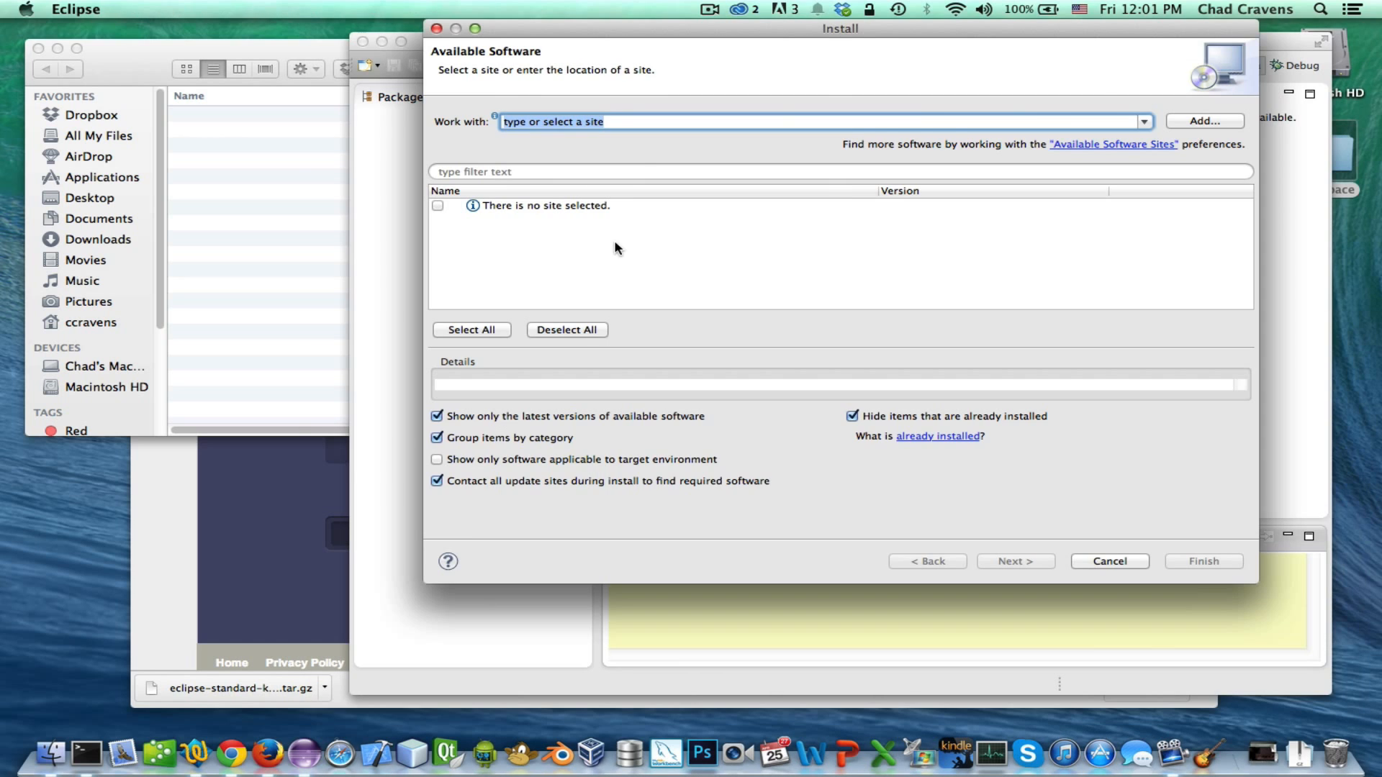
left_click_drag(1036, 33, 944, 81)
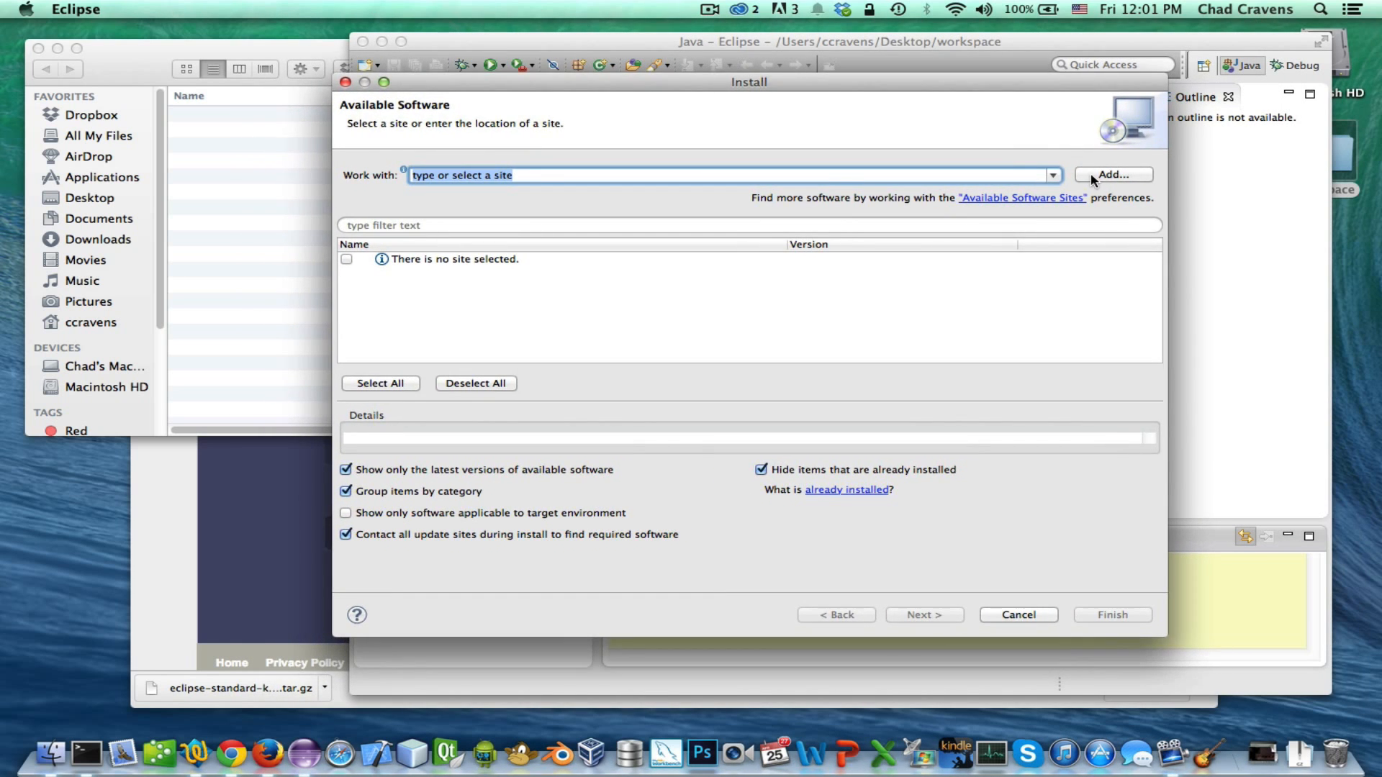
left_click(1035, 175)
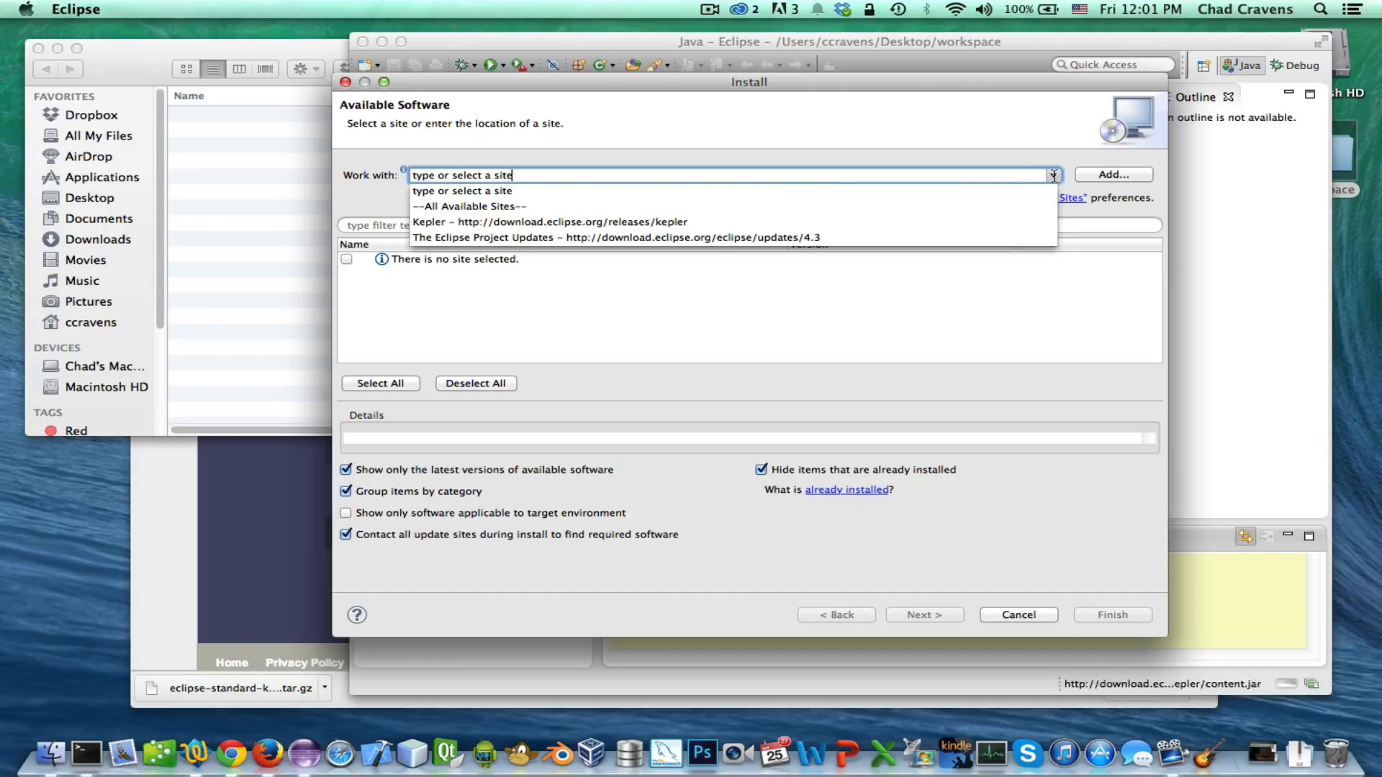
left_click(1053, 175)
left_click(603, 159)
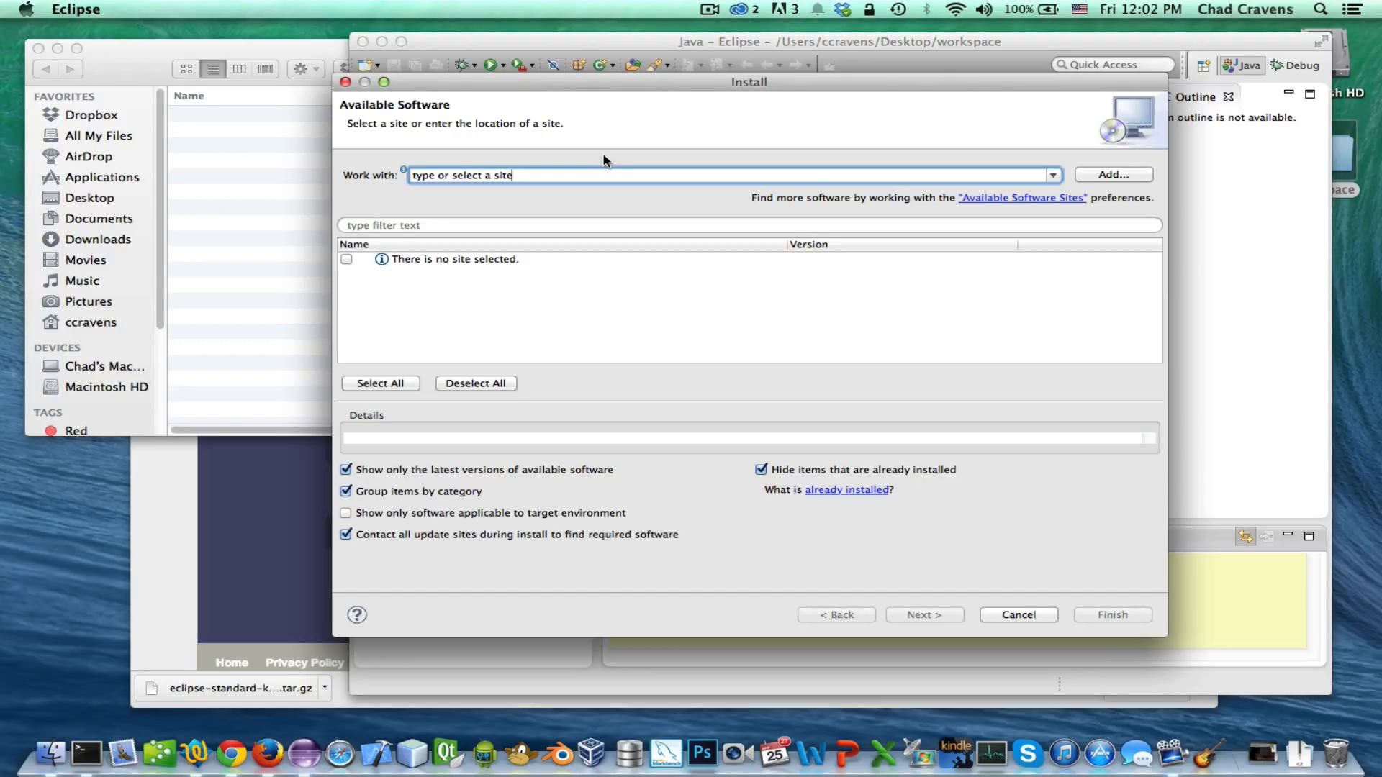
Switch to Chrome, search for "eclipse git" in a new tab, and open the EGit project page
left_click(162, 484)
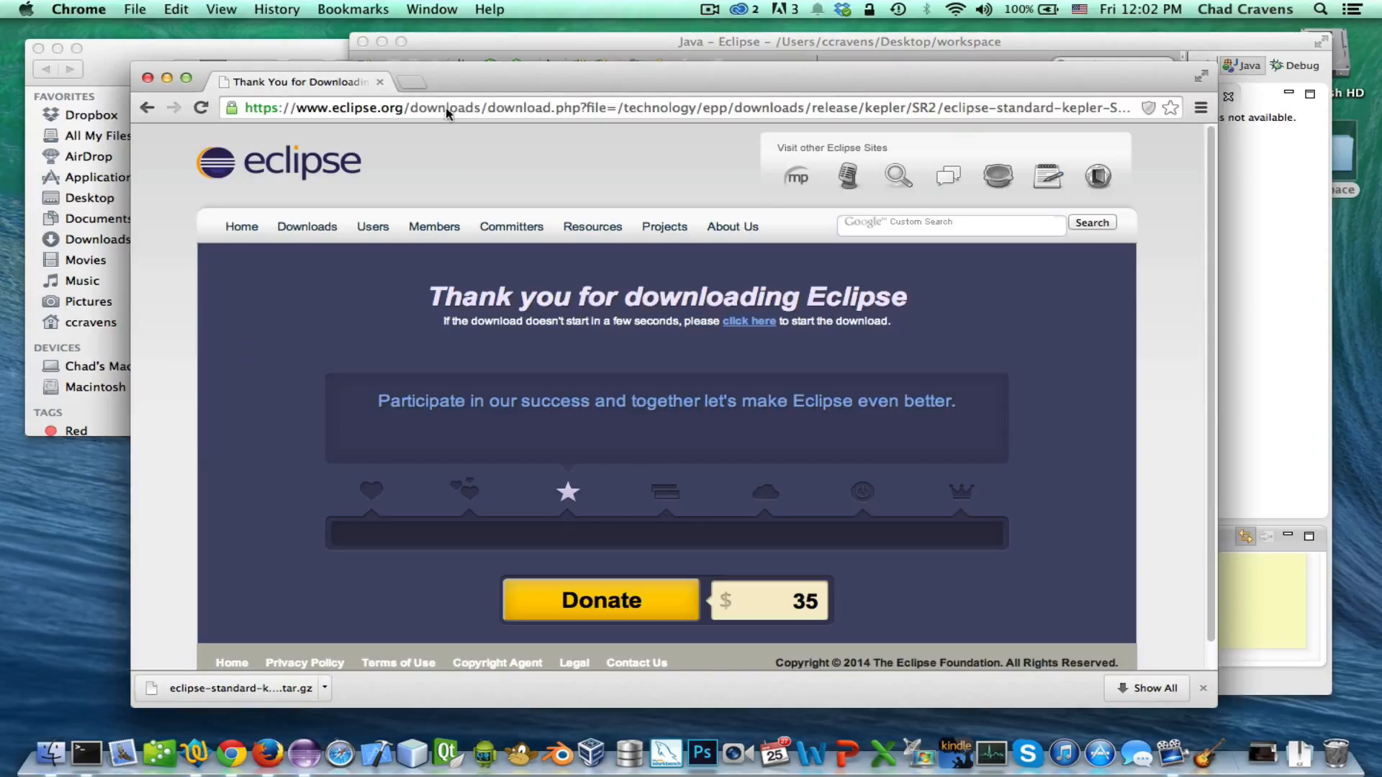
left_click(412, 81)
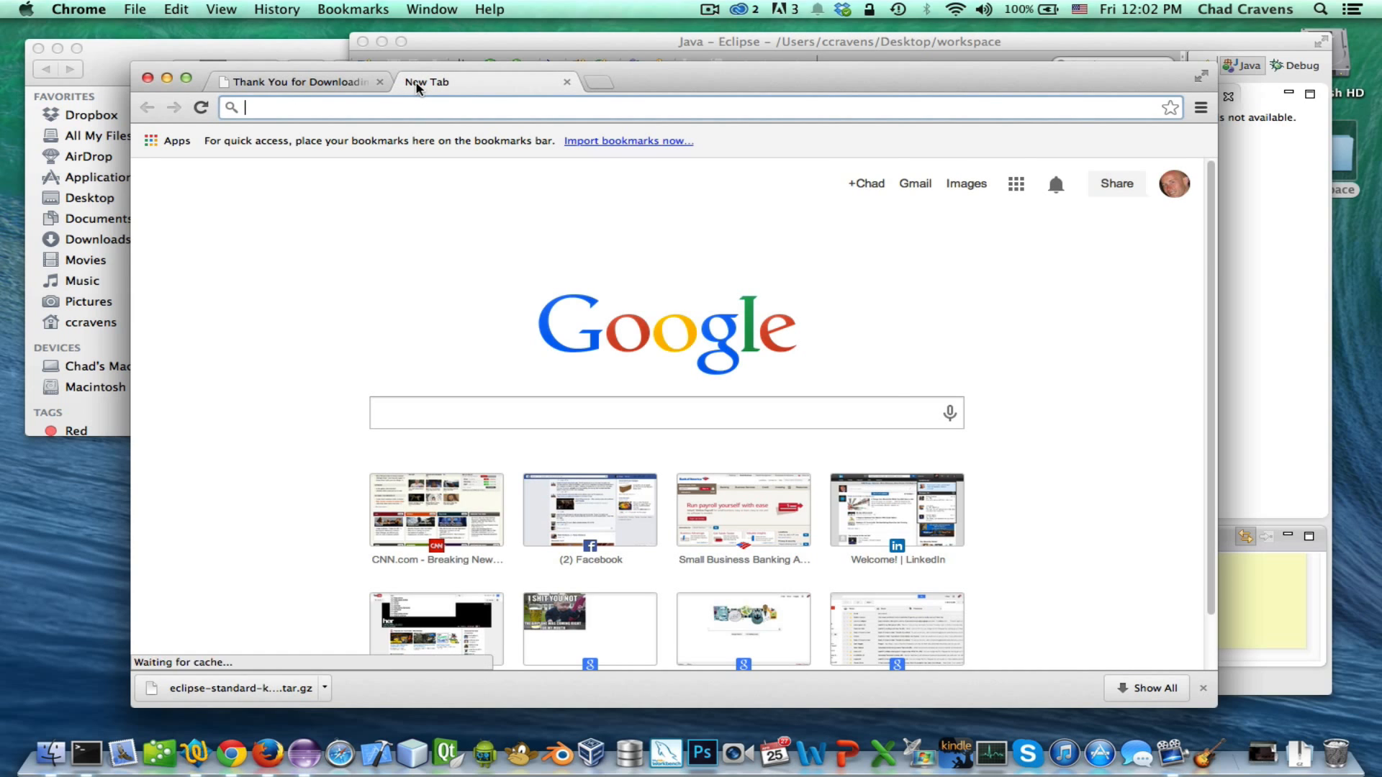
type("eclipse gi")
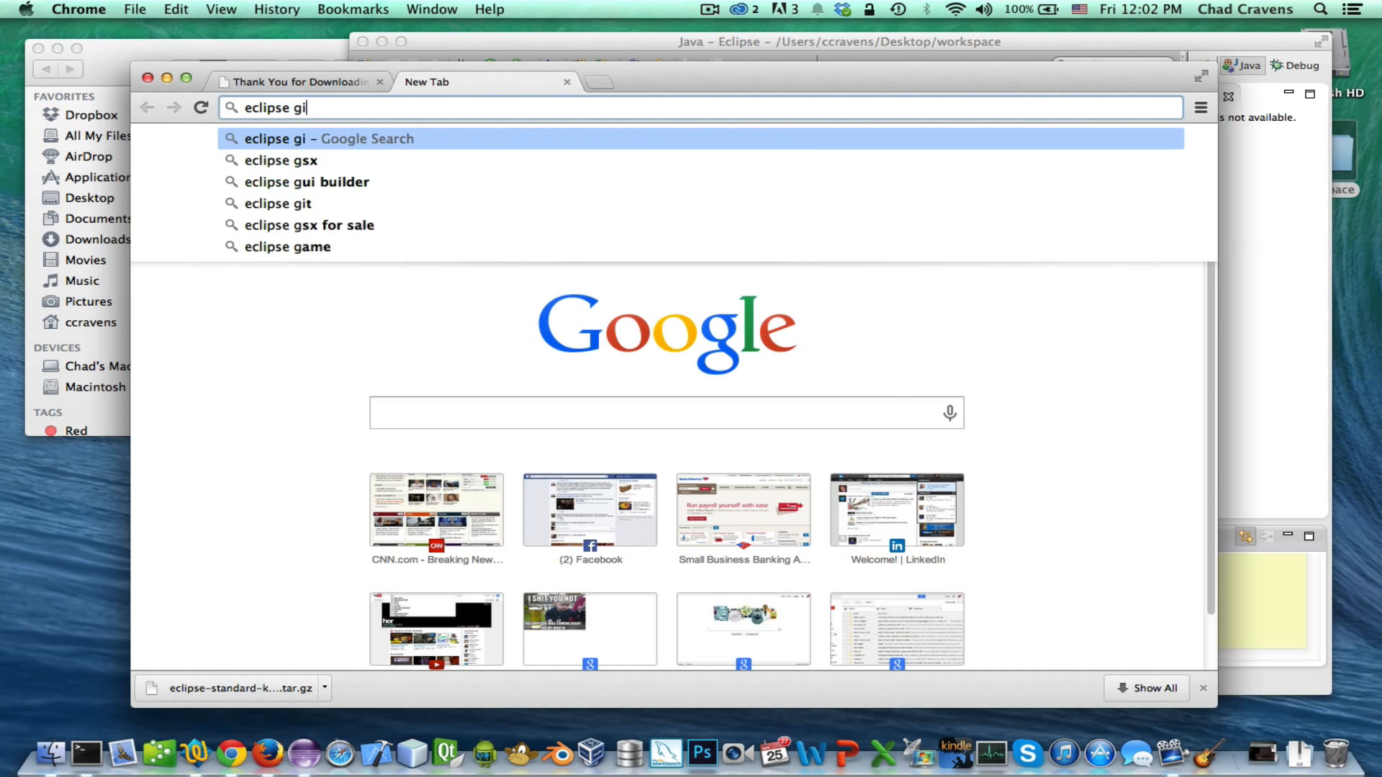
type("t")
key("Return")
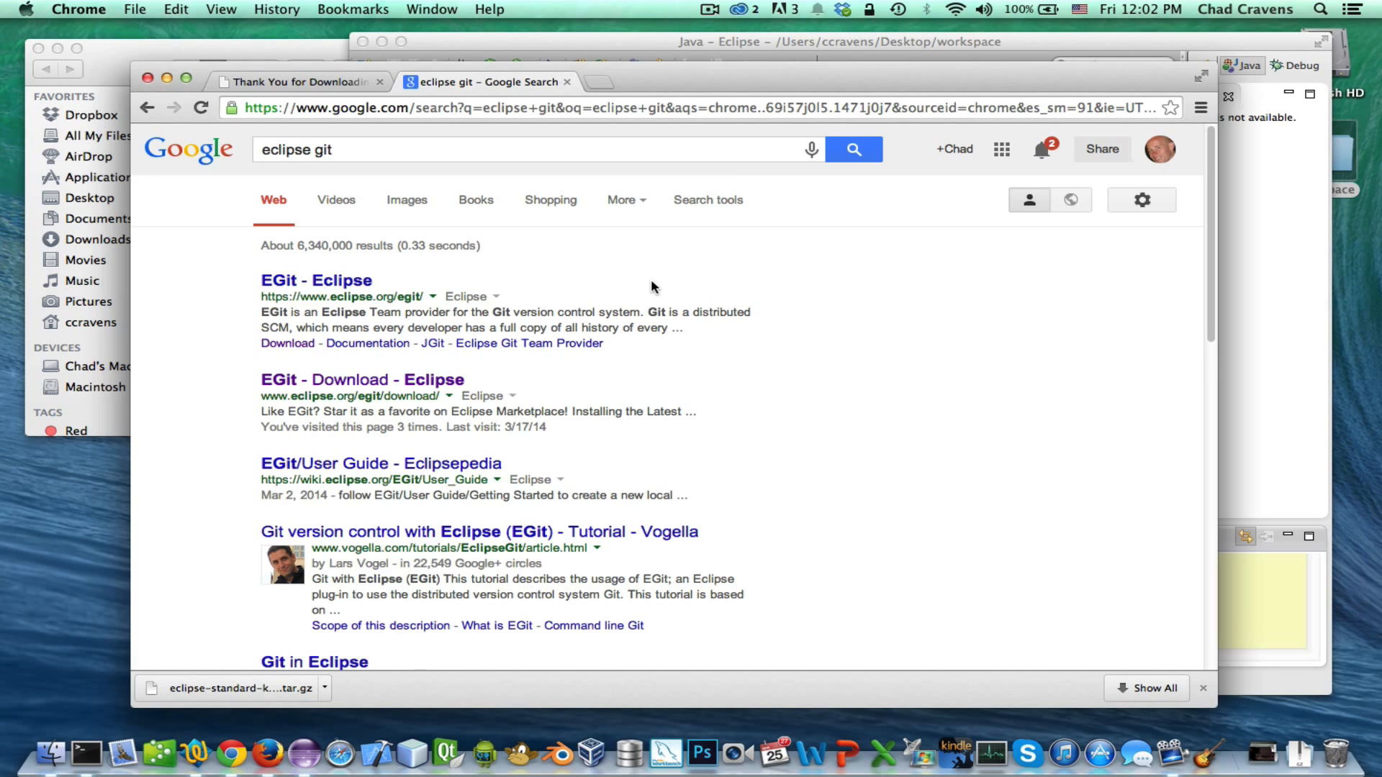
scroll(652, 287, "down", 2)
scroll(504, 216, "up", 2)
left_click(331, 281)
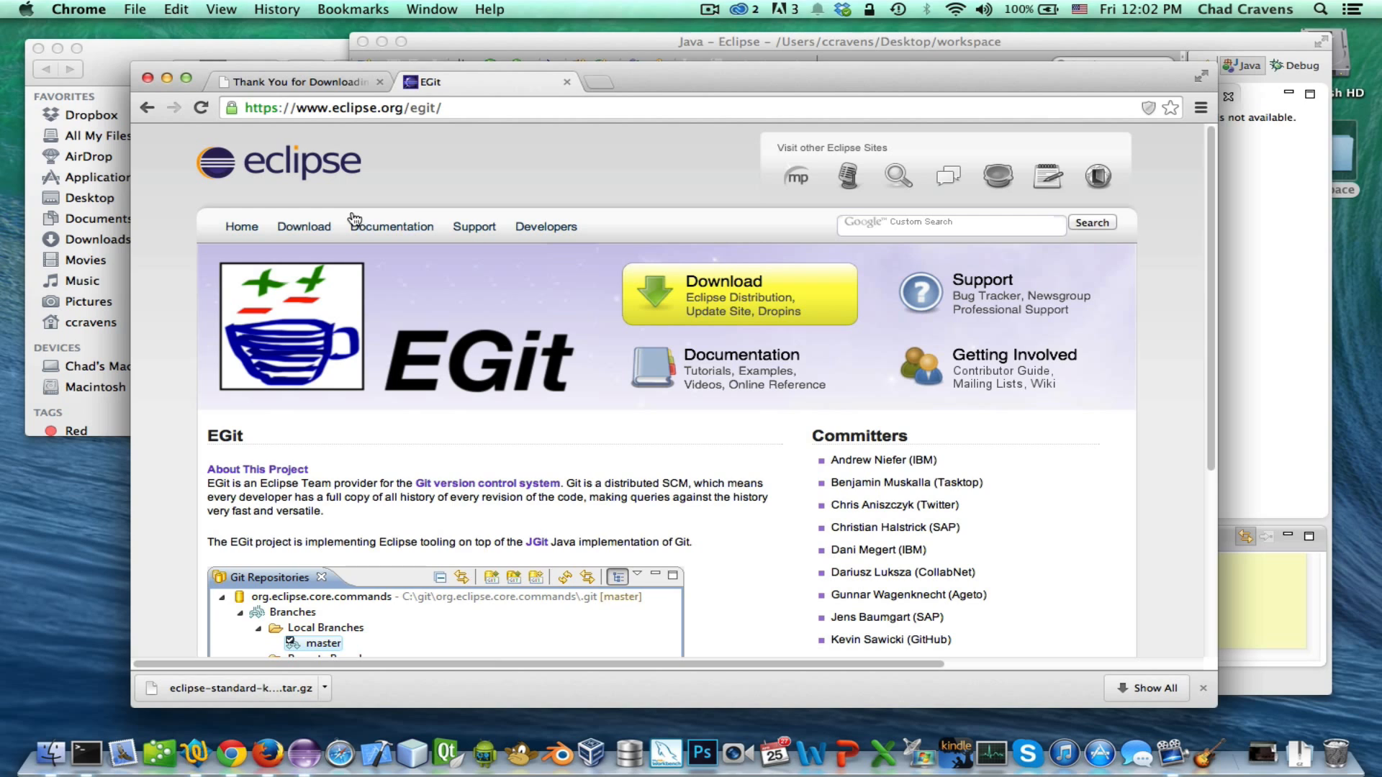
Look over the EGit project page and open its download page
scroll(164, 407, "down", 4)
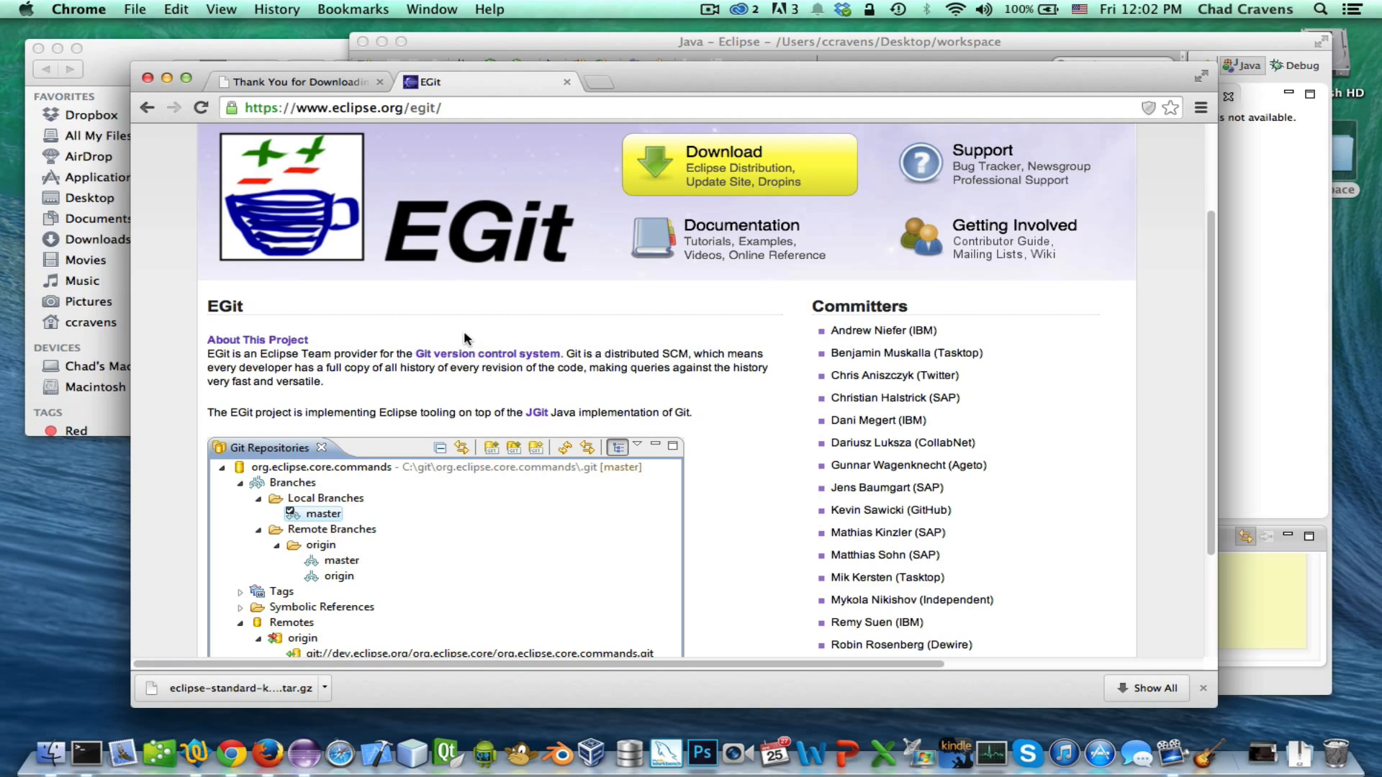
scroll(463, 331, "down", 5)
scroll(465, 337, "up", 7)
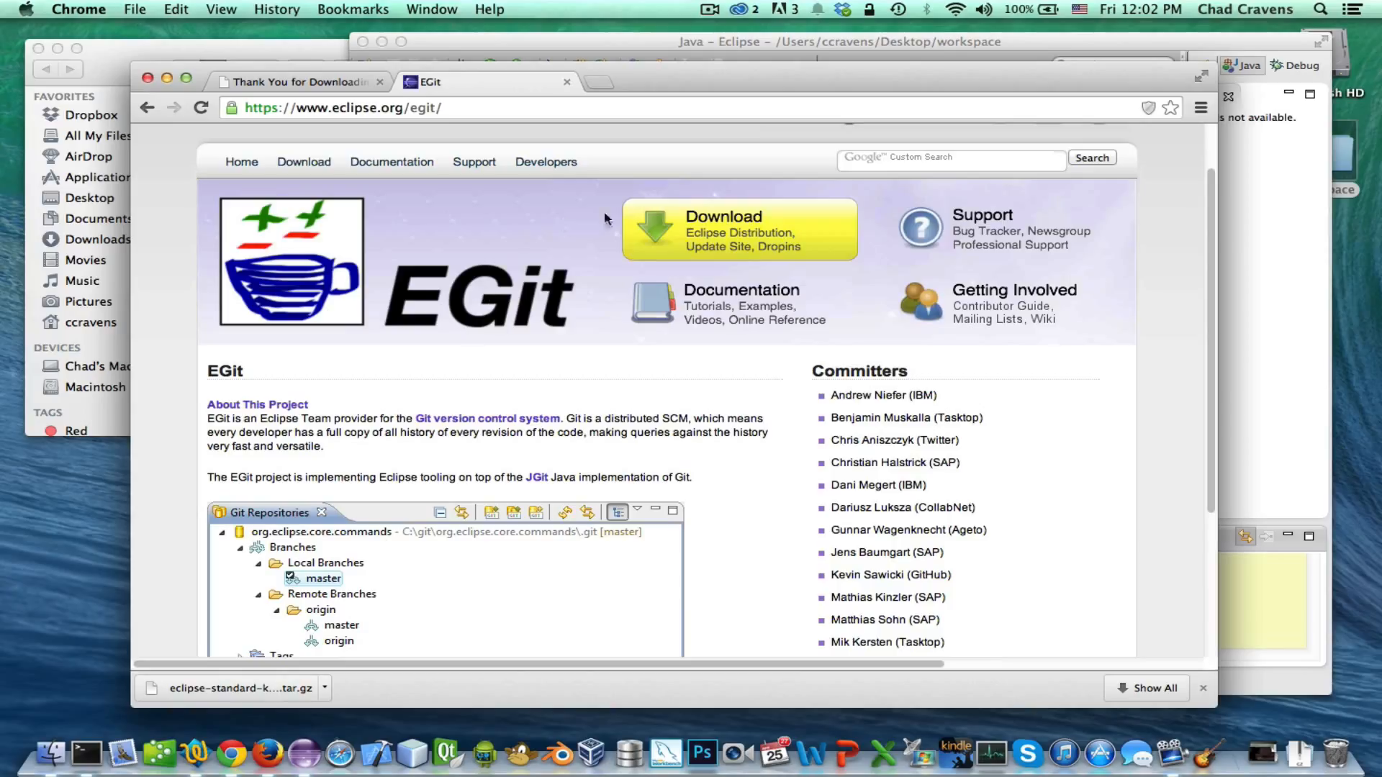
left_click(699, 226)
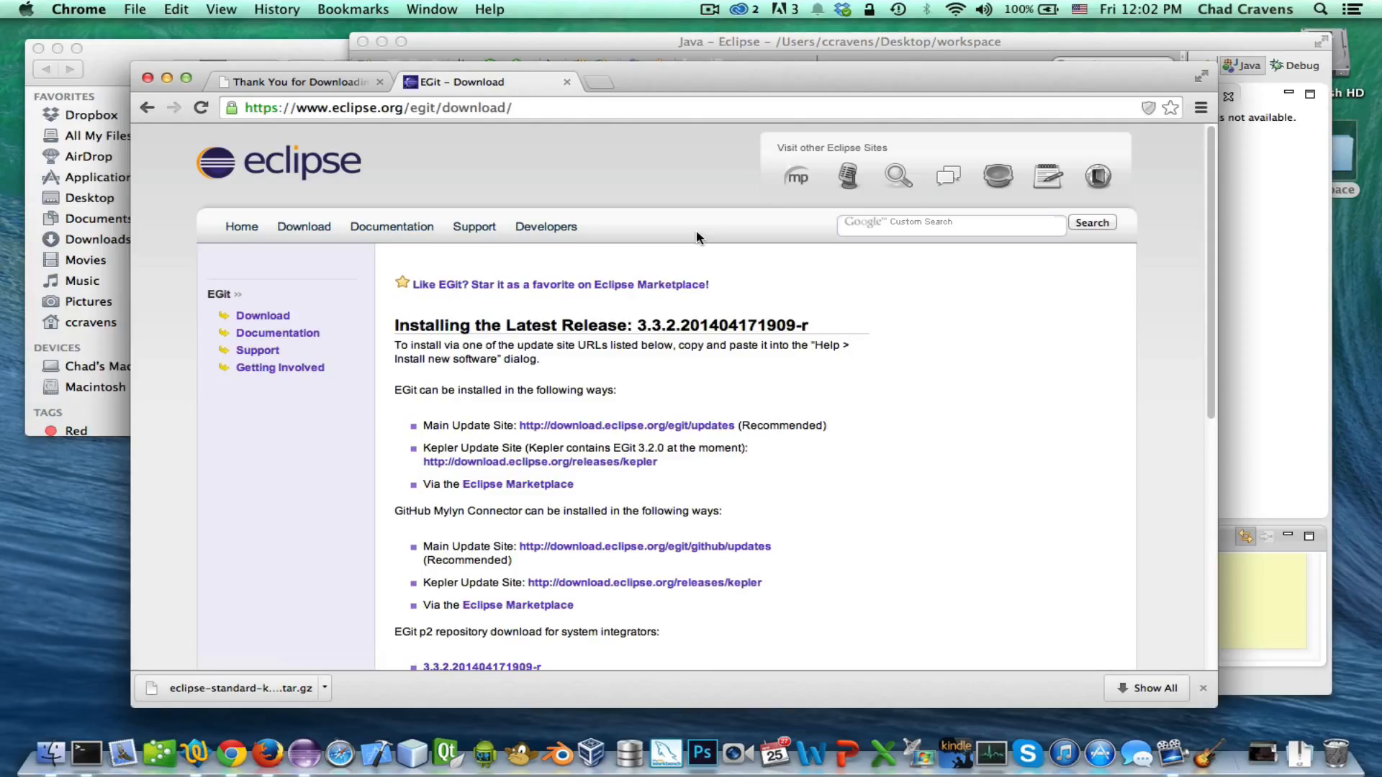
left_click(146, 107)
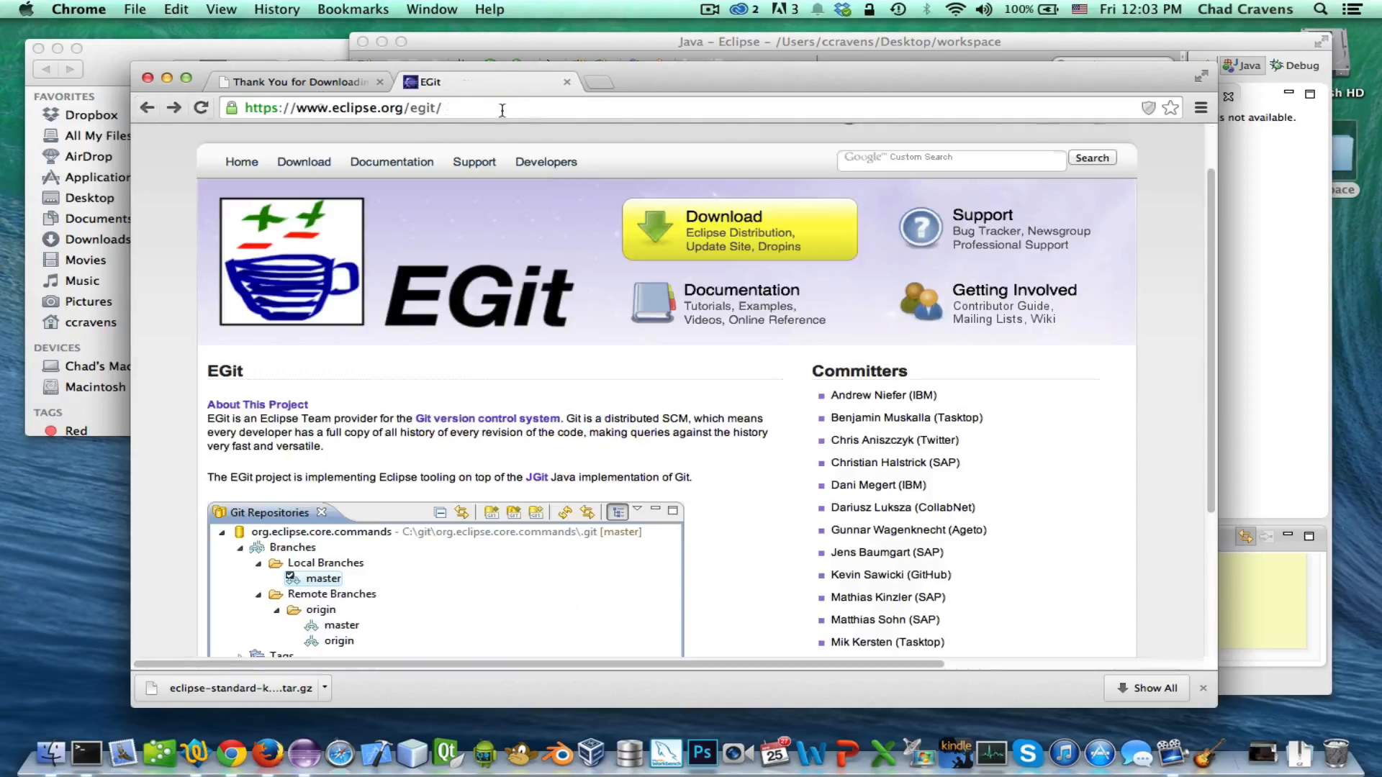
left_click(702, 242)
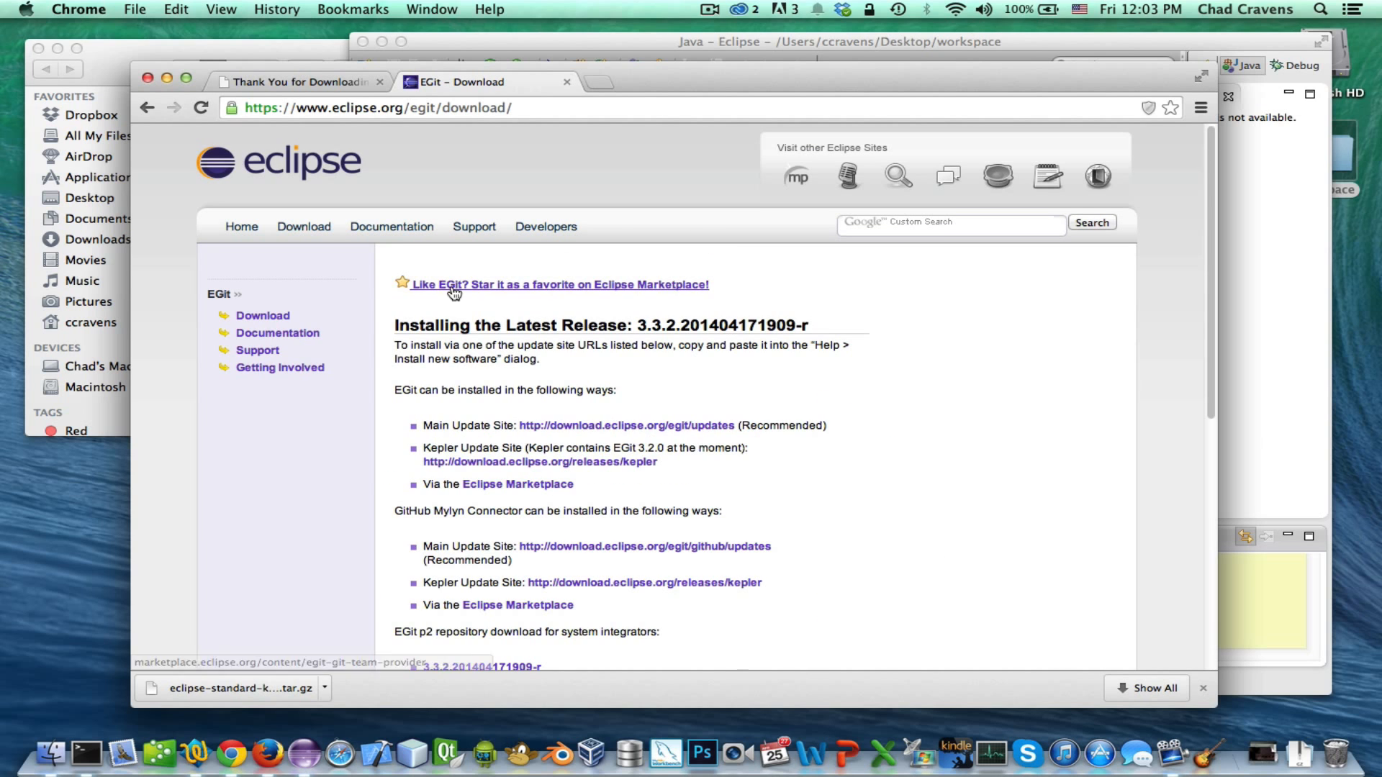
Copy the link address of EGit's recommended Main Update Site from the download page
scroll(401, 415, "down", 1)
scroll(401, 415, "down", 5)
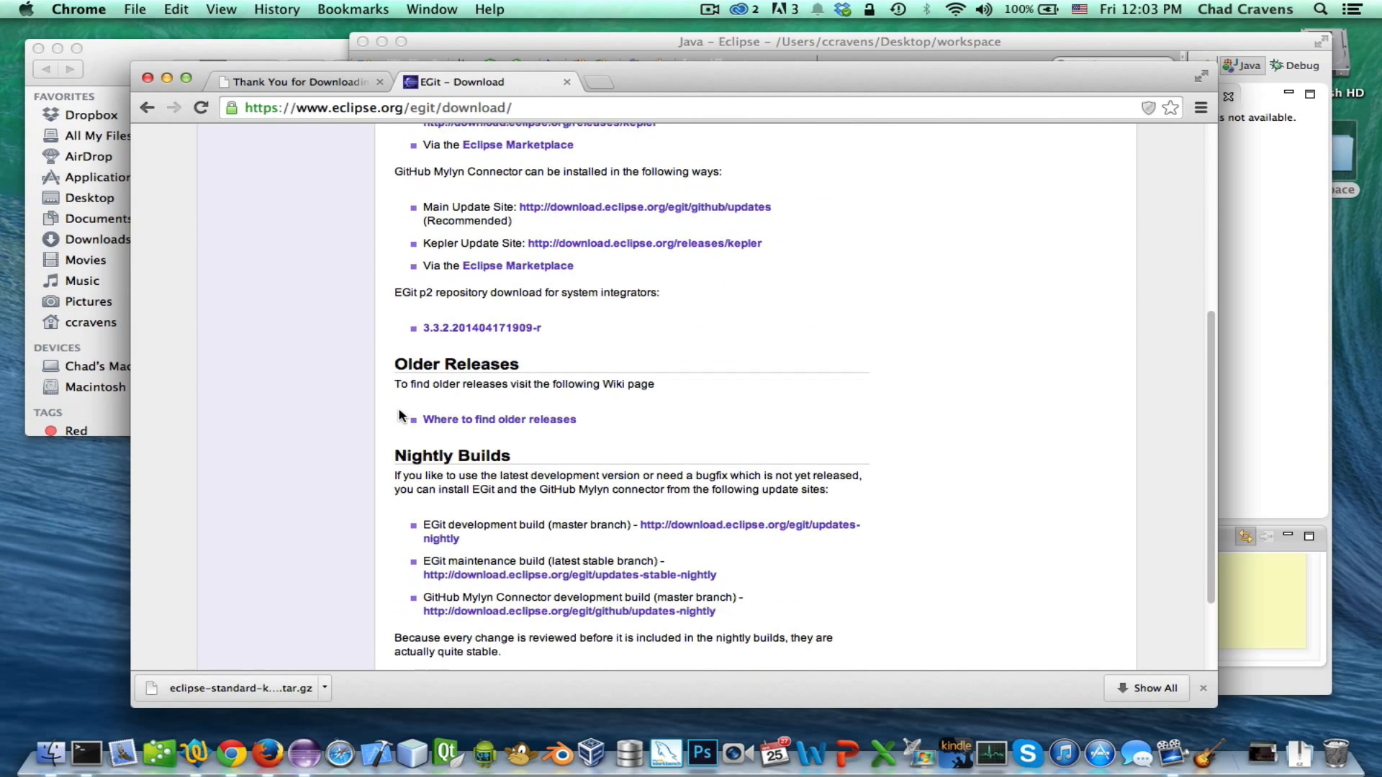
scroll(400, 414, "up", 4)
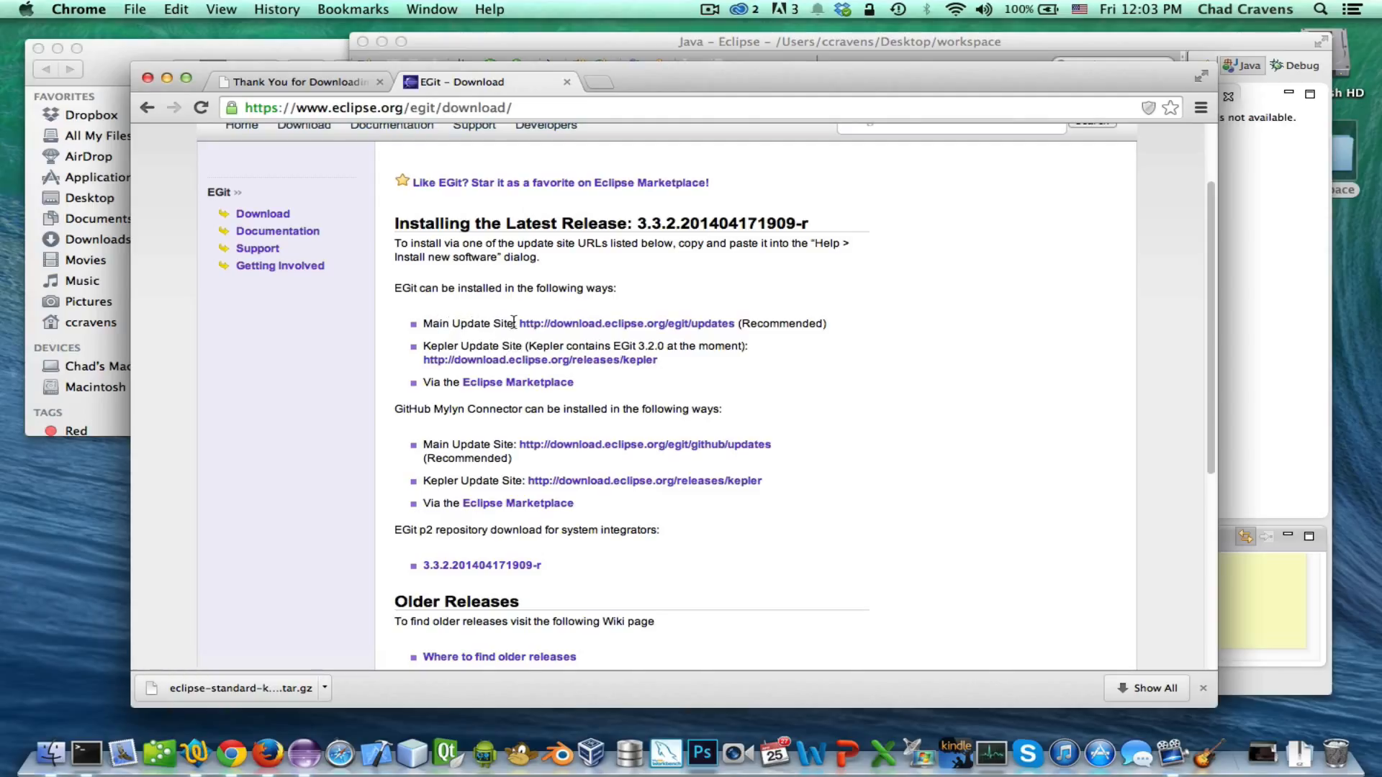
right_click(551, 328)
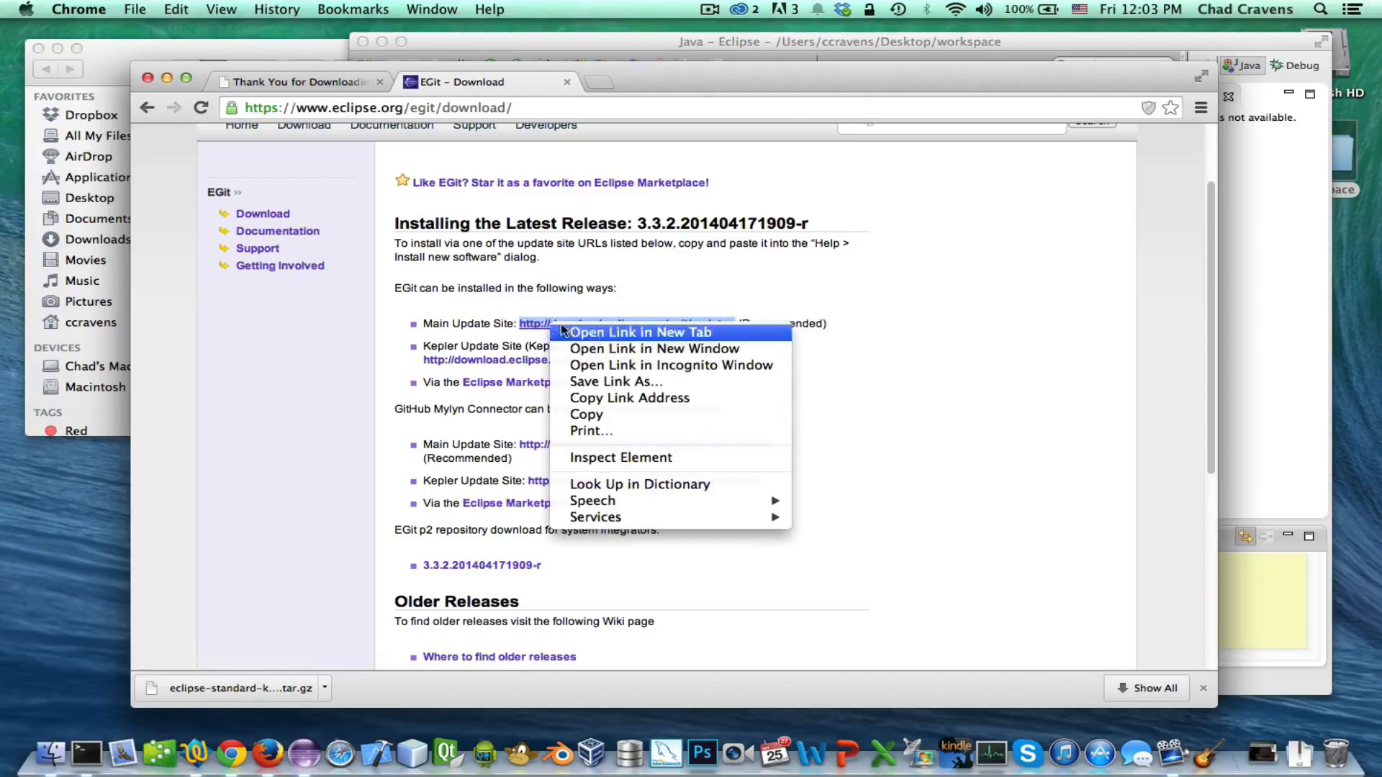
left_click(635, 400)
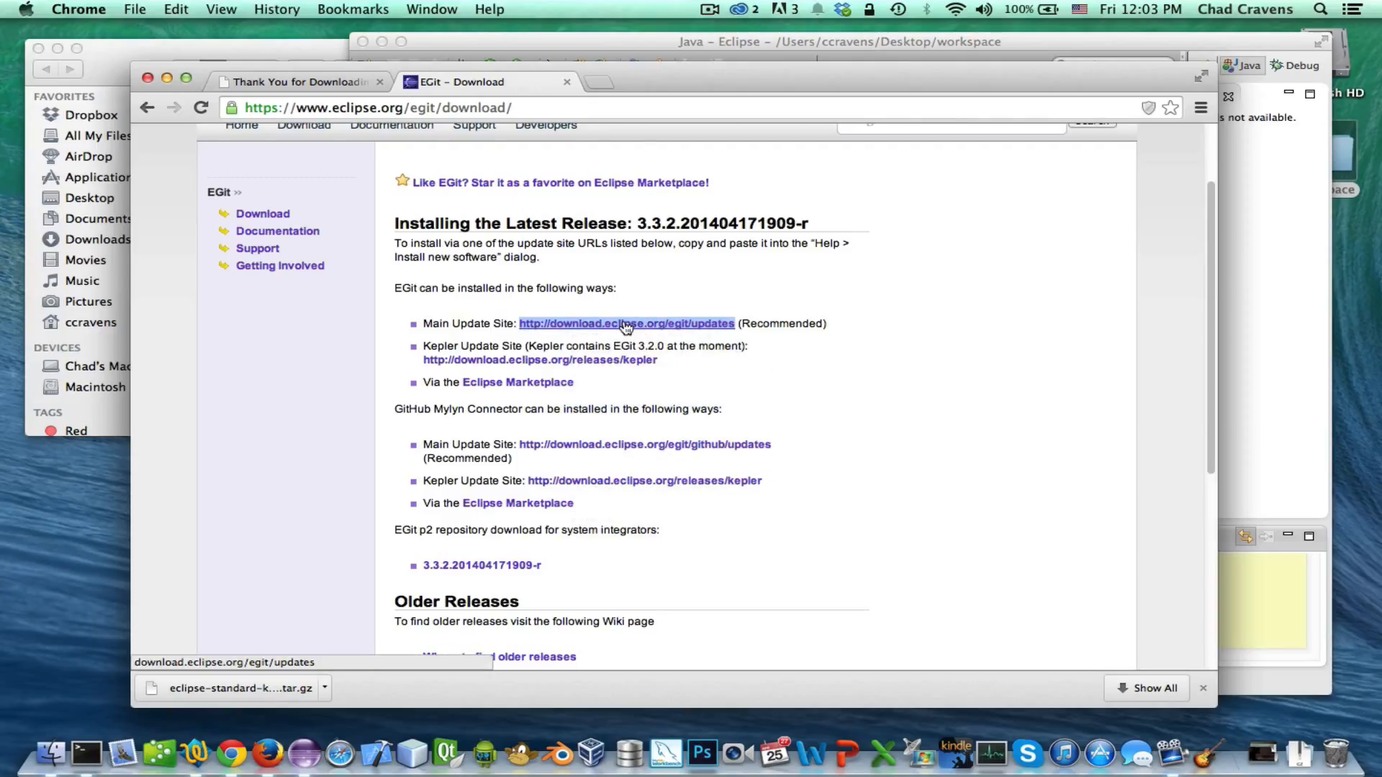
left_click(637, 45)
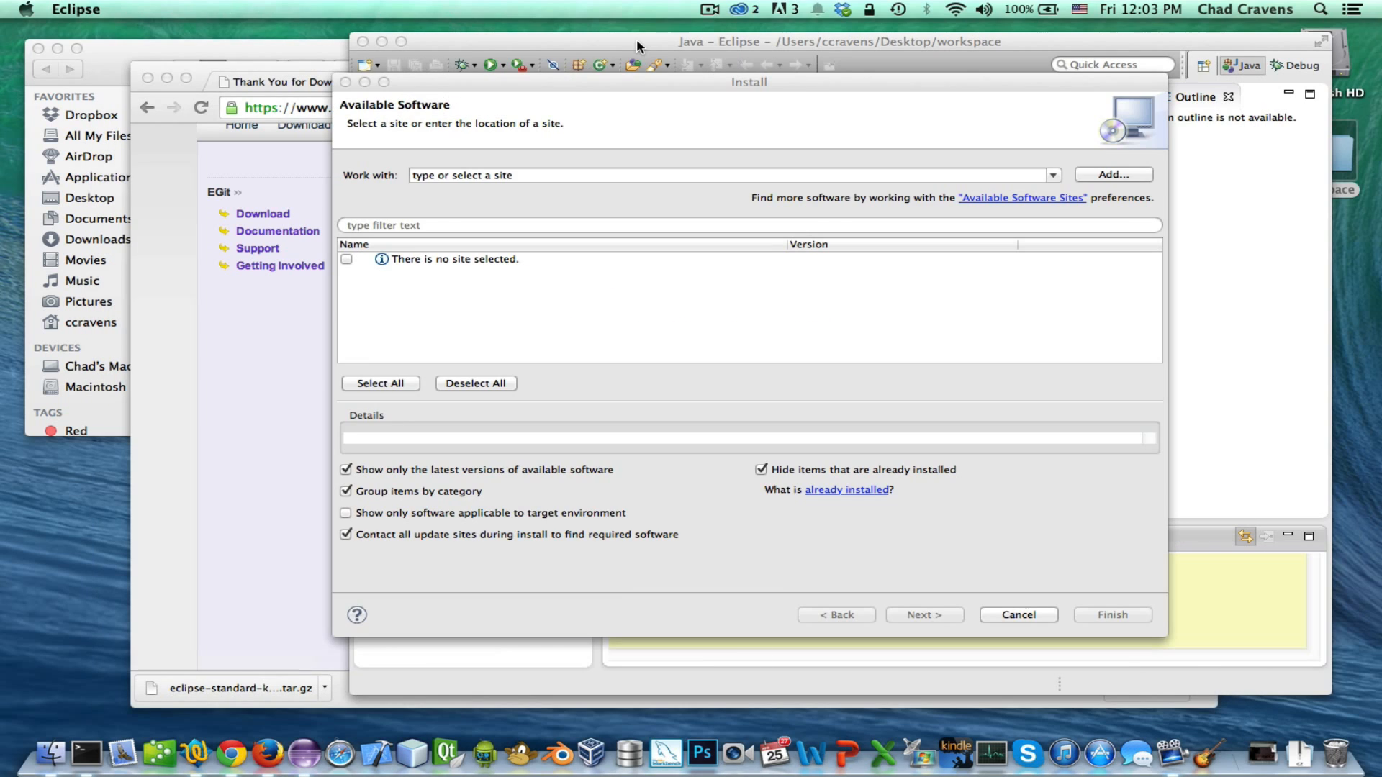
left_click_drag(550, 80, 580, 93)
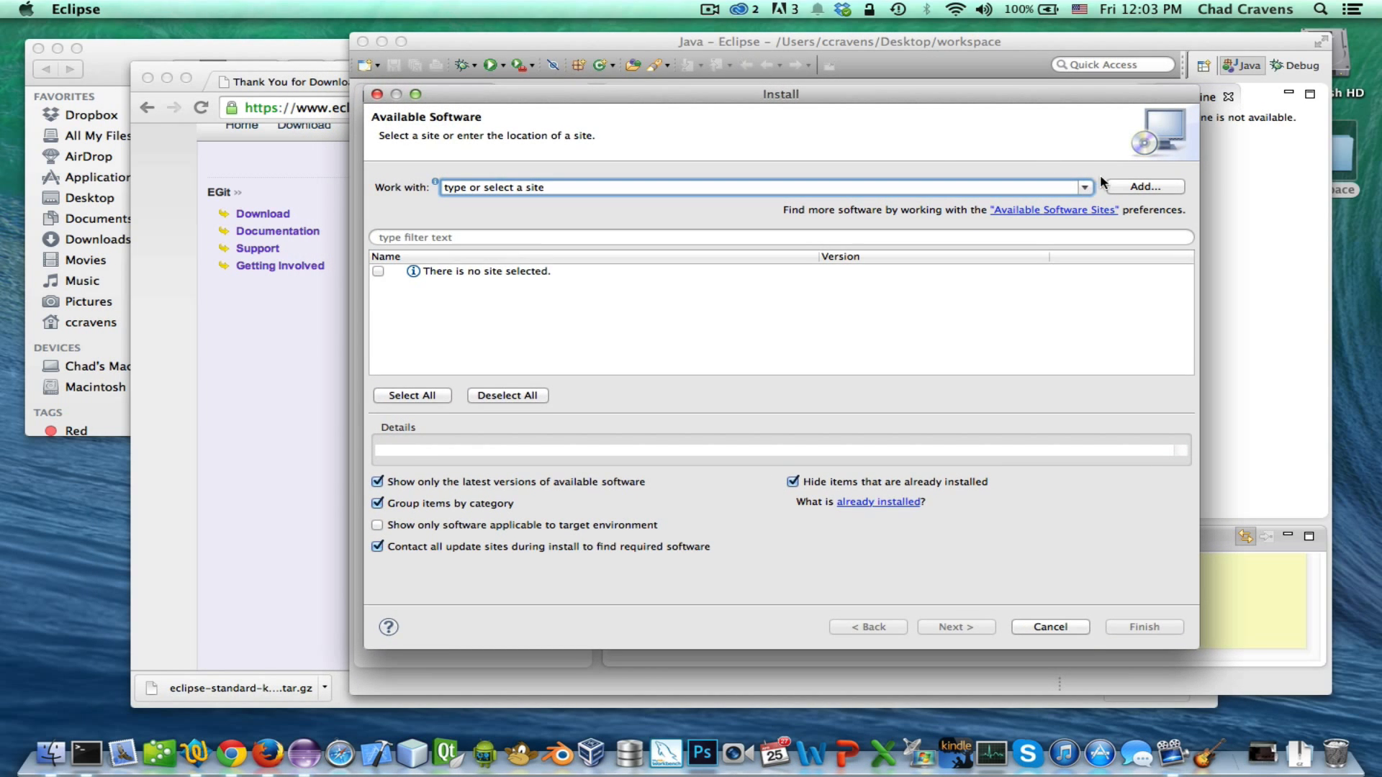
left_click(1115, 189)
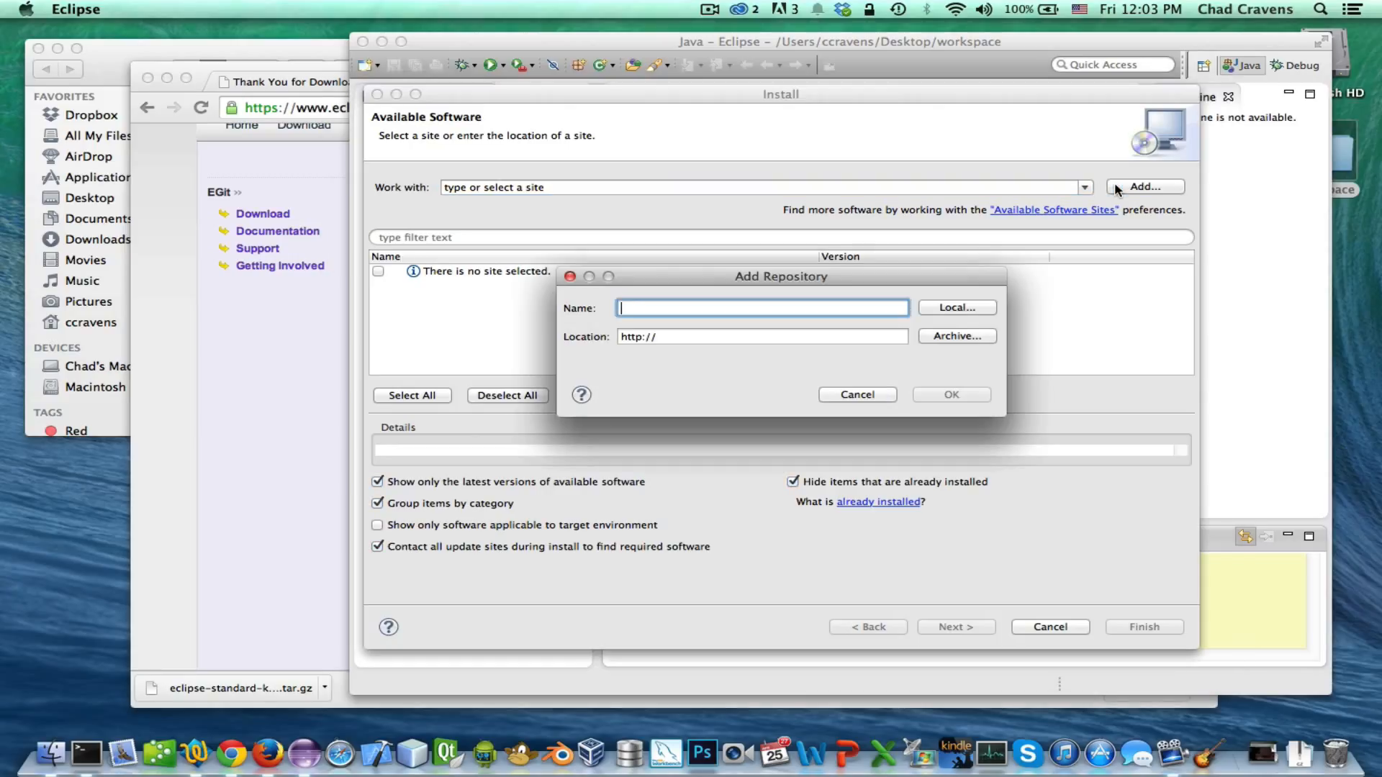
type("eGit")
key("Tab")
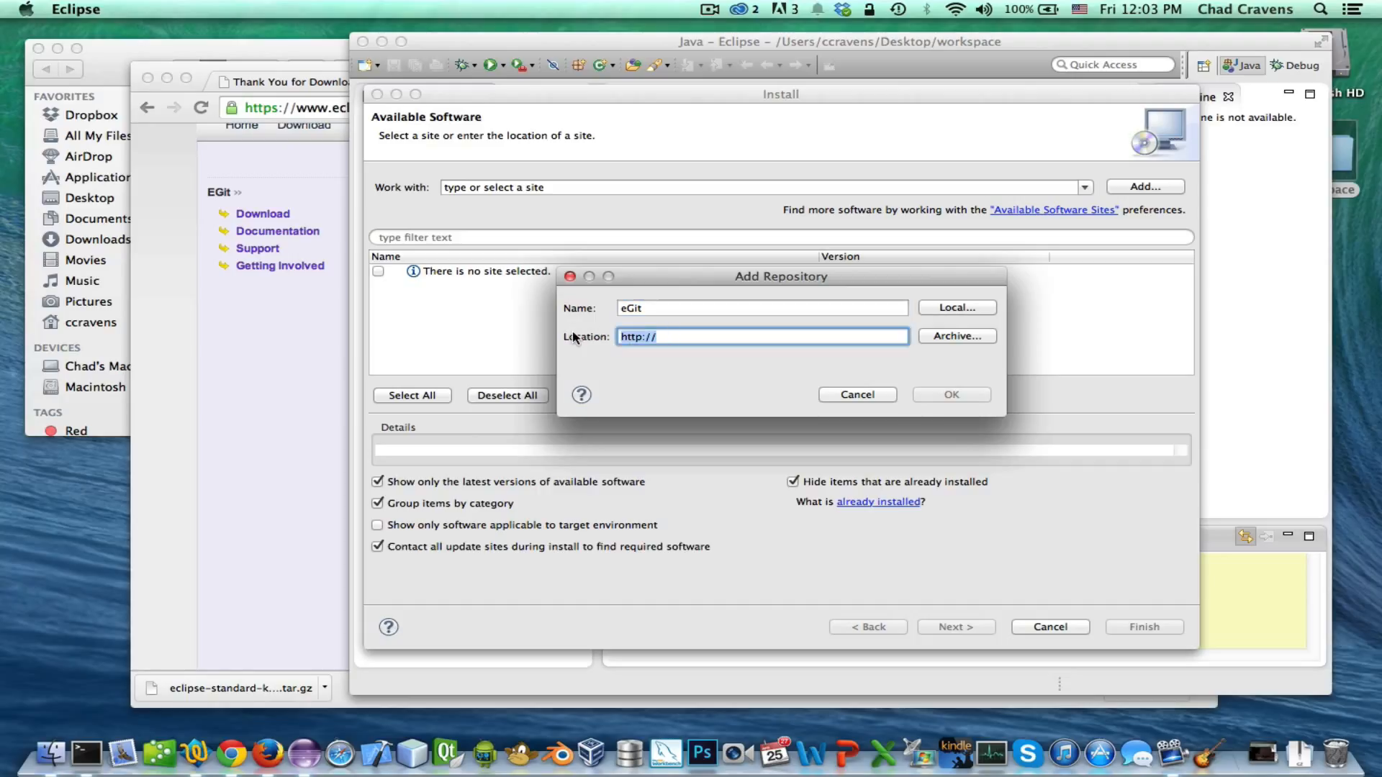
key("super+v")
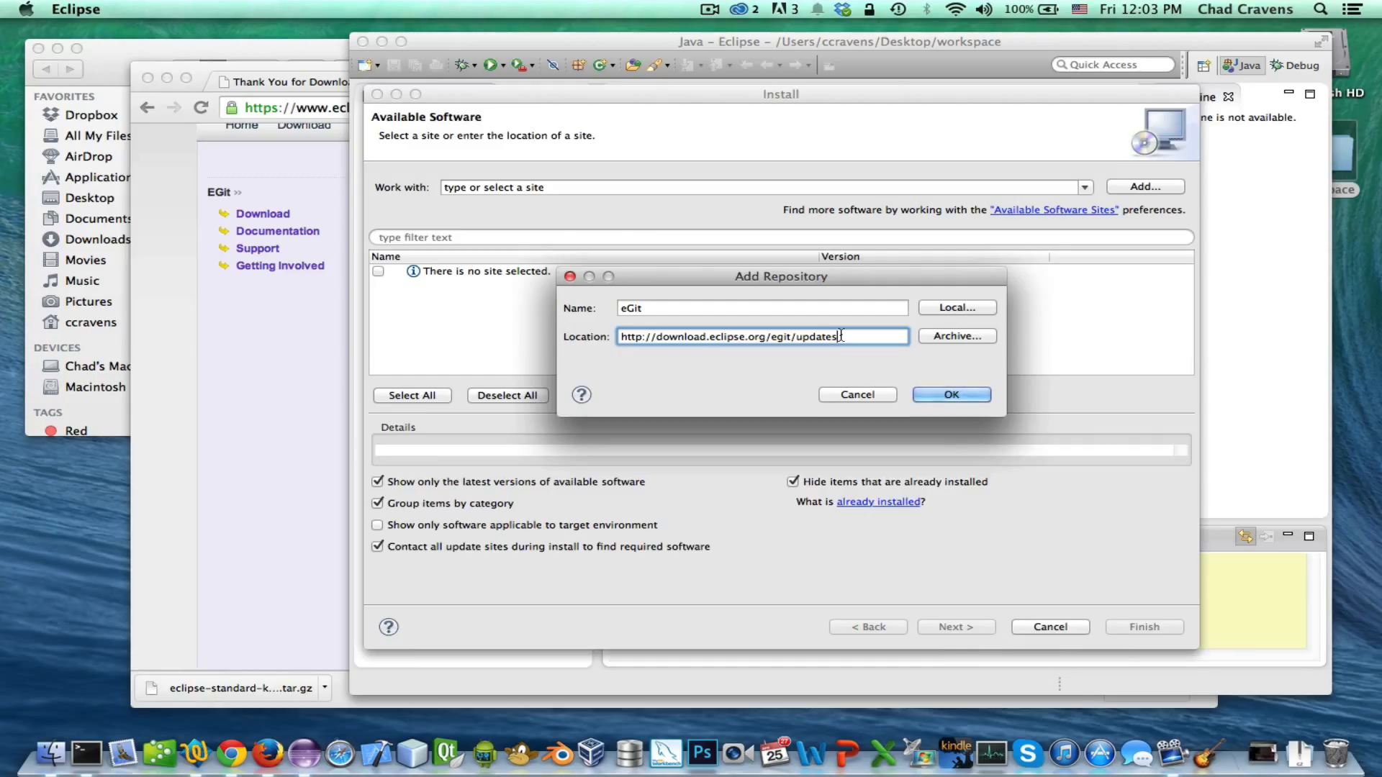
key("super+Tab")
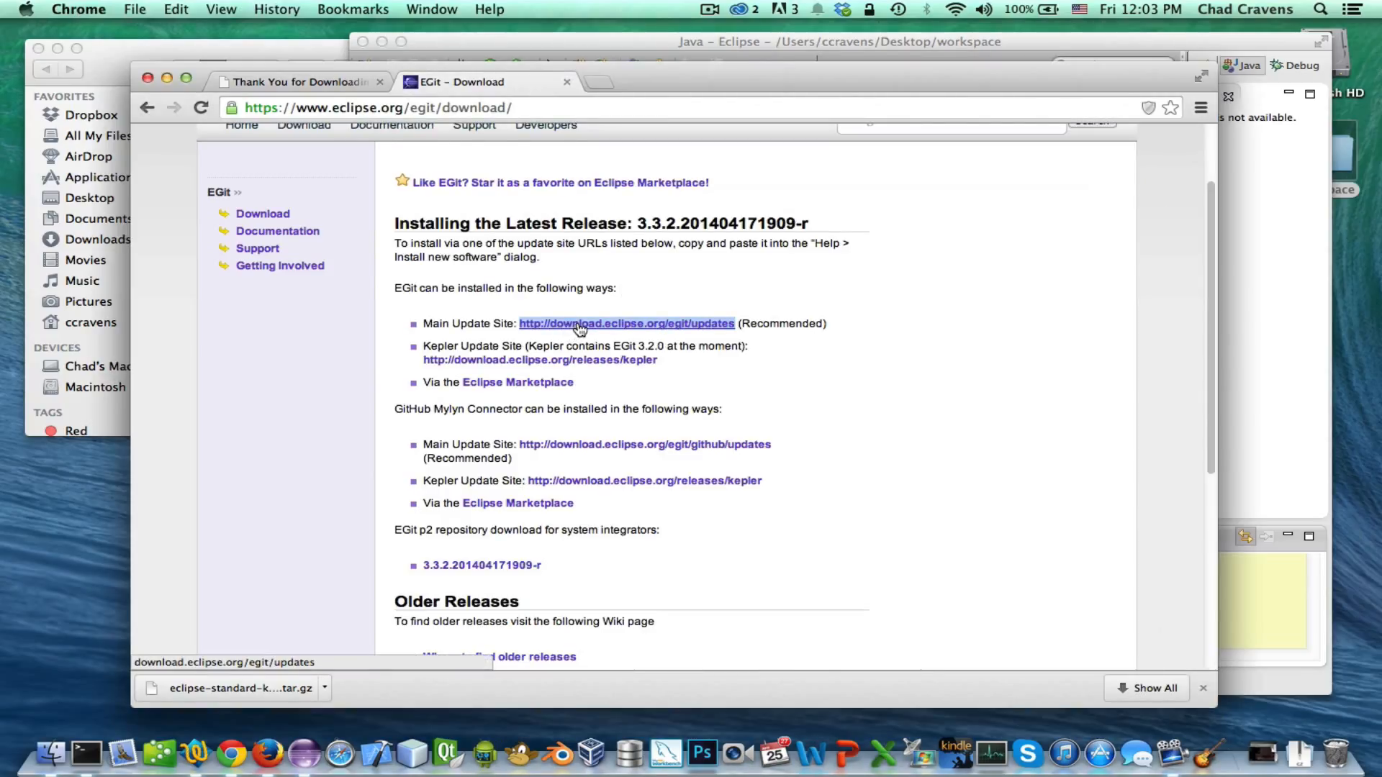
key("super+Tab")
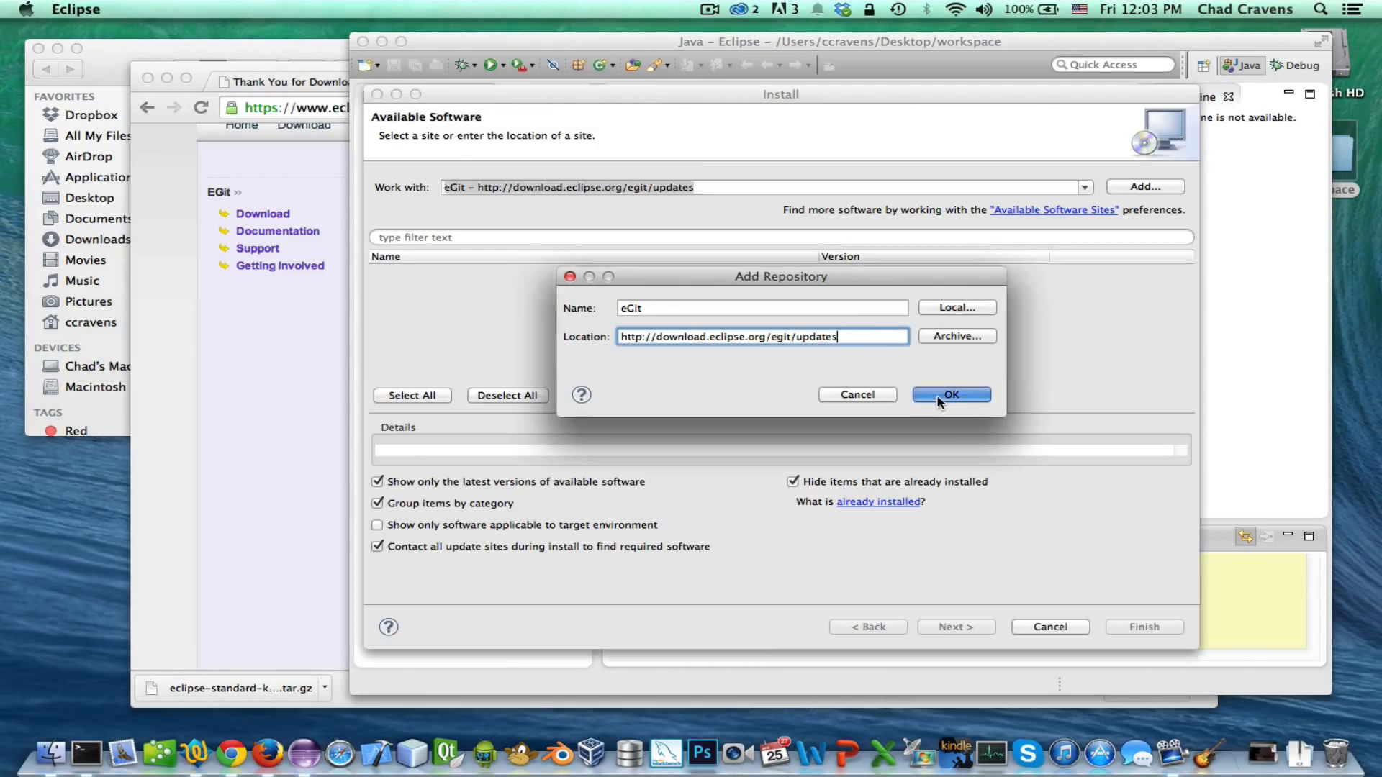
left_click(938, 398)
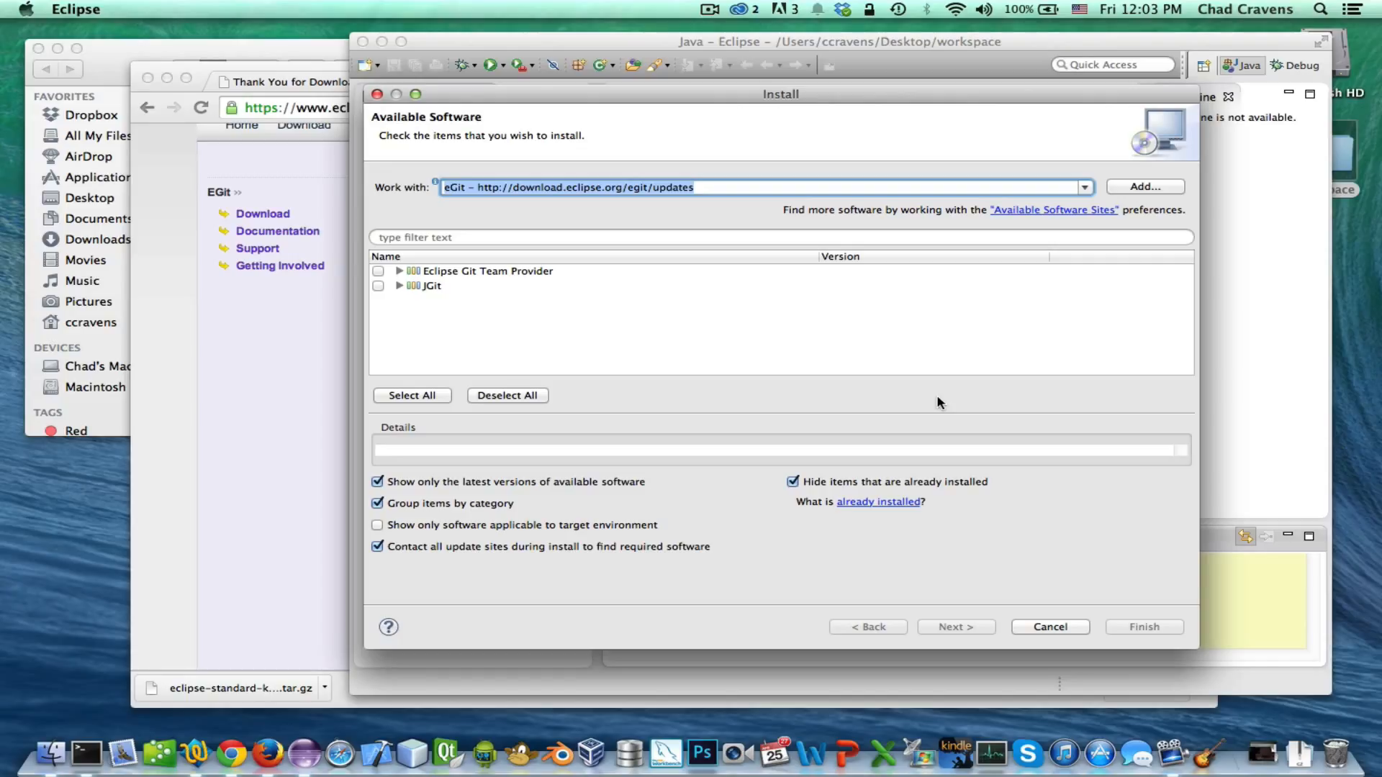
Select Eclipse Git Team Provider, accept the license agreement, and run the installation
left_click(378, 271)
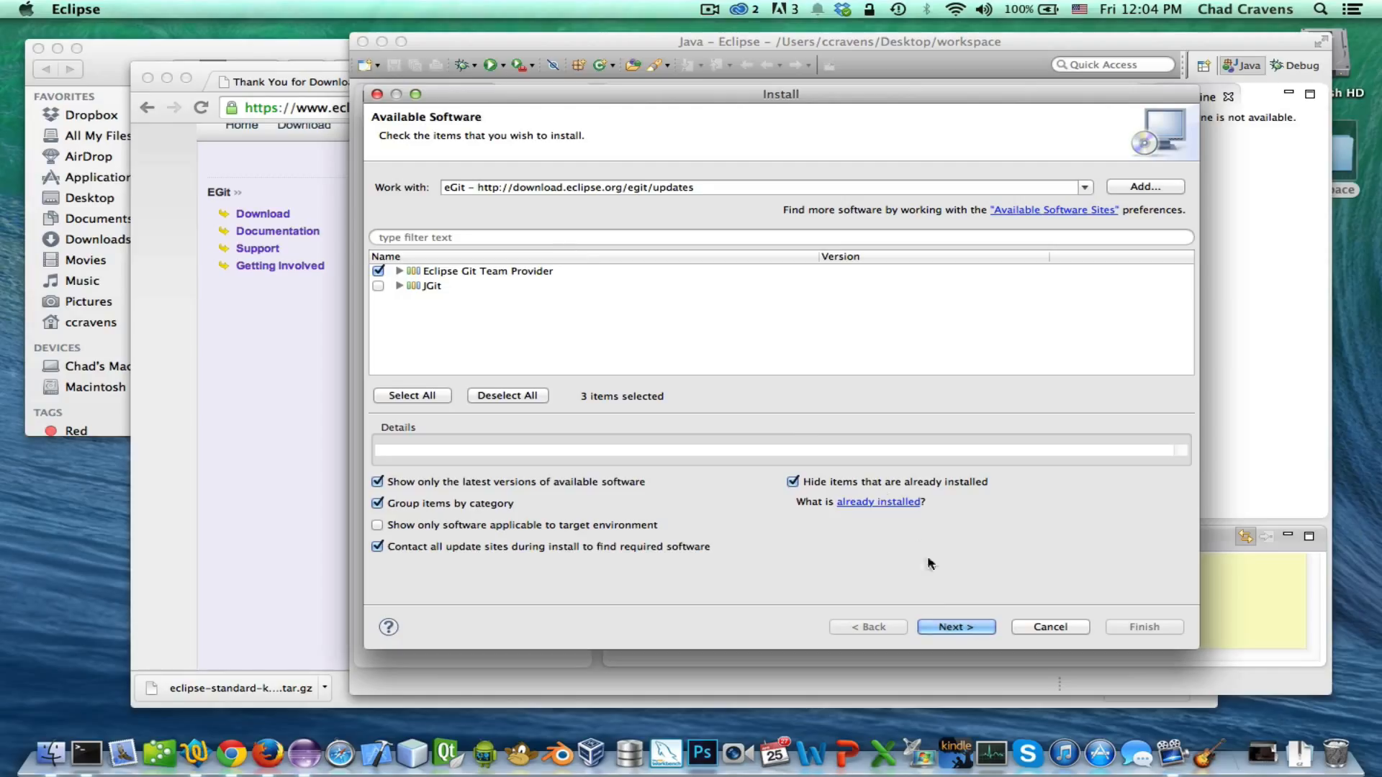
left_click(942, 628)
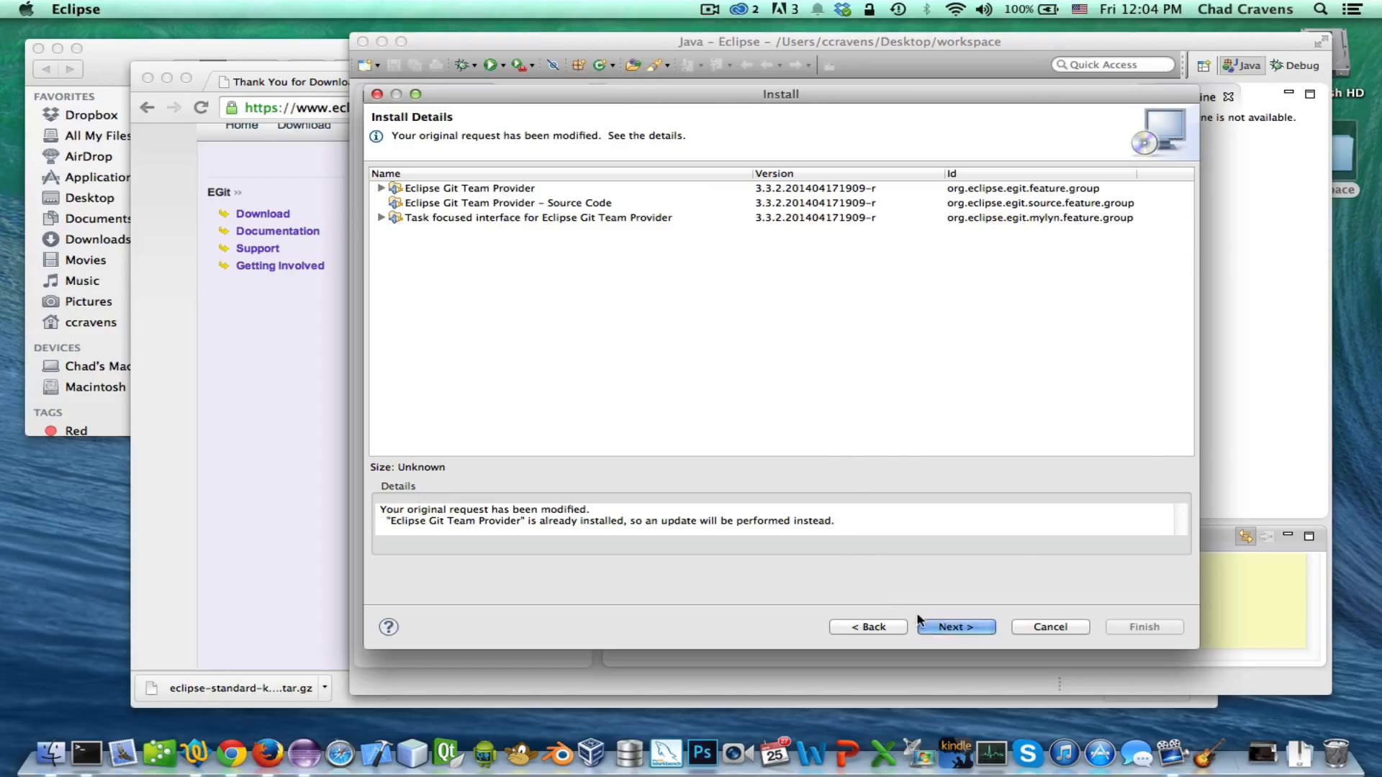
left_click(936, 629)
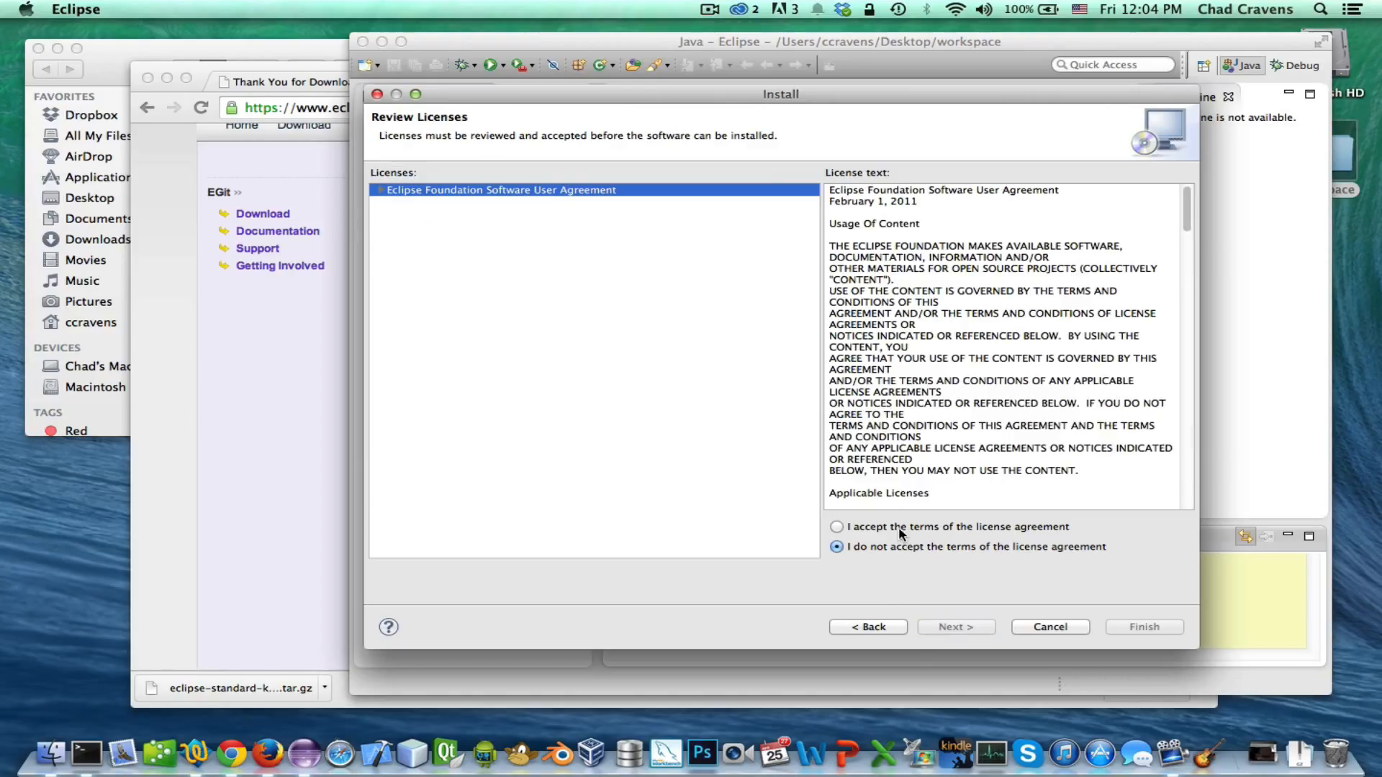
left_click(898, 523)
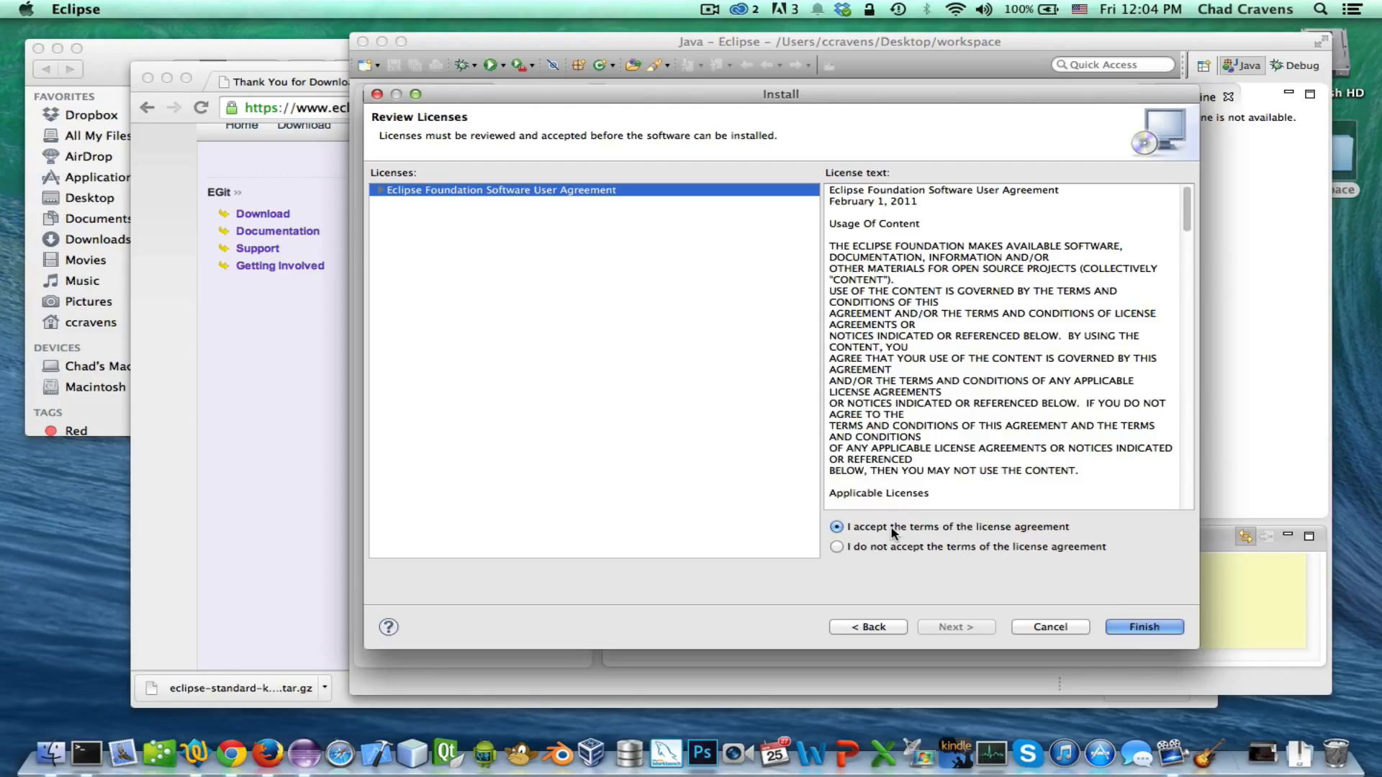
left_click(1143, 627)
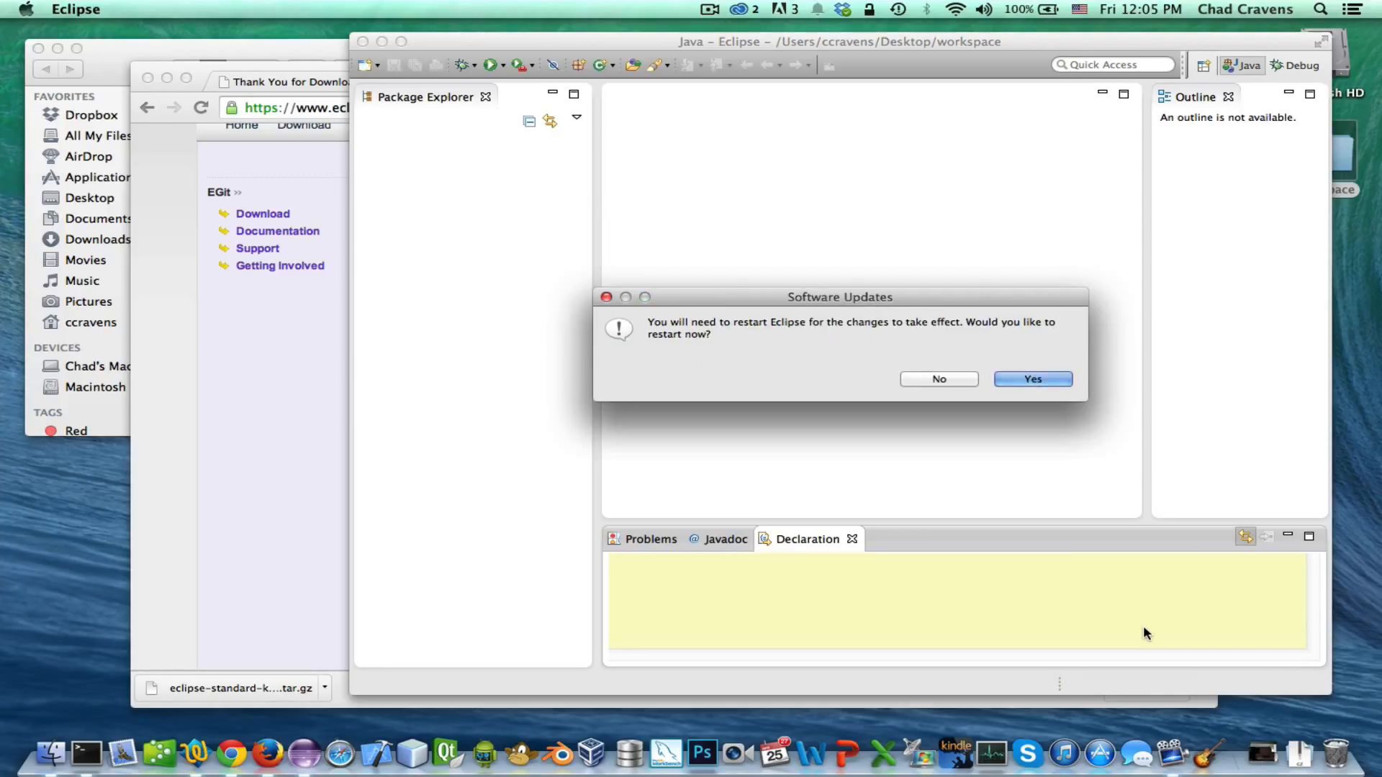
Restart Eclipse to apply the software changes and reopen it with the workspace folder on the Desktop
left_click(1033, 380)
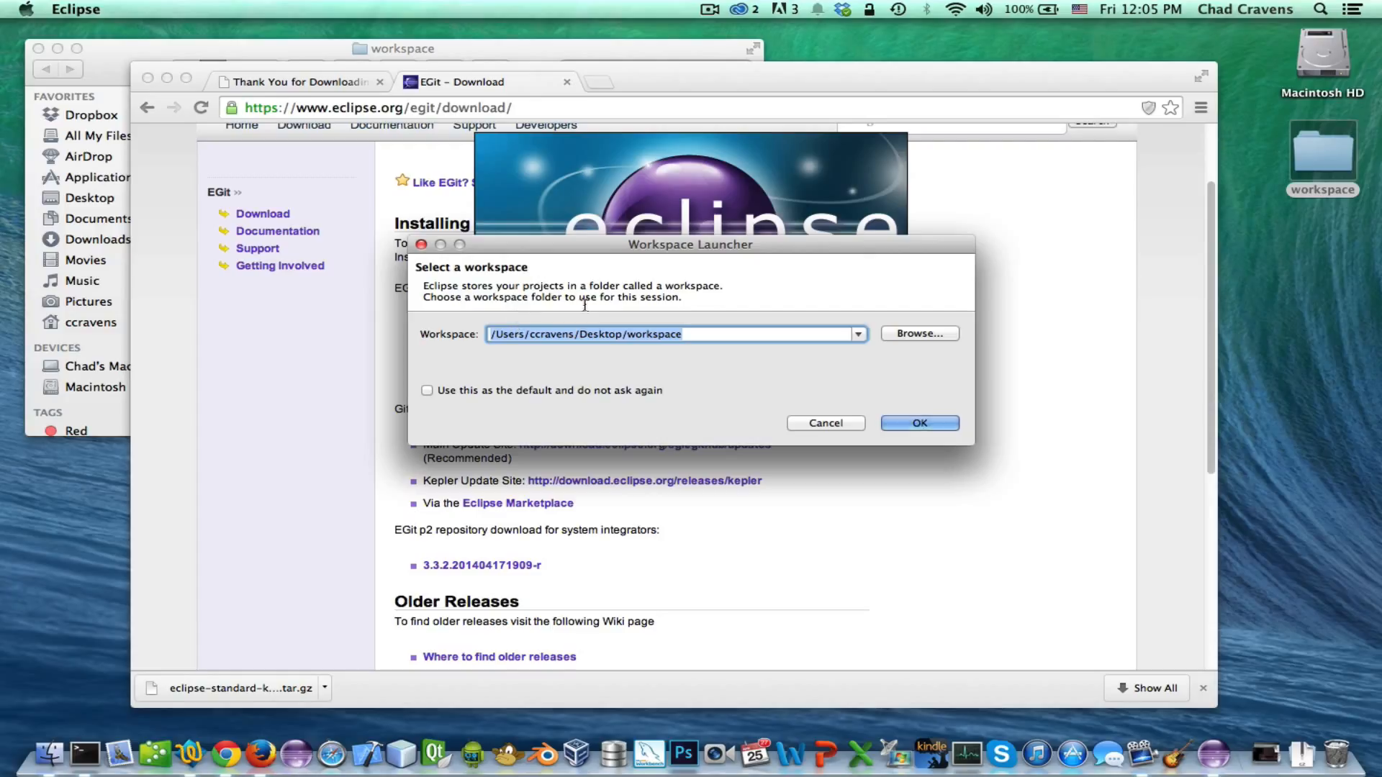
left_click(582, 335)
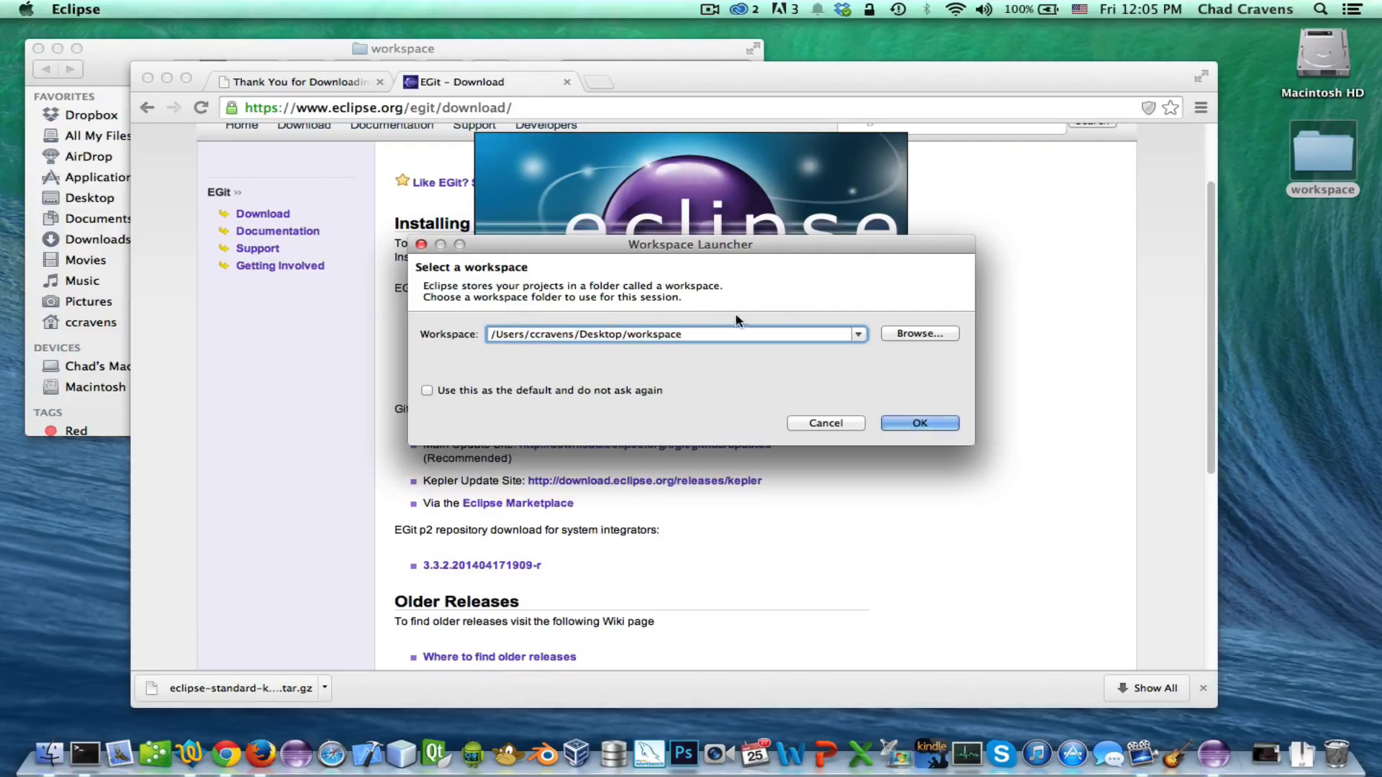
left_click(909, 425)
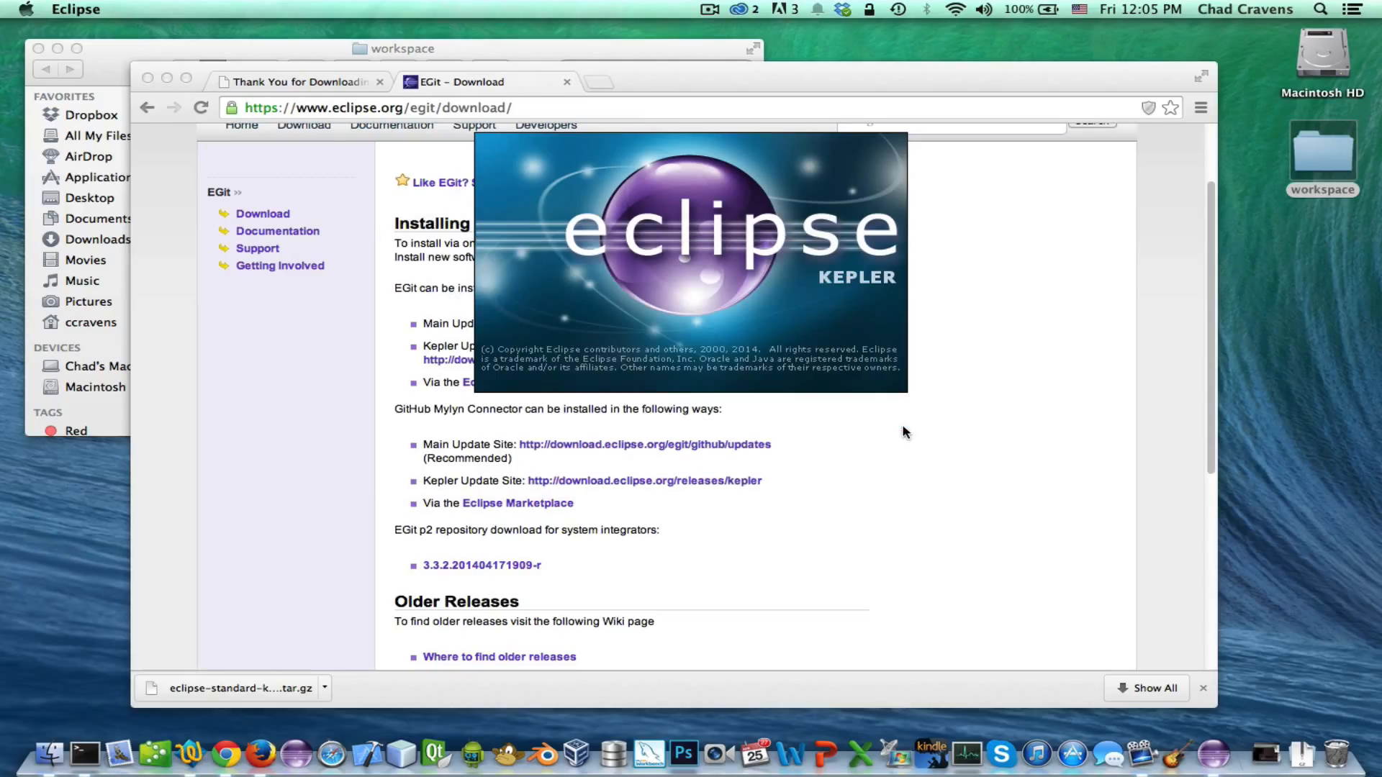
left_click(282, 43)
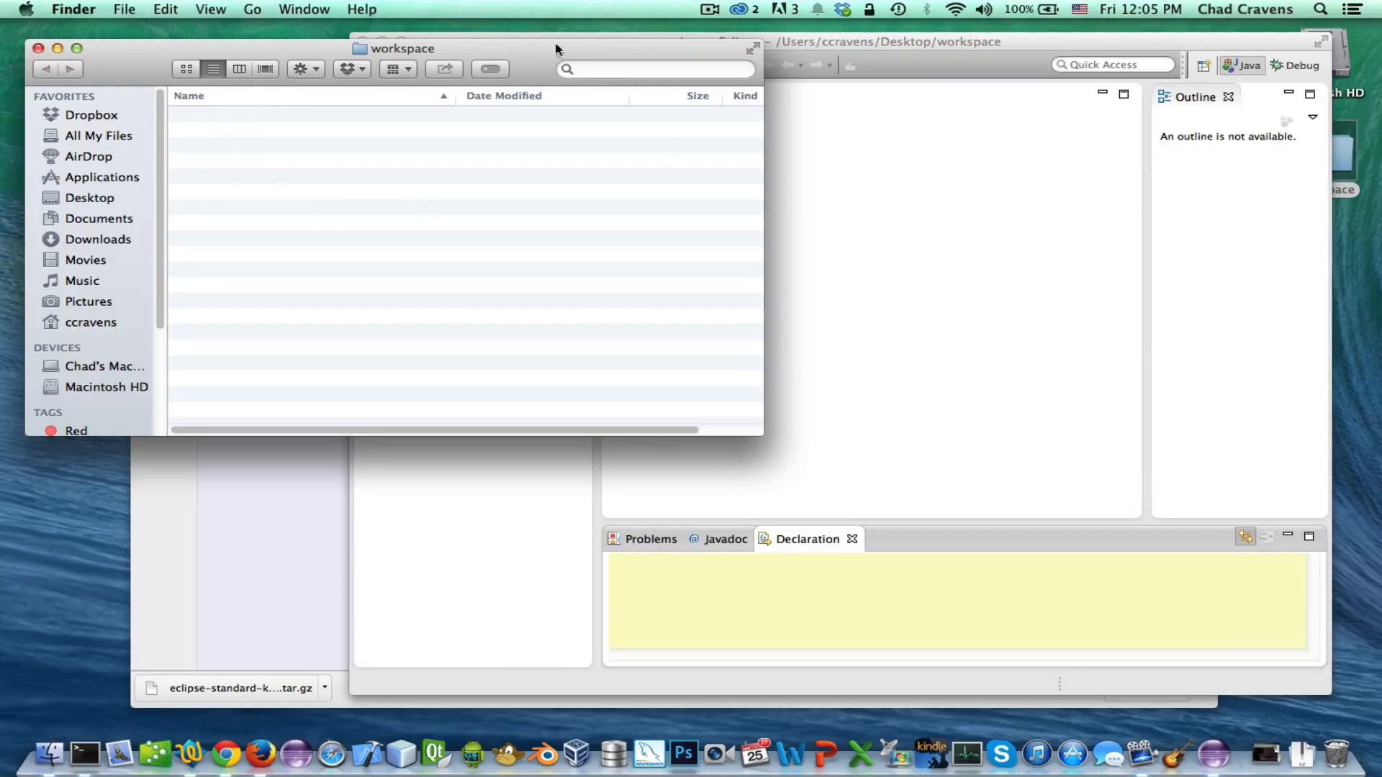
left_click(864, 43)
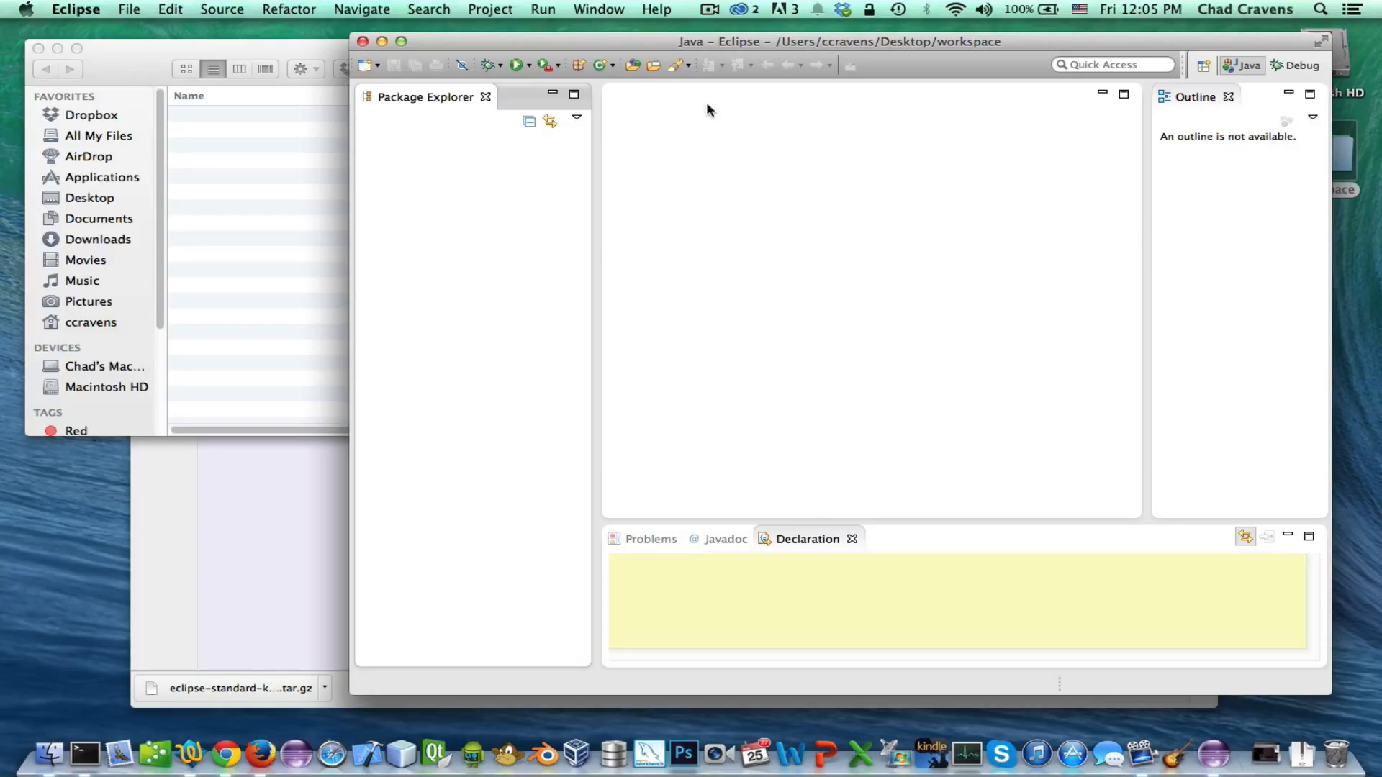
Open the complete list of available views and expand the Git category
left_click(606, 10)
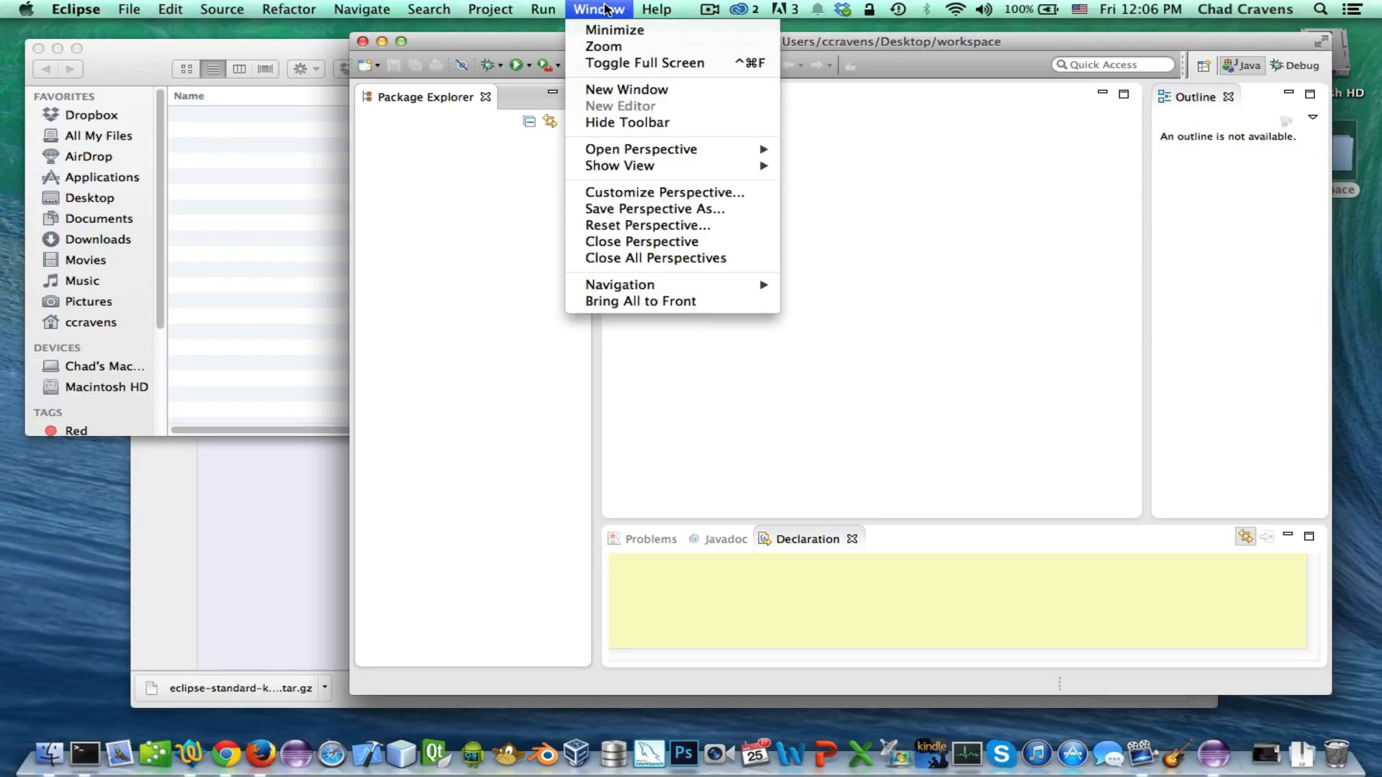
mouse_move(658, 170)
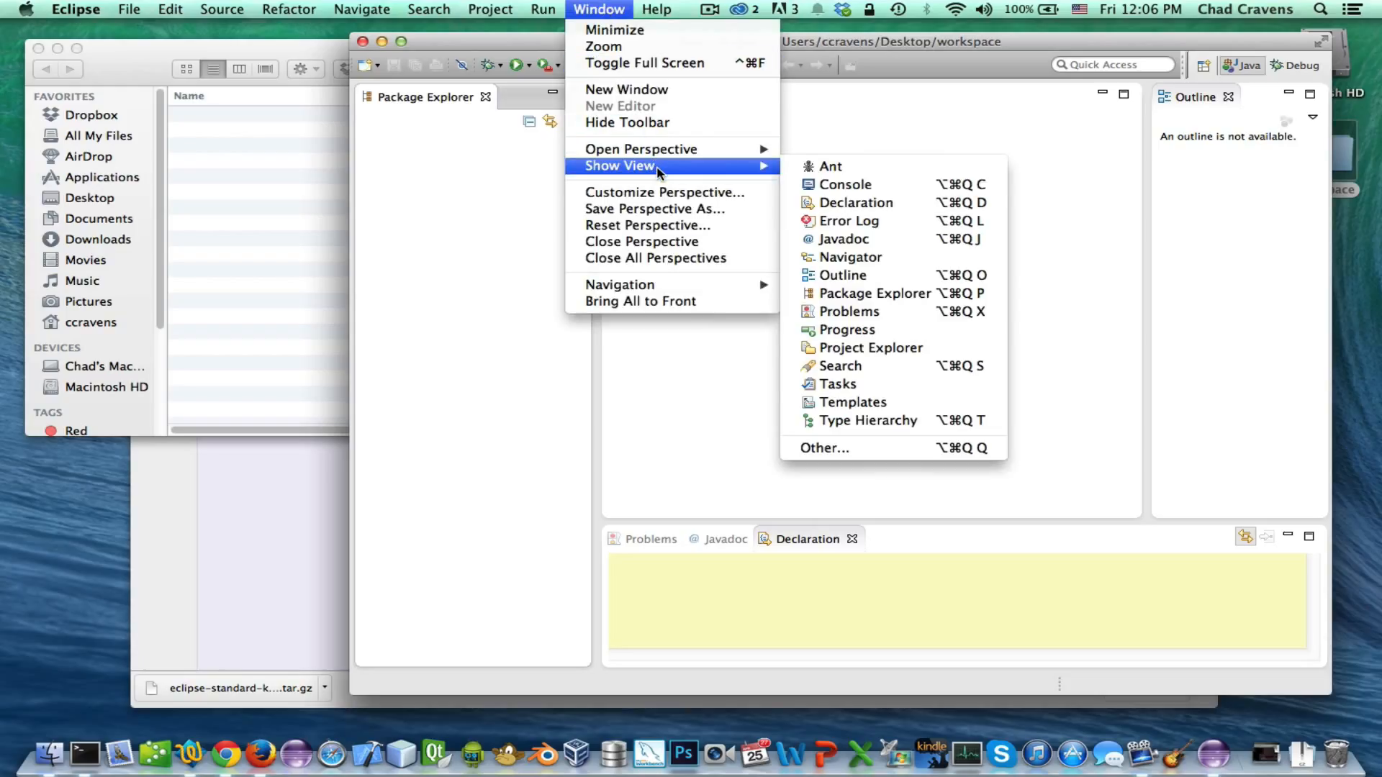
left_click(856, 456)
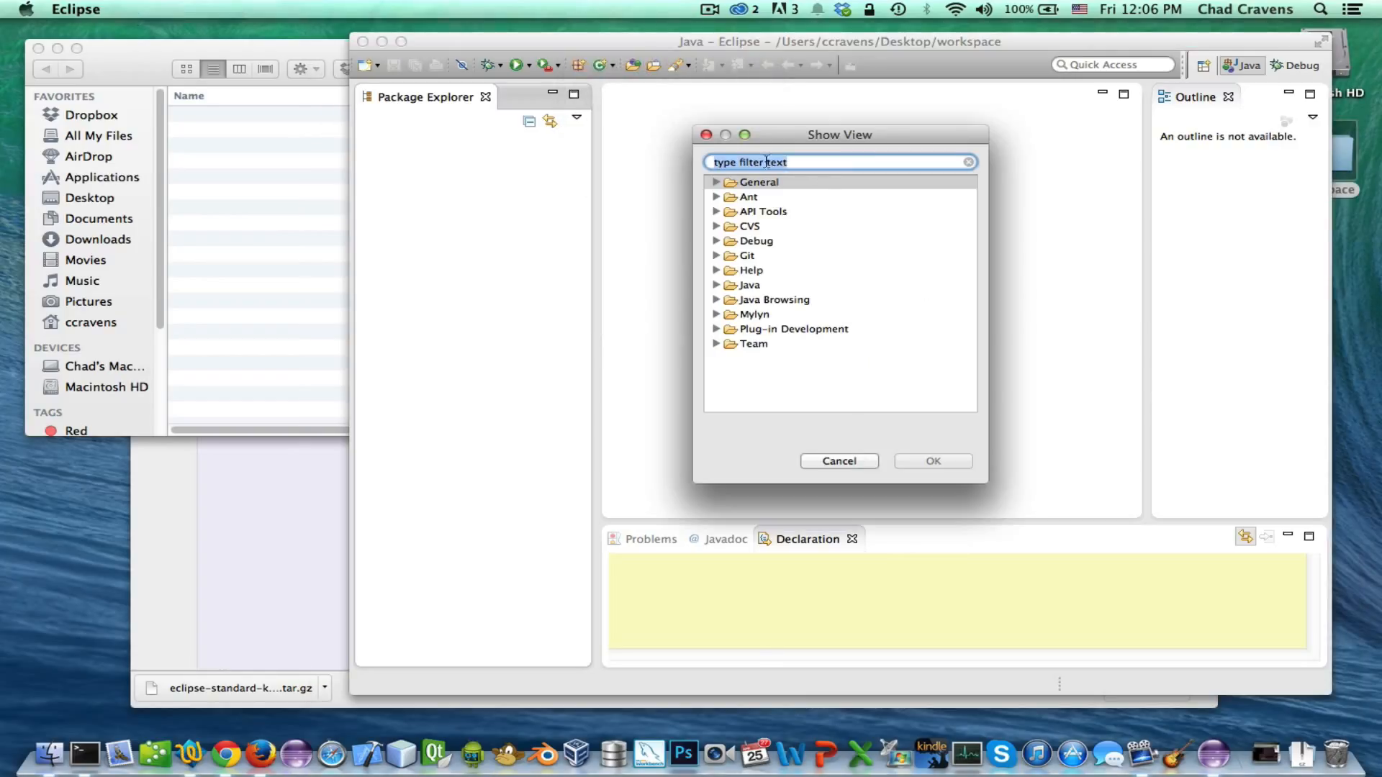
left_click_drag(784, 137, 696, 119)
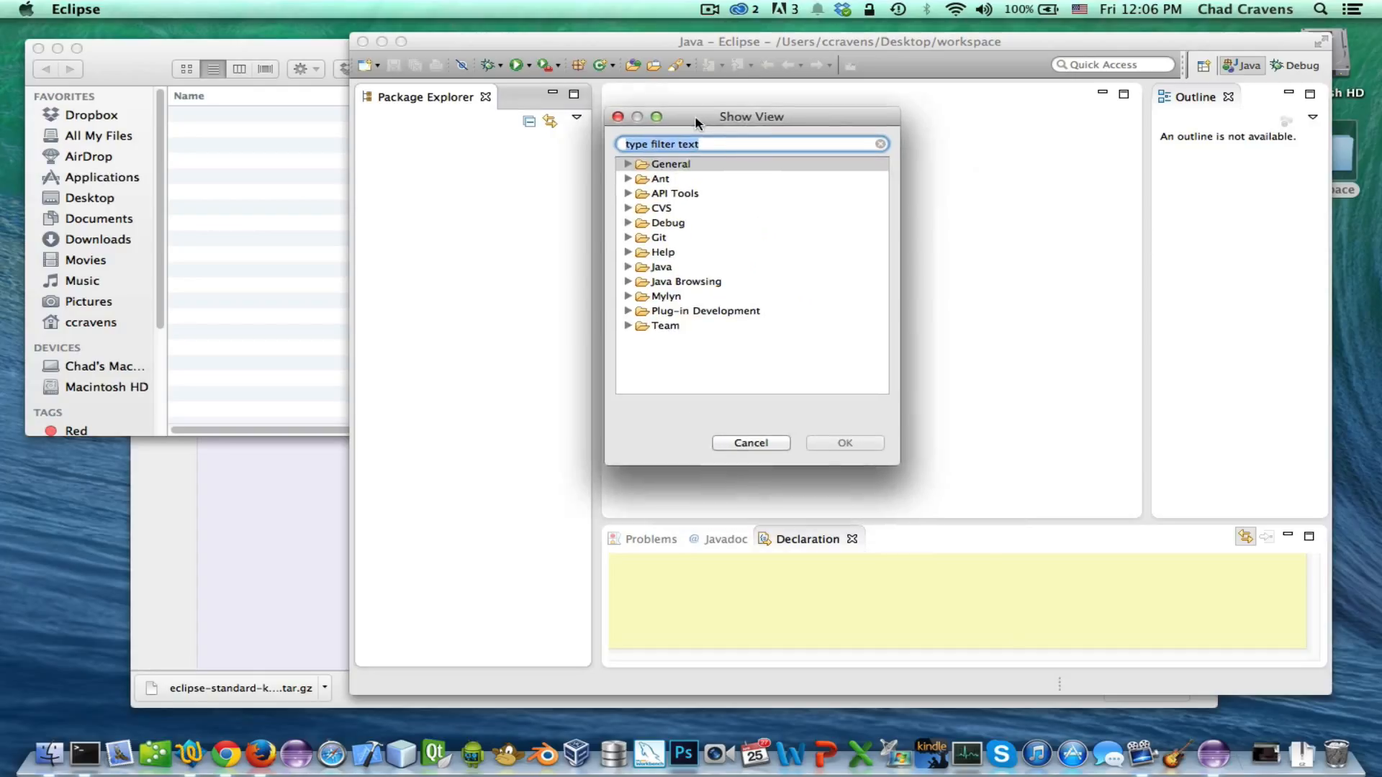
left_click(633, 237)
left_click(627, 238)
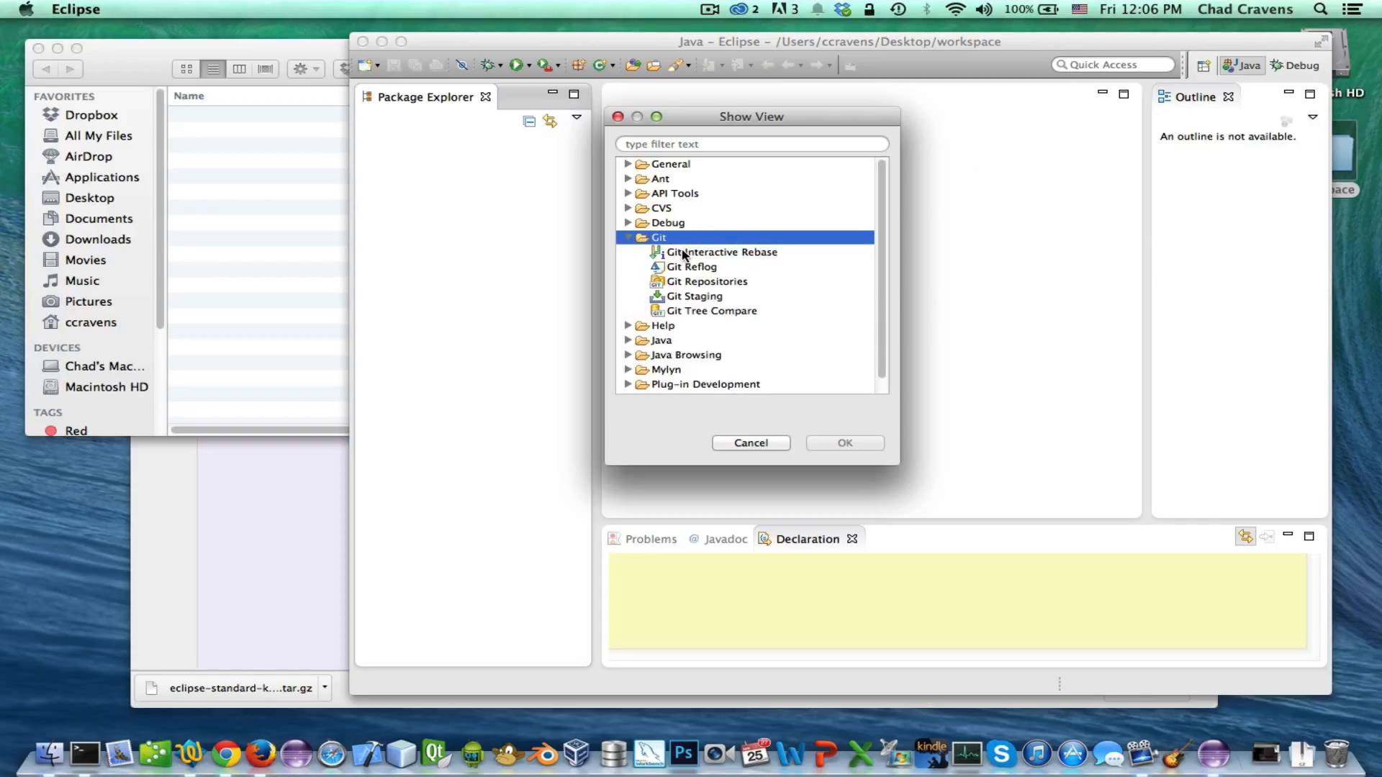
Open all five Git views together, from Git Interactive Rebase through Git Tree Compare, and enlarge the view area below the editor
left_click(687, 253)
left_click(696, 267)
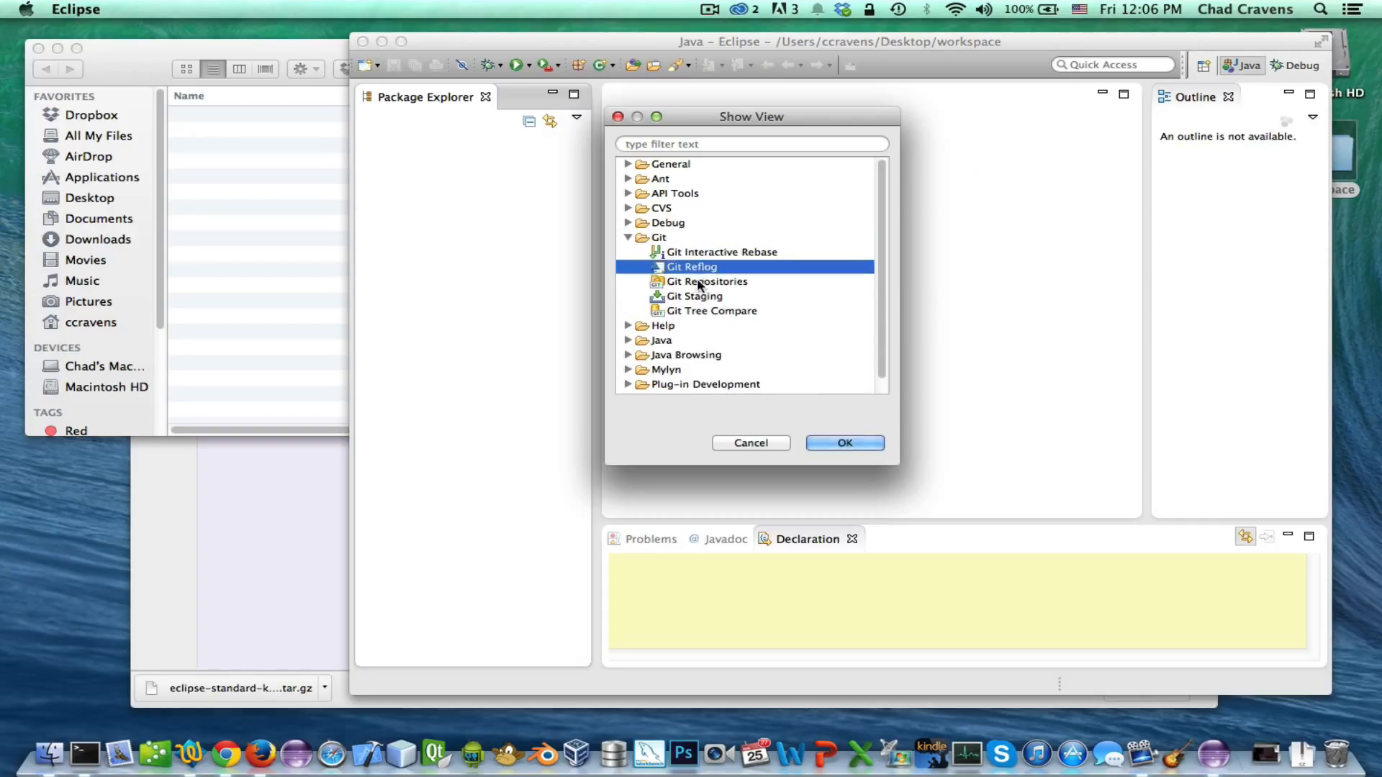
left_click(696, 283)
left_click(695, 296)
left_click(692, 311)
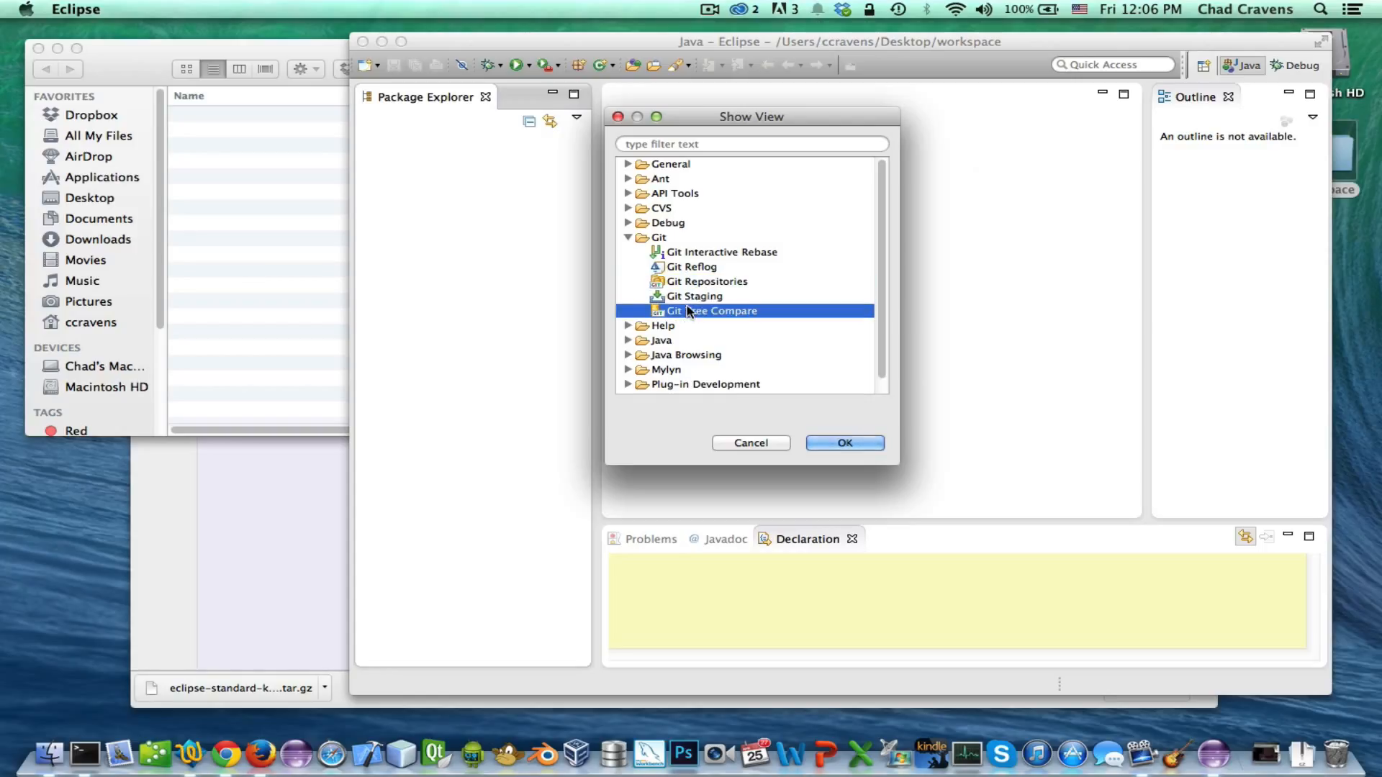
left_click(703, 253)
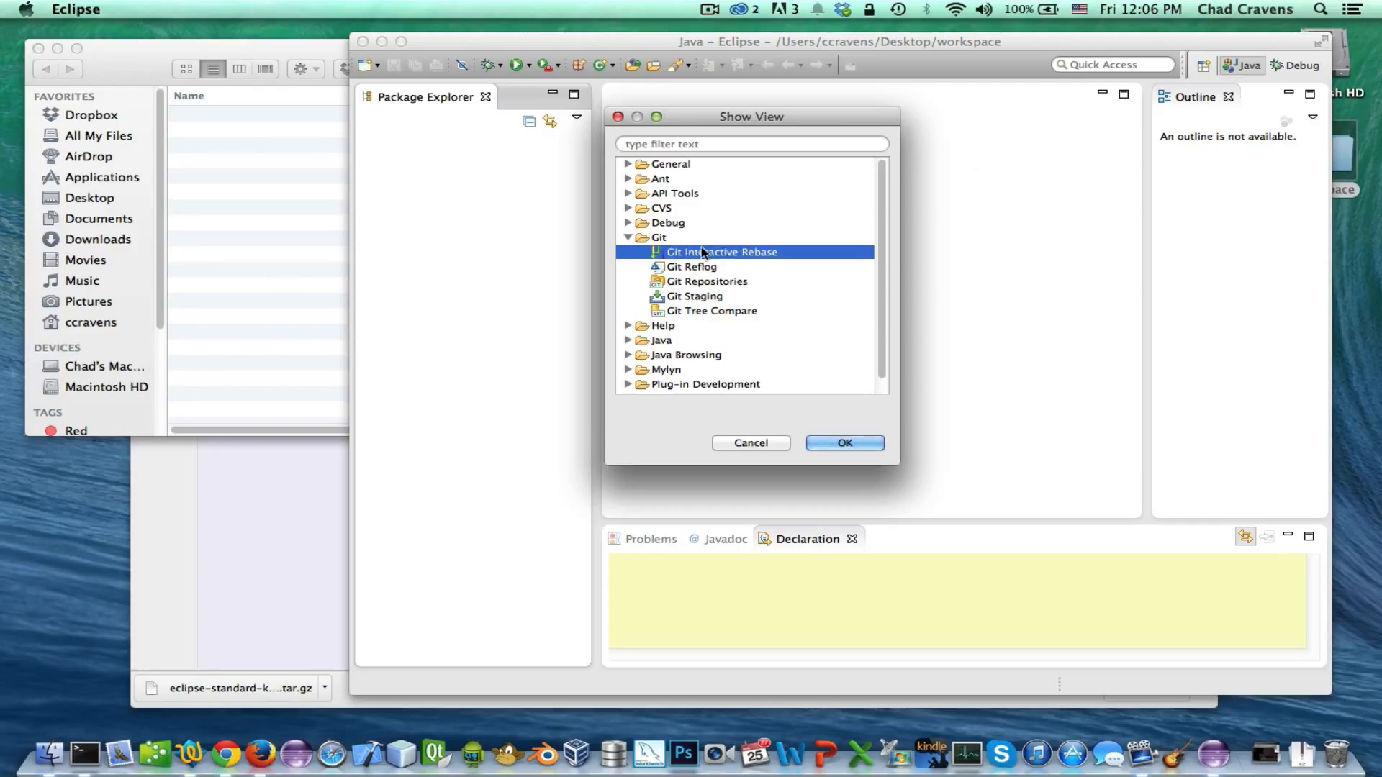
left_click(695, 312, "shift")
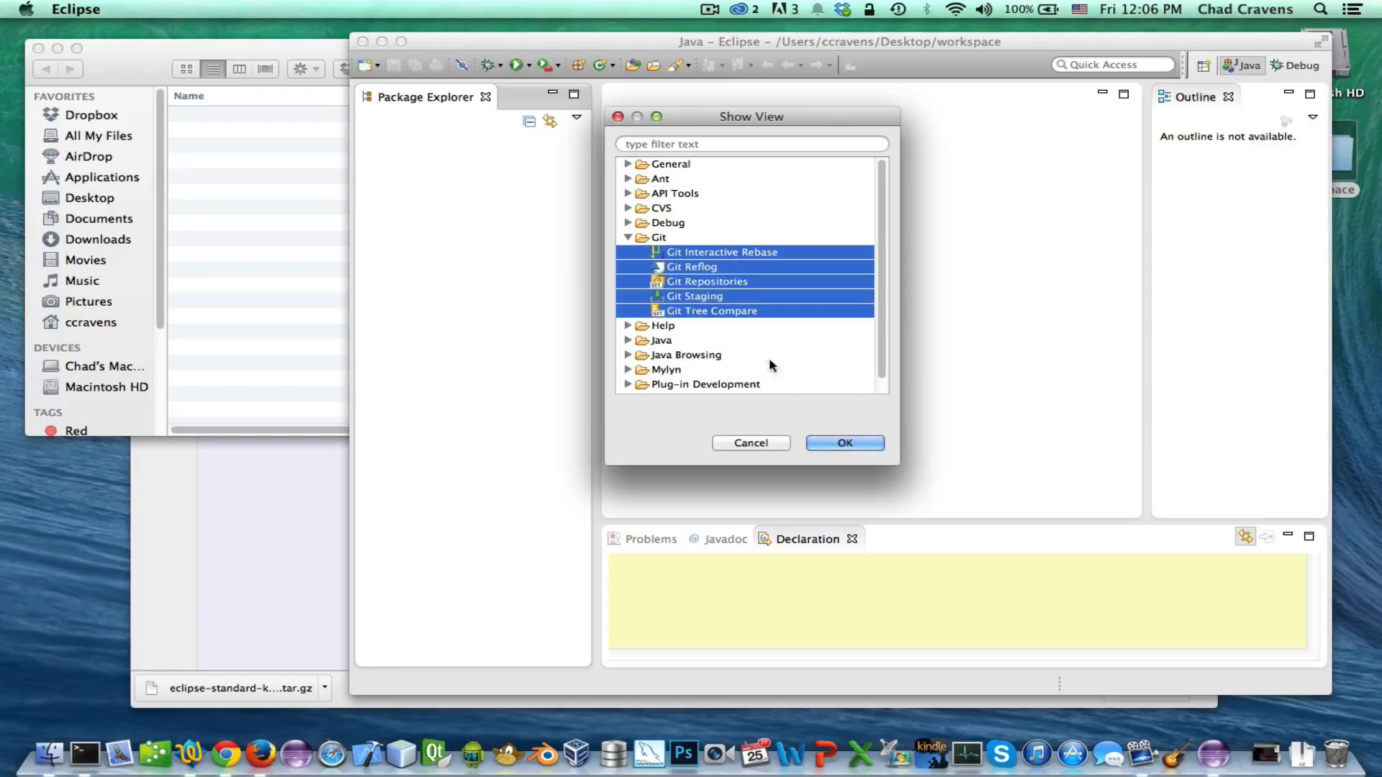
left_click(832, 445)
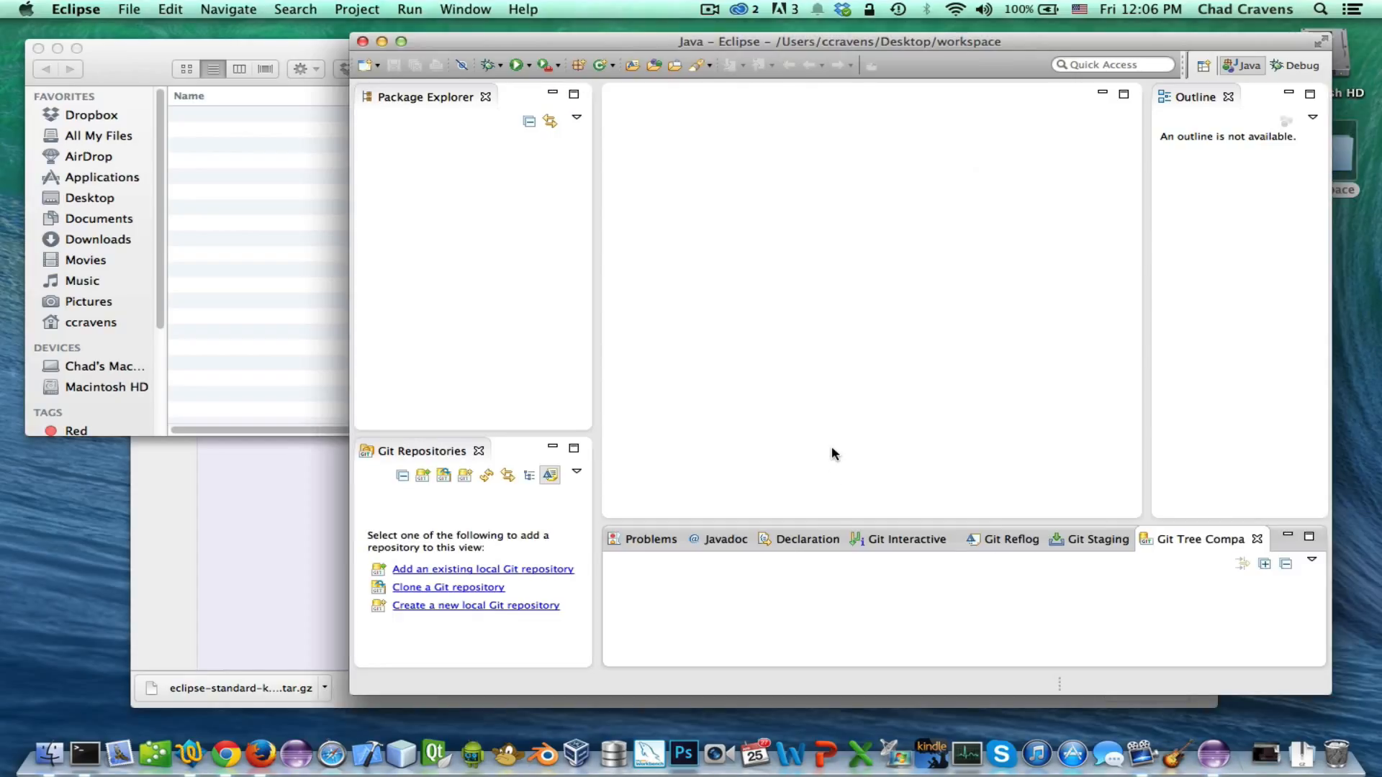
left_click_drag(818, 523, 815, 464)
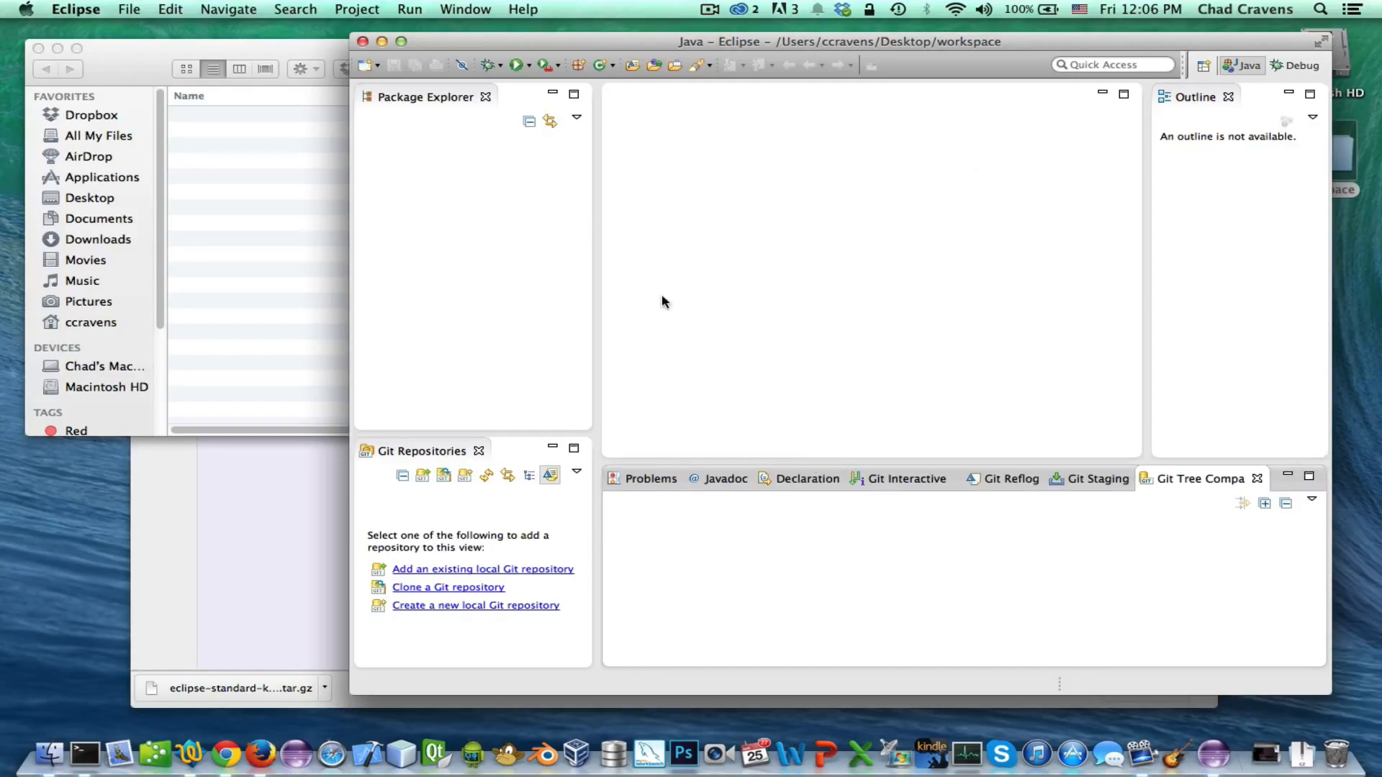
Look at the Debug perspective and return to the Java perspective
left_click(1301, 66)
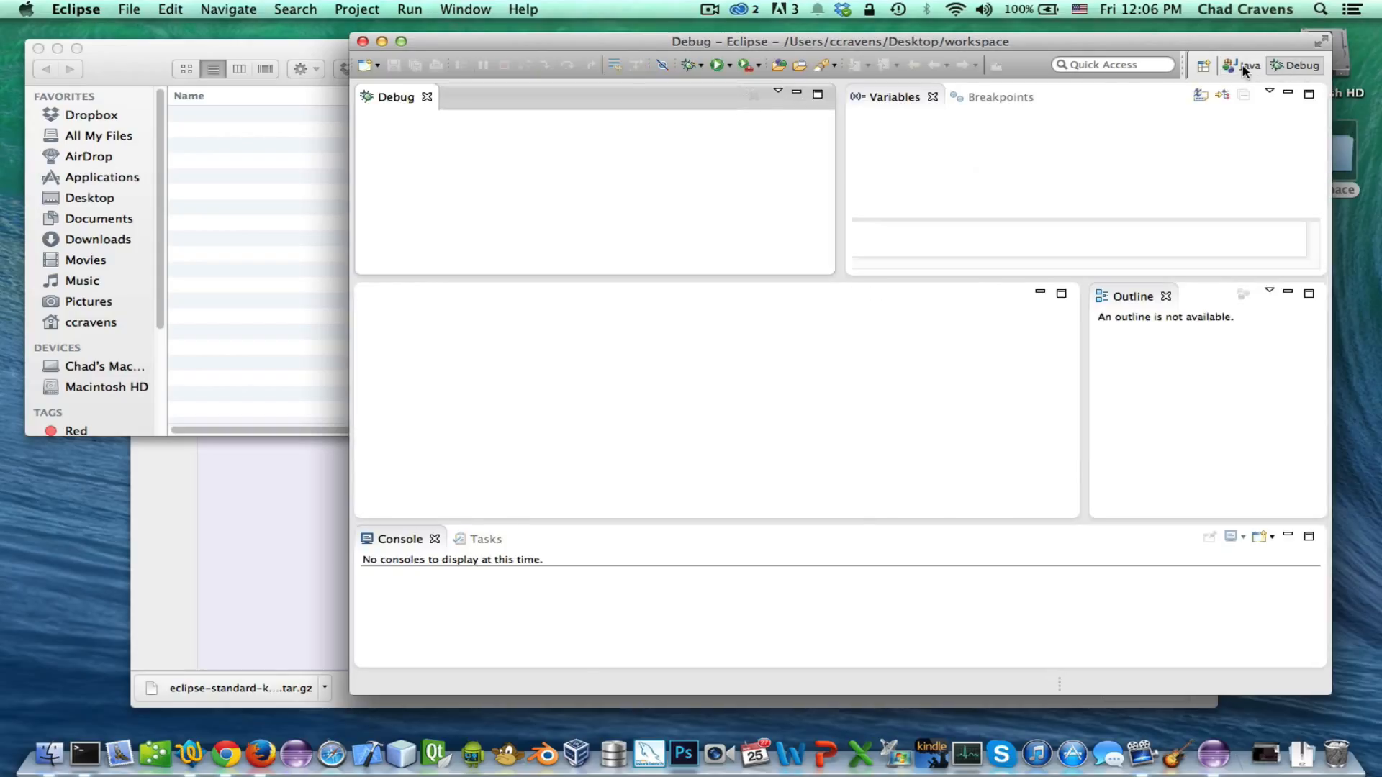
left_click(1242, 67)
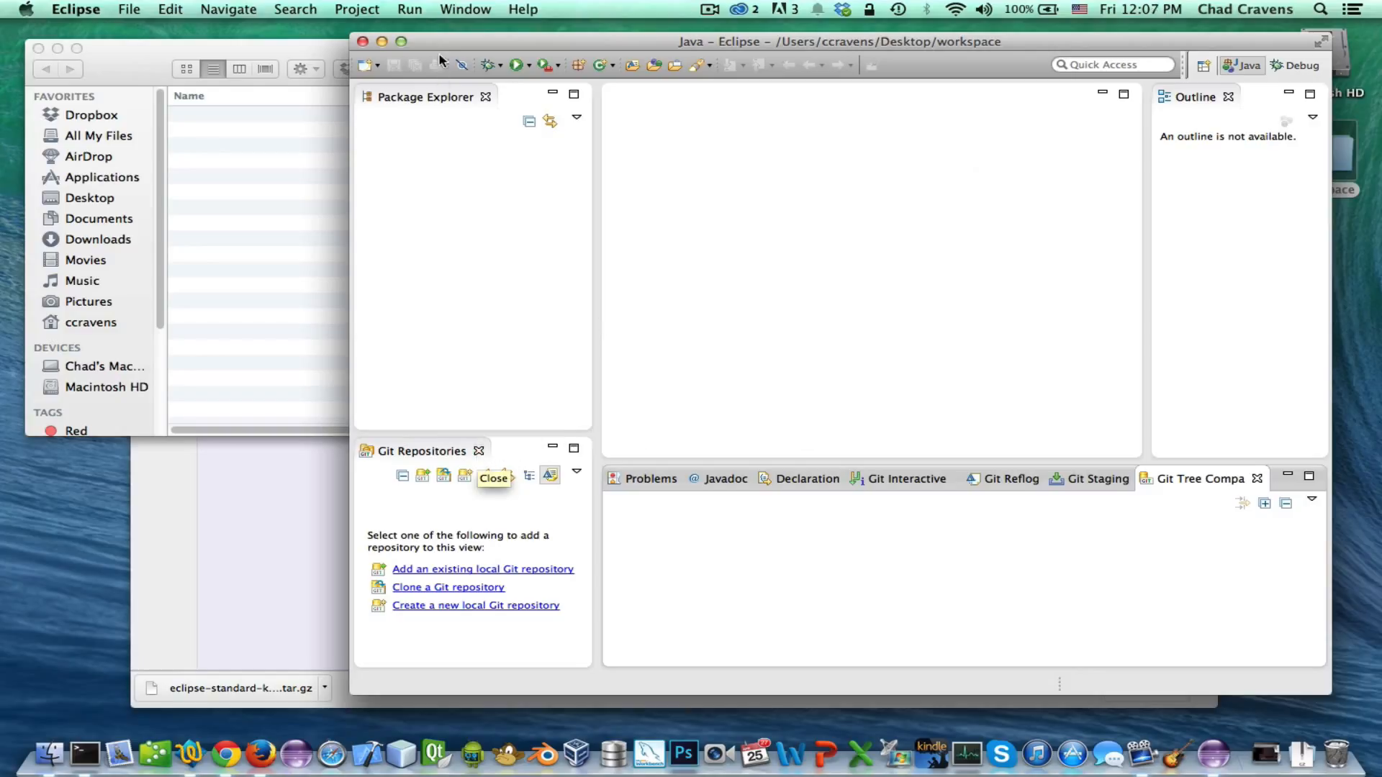
Review the categories in the complete view list, including Git, and leave the list without adding any view
left_click(447, 10)
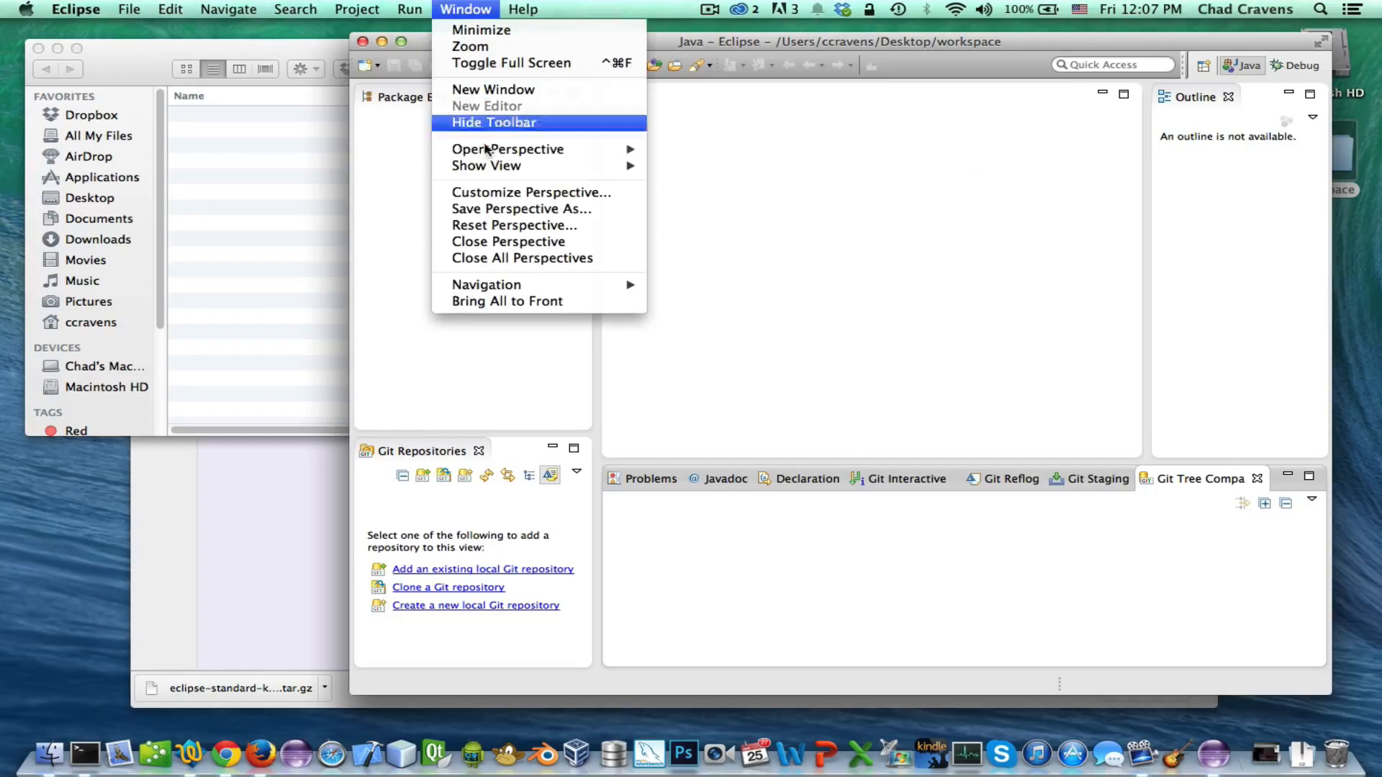
mouse_move(566, 165)
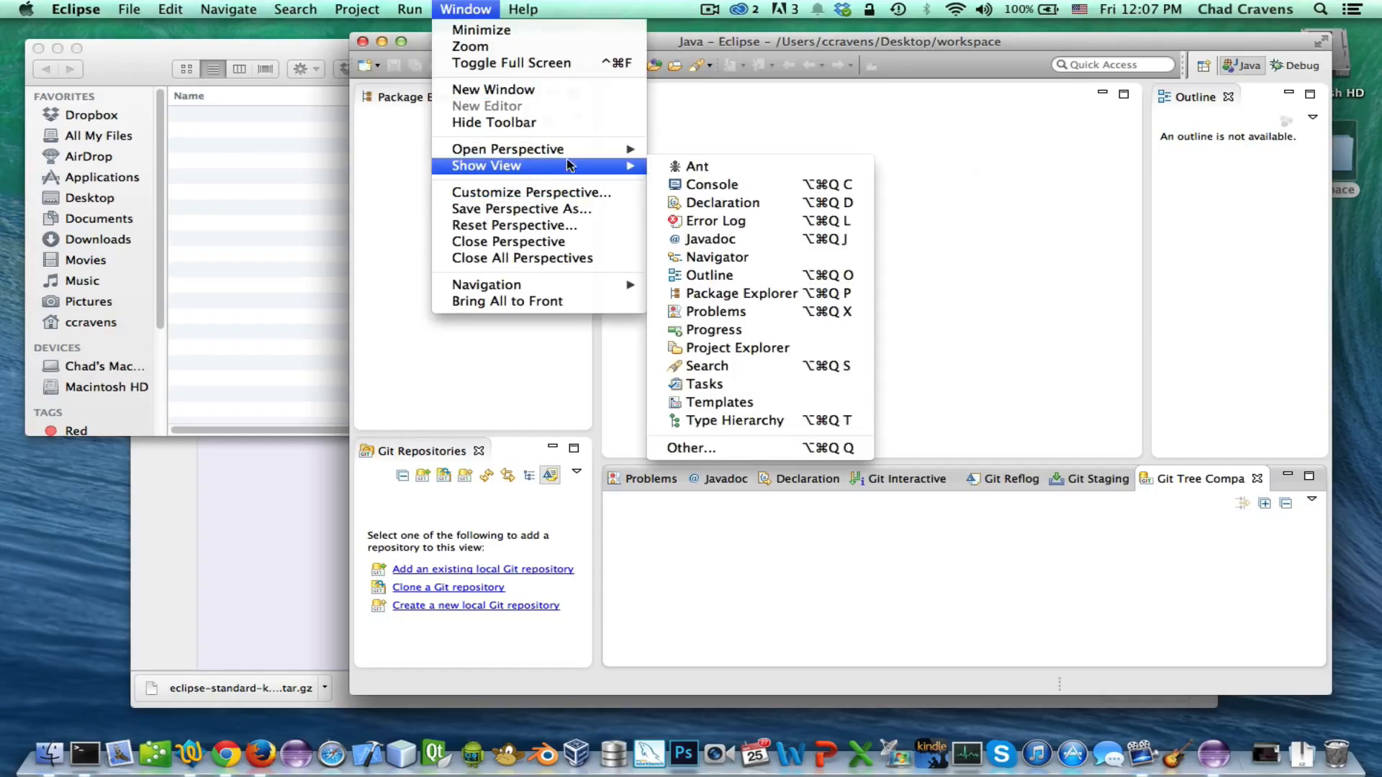
left_click(732, 445)
left_click(629, 225)
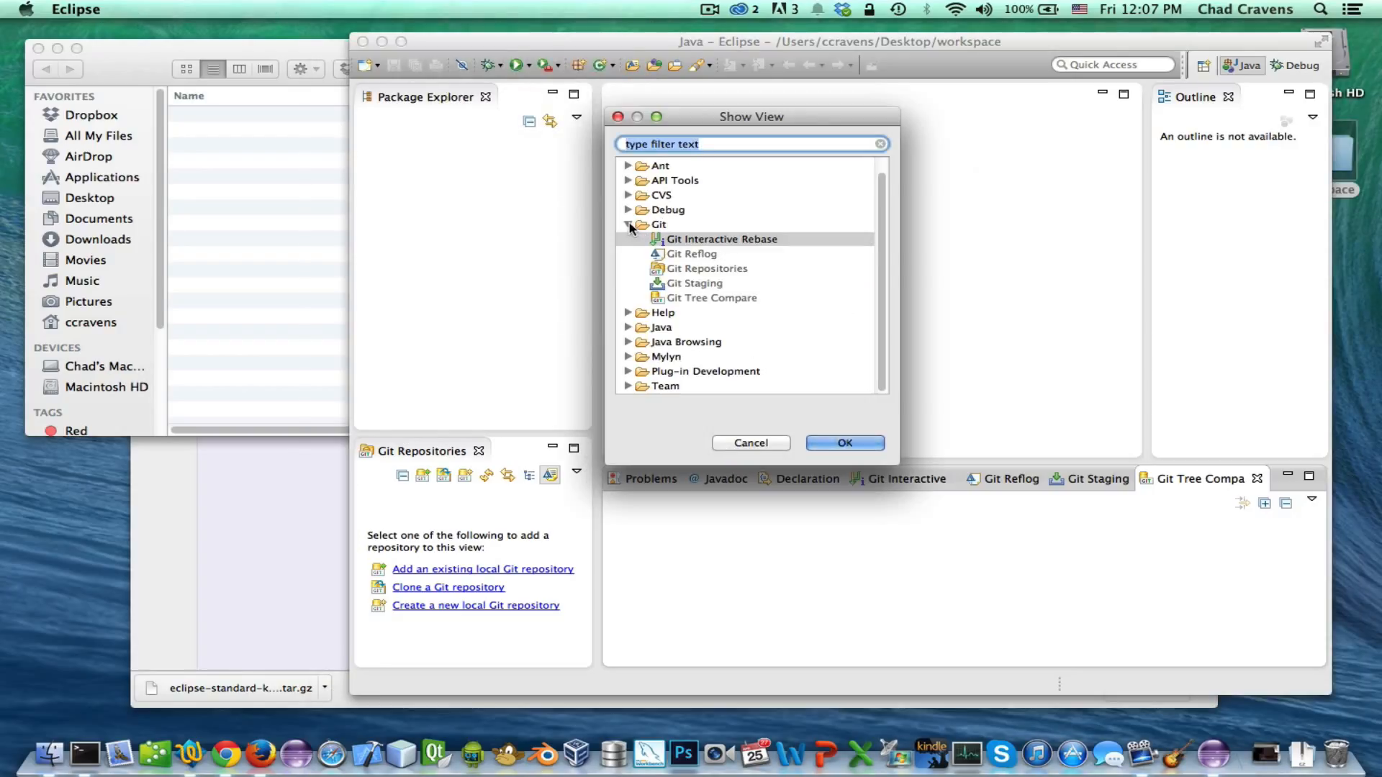
left_click(750, 443)
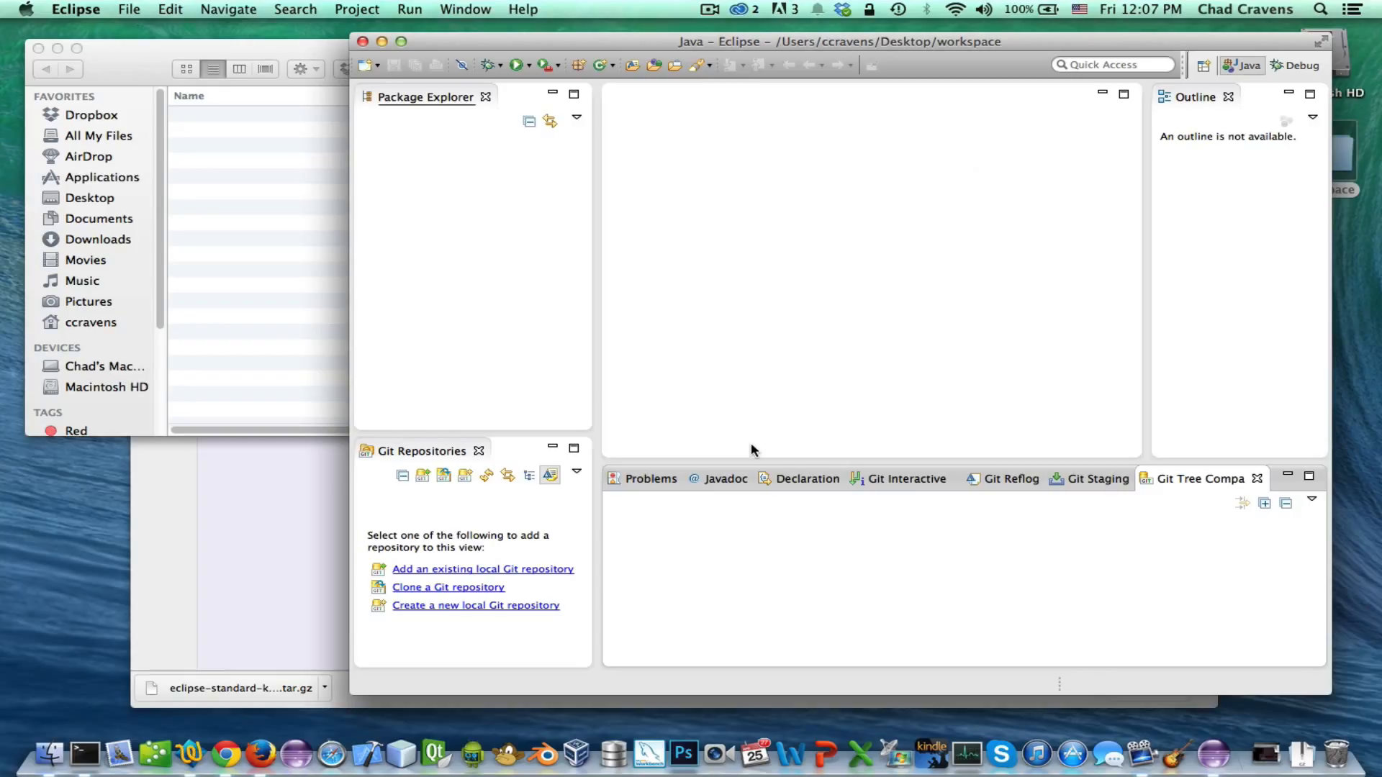
left_click(472, 8)
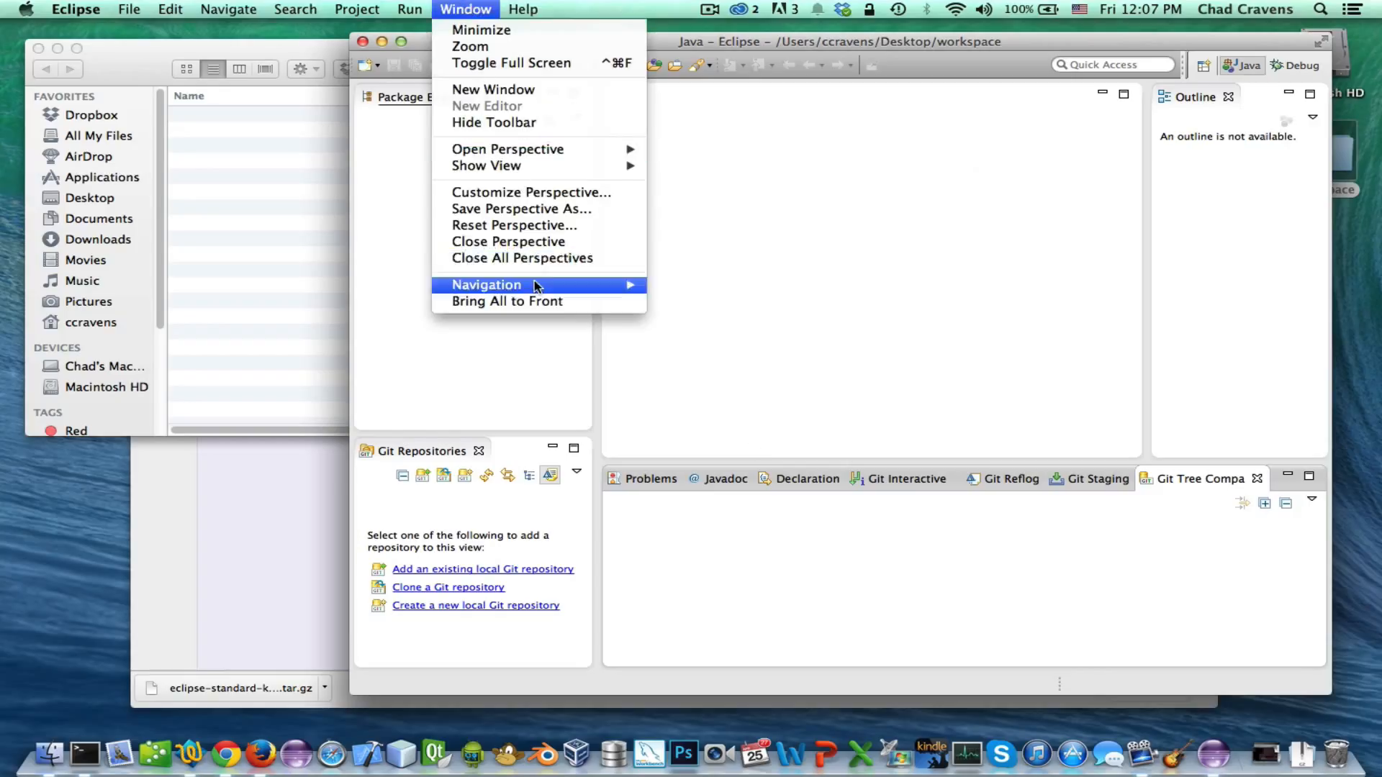
mouse_move(504, 166)
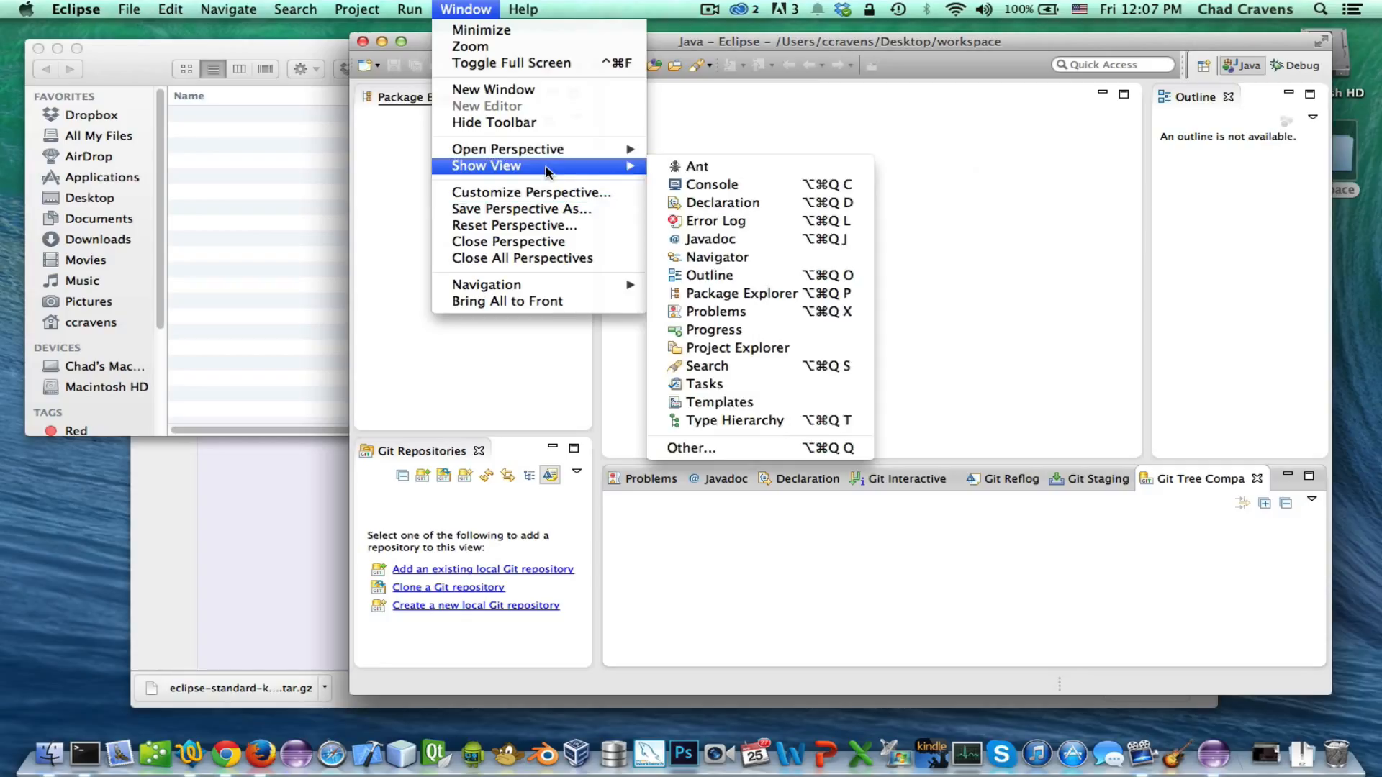
left_click(756, 444)
left_click(627, 229)
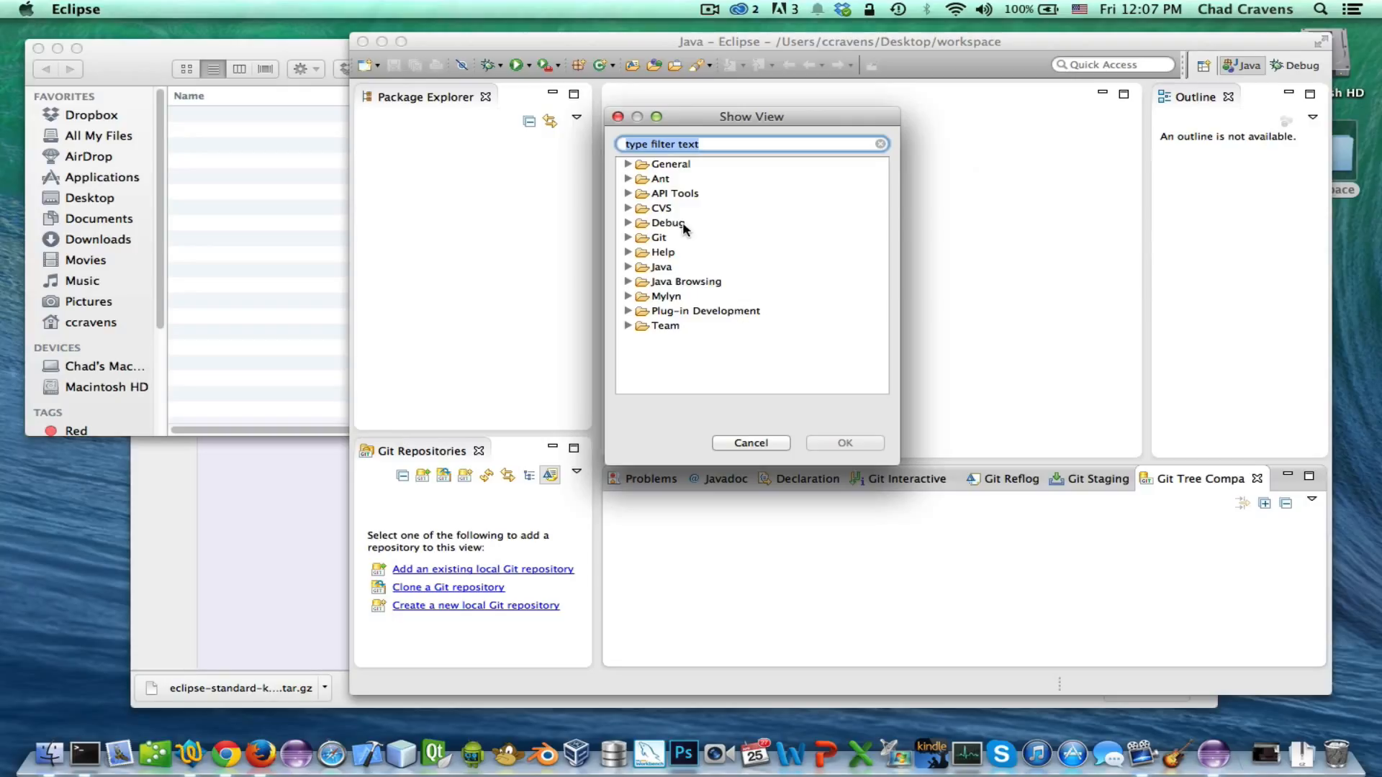
left_click(748, 443)
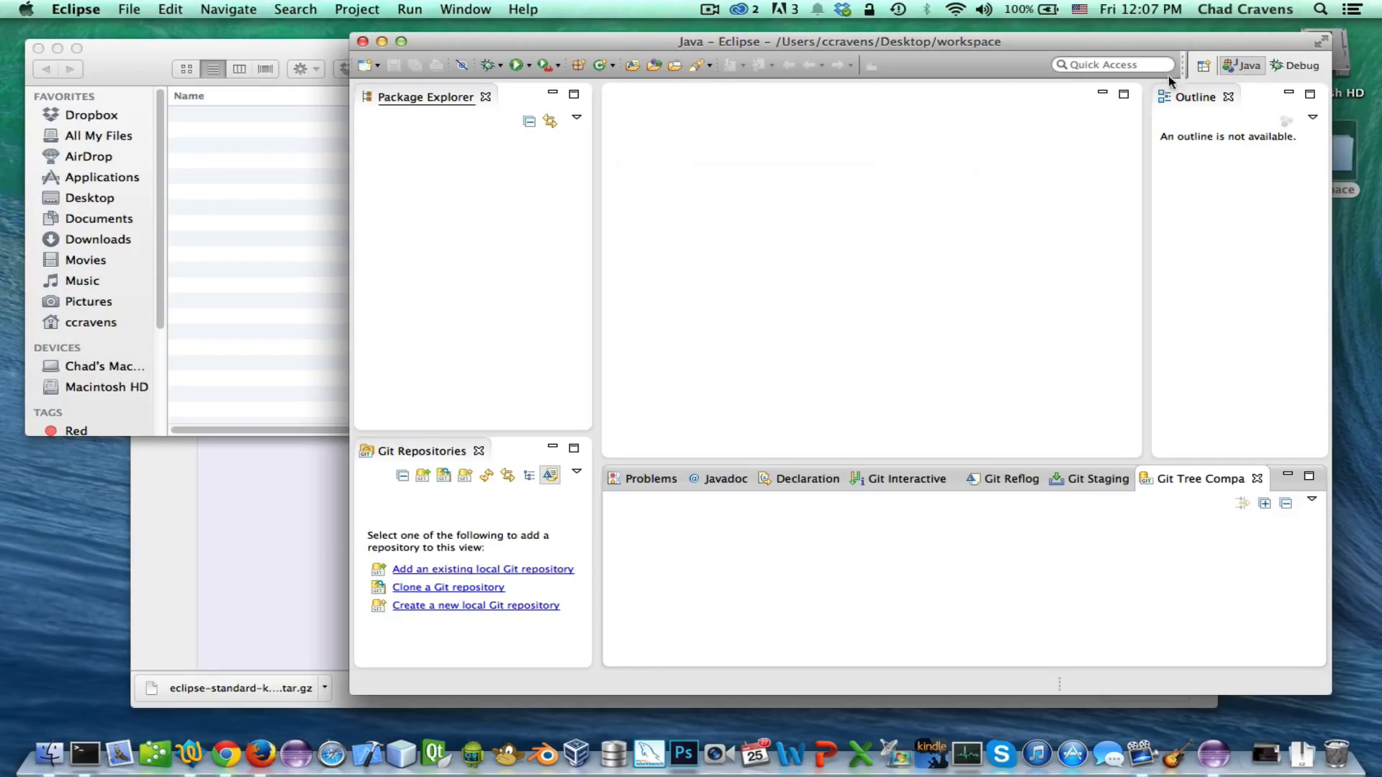
left_click(515, 9)
mouse_move(468, 9)
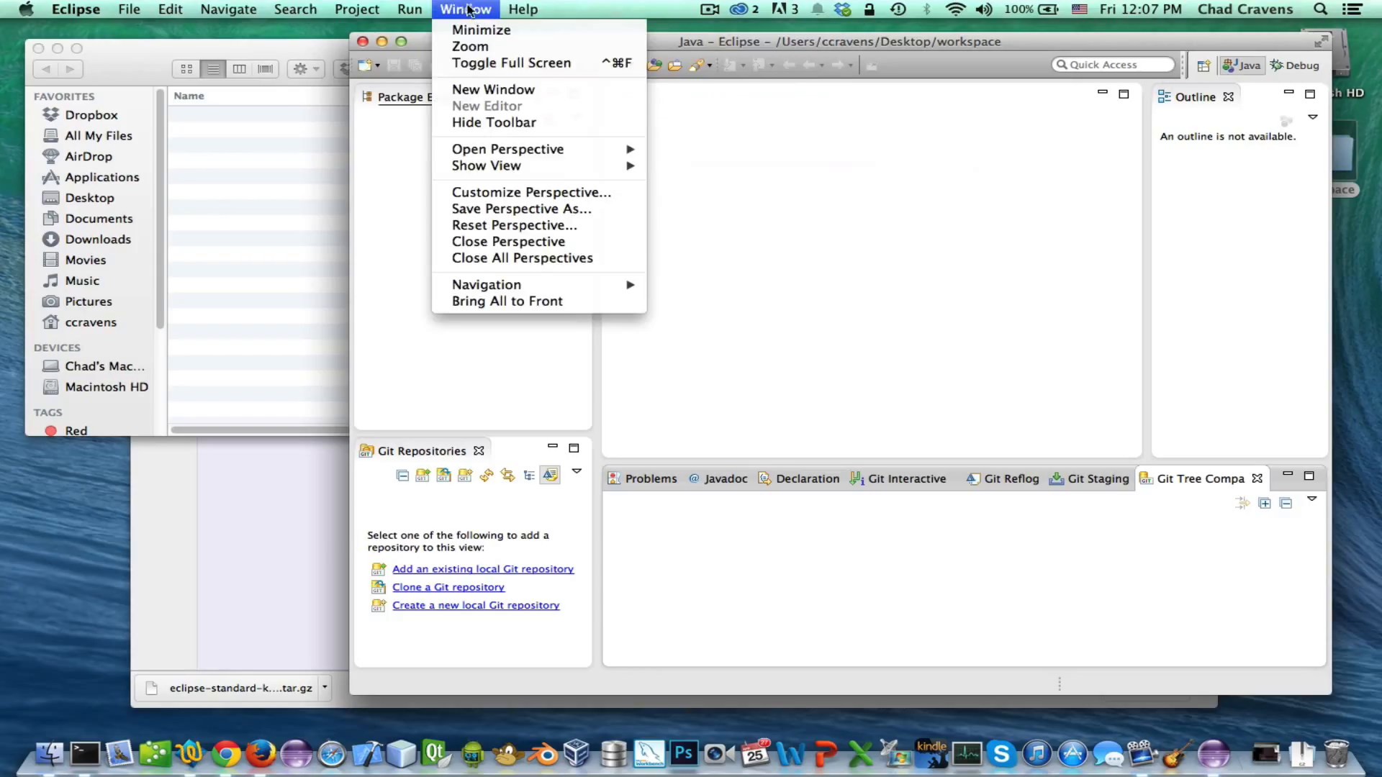
mouse_move(634, 165)
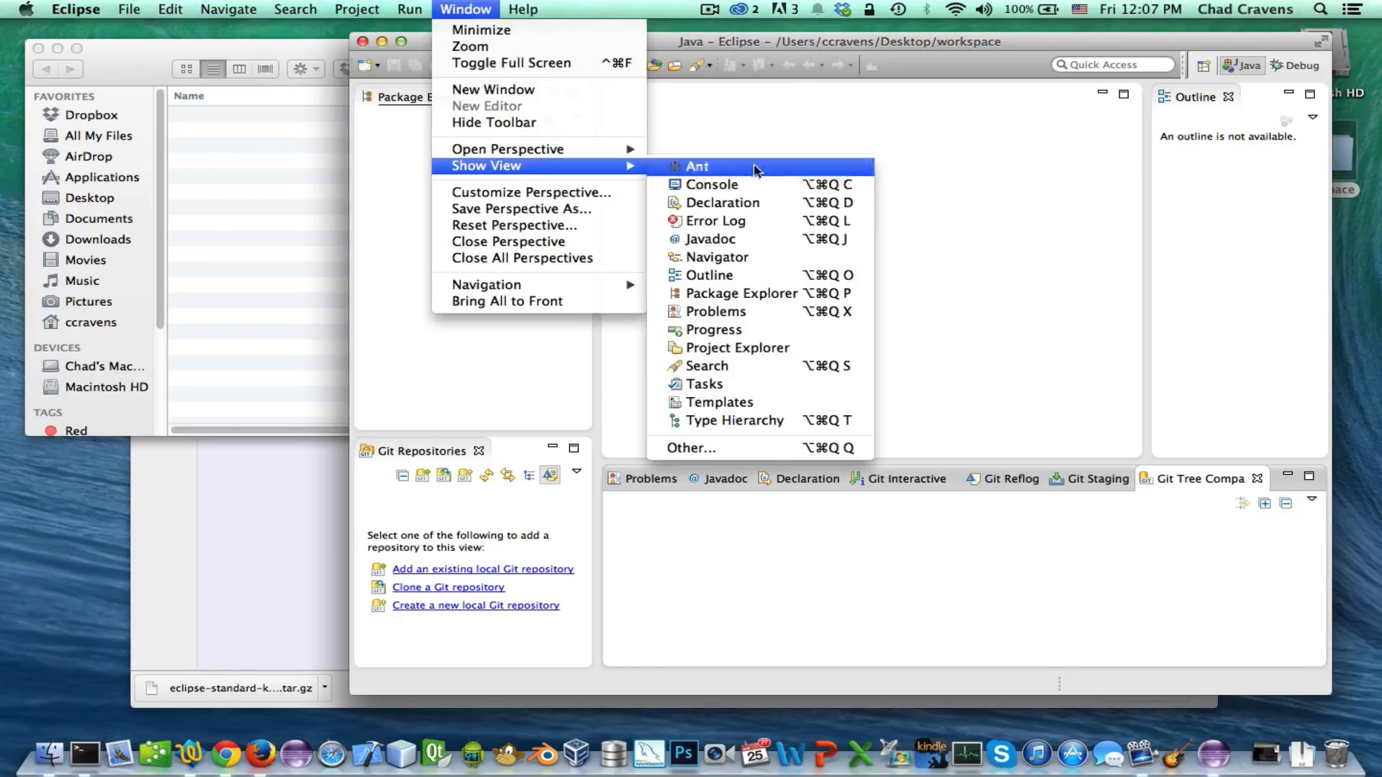
left_click(756, 455)
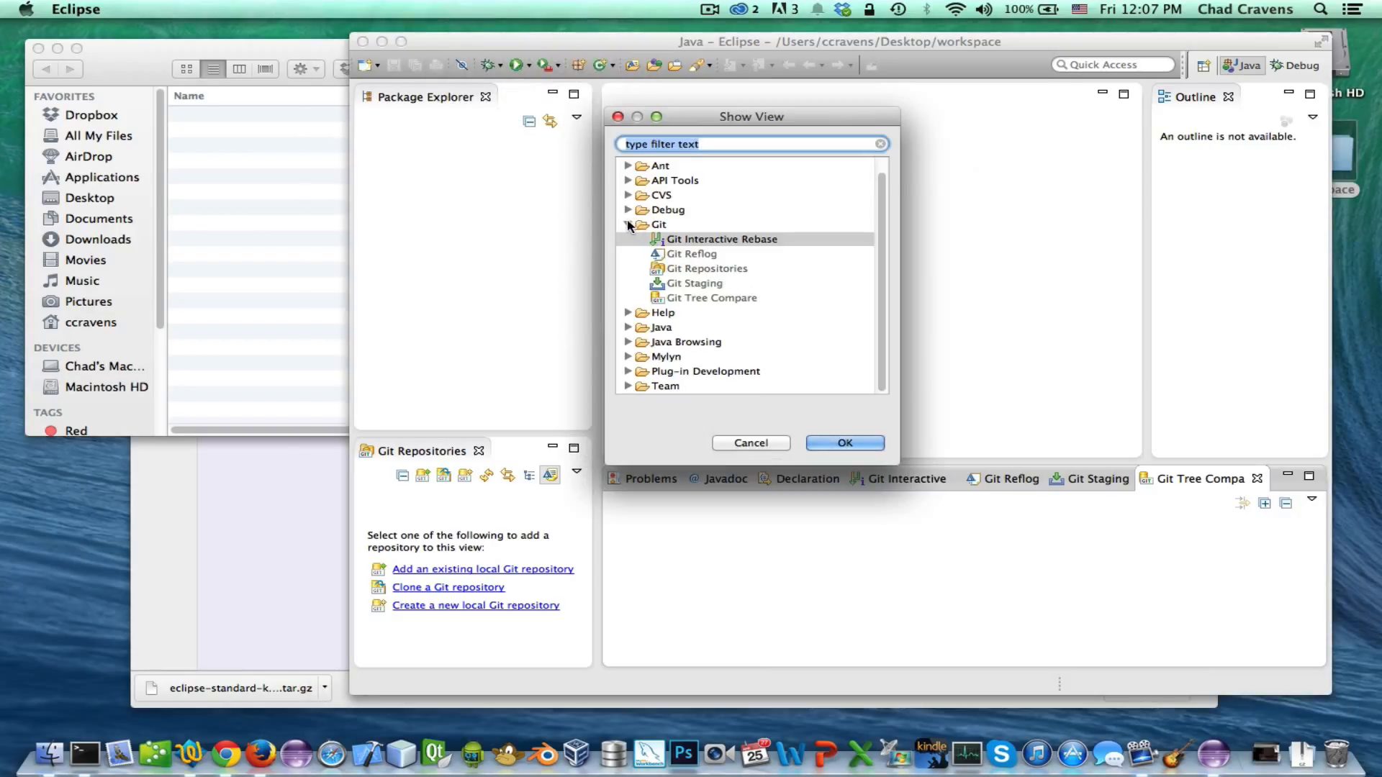
left_click(627, 225)
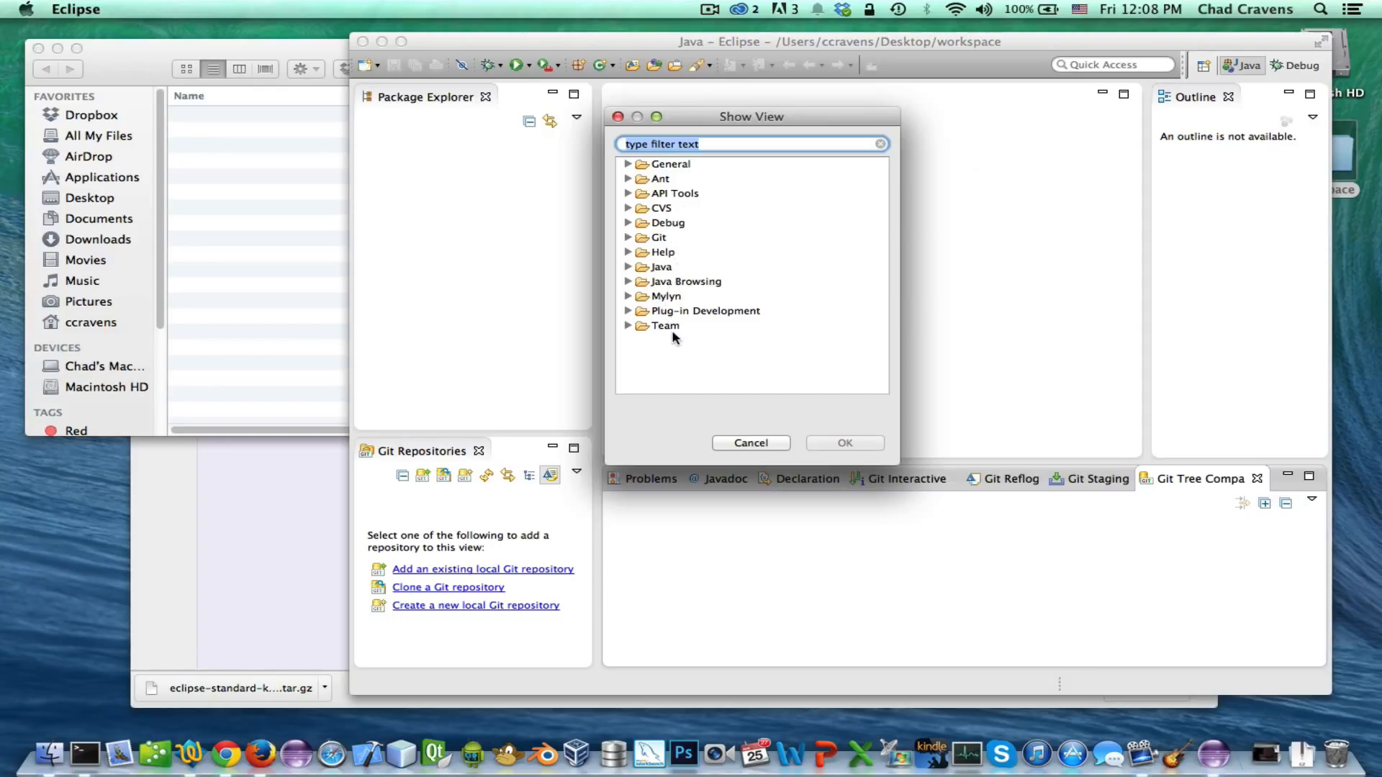
left_click(741, 443)
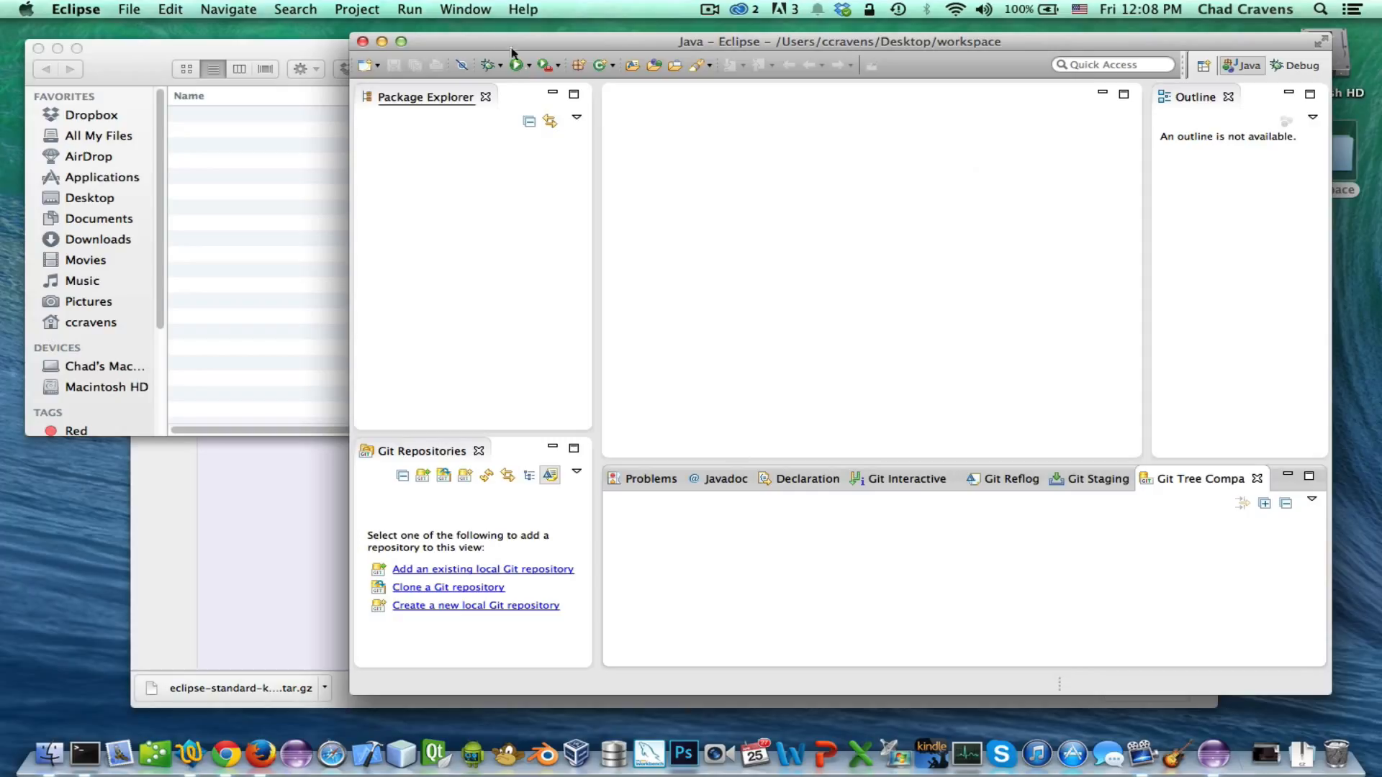
left_click(523, 9)
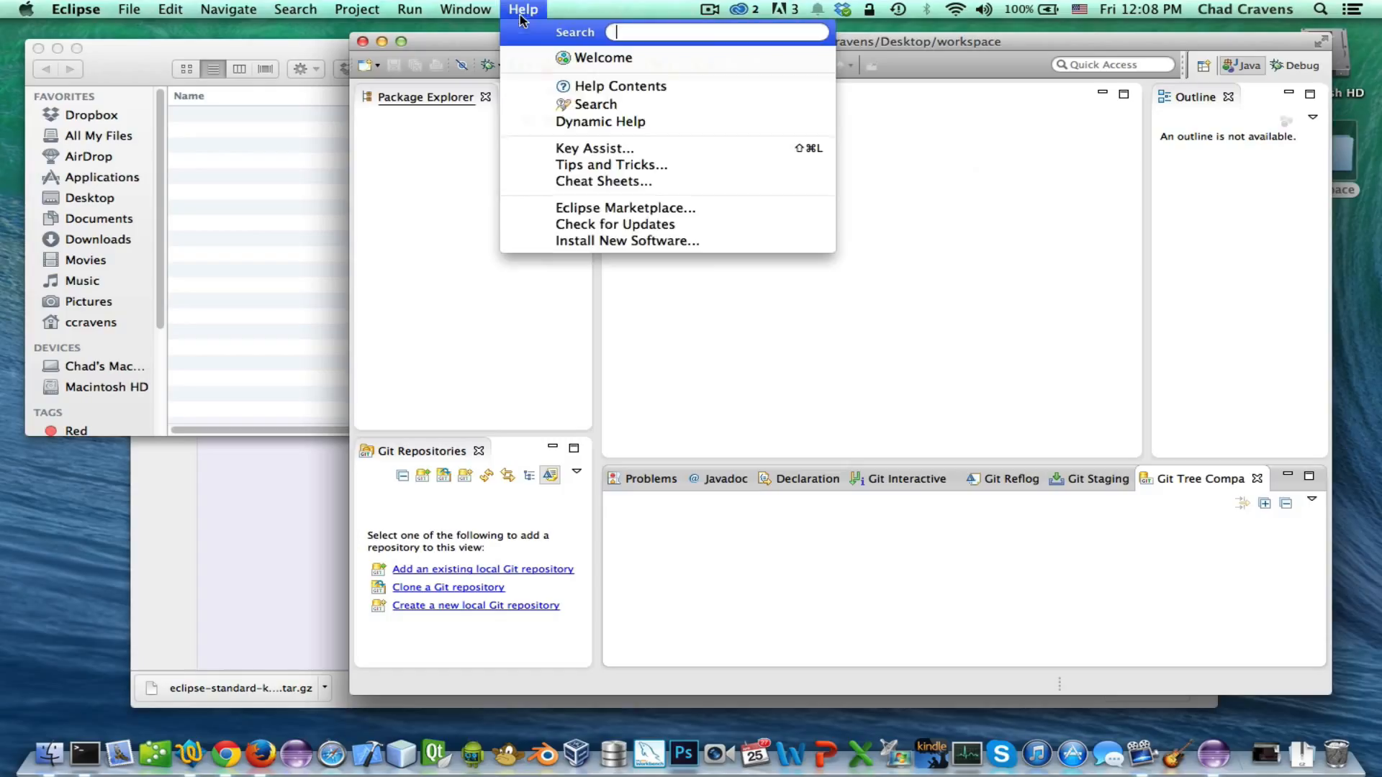
left_click(619, 239)
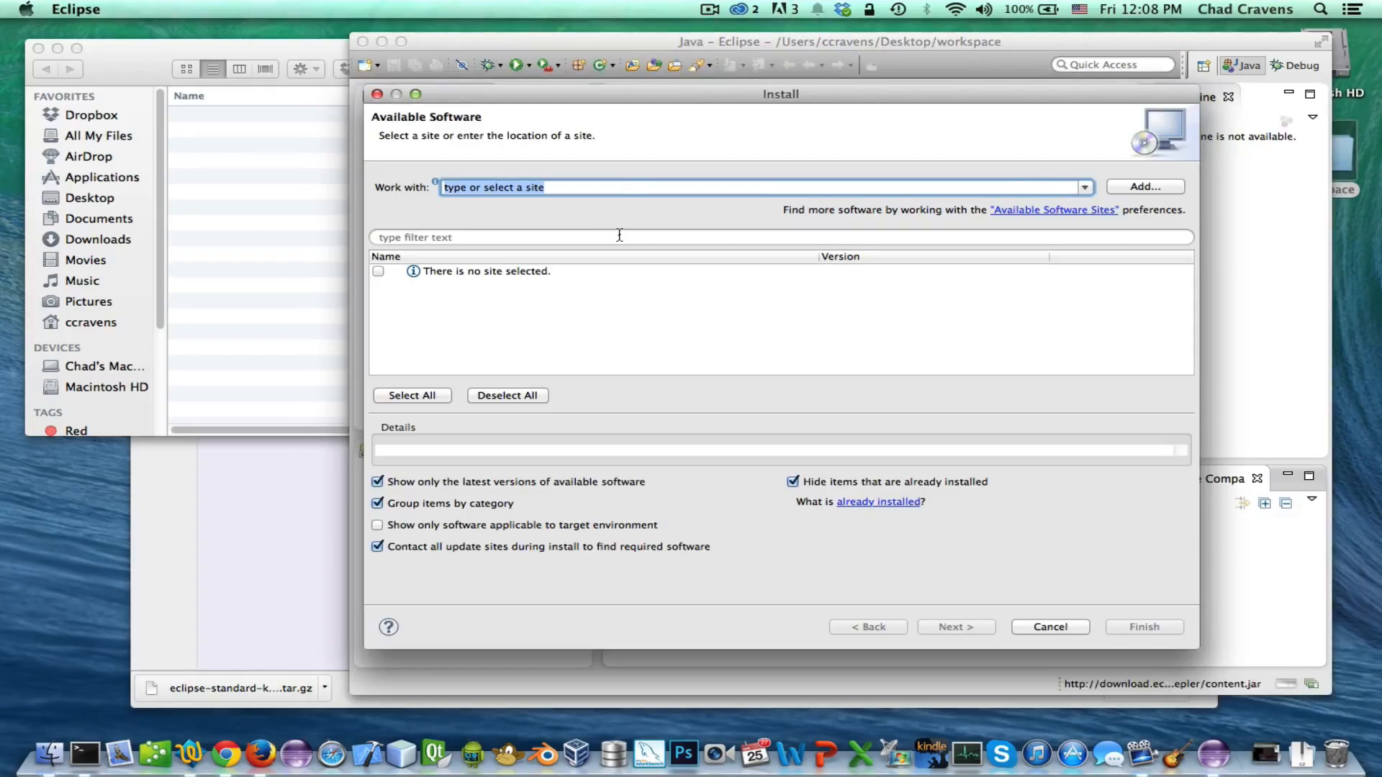
left_click(1085, 188)
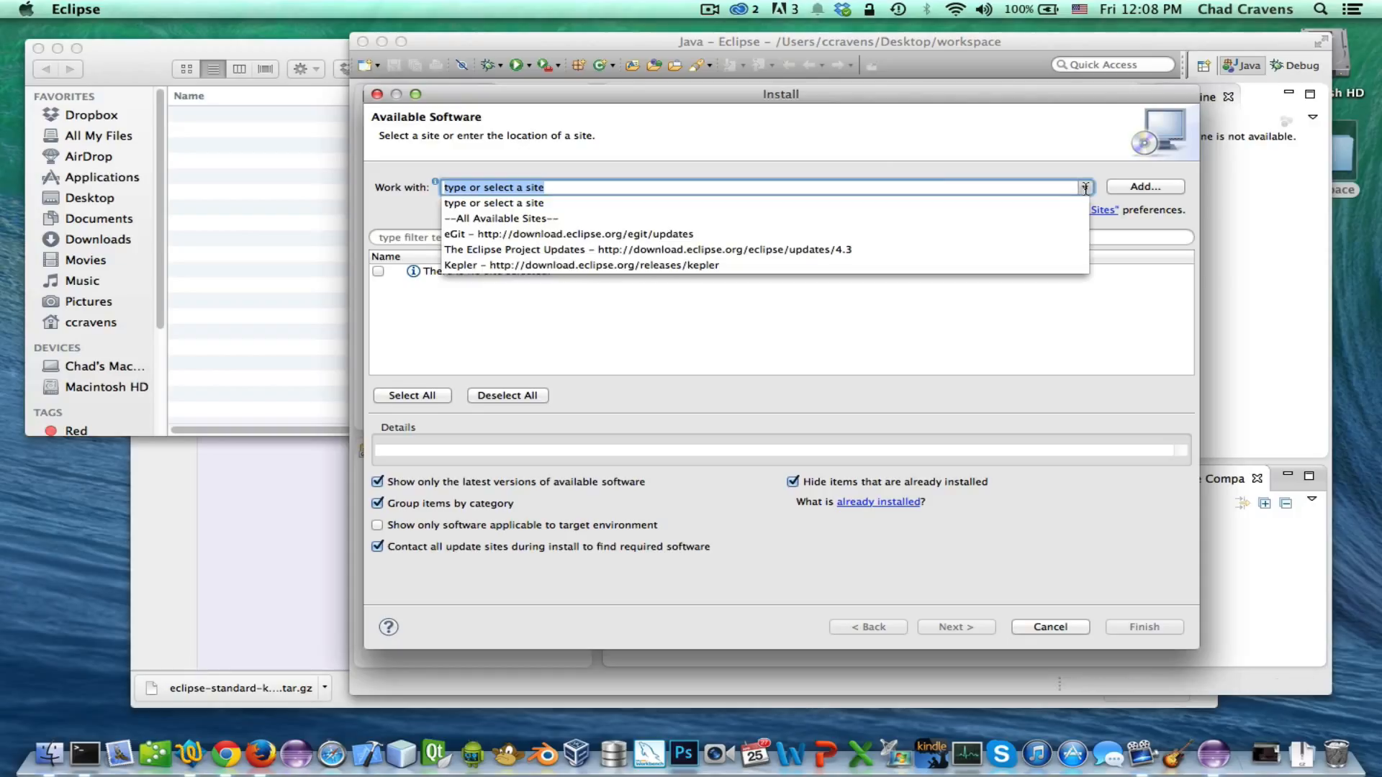
left_click(608, 266)
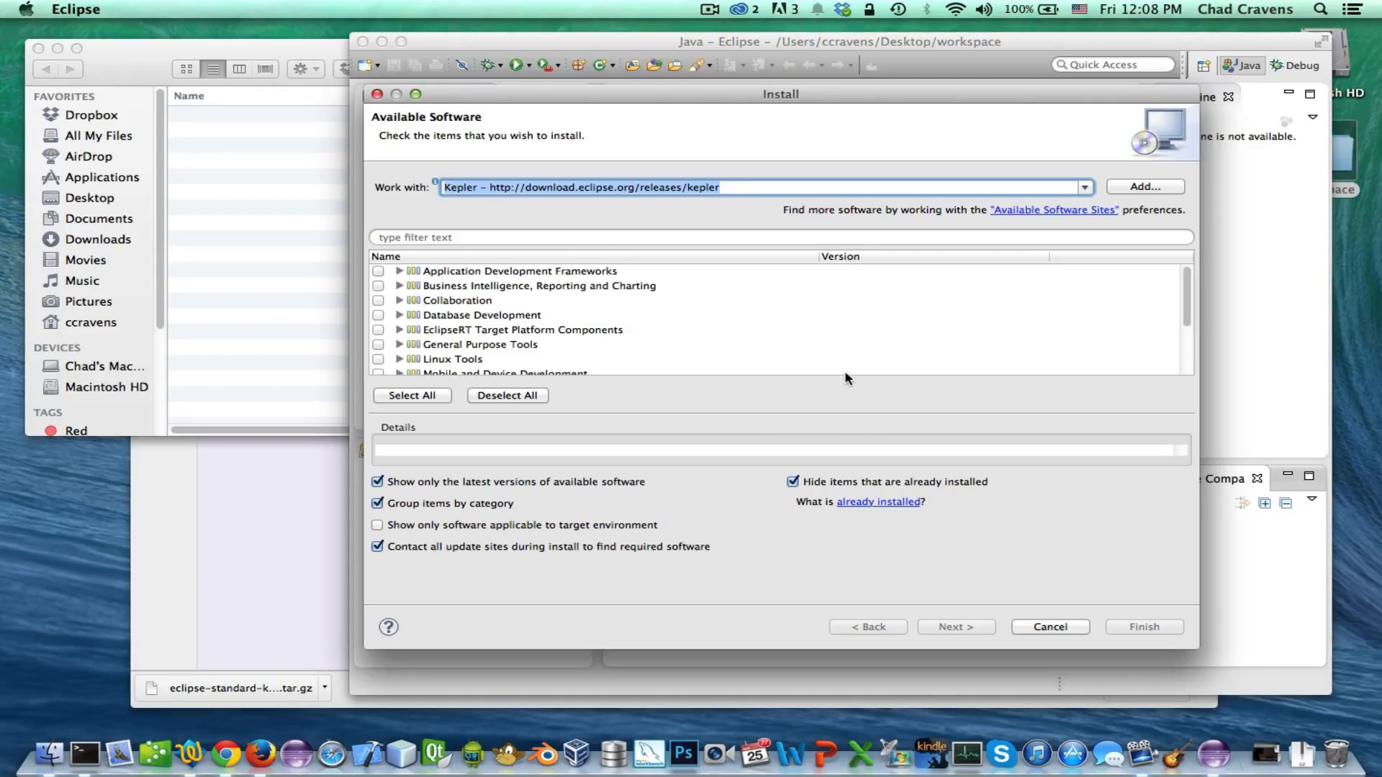
Examine the Kepler software categories and the packages in the Testing category
scroll(660, 328, "down", 5)
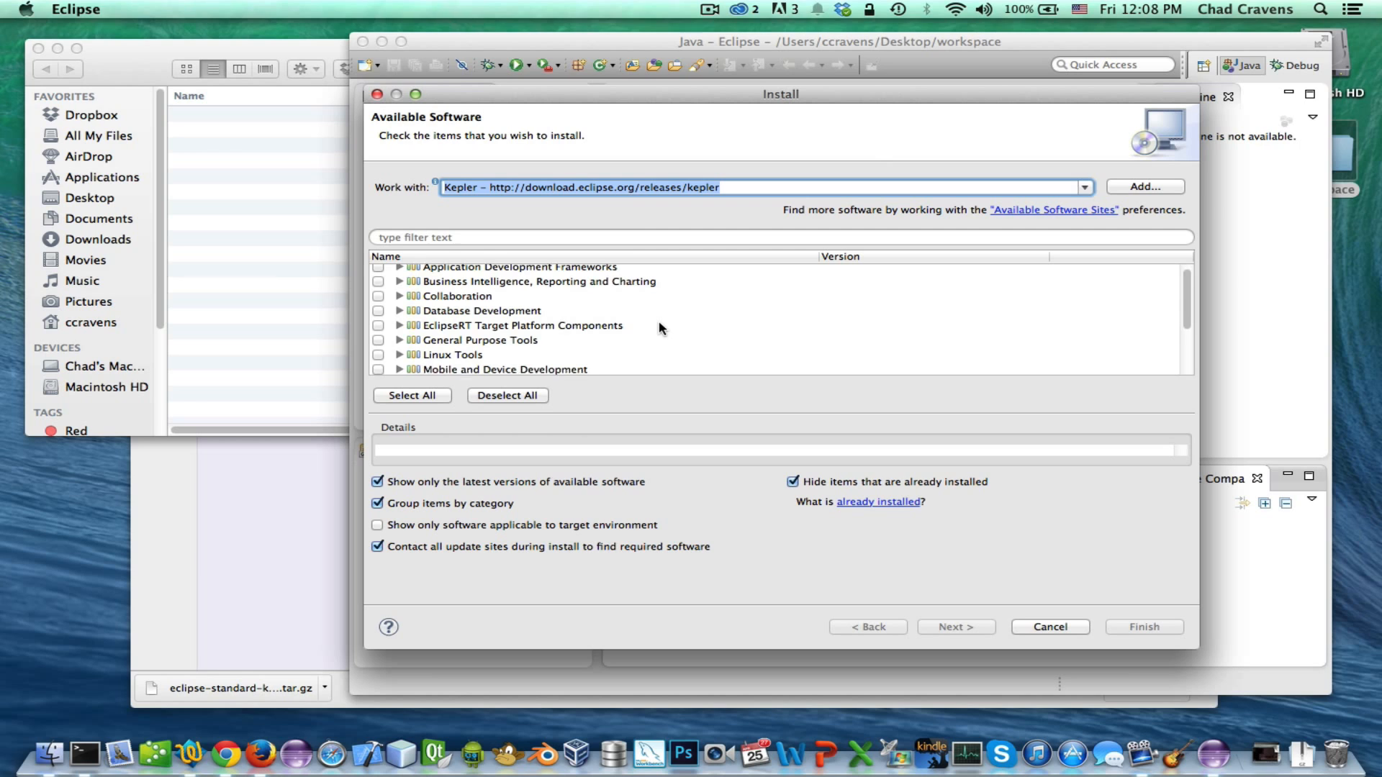
scroll(660, 329, "up", 5)
scroll(661, 328, "down", 5)
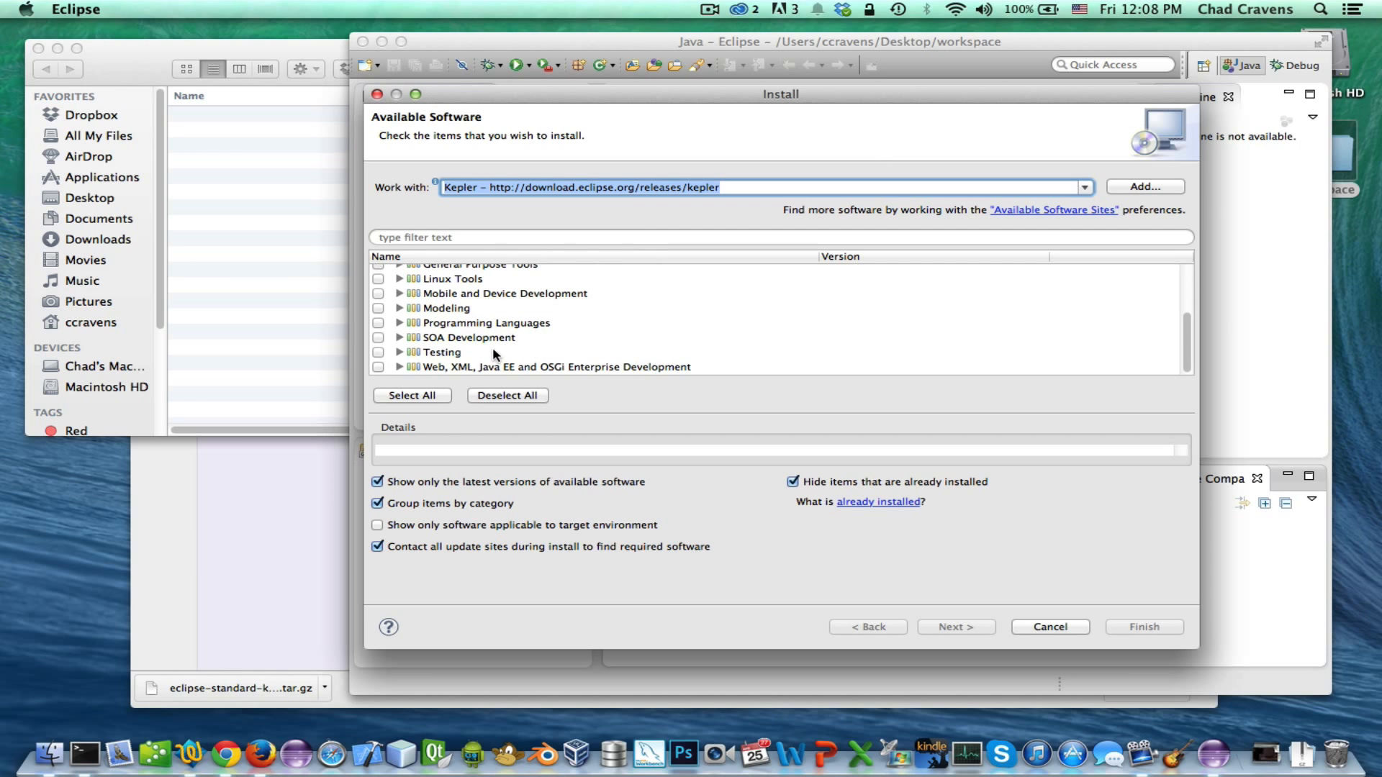
scroll(474, 352, "up", 1)
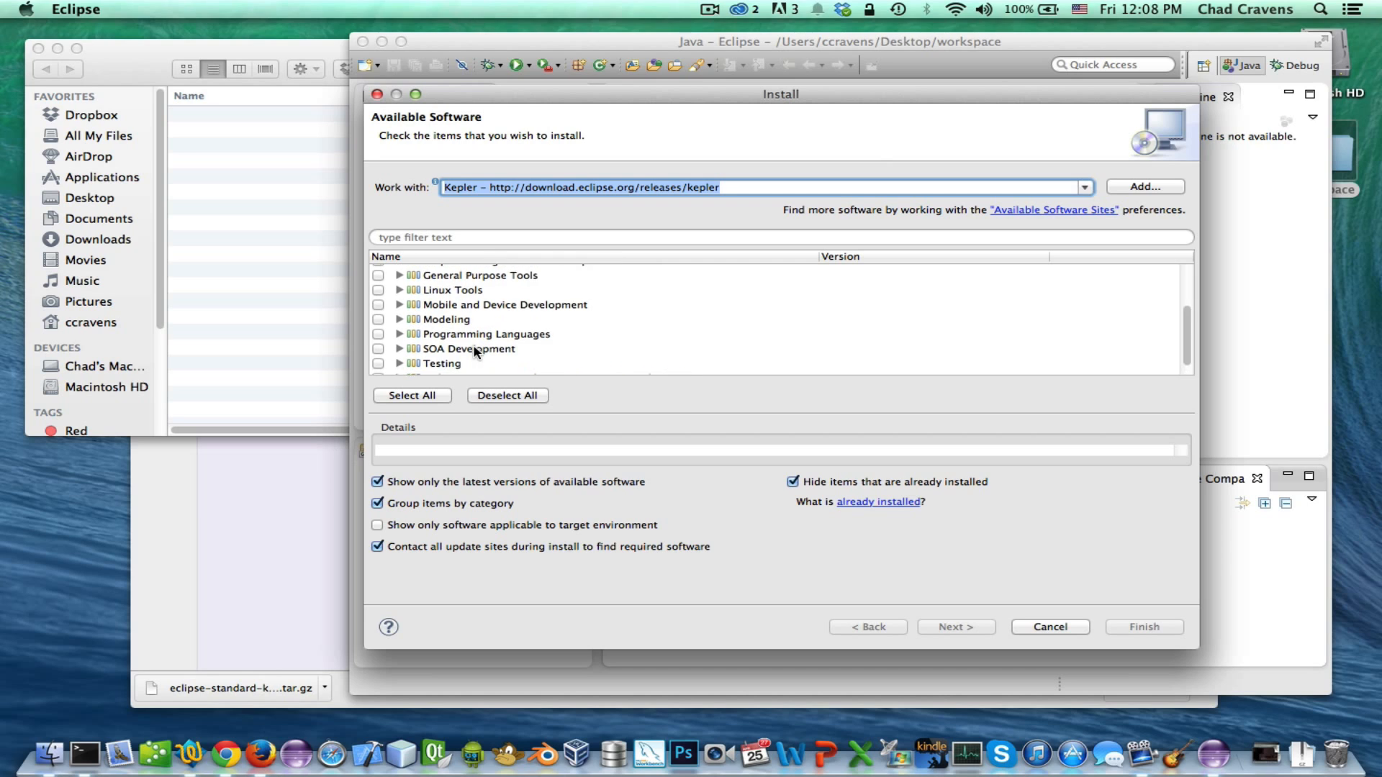
left_click(398, 363)
scroll(438, 326, "down", 4)
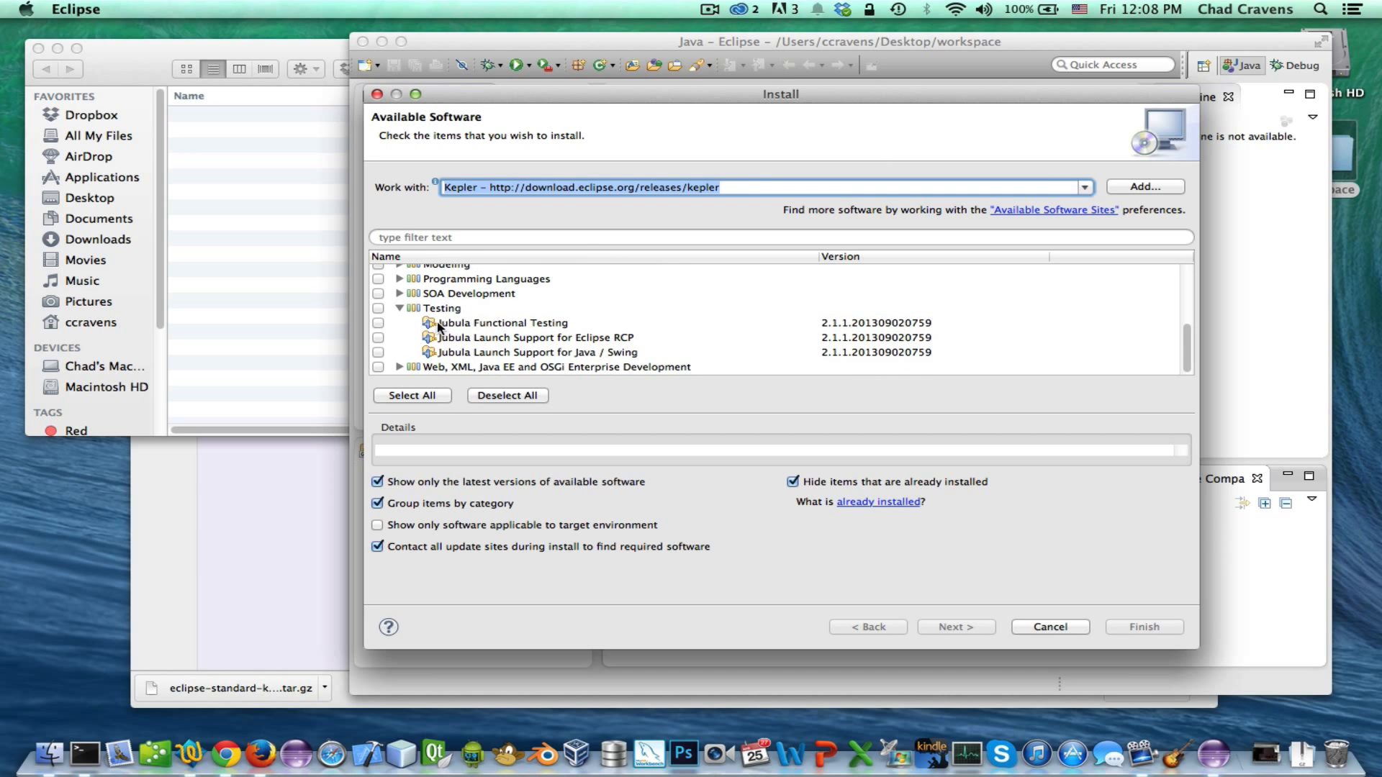
left_click(400, 306)
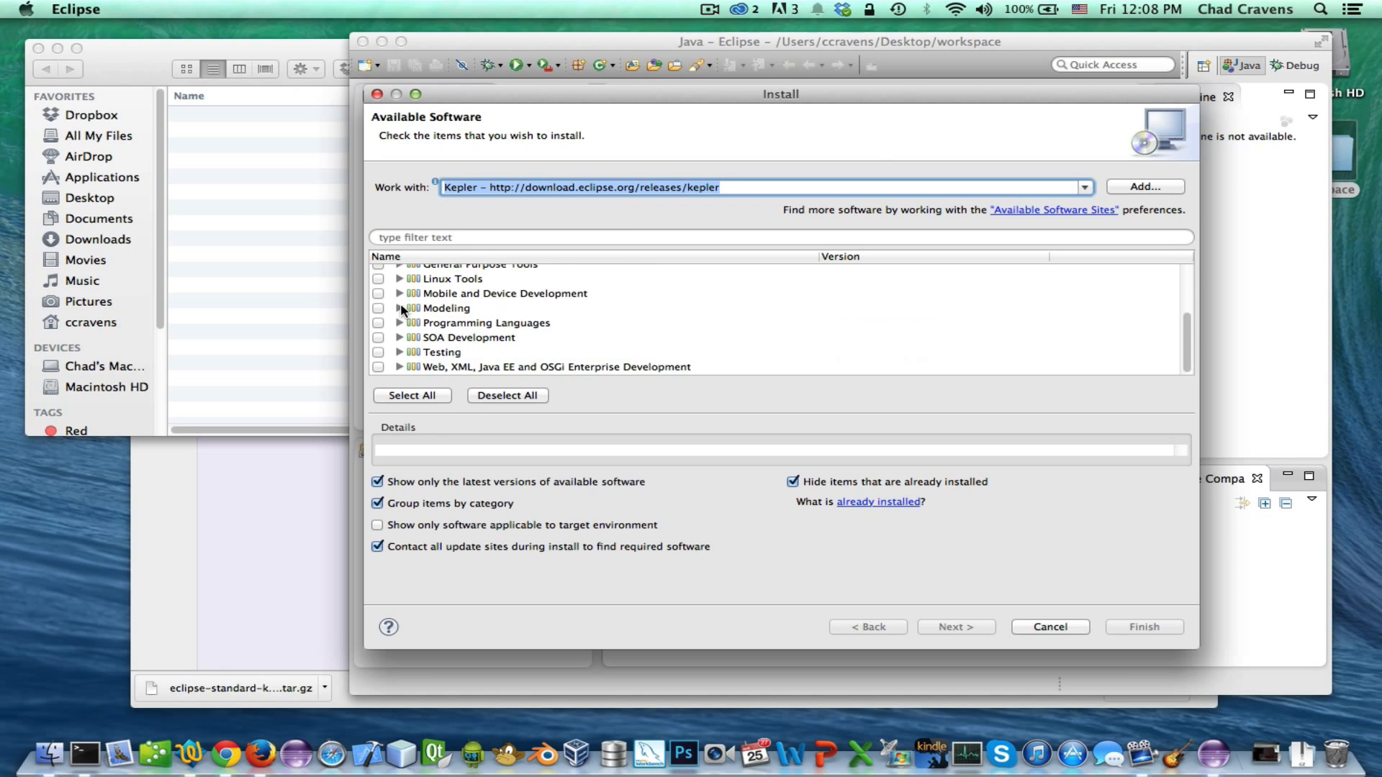
scroll(610, 295, "up", 2)
scroll(611, 298, "down", 2)
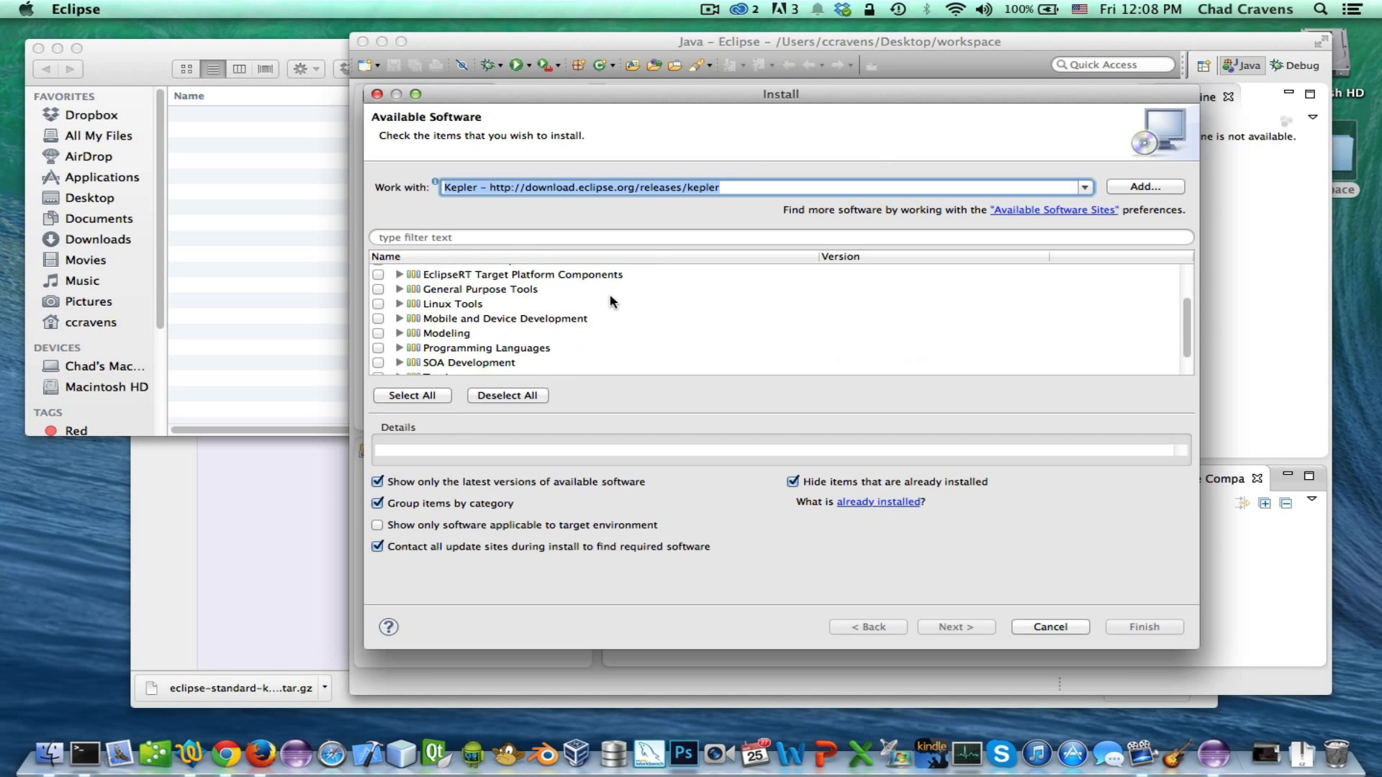
Examine the packages in the Programming Languages category, including the description of Eclipse XML Editors and Tools
left_click(399, 349)
scroll(450, 327, "down", 5)
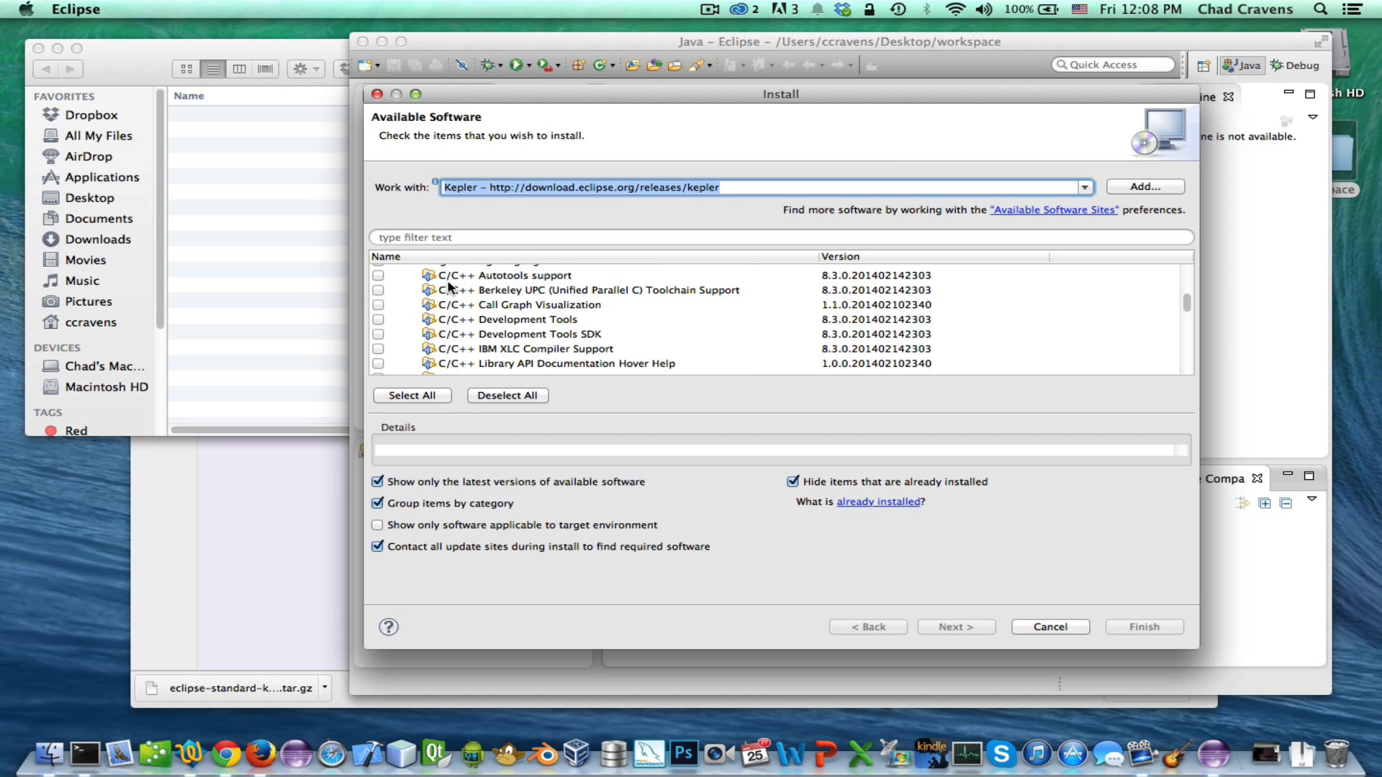
scroll(449, 286, "down", 8)
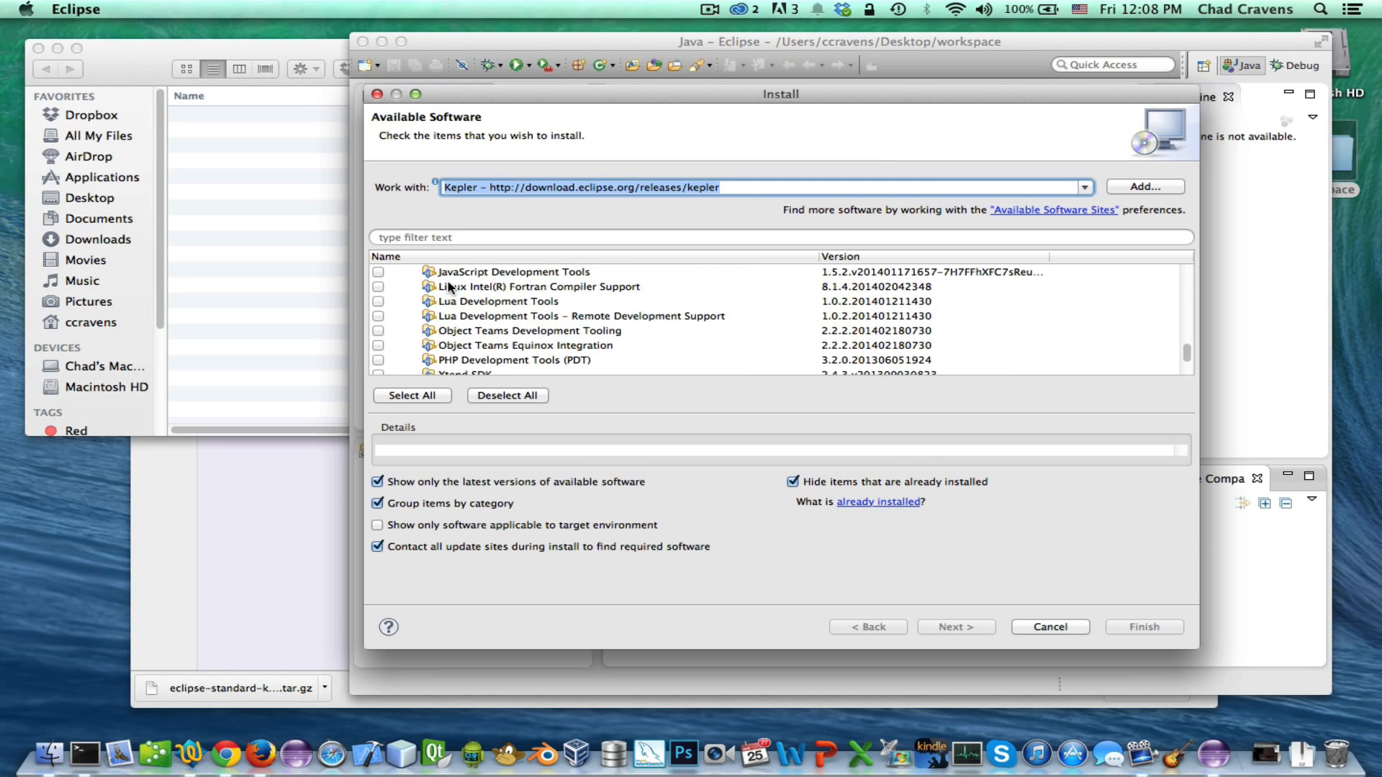
scroll(450, 287, "down", 3)
scroll(439, 287, "up", 5)
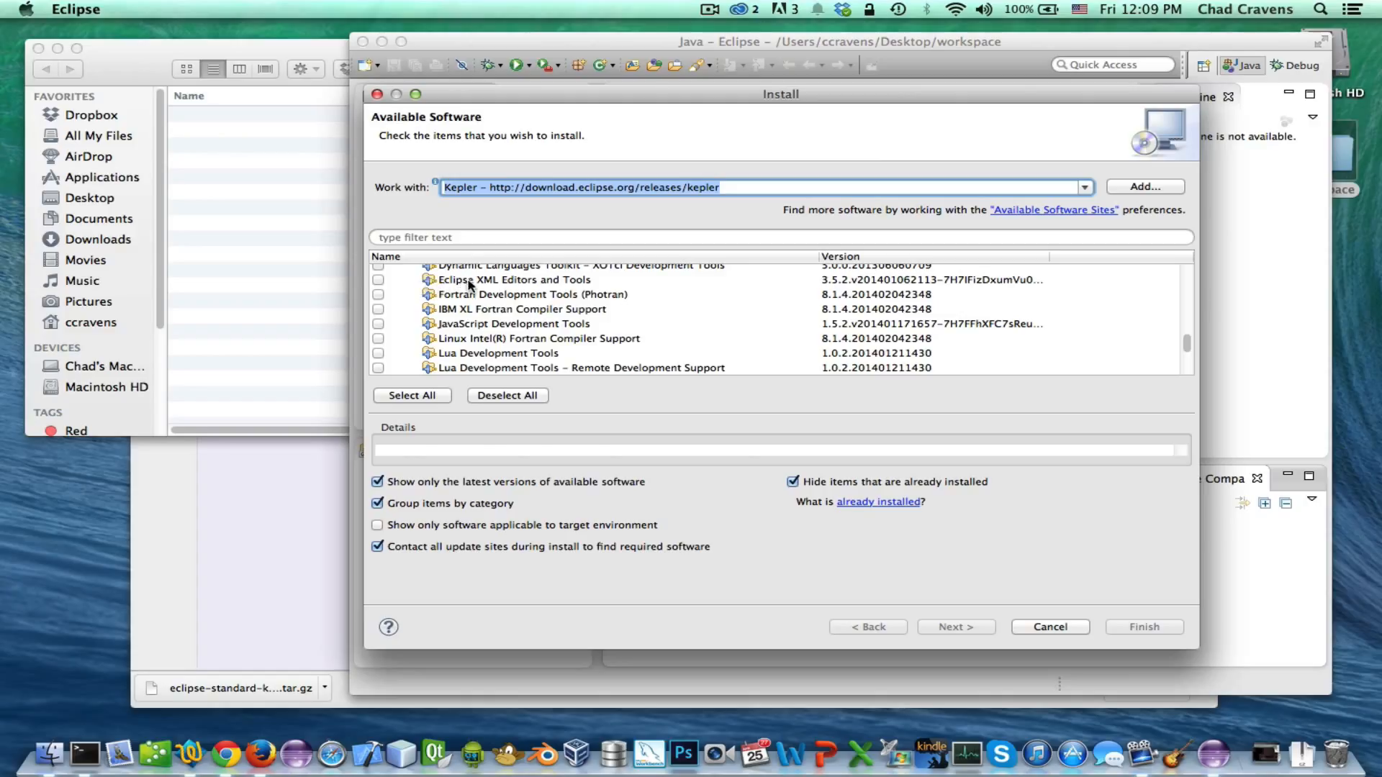
left_click(432, 282)
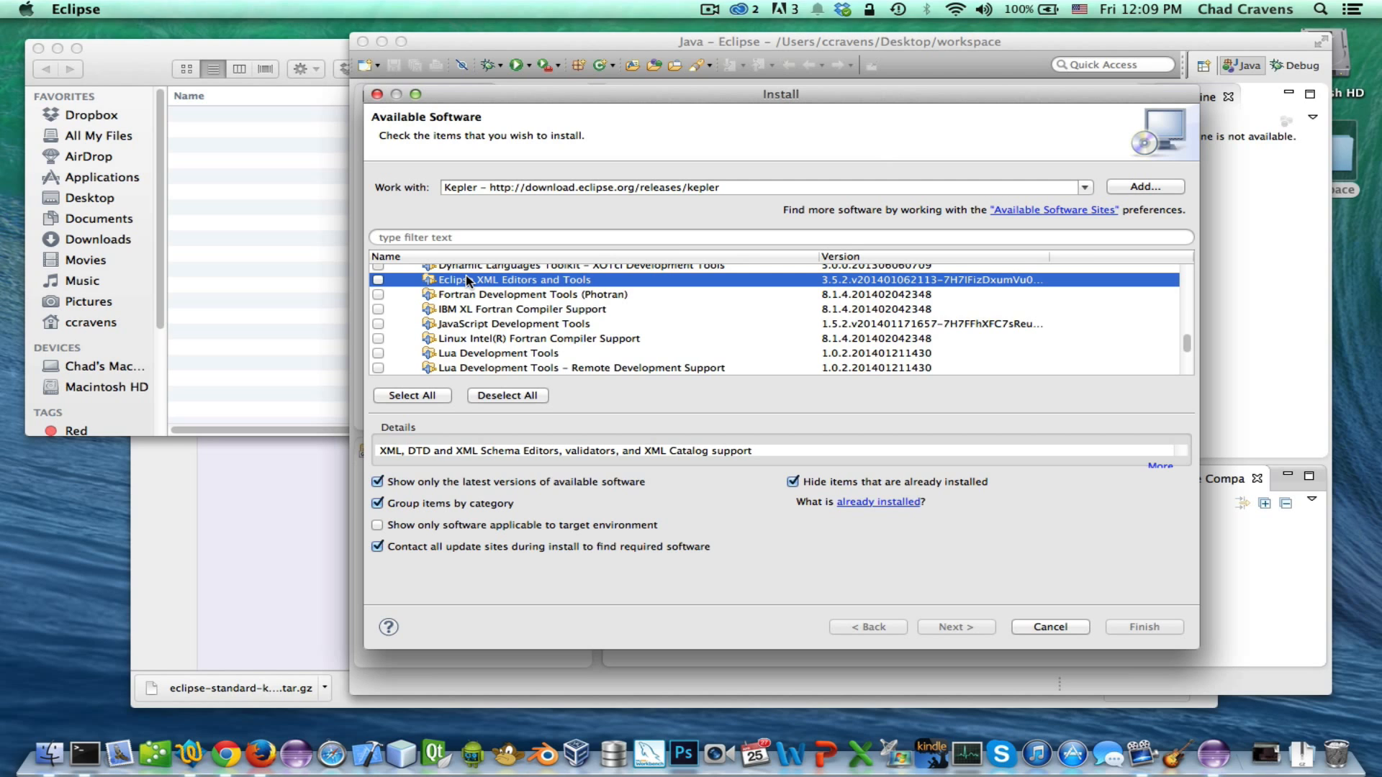
scroll(466, 281, "down", 3)
scroll(466, 281, "up", 6)
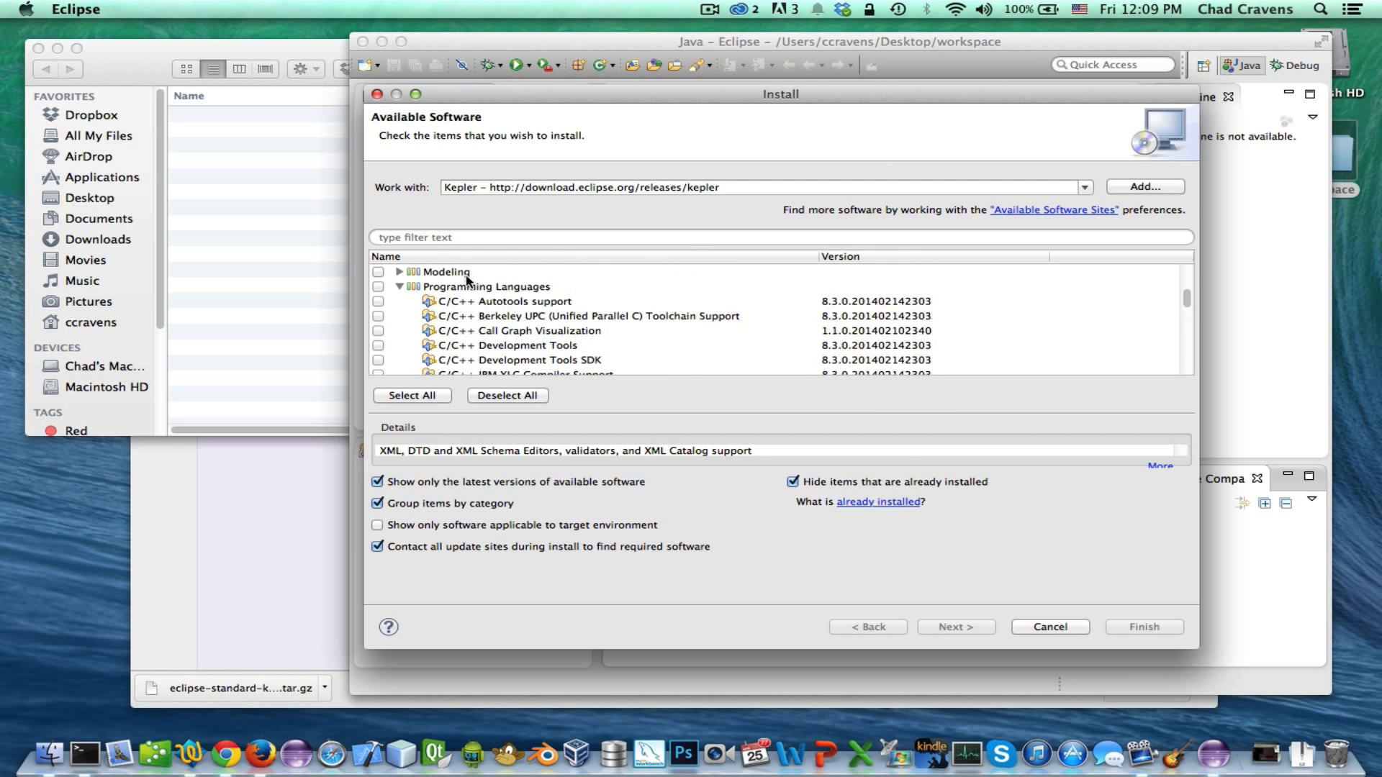
left_click(398, 287)
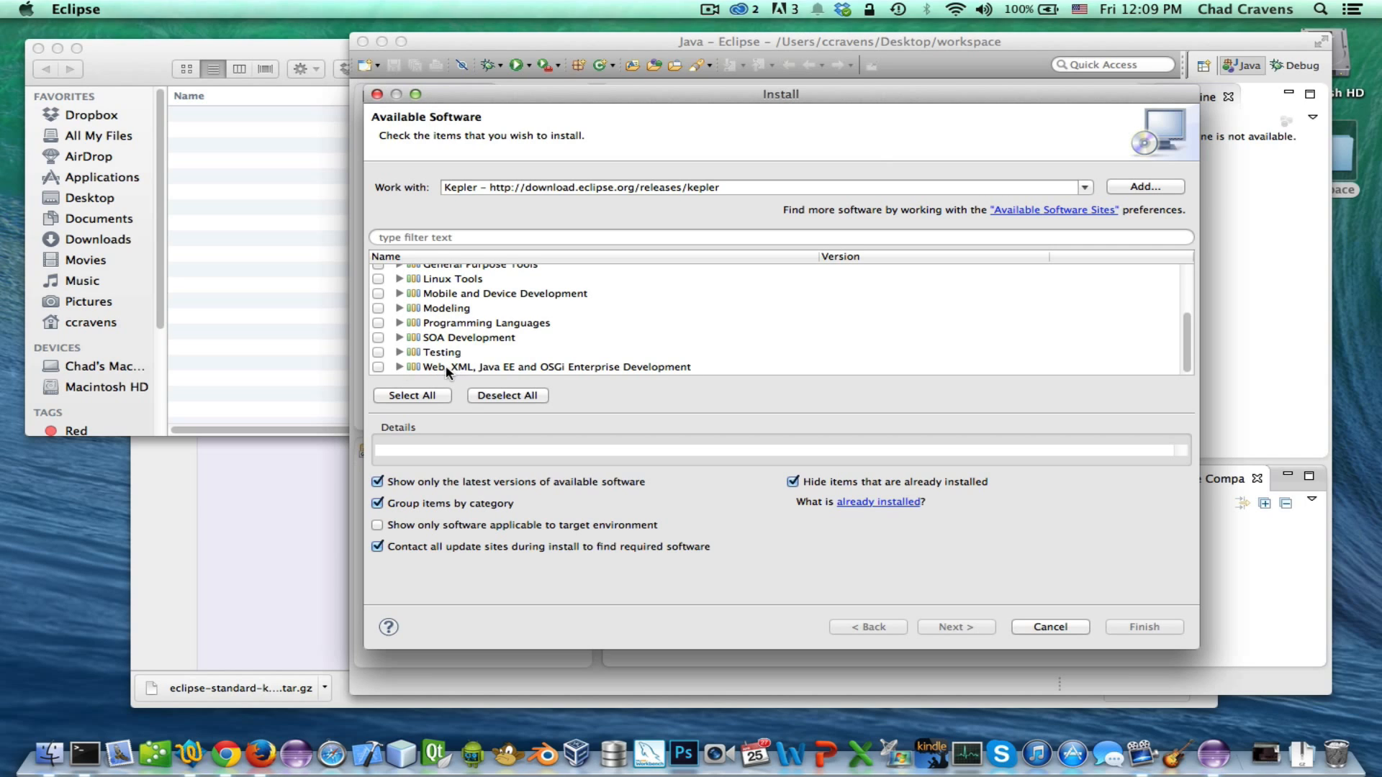
Mark Eclipse Web Developer Tools in the Web, XML, Java EE and OSGi Enterprise Development category for installation
left_click(399, 367)
scroll(465, 339, "down", 5)
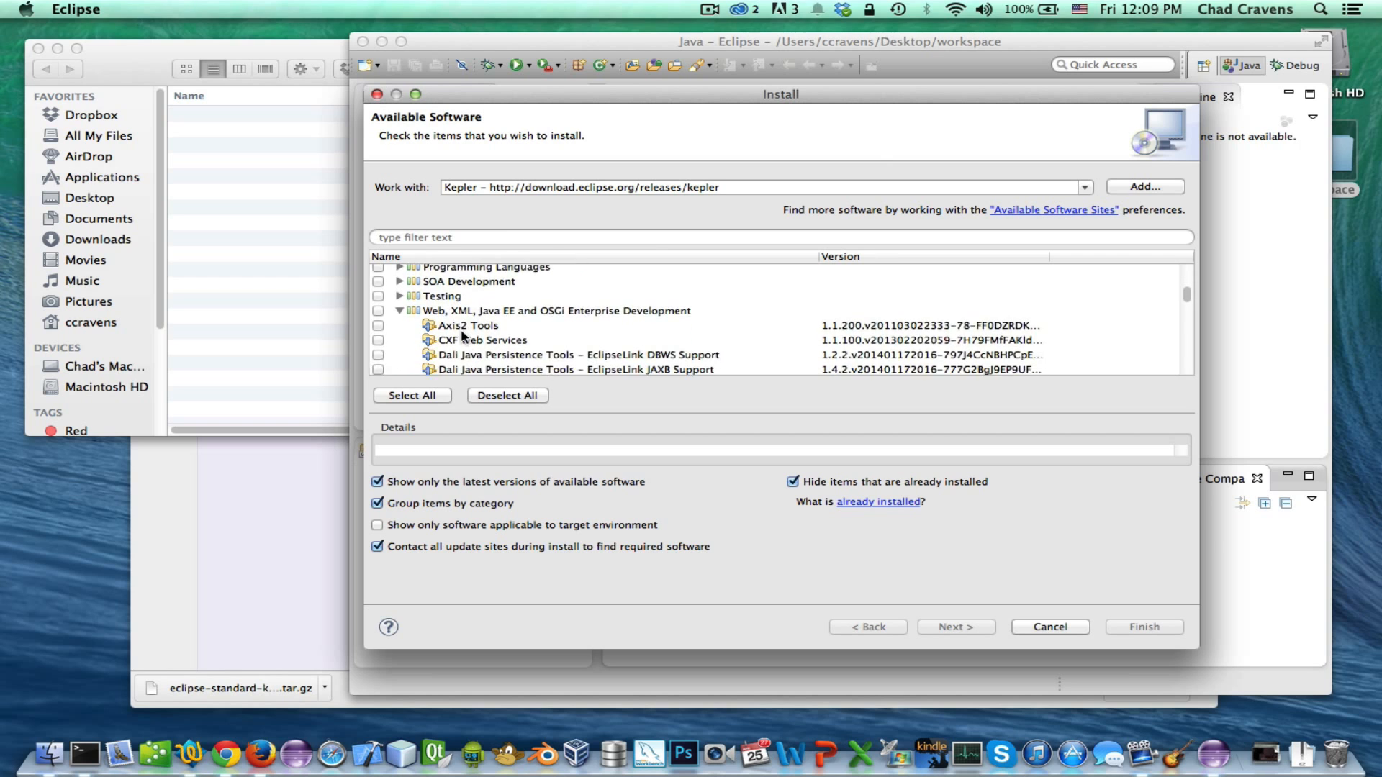
scroll(465, 338, "down", 10)
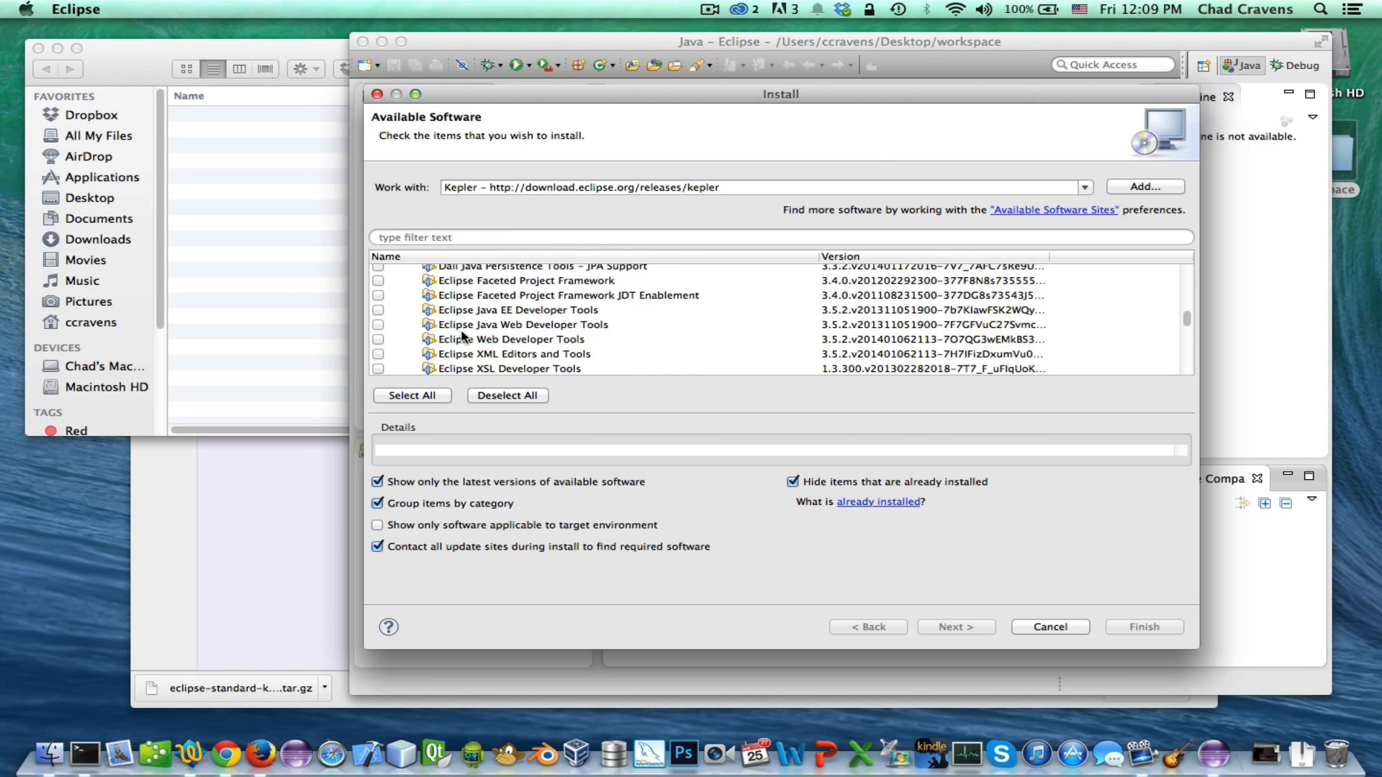
scroll(465, 336, "up", 3)
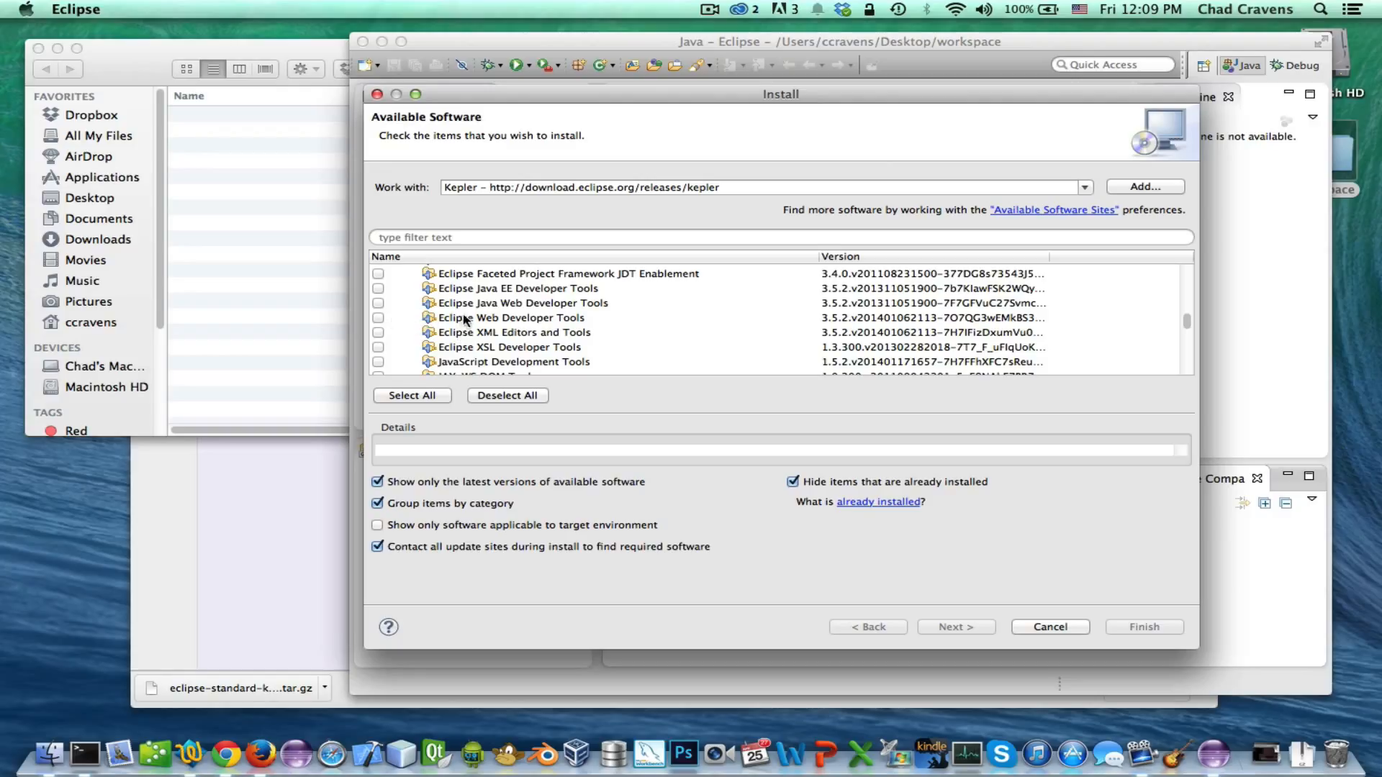
left_click(377, 317)
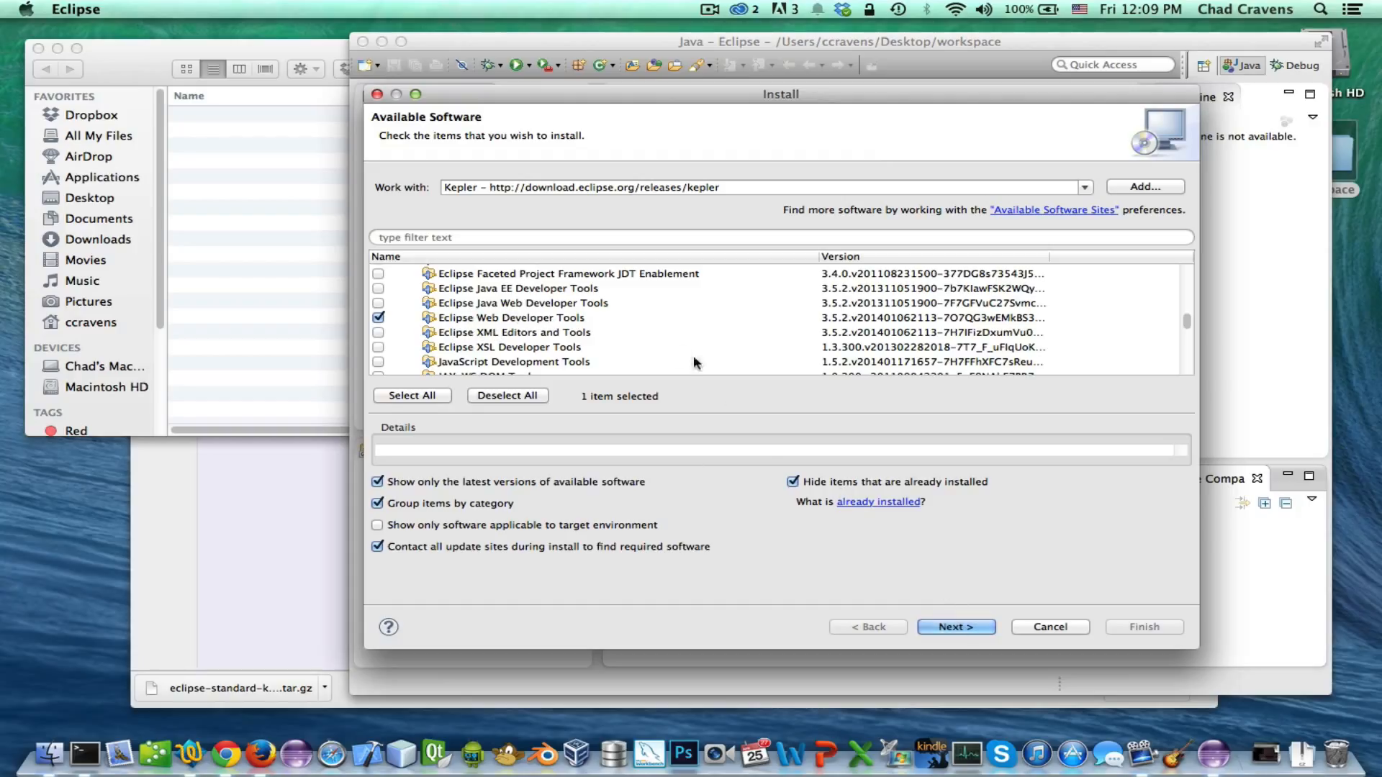
Proceed through the install details, accept the license agreement and start installing Eclipse Web Developer Tools
left_click(956, 629)
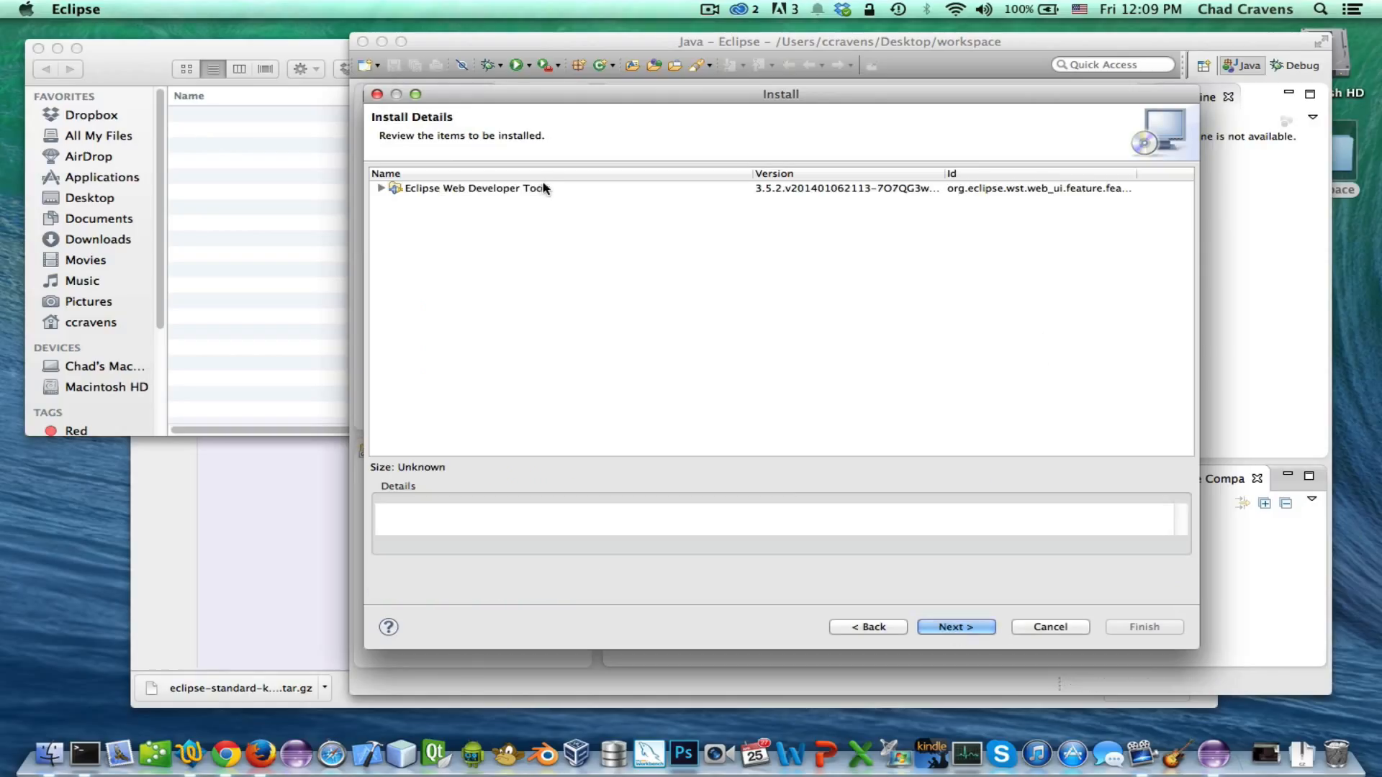
left_click(948, 625)
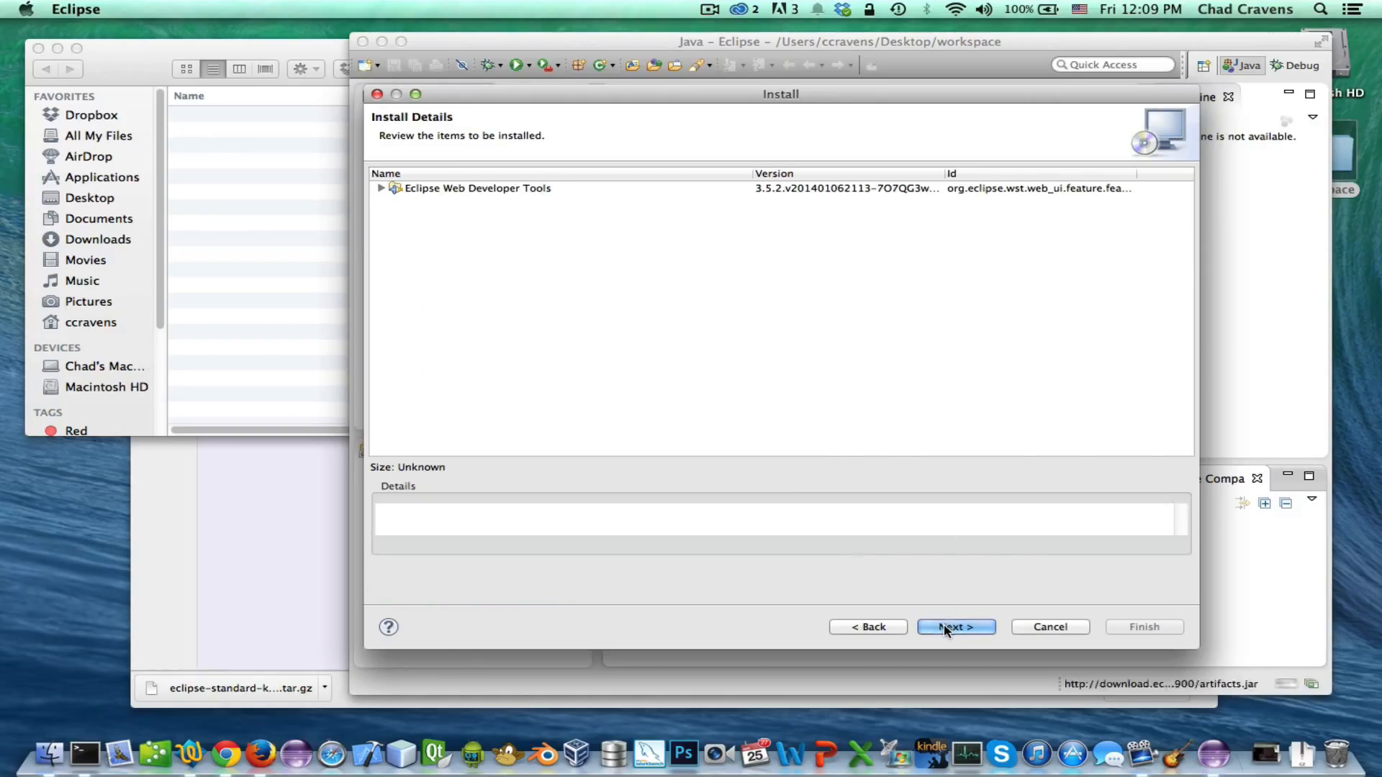
left_click(872, 527)
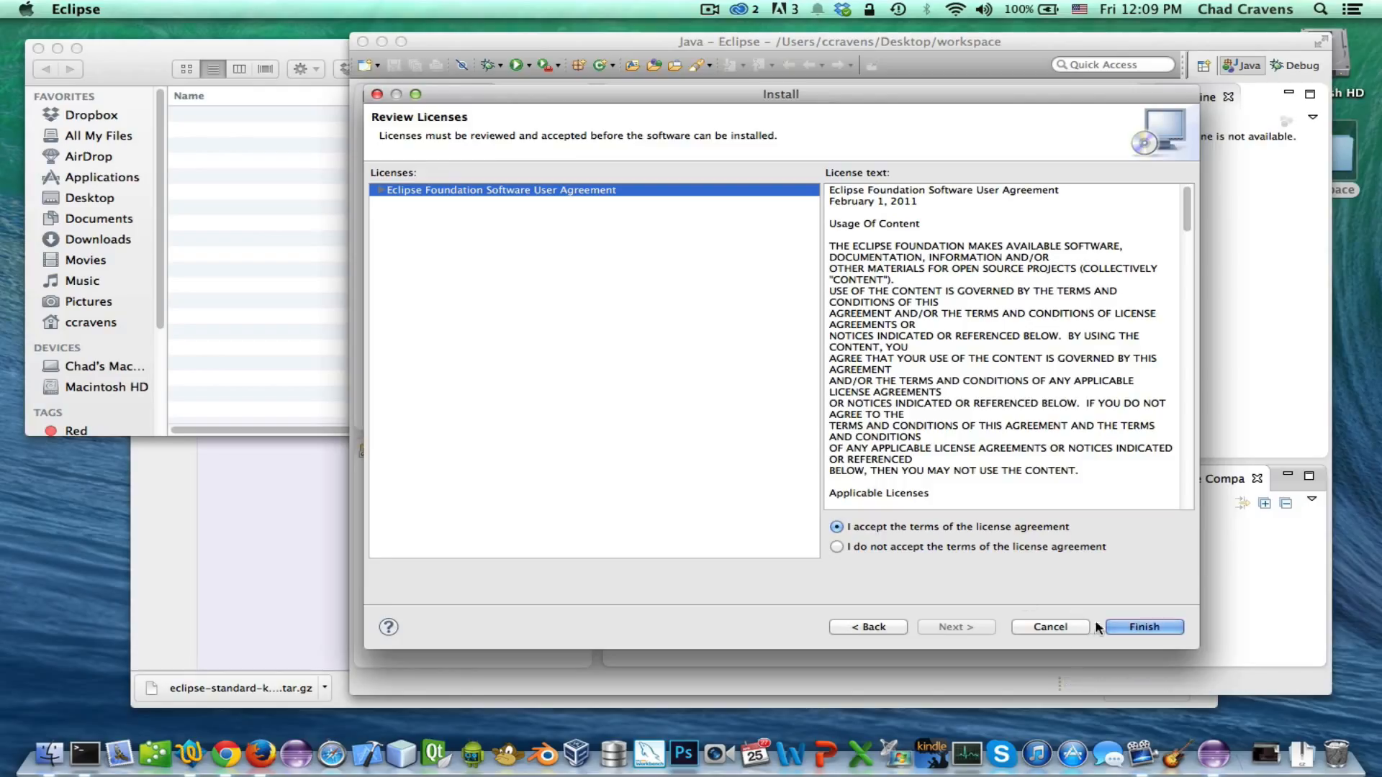
left_click(1120, 627)
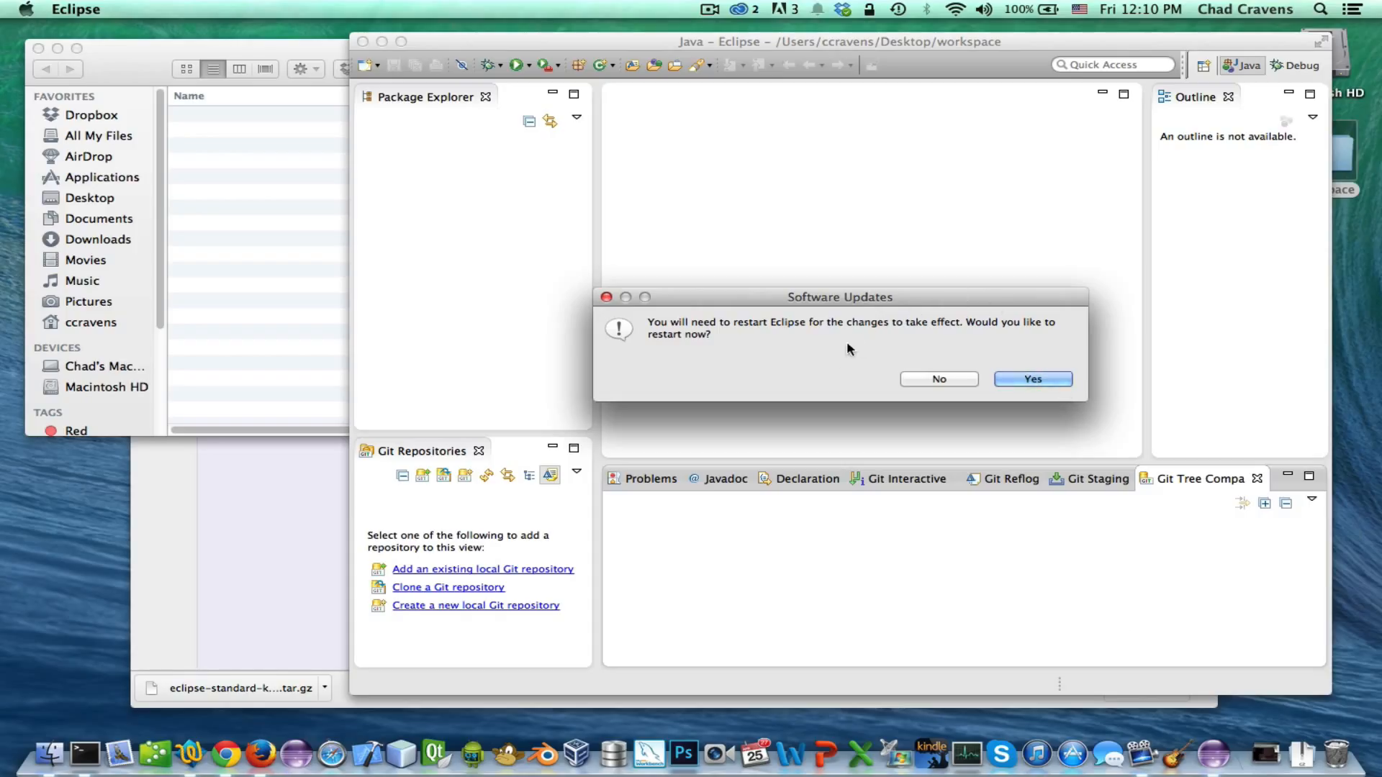
Restart Eclipse to apply the software changes, keeping the workspace folder on the Desktop
left_click(1035, 380)
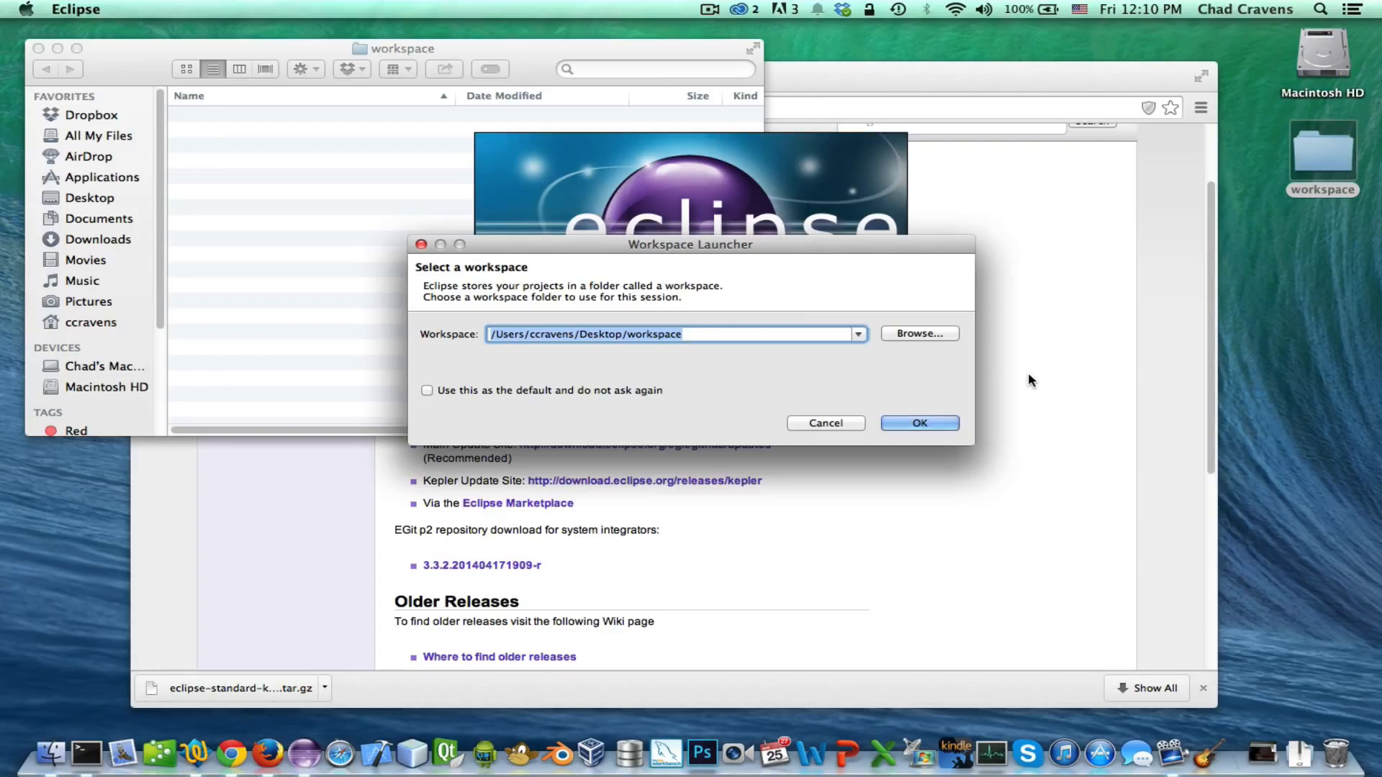
left_click(589, 334)
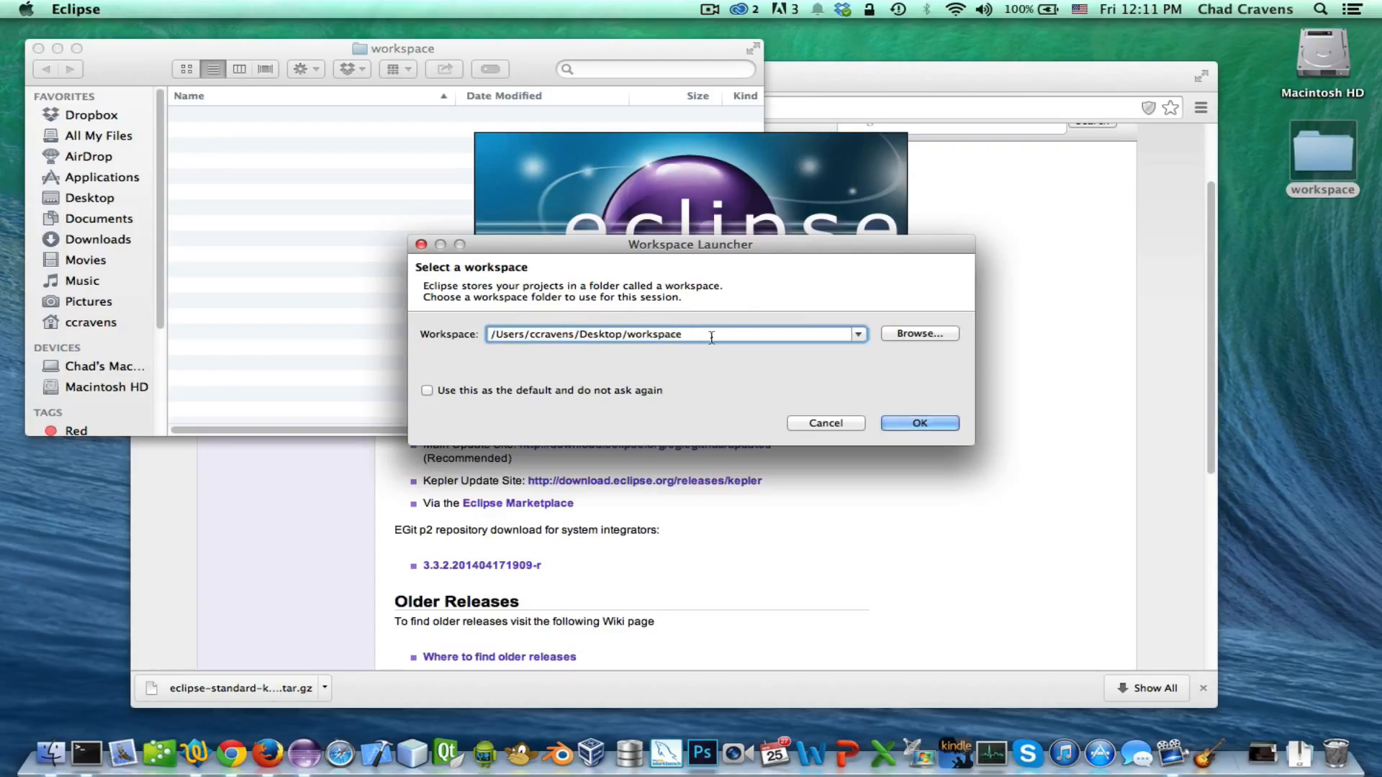
left_click(899, 431)
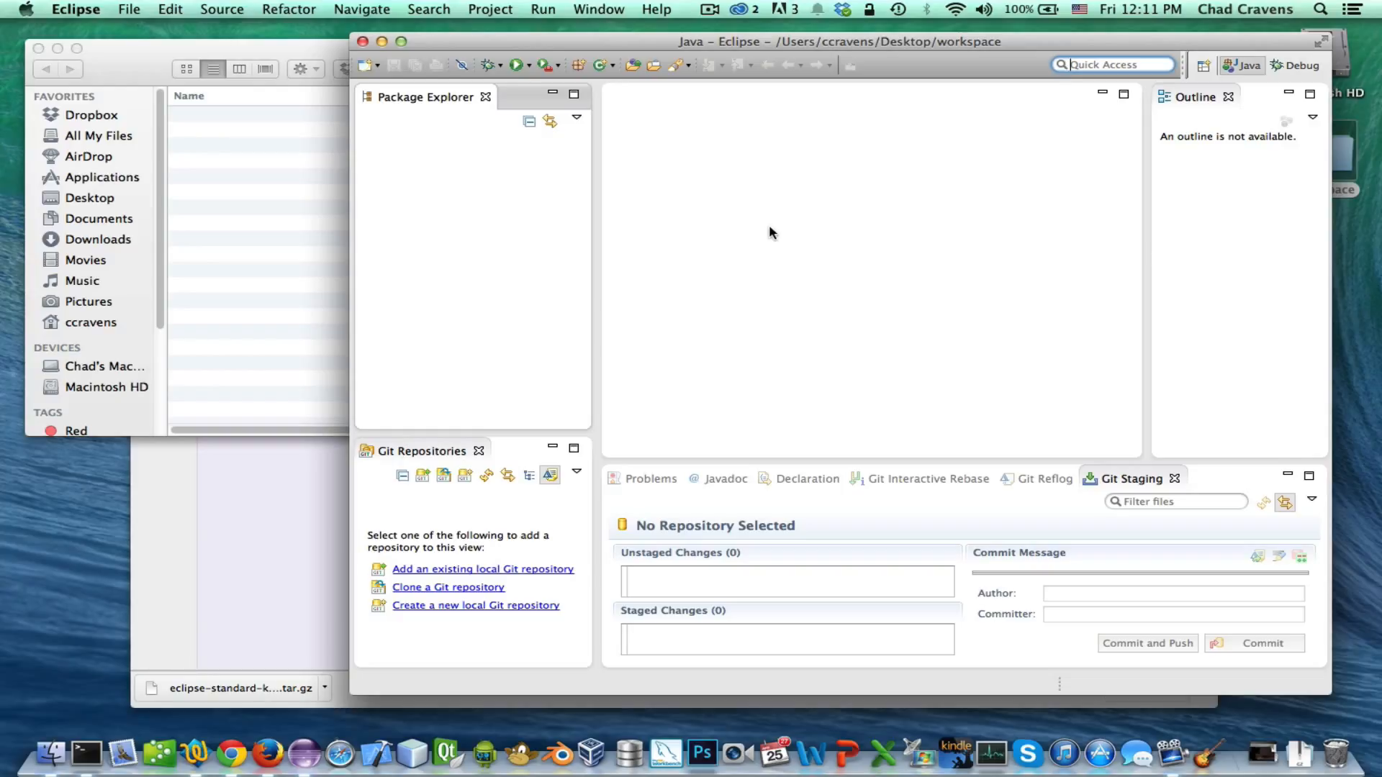
Open the Web perspective
left_click(1205, 67)
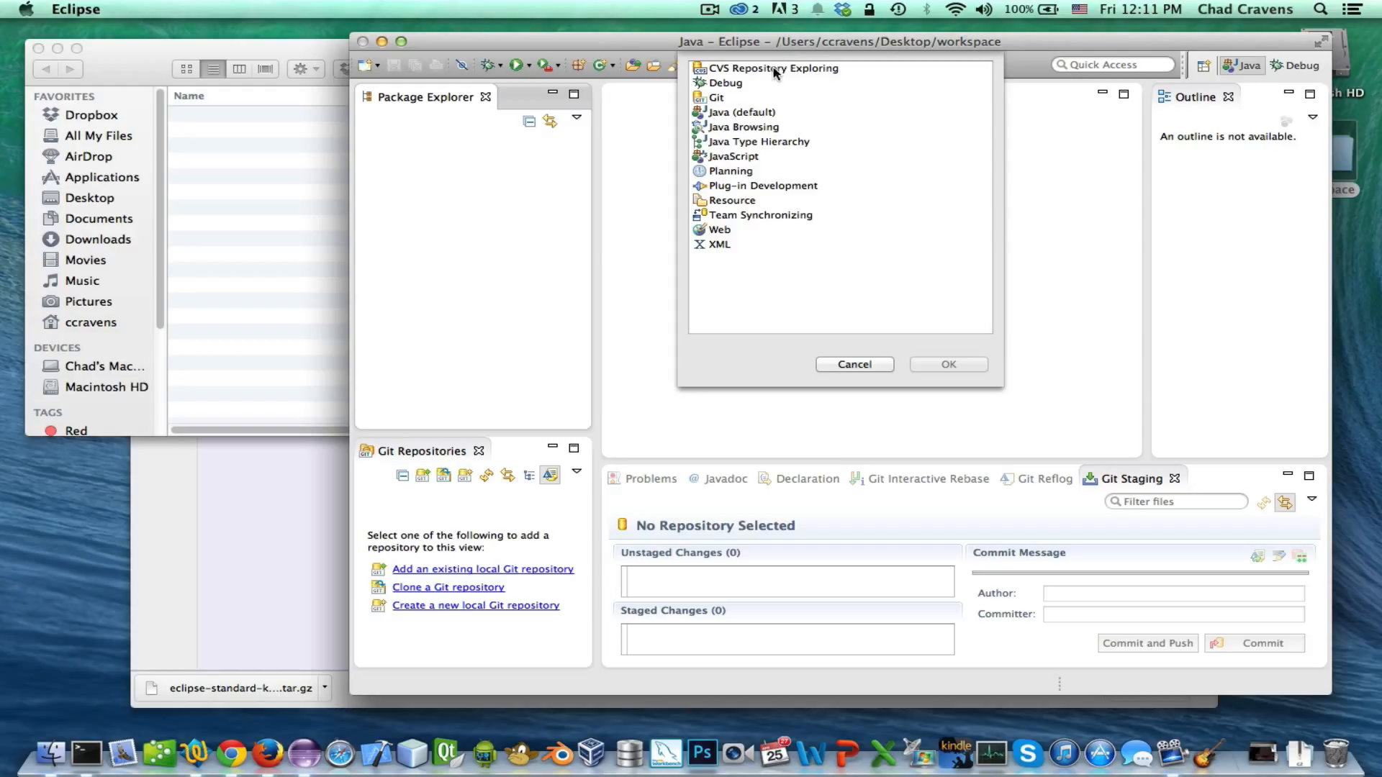
left_click(727, 231)
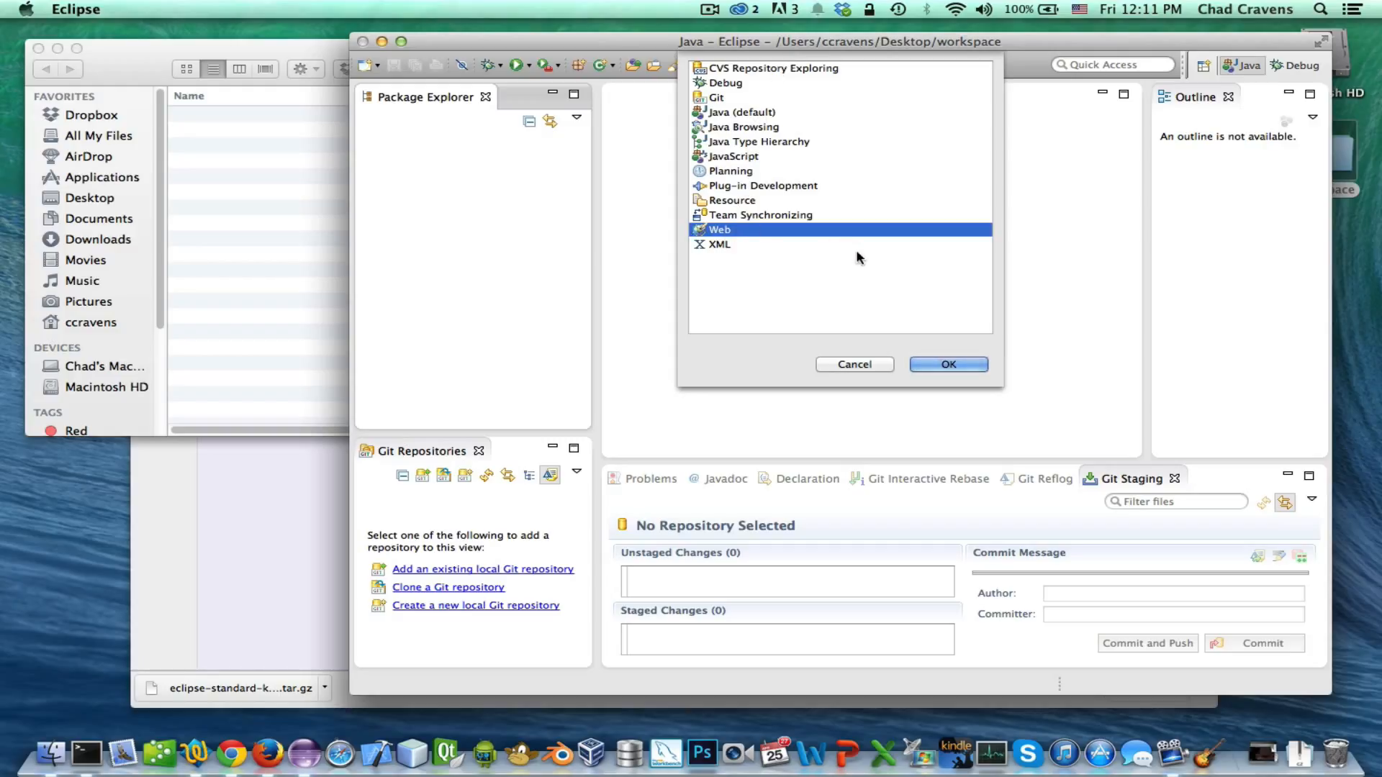
left_click(938, 364)
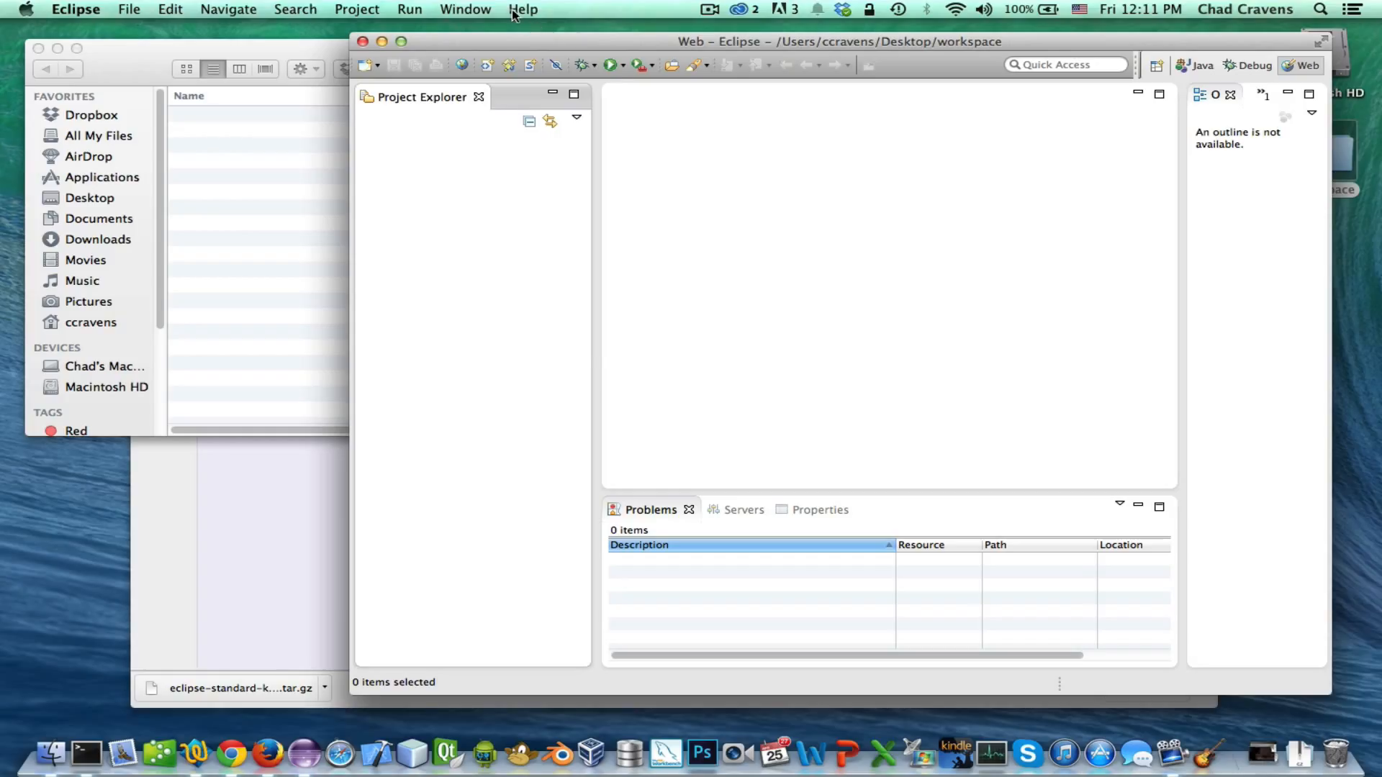
Open all five Git views, from Git Interactive Rebase through Git Tree Compare, in the Web perspective
left_click(472, 11)
mouse_move(512, 167)
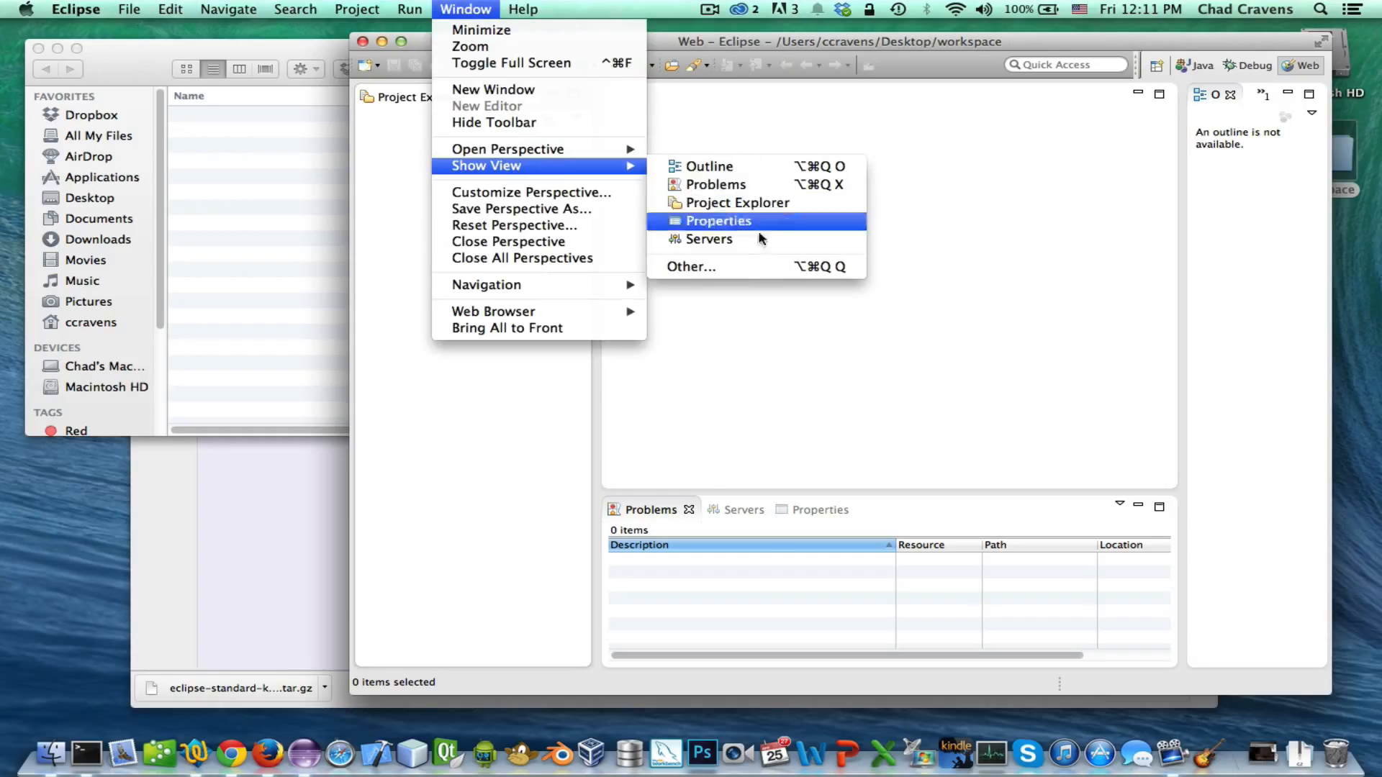
left_click(720, 266)
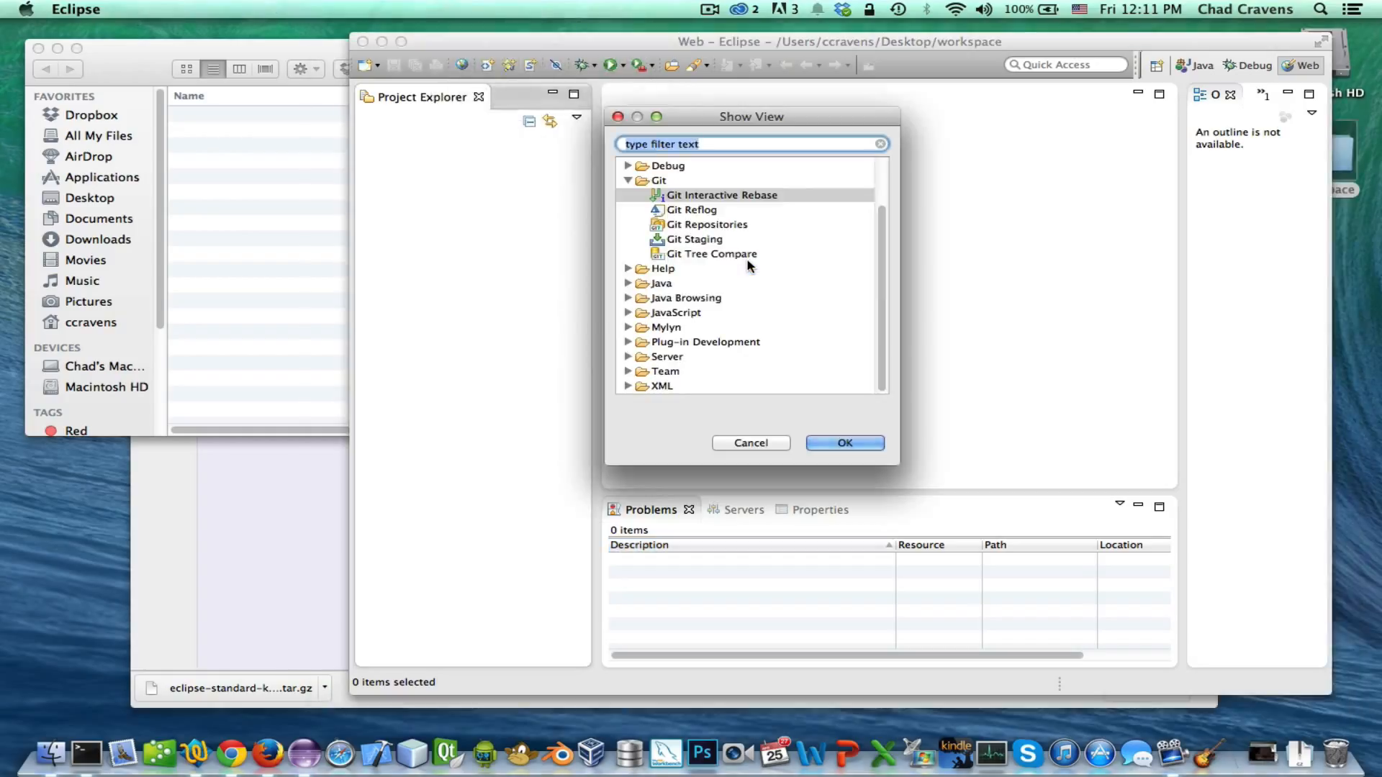
left_click(629, 181)
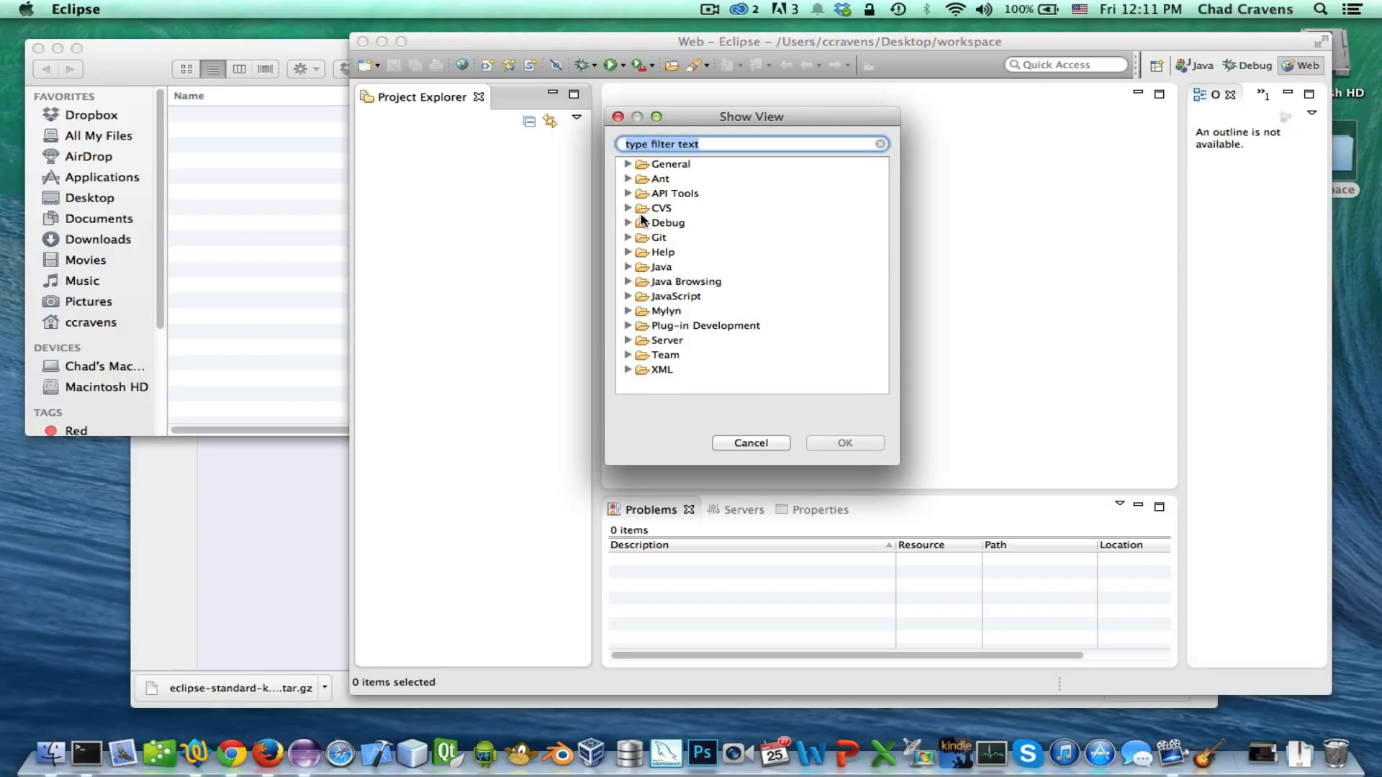
left_click(621, 239)
left_click(626, 238)
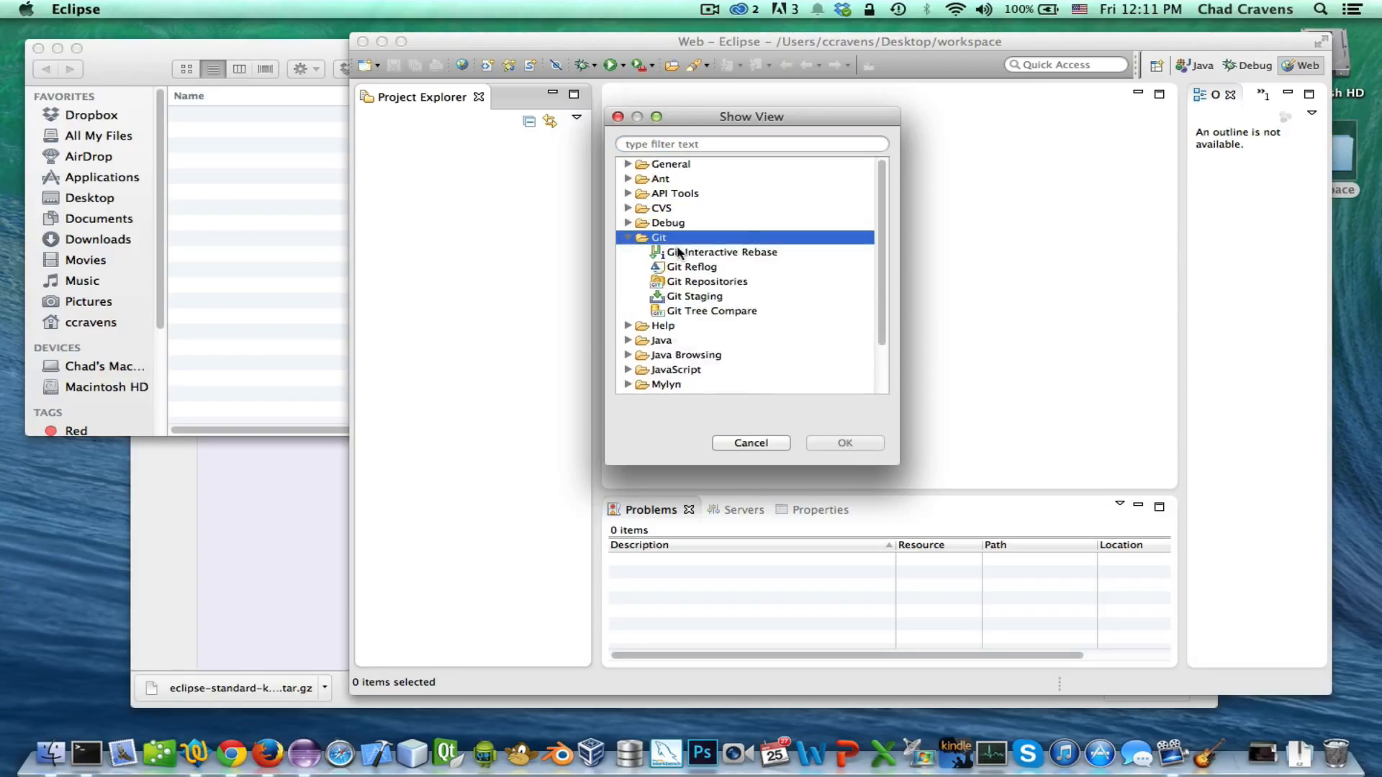
left_click(678, 252)
left_click(684, 311, "shift")
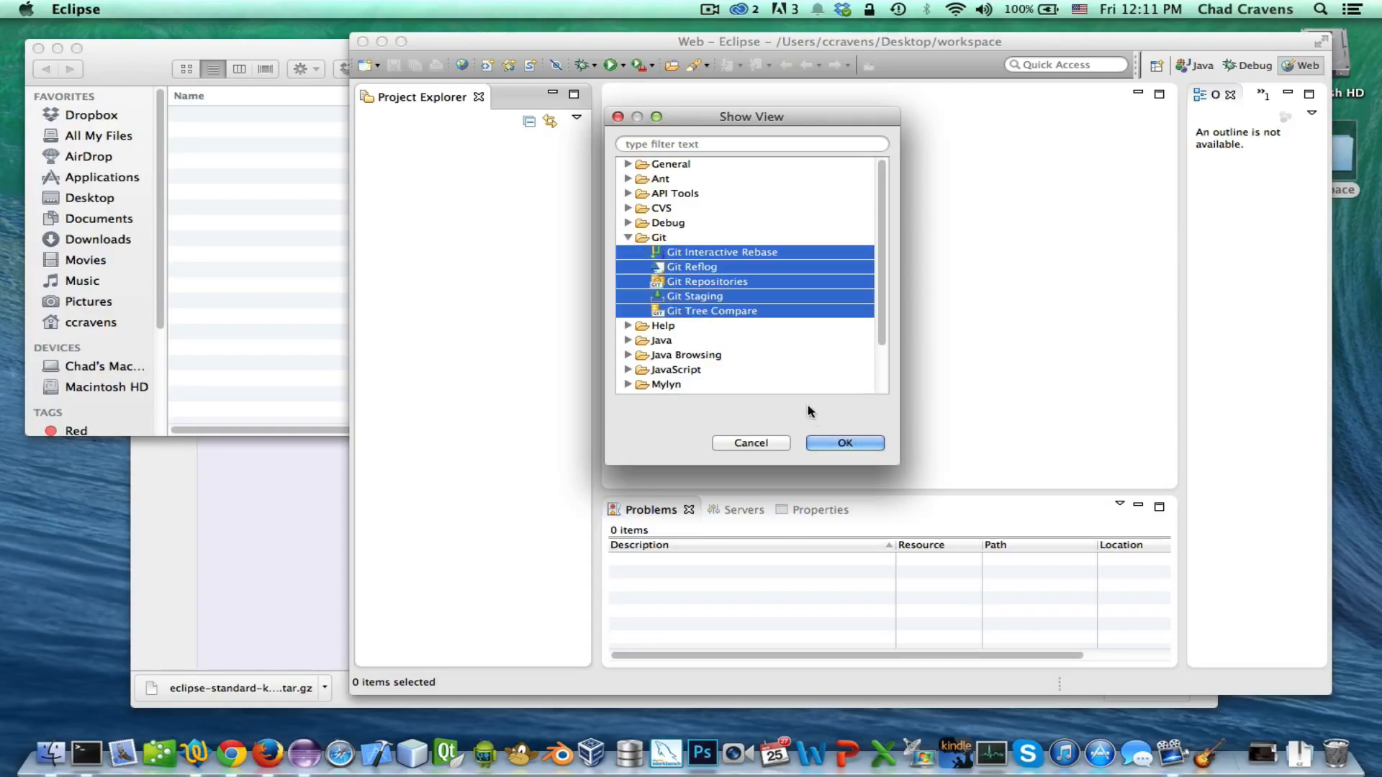
left_click(832, 443)
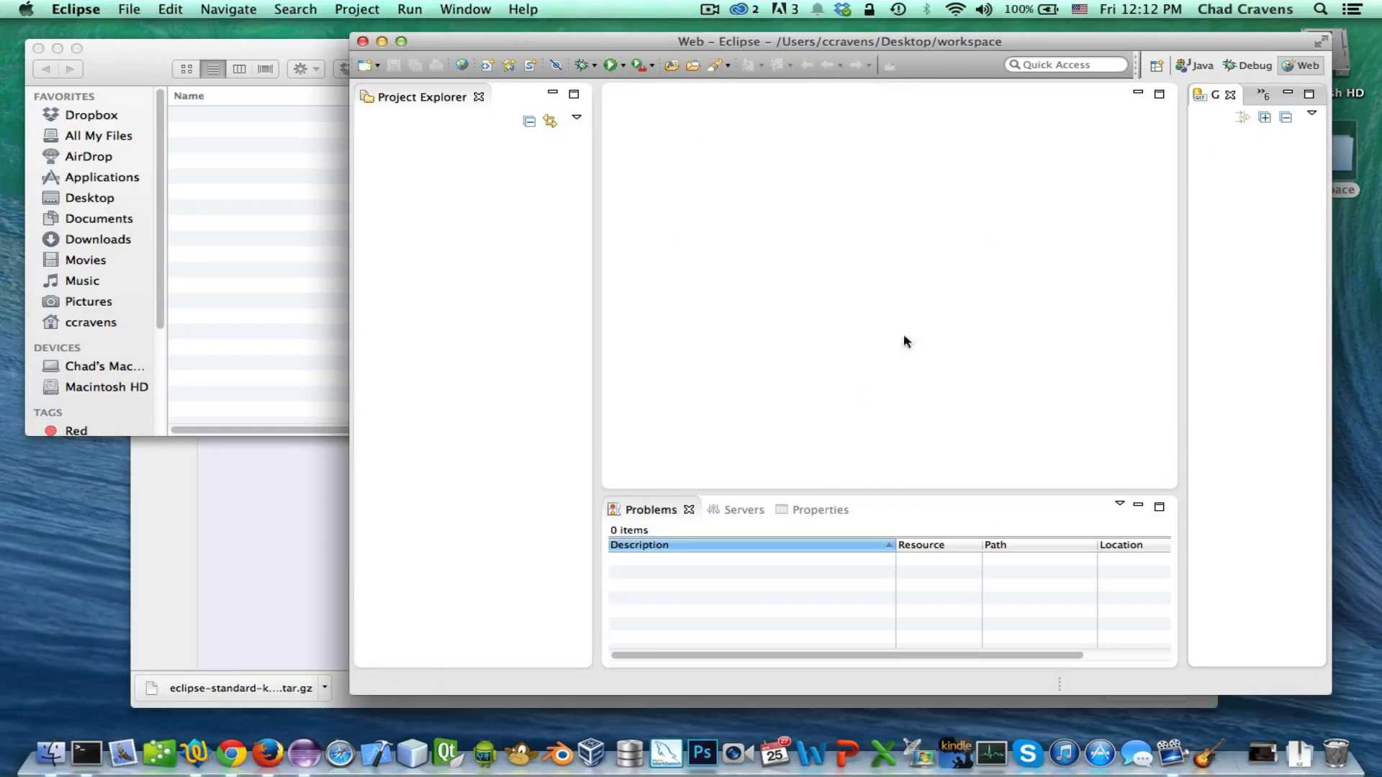
Widen the Outline view group and move the Git Tree Compare and Git Staging views into the Problems view group
left_click_drag(1182, 172, 1103, 177)
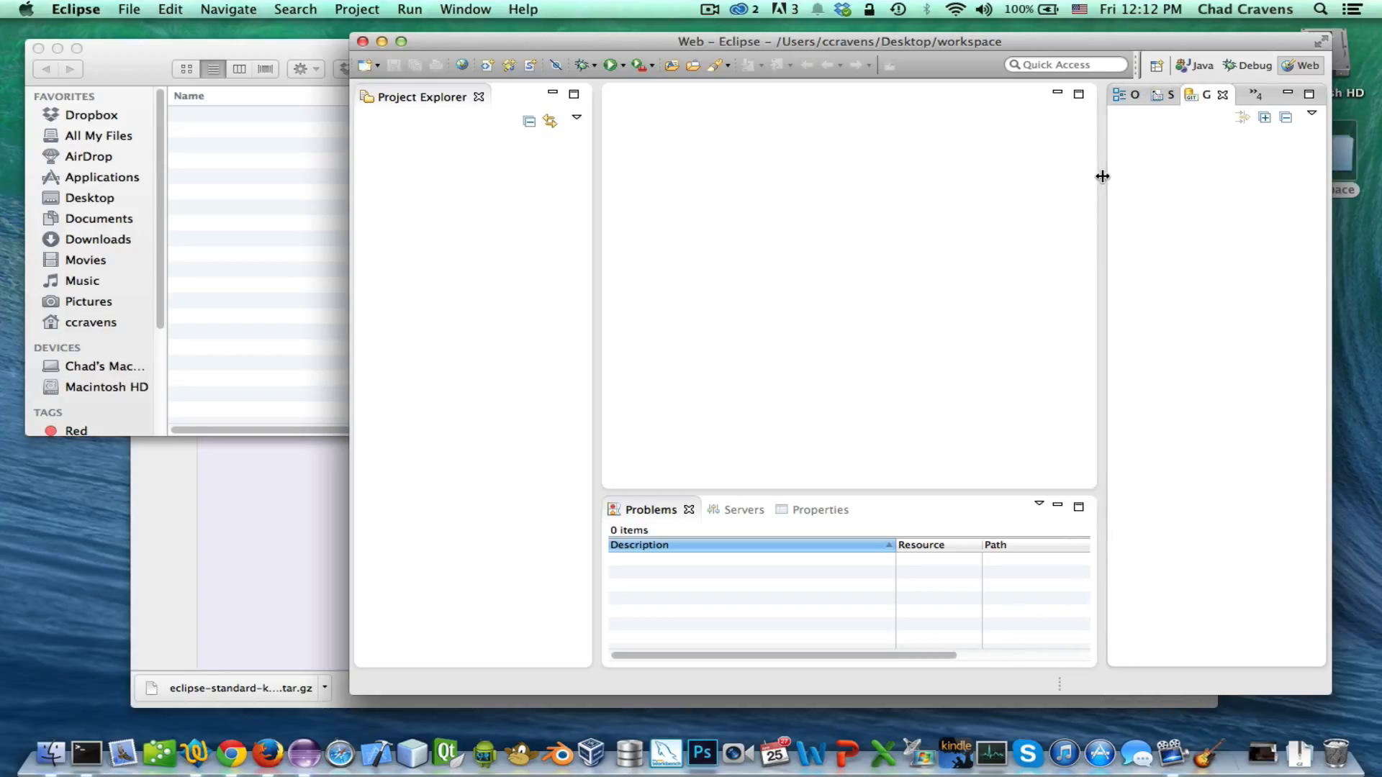
left_click(1198, 96)
left_click_drag(913, 337, 876, 510)
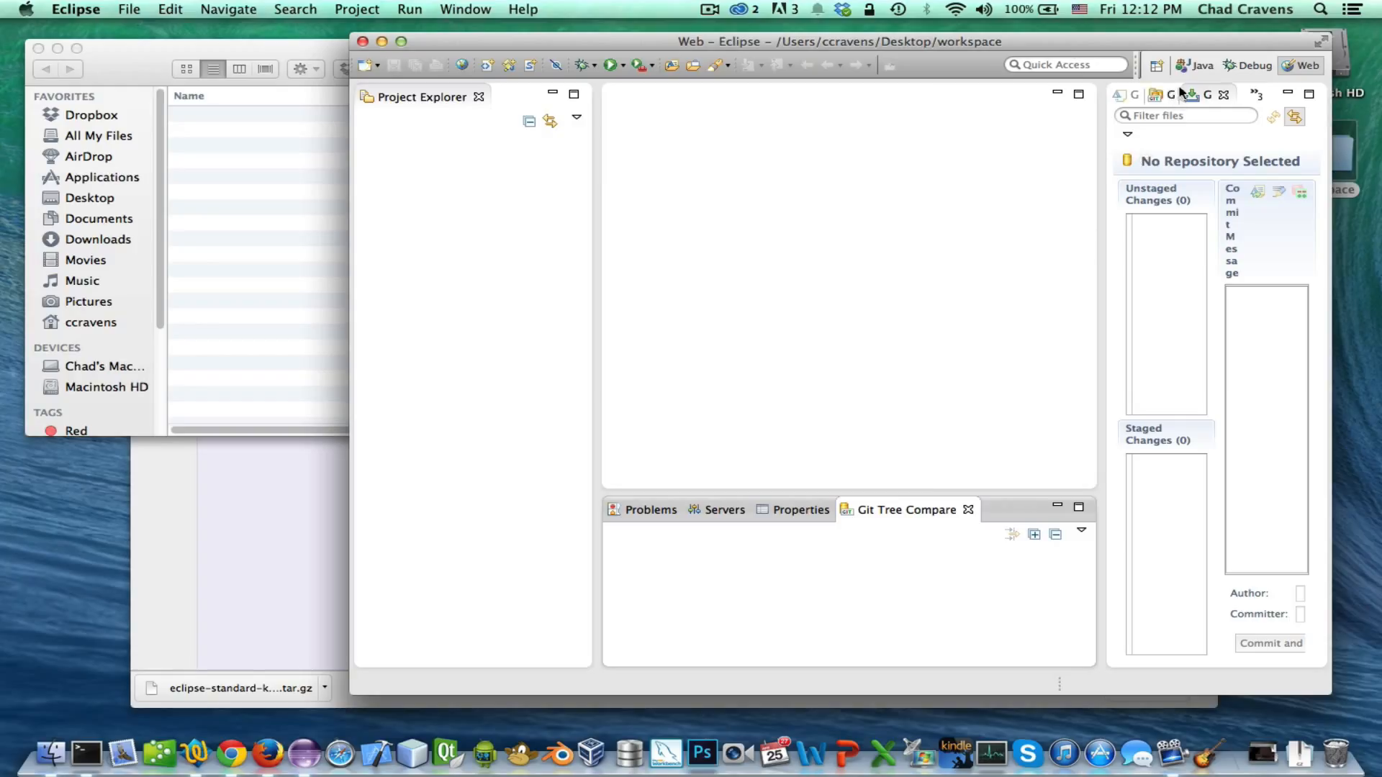
mouse_move(1205, 96)
left_mouse_down()
mouse_move(1049, 473)
mouse_move(1003, 511)
left_mouse_up()
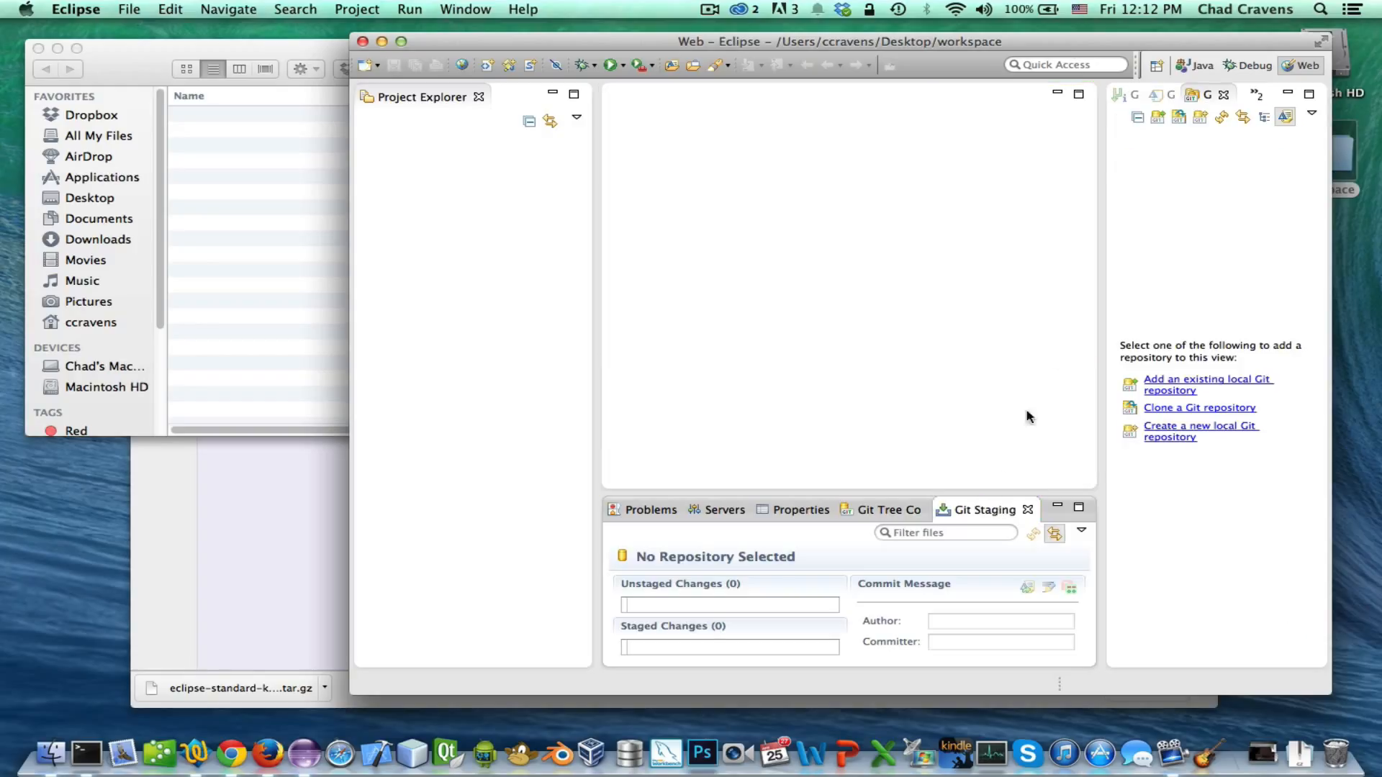
Dock the Git Repositories view below Project Explorer
left_click(1198, 94)
left_click_drag(1198, 96, 439, 629)
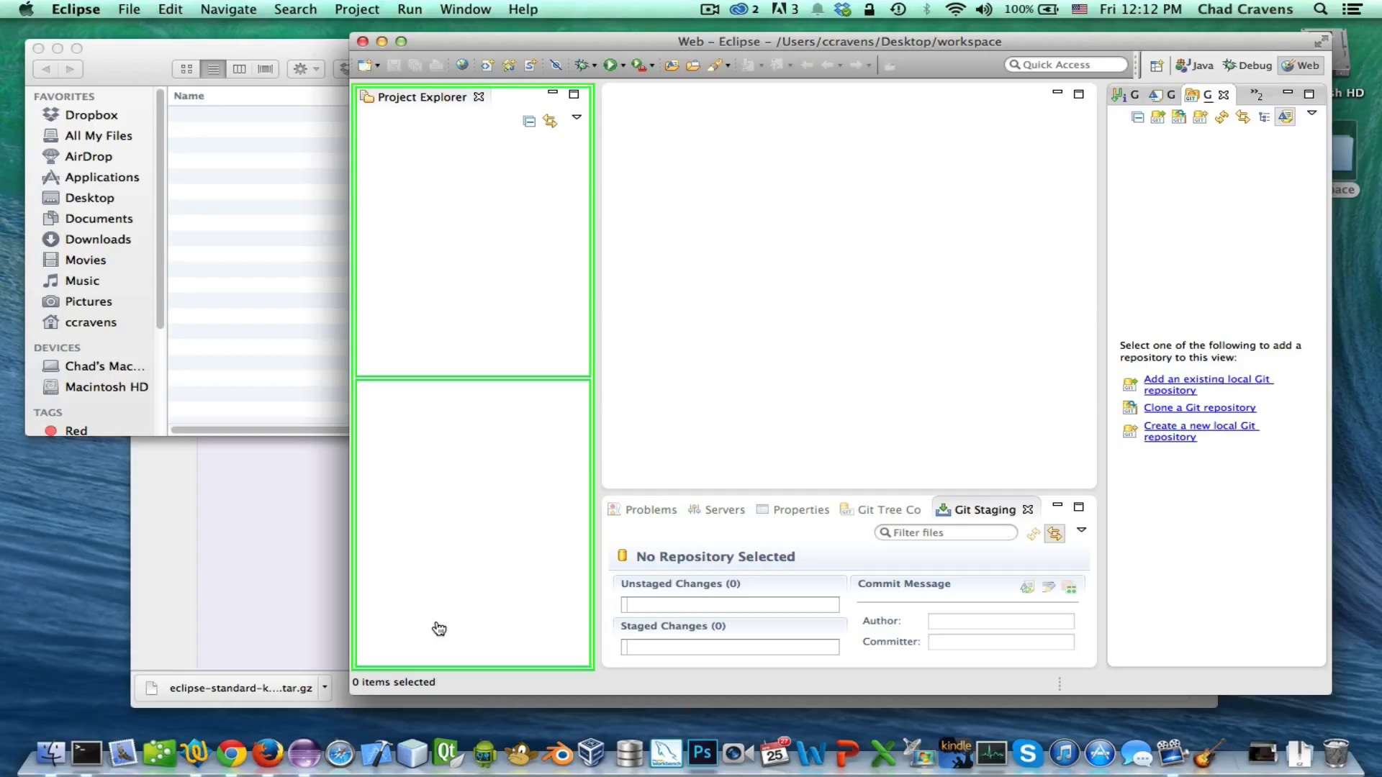
left_click_drag(439, 630, 438, 629)
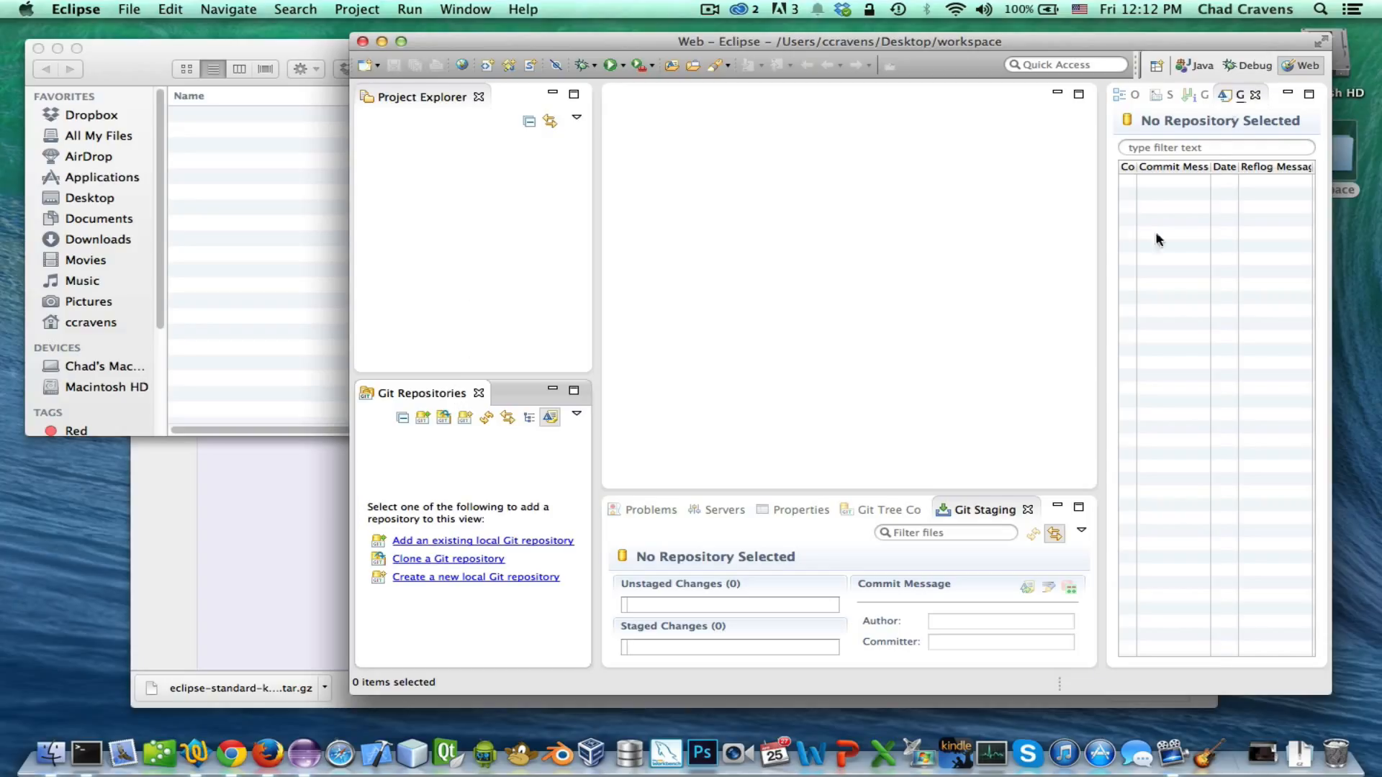
Move the Git Reflog and Git Interactive Rebase views into the Problems view group and make that group taller
left_click_drag(1238, 95, 1053, 515)
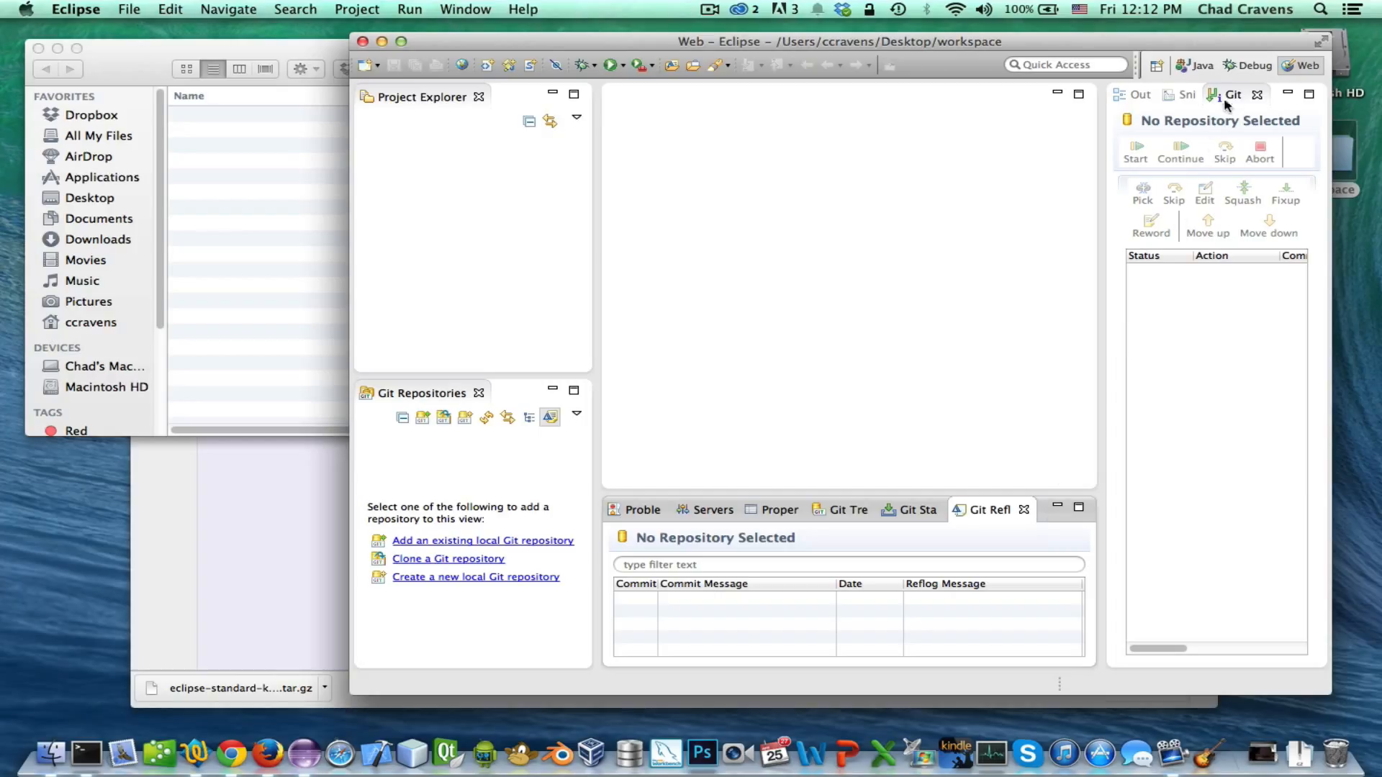
left_click_drag(1227, 105, 1044, 511)
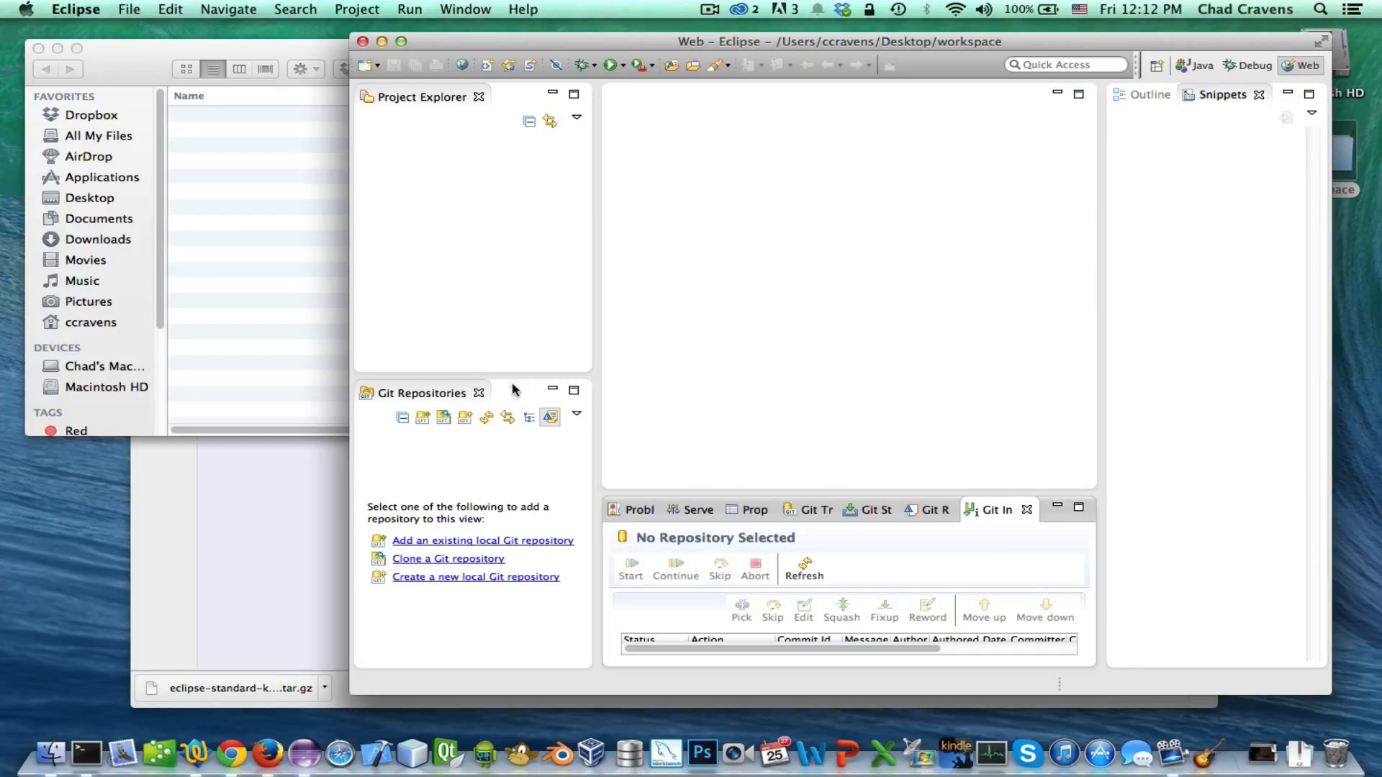
left_click_drag(704, 494, 704, 414)
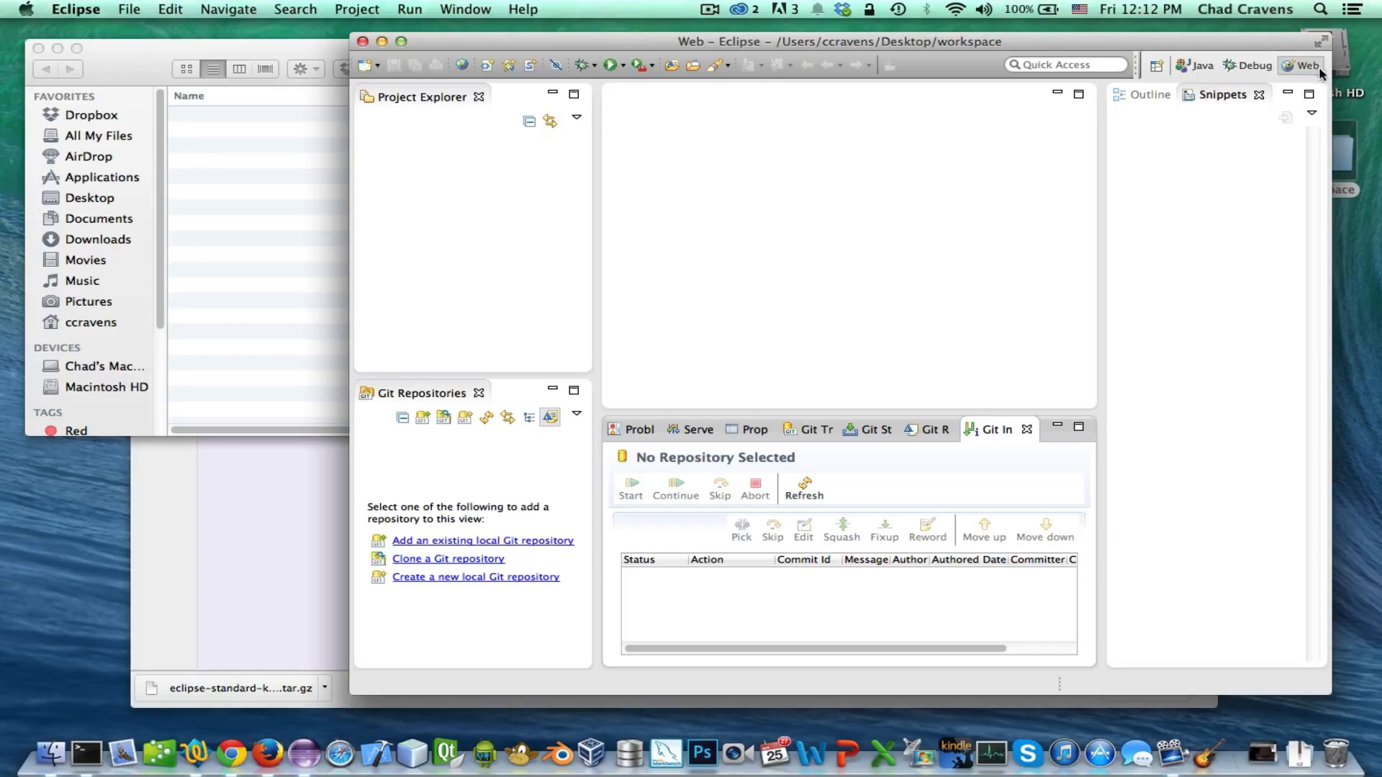
Close the Debug perspective and narrow the Outline and Snippets view group in the Web perspective
right_click(1243, 69)
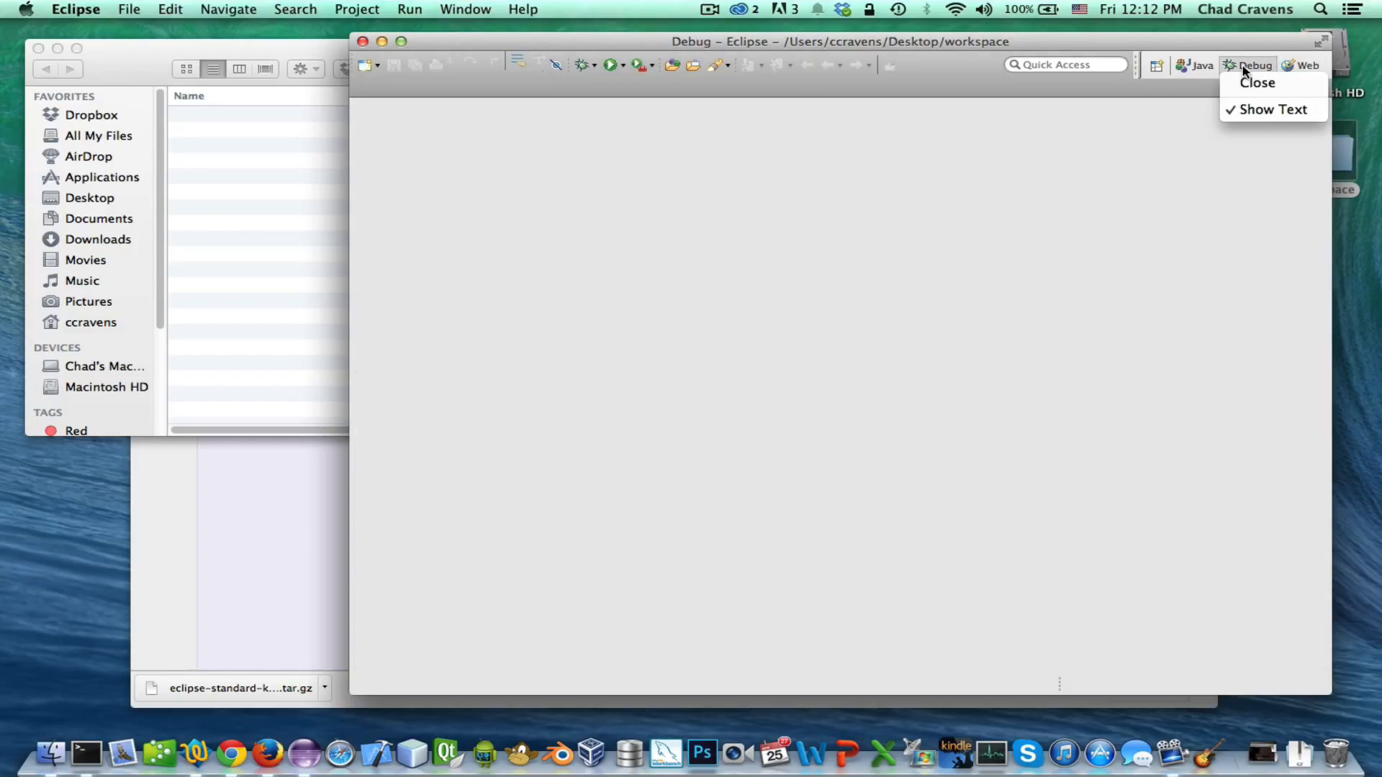
left_click(1251, 83)
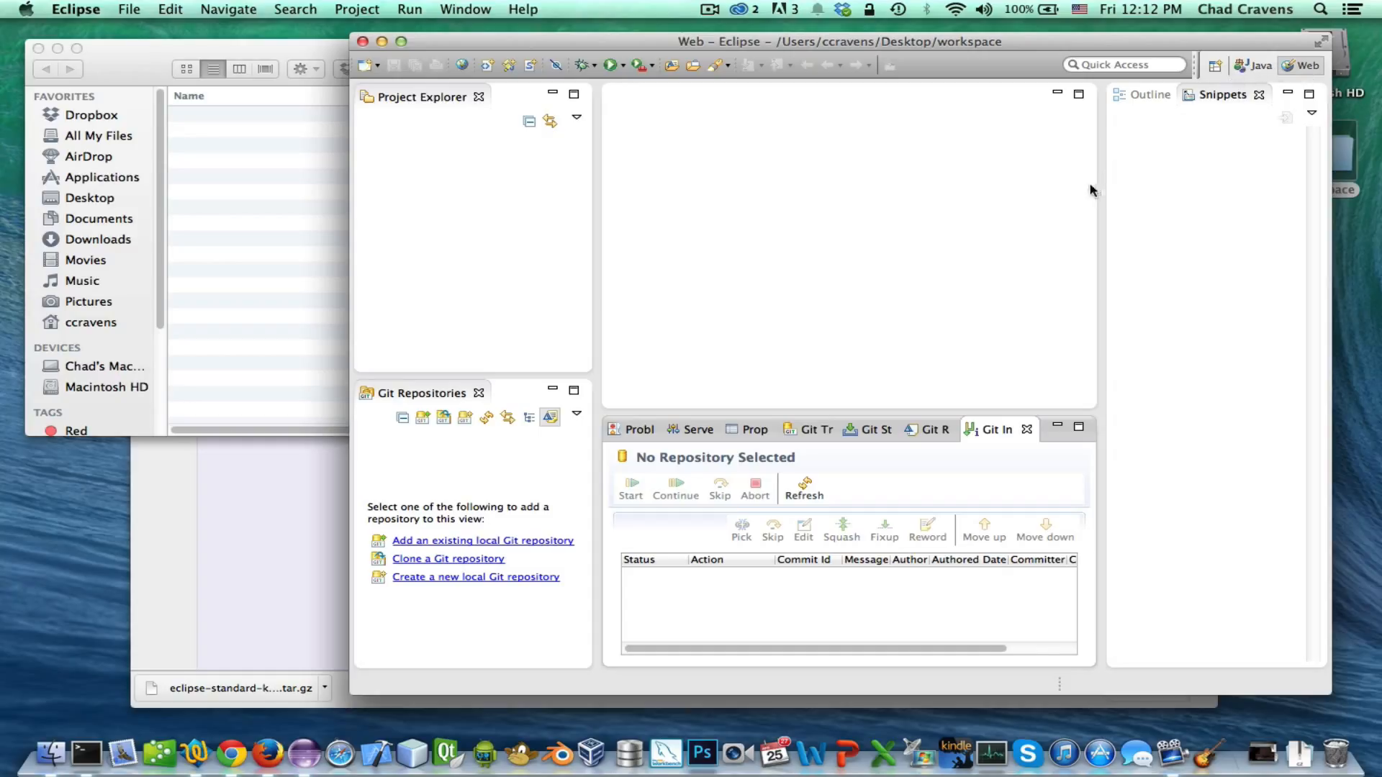
left_click_drag(1098, 185, 1134, 190)
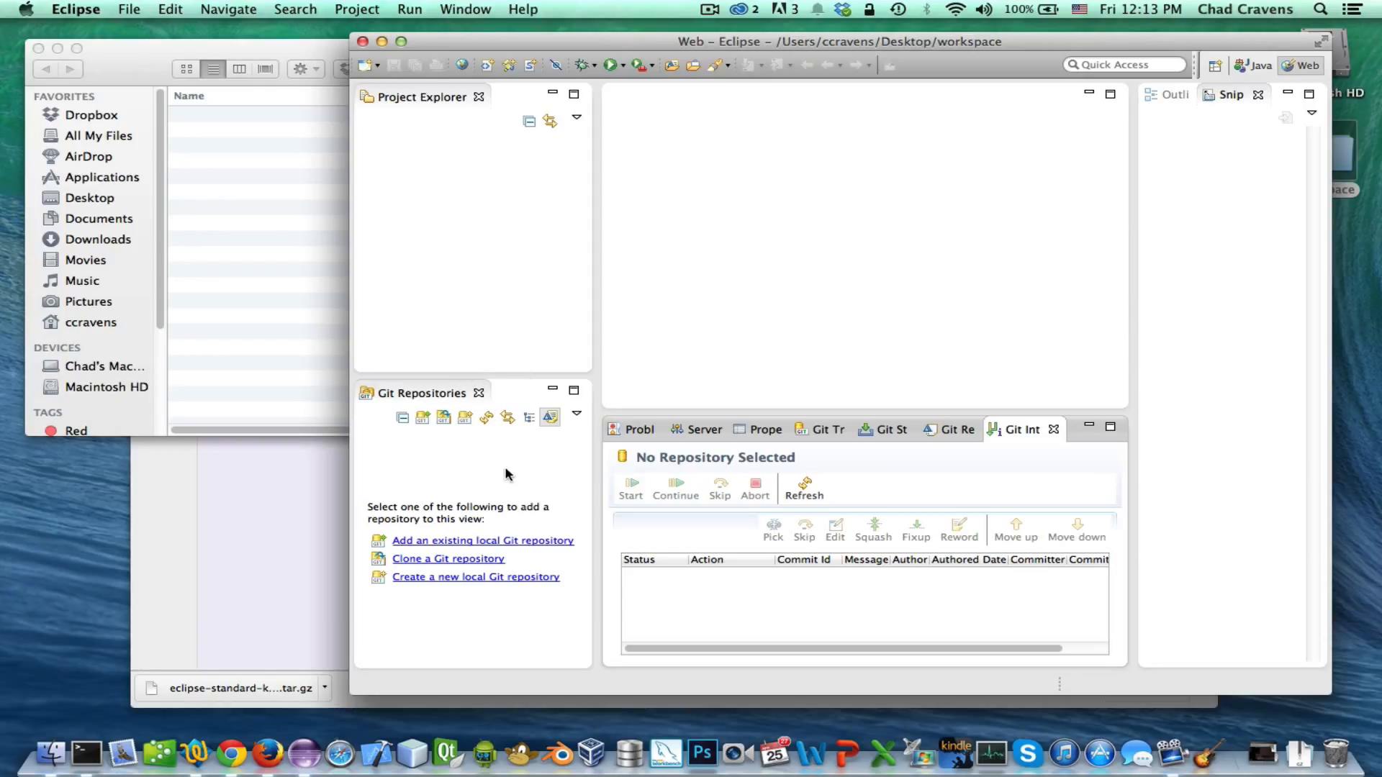
left_click(274, 583)
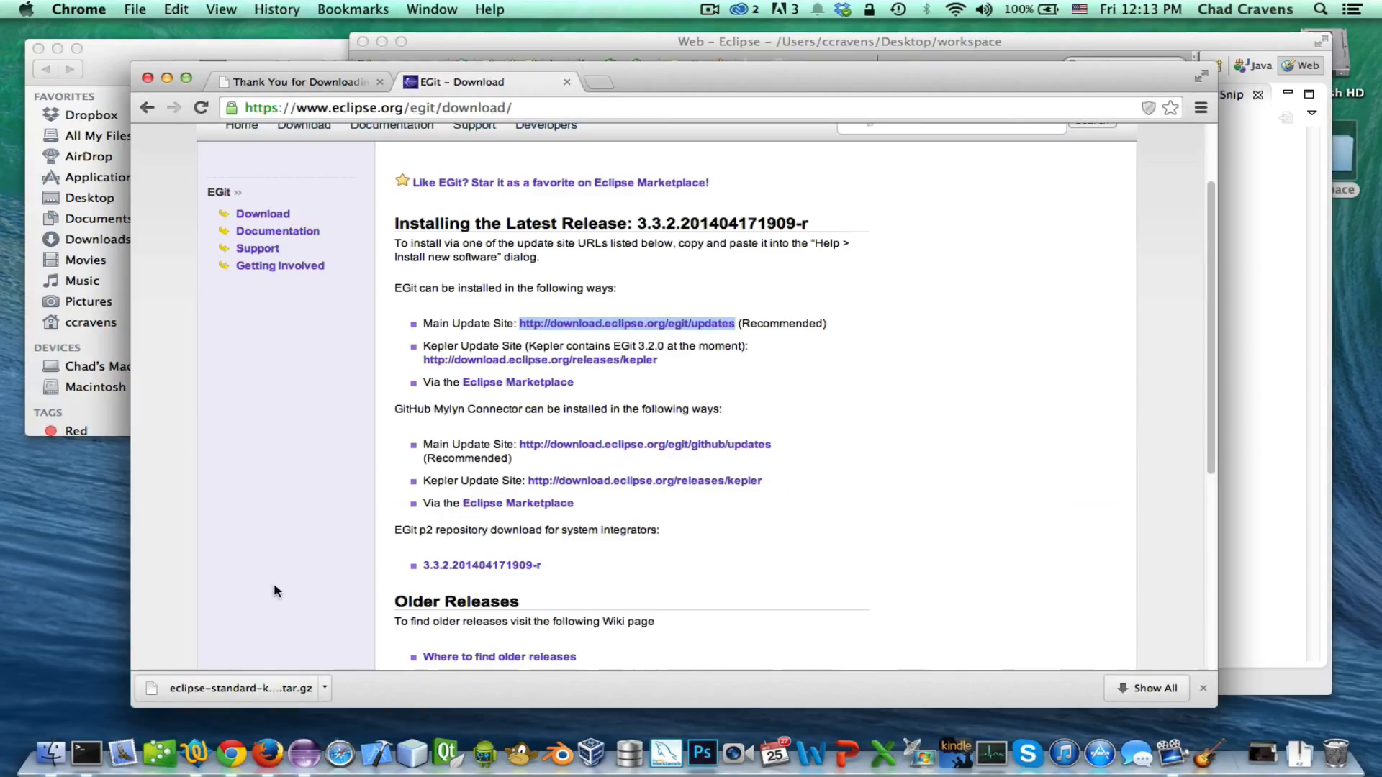
left_click(596, 90)
type("http:")
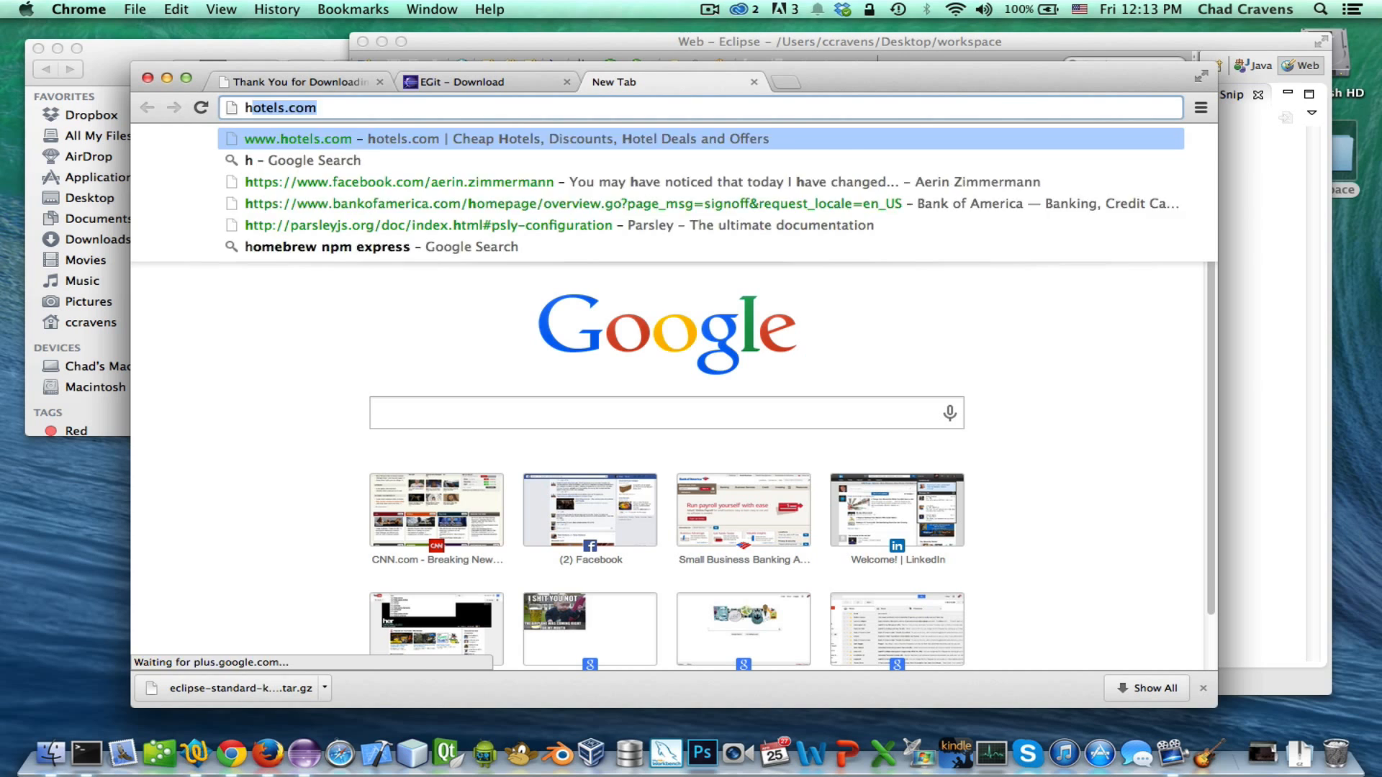
key("BackSpace")
key("BackSpace")
type("s://www.")
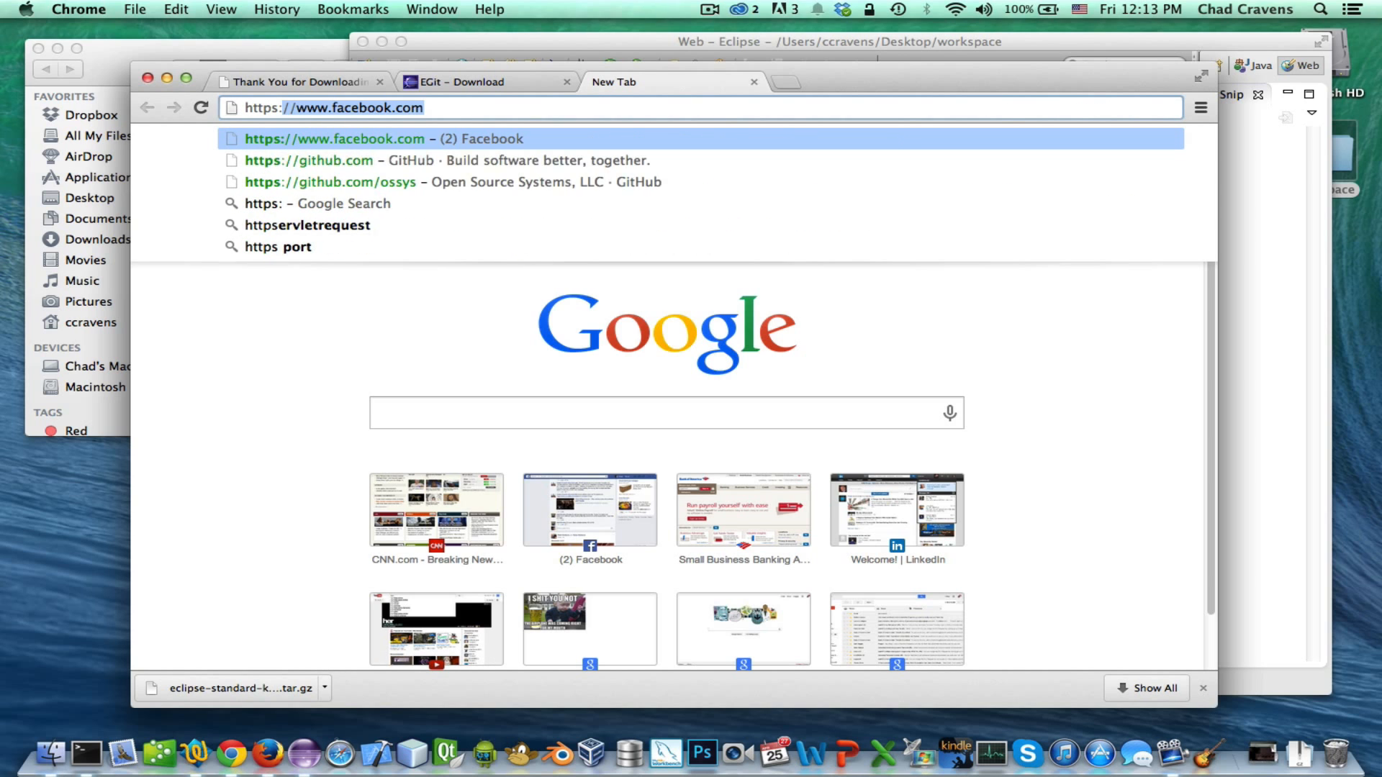
type("gi")
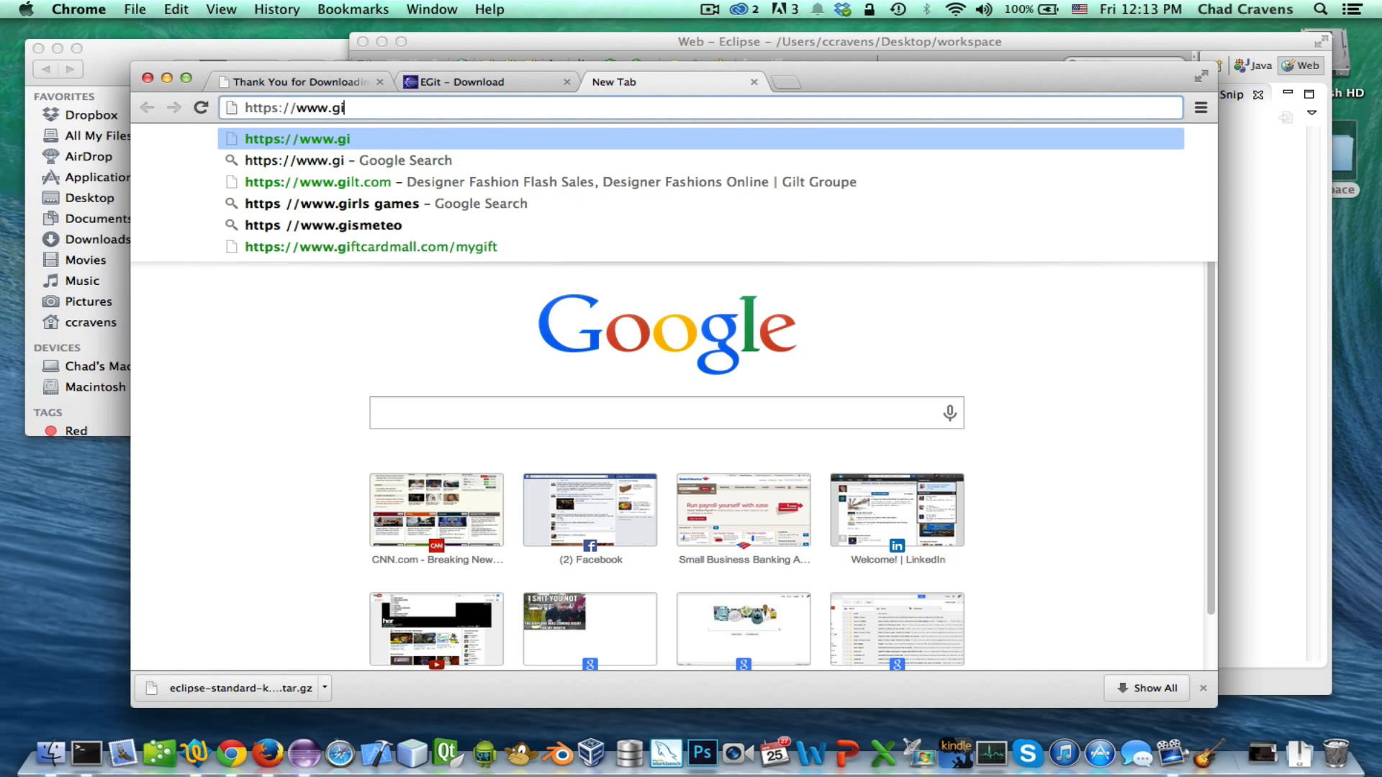
type("thub.com/ossys")
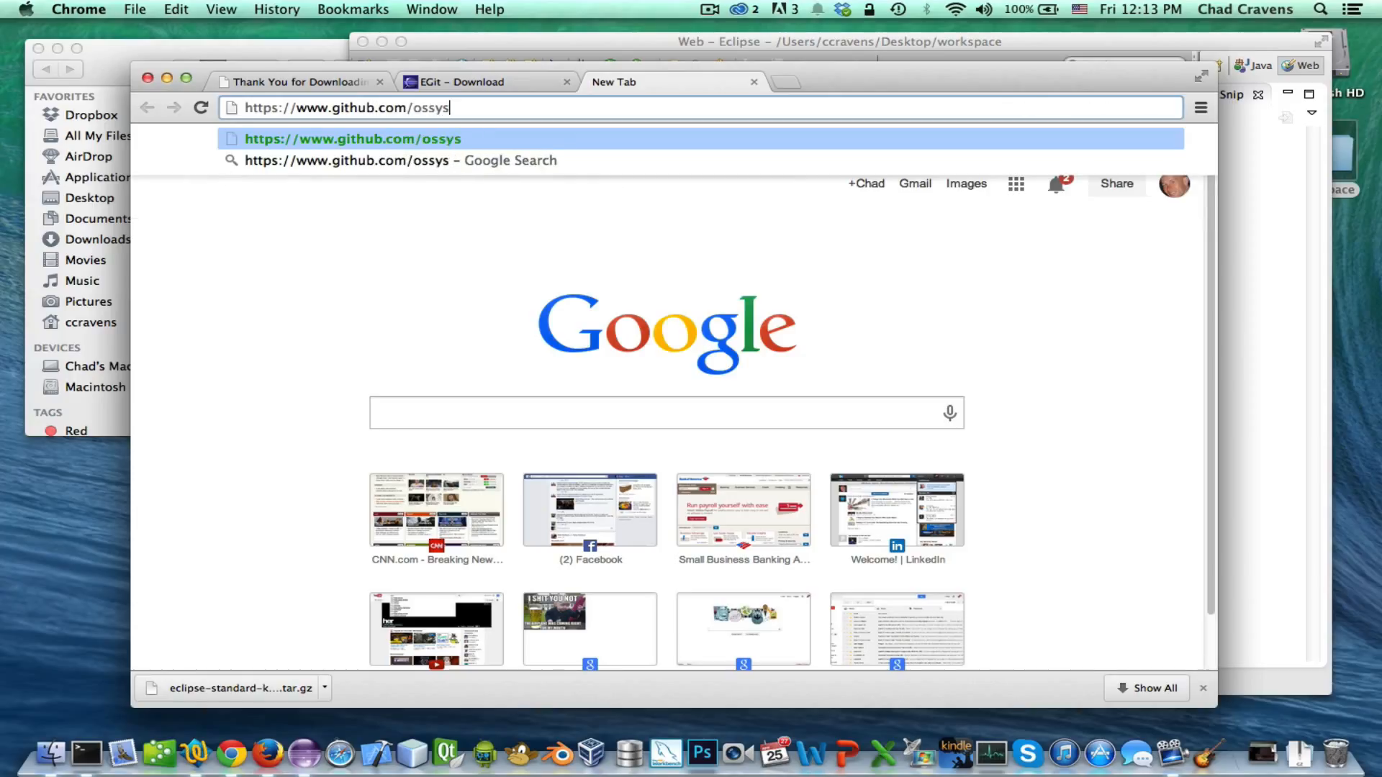
key("Return")
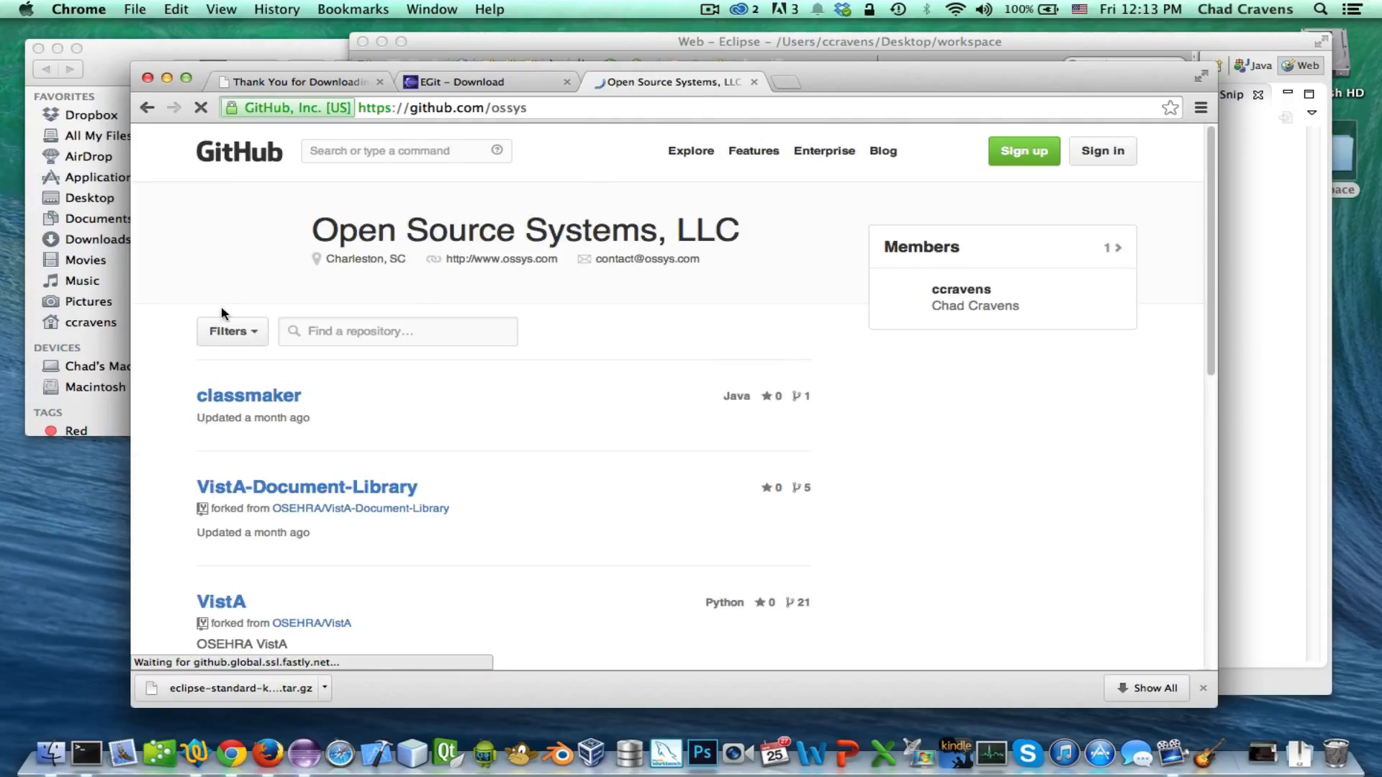
Open the classmaker repository and copy its web address
left_click(252, 399)
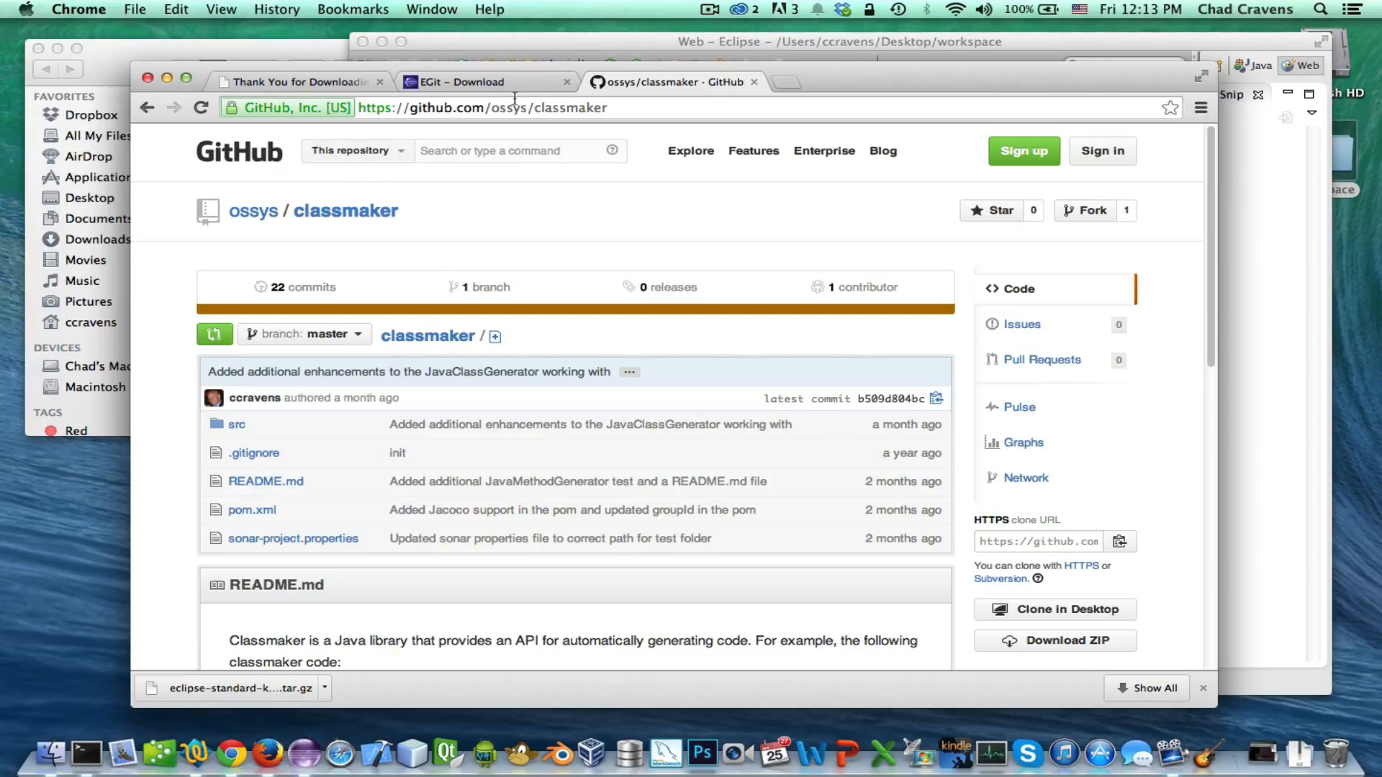
left_click(562, 100)
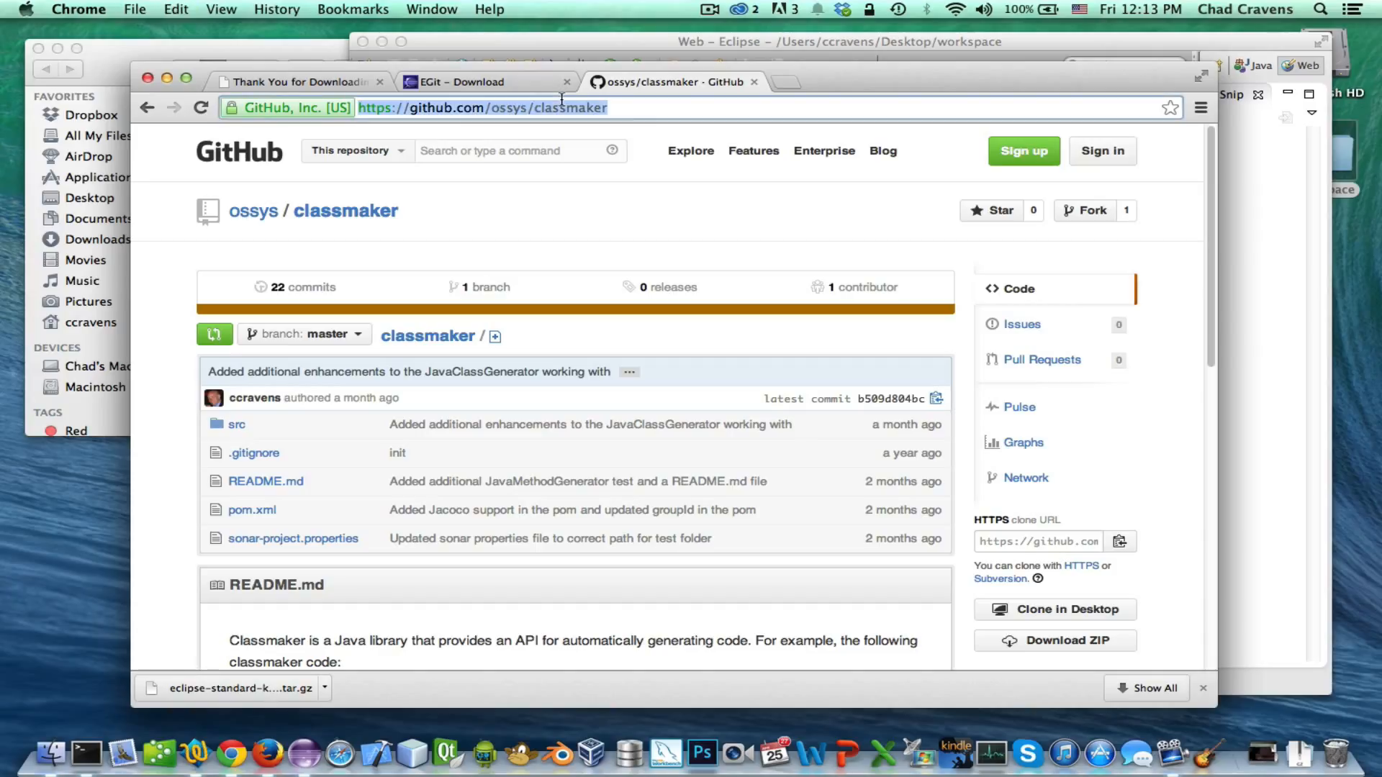
right_click(548, 104)
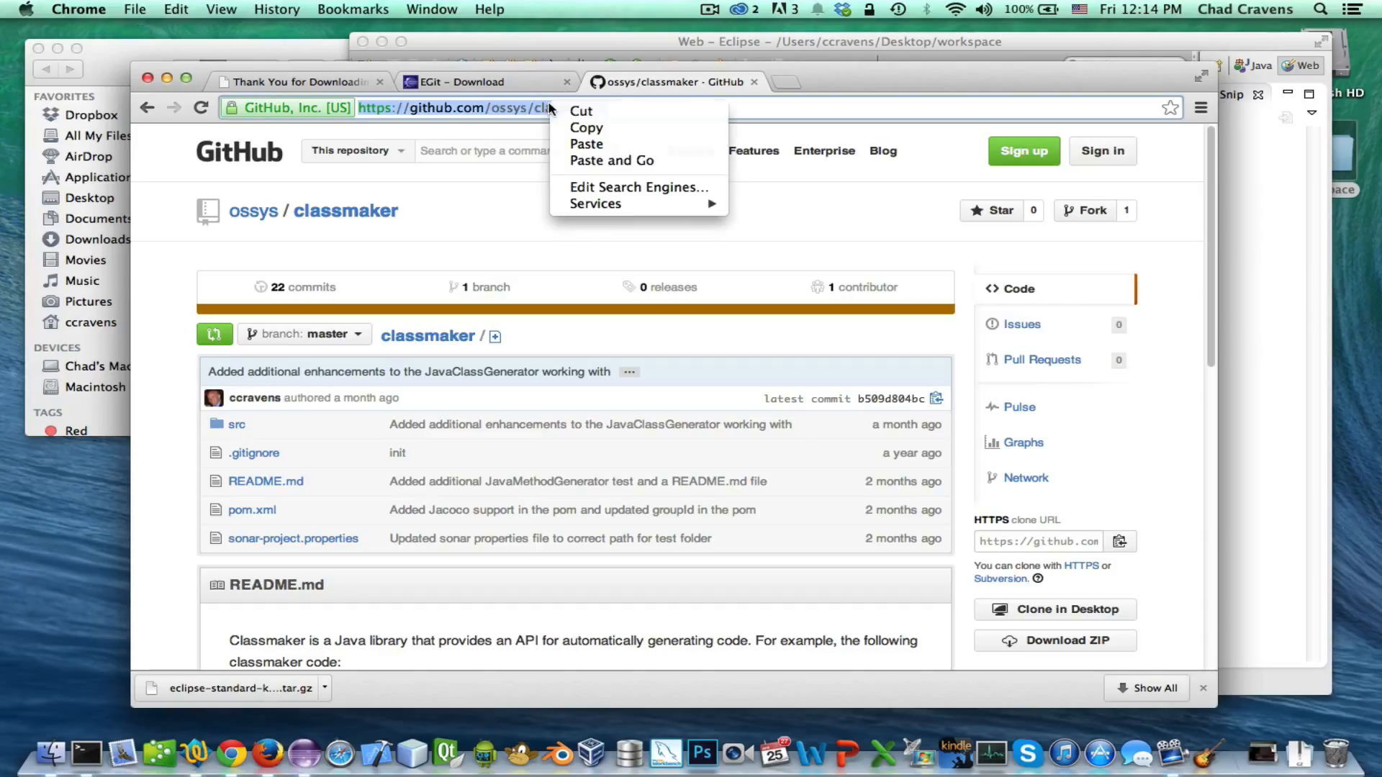
left_click(587, 129)
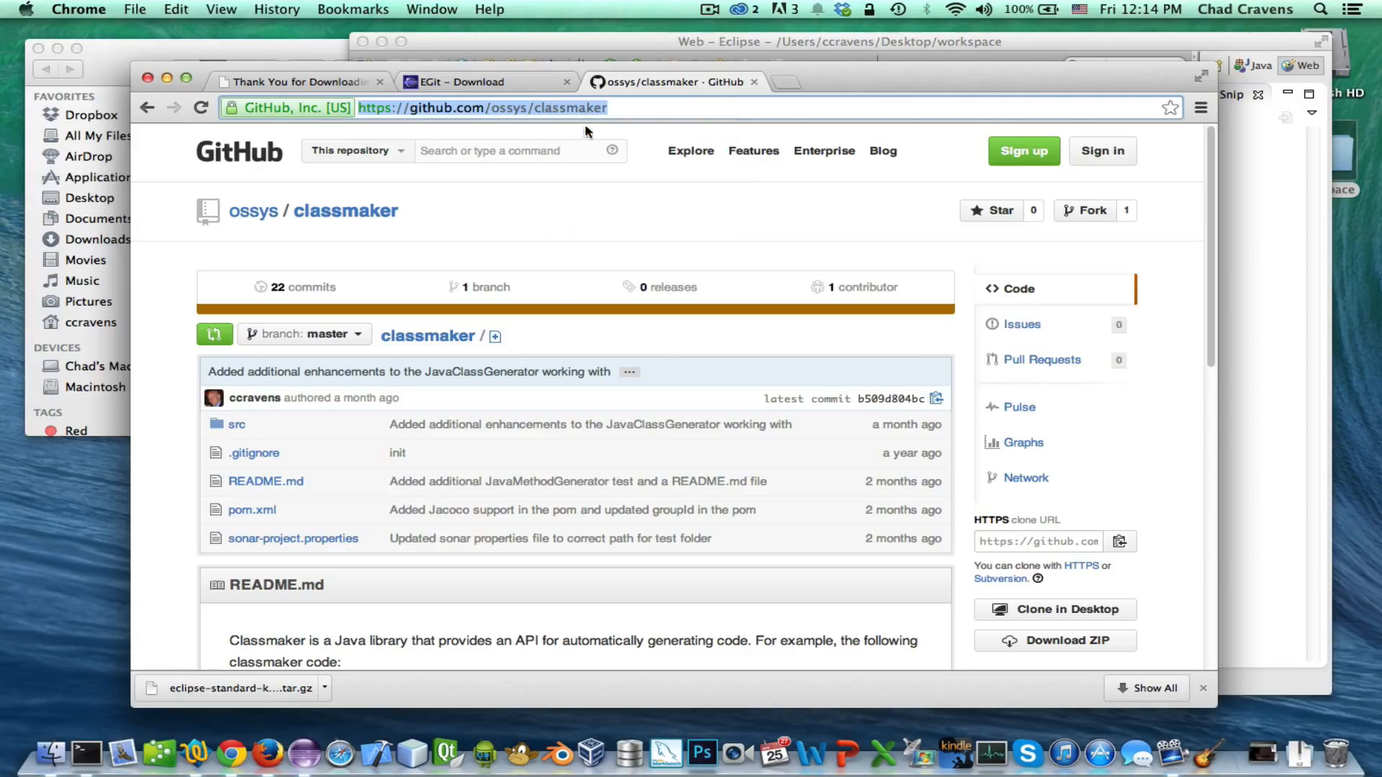
left_click(607, 108)
Switch back to Eclipse and arrange the Finder workspace window beside a narrowed Eclipse window
key("super+Tab")
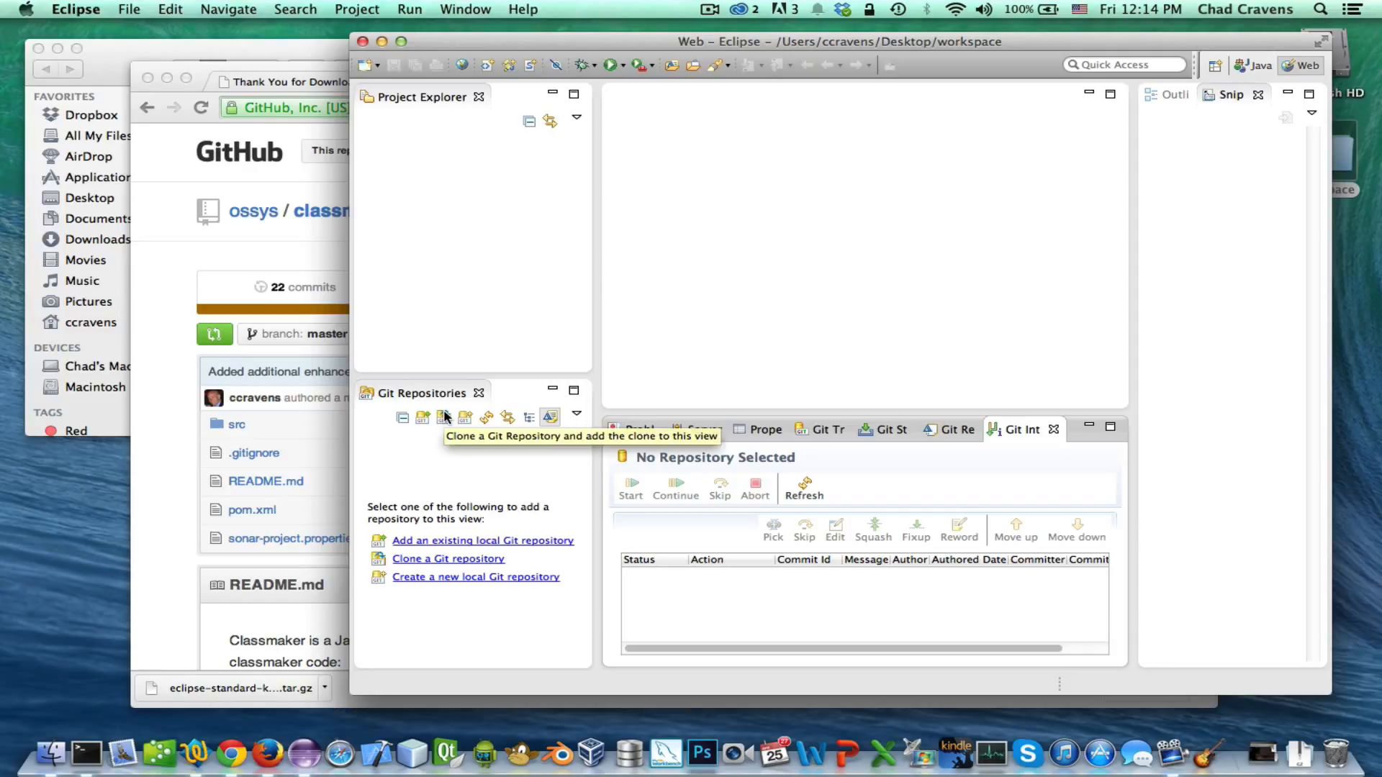
left_click(140, 44)
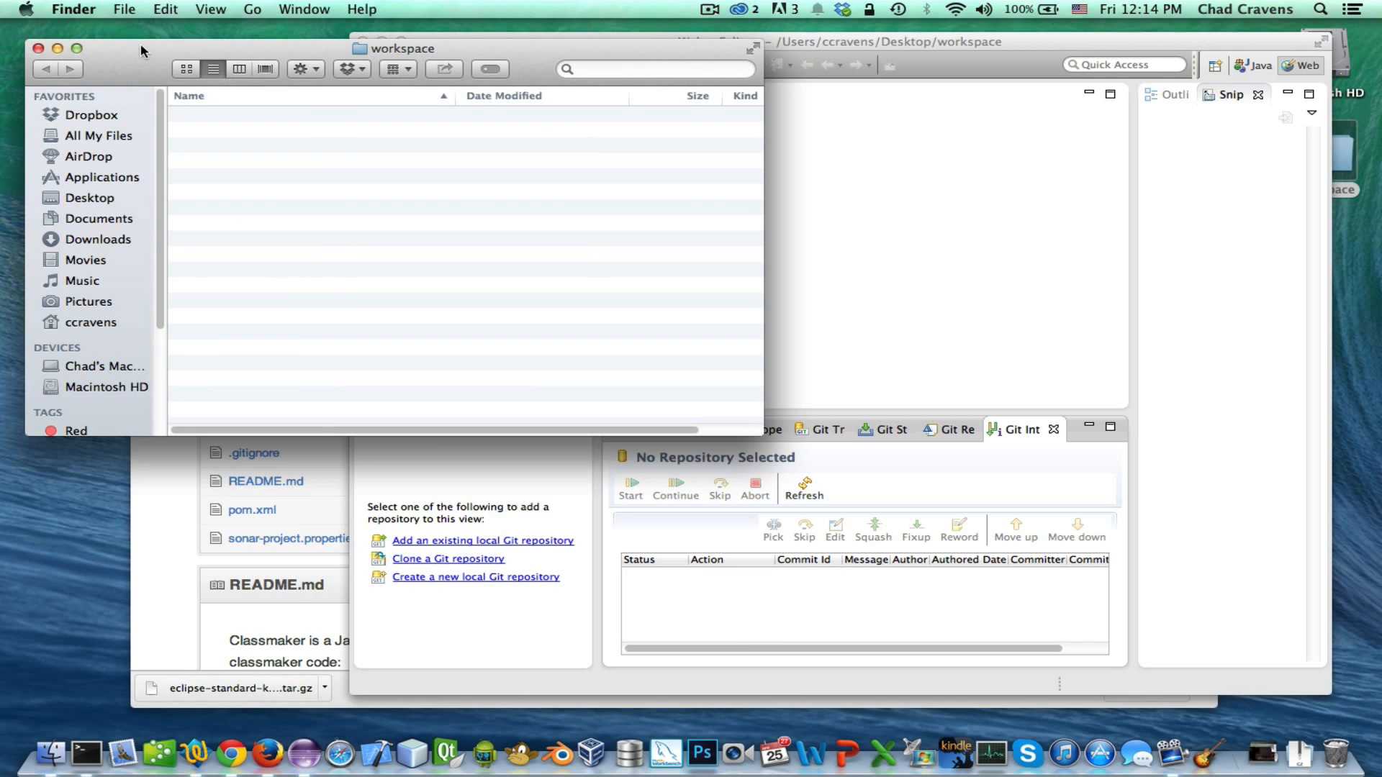
left_click_drag(279, 45, 265, 33)
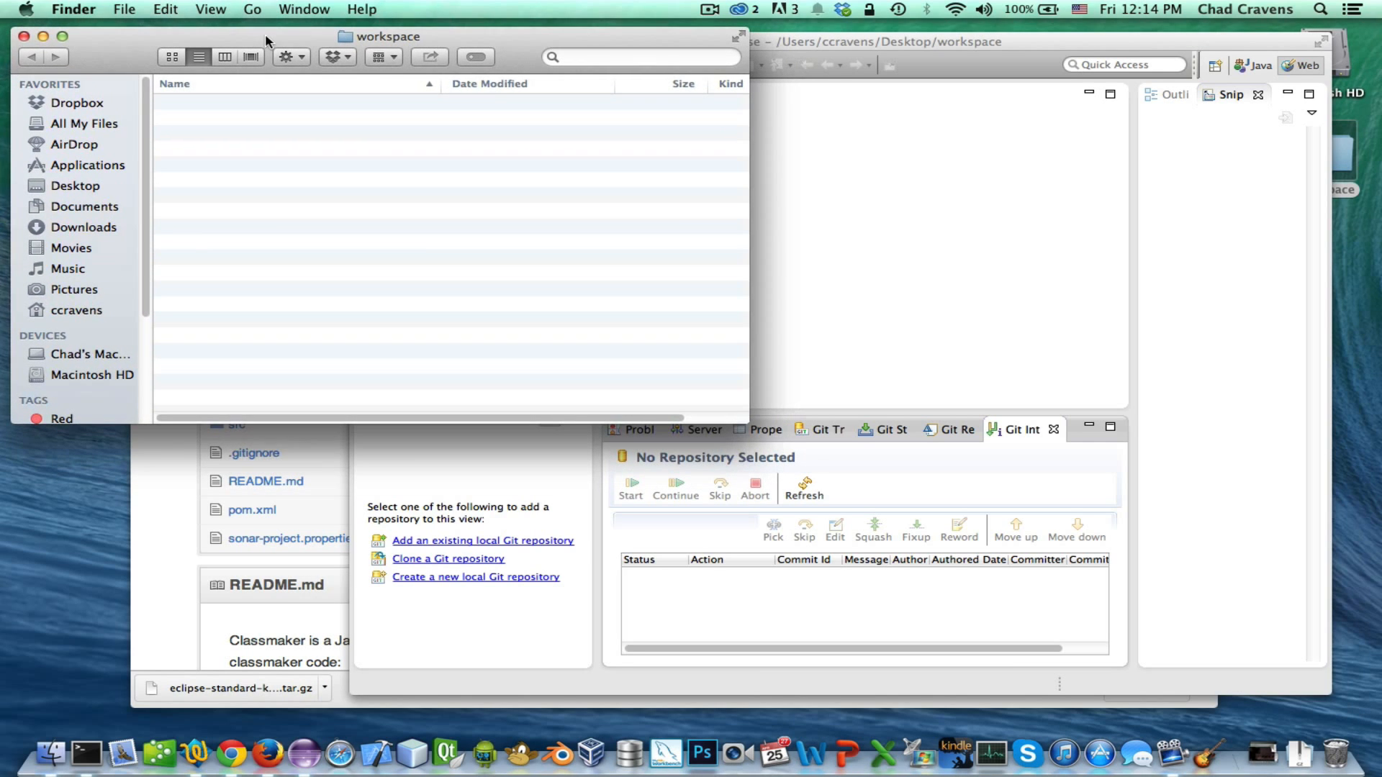
left_click(887, 40)
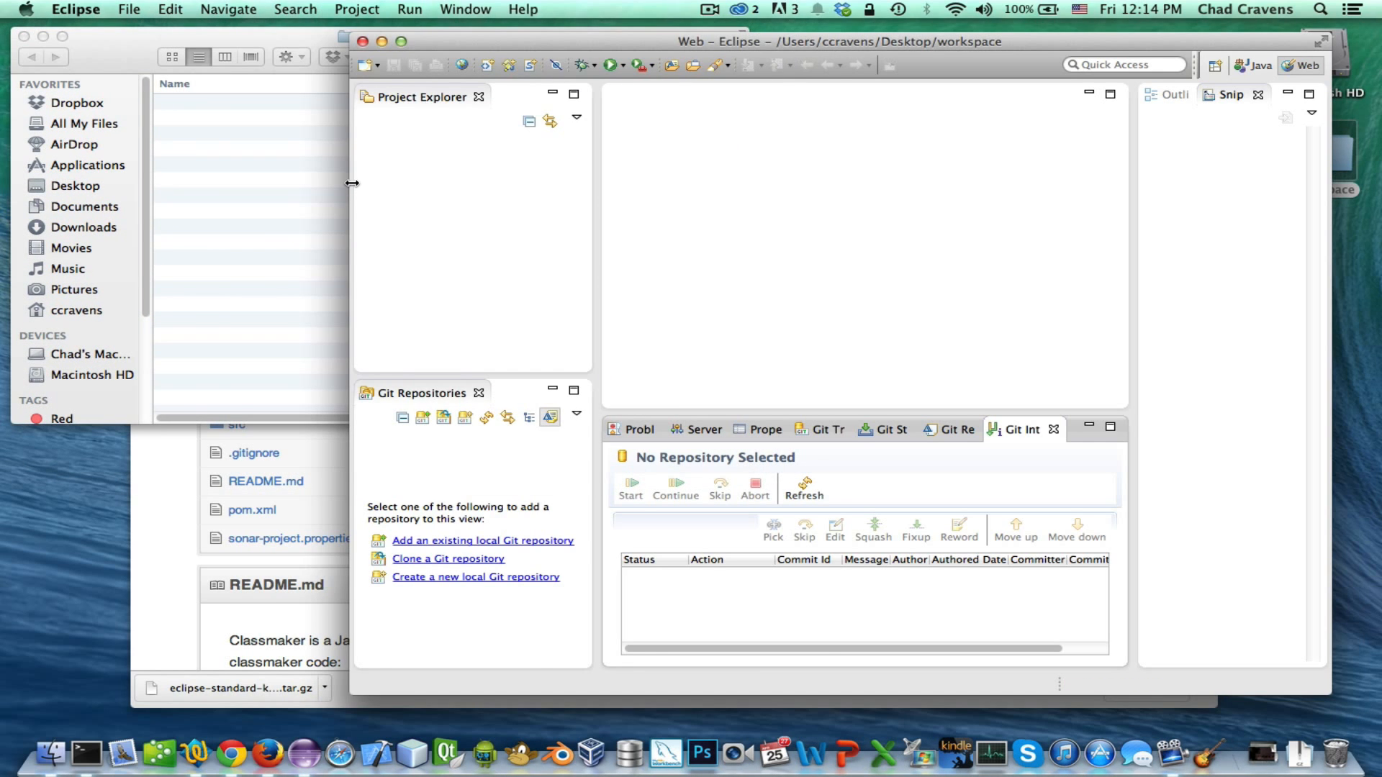
left_click_drag(352, 184, 673, 190)
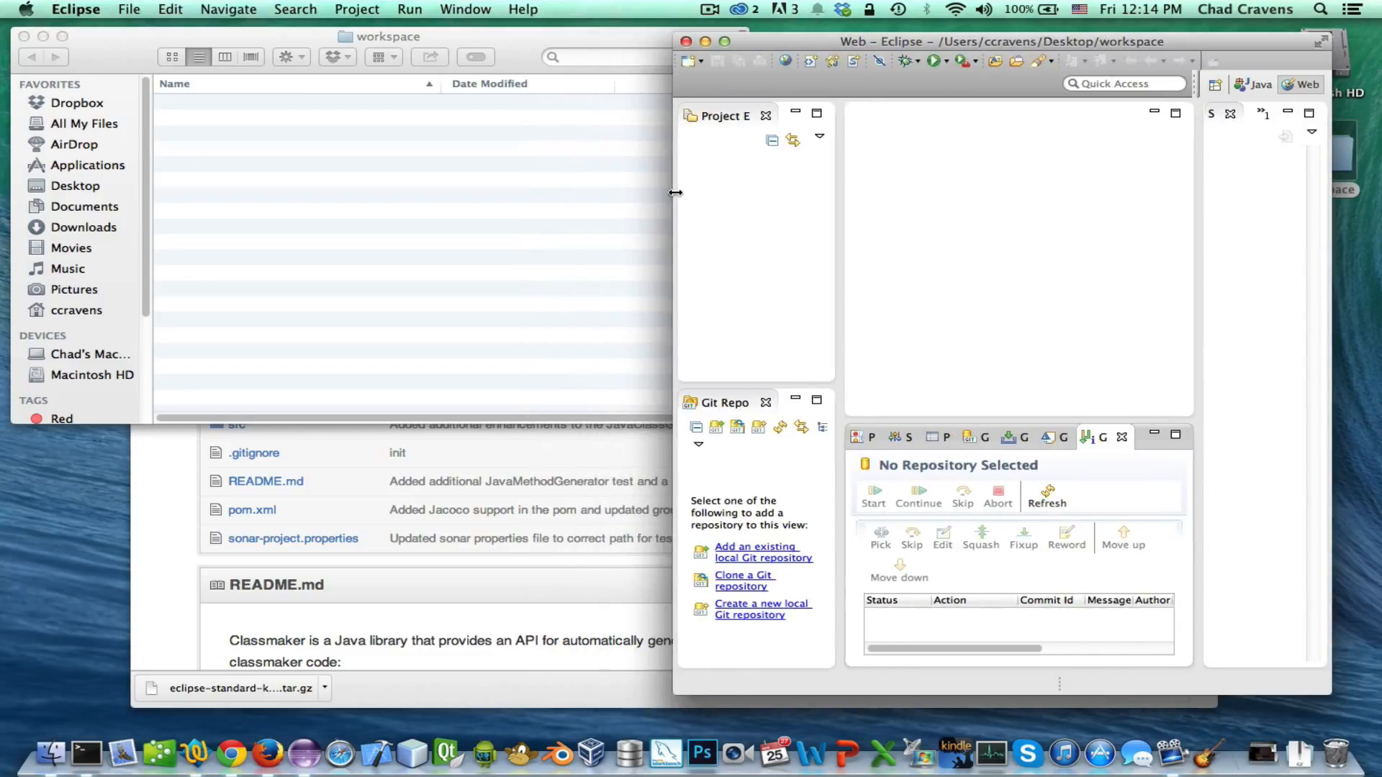
left_click(736, 430)
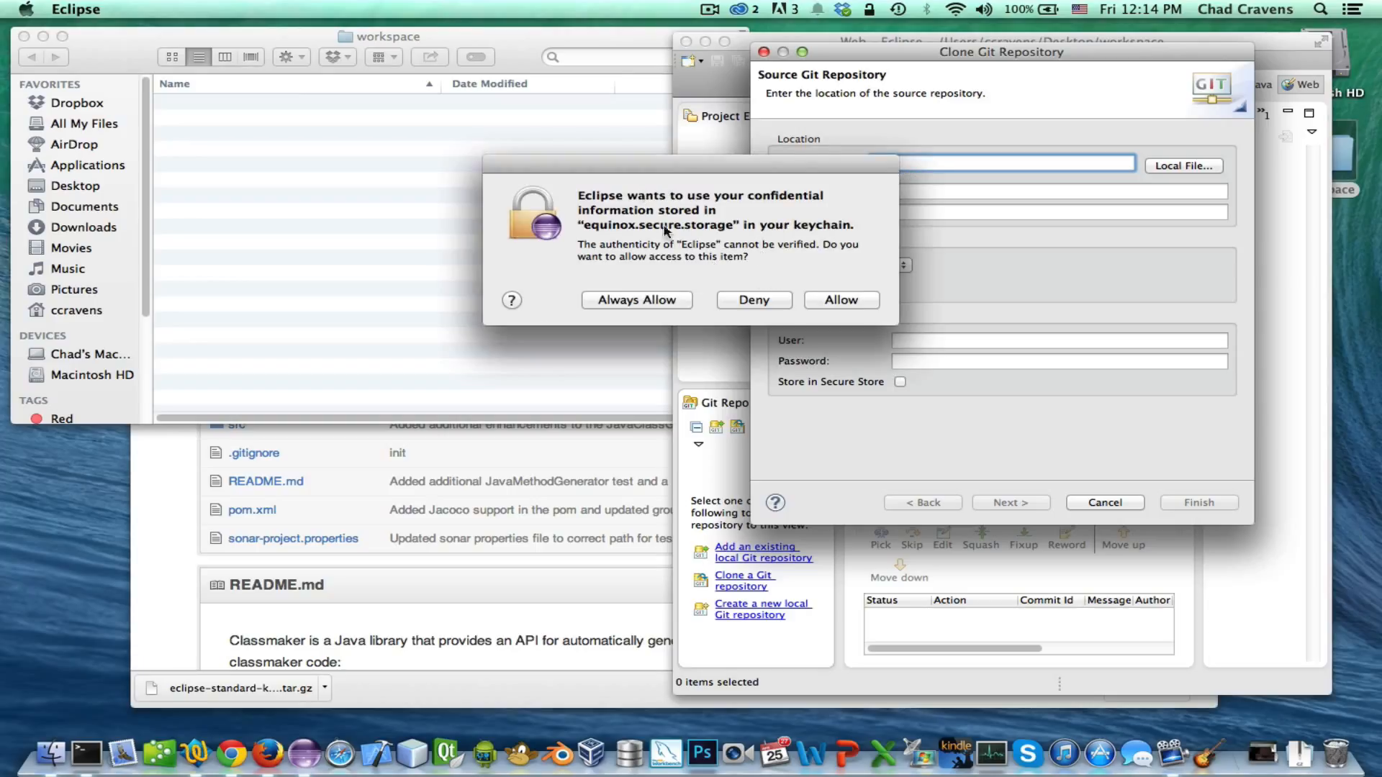
left_click(828, 301)
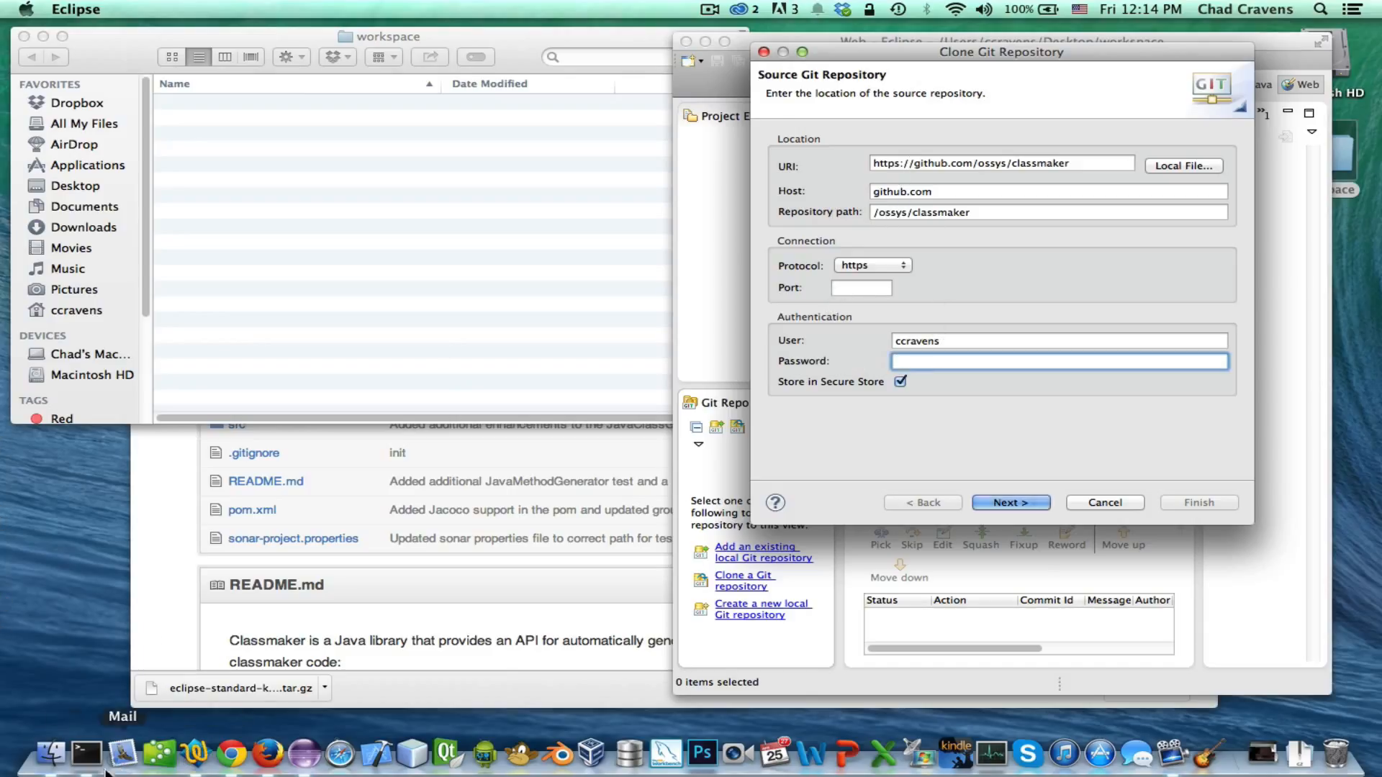
left_click(46, 758)
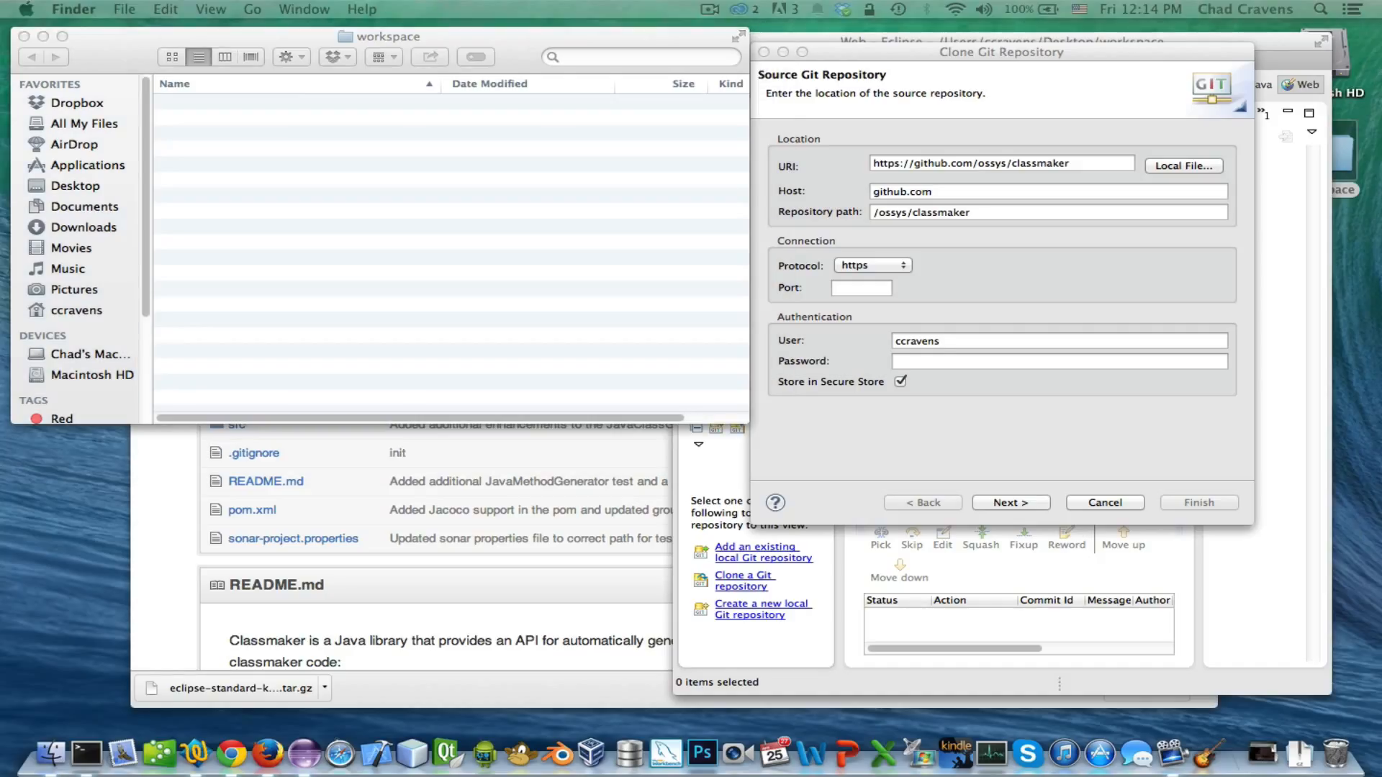
left_click(944, 361)
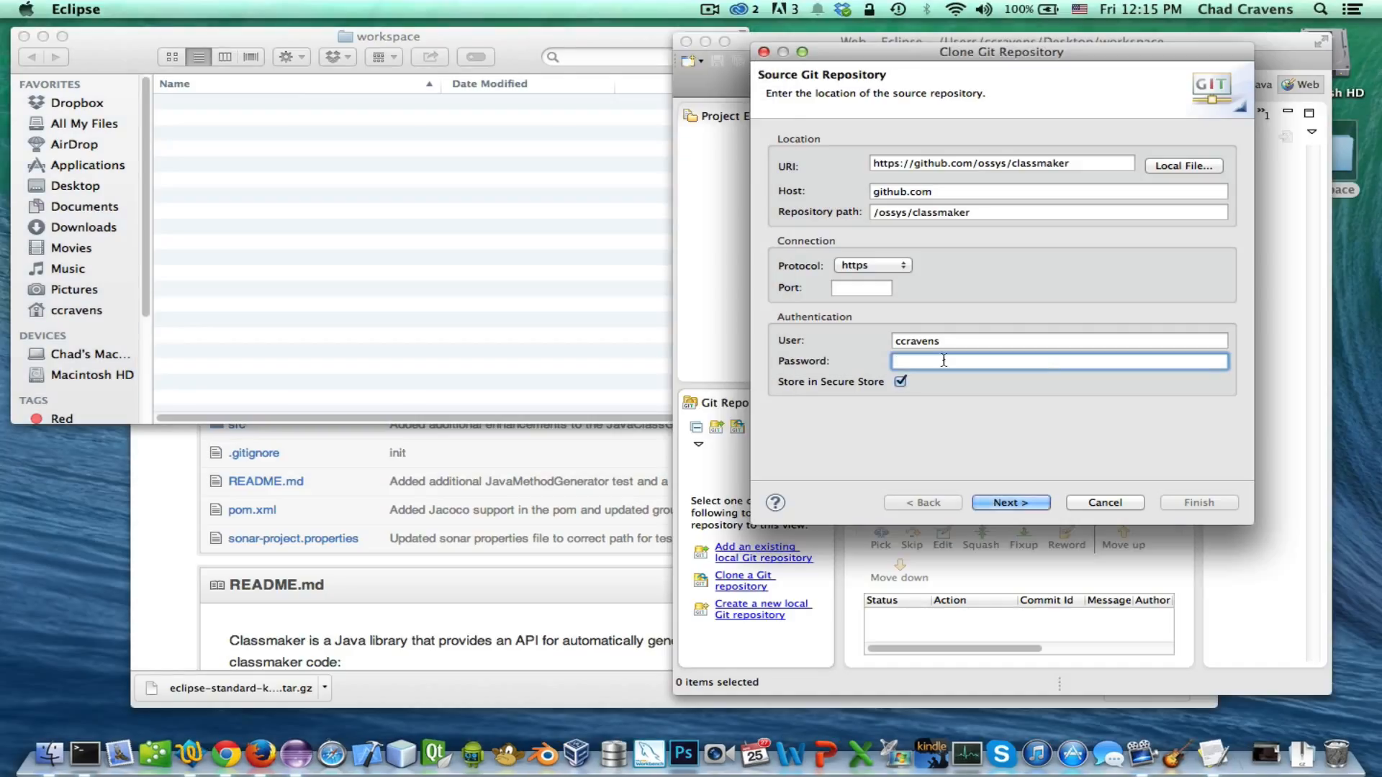
key("super+v")
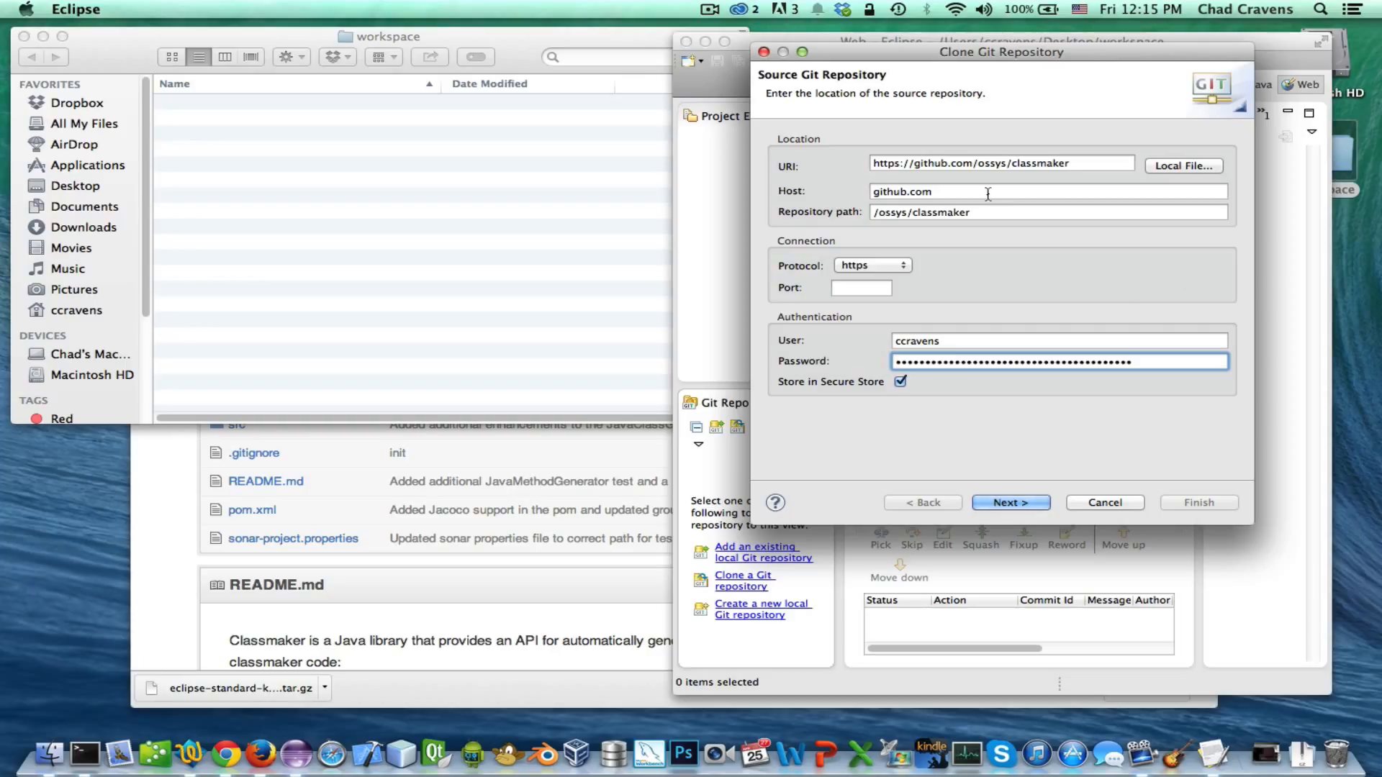
left_click(1004, 502)
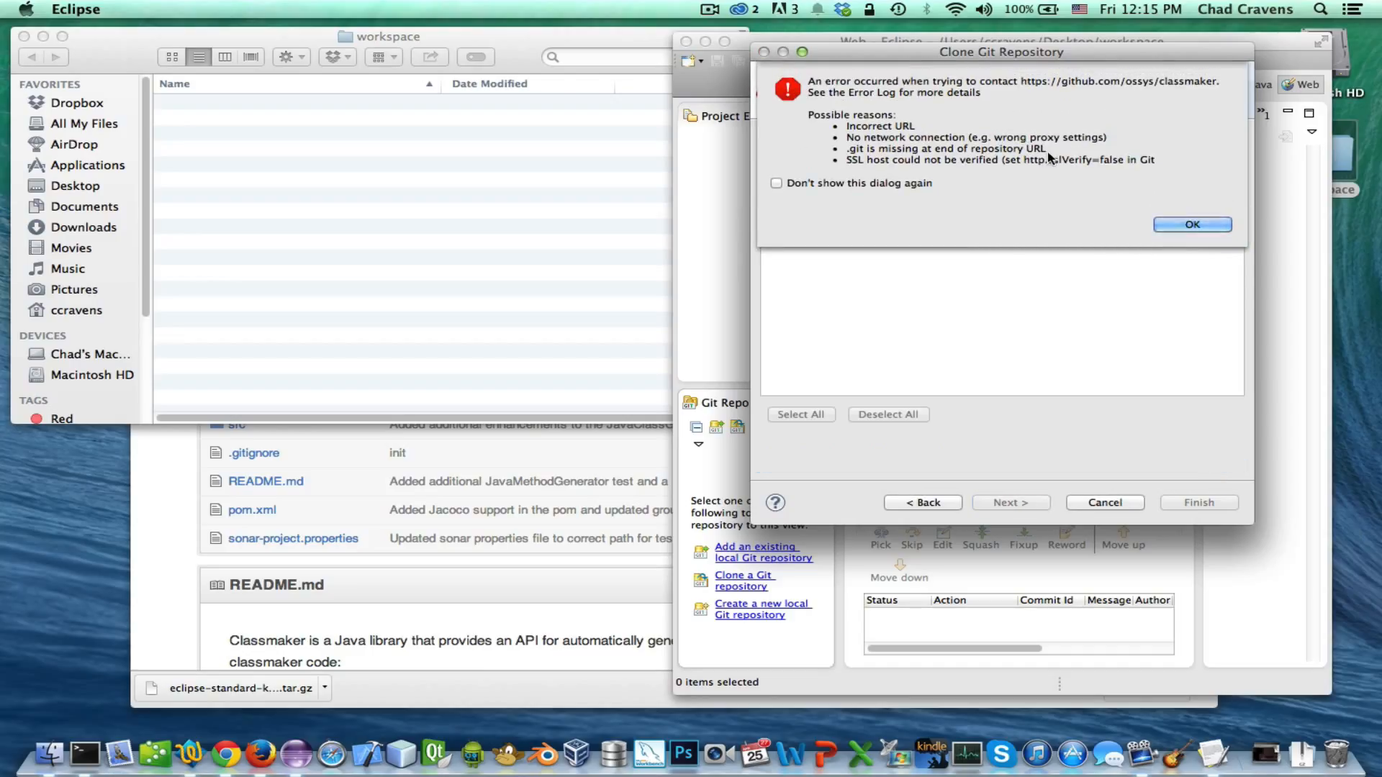
left_click(1178, 226)
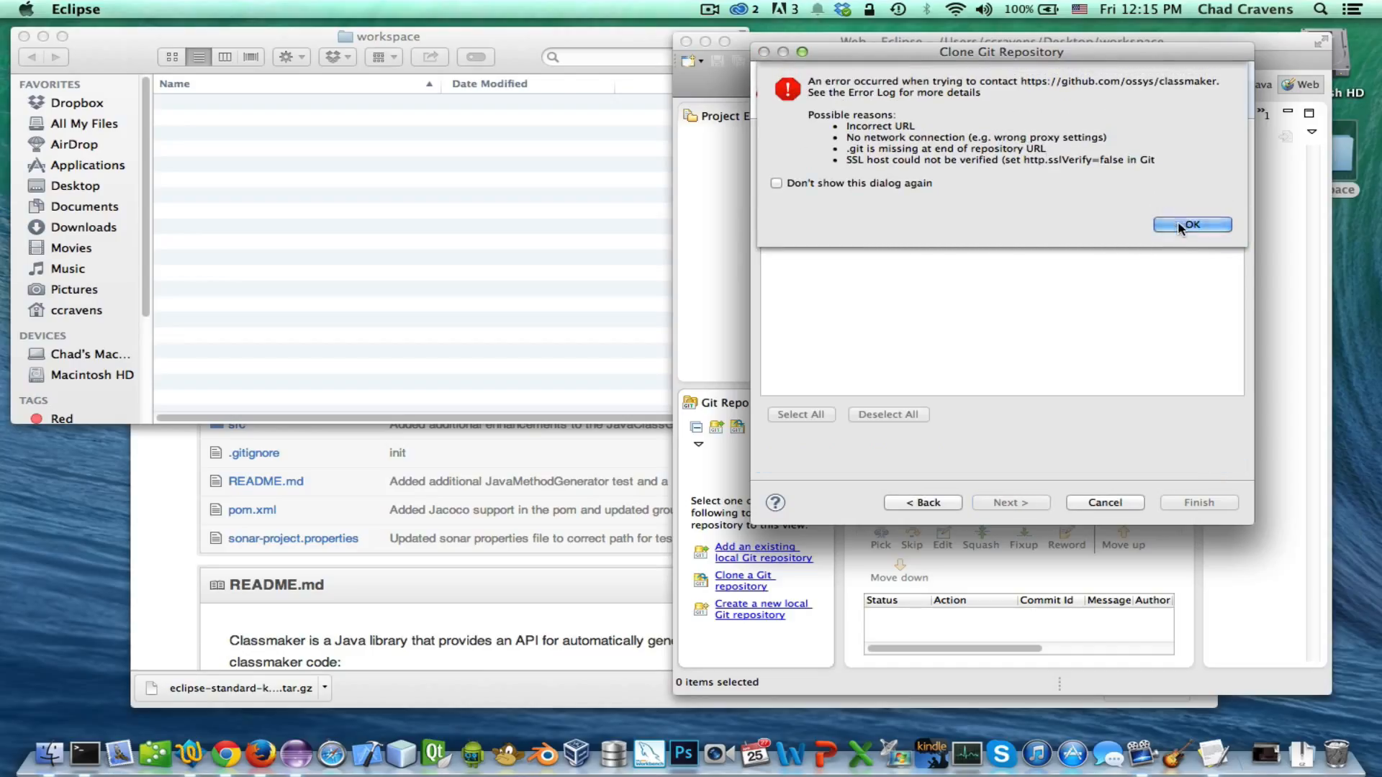
left_click(909, 505)
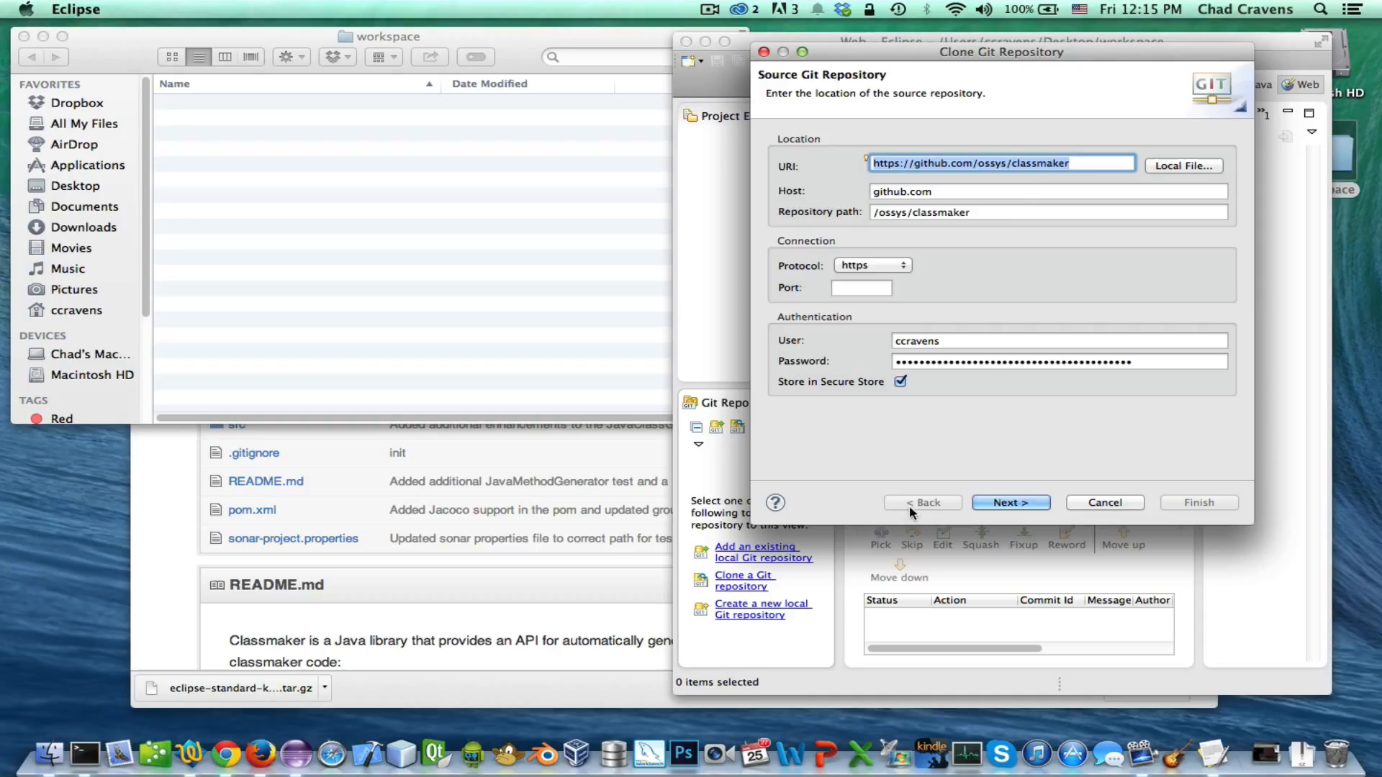
left_click(1083, 165)
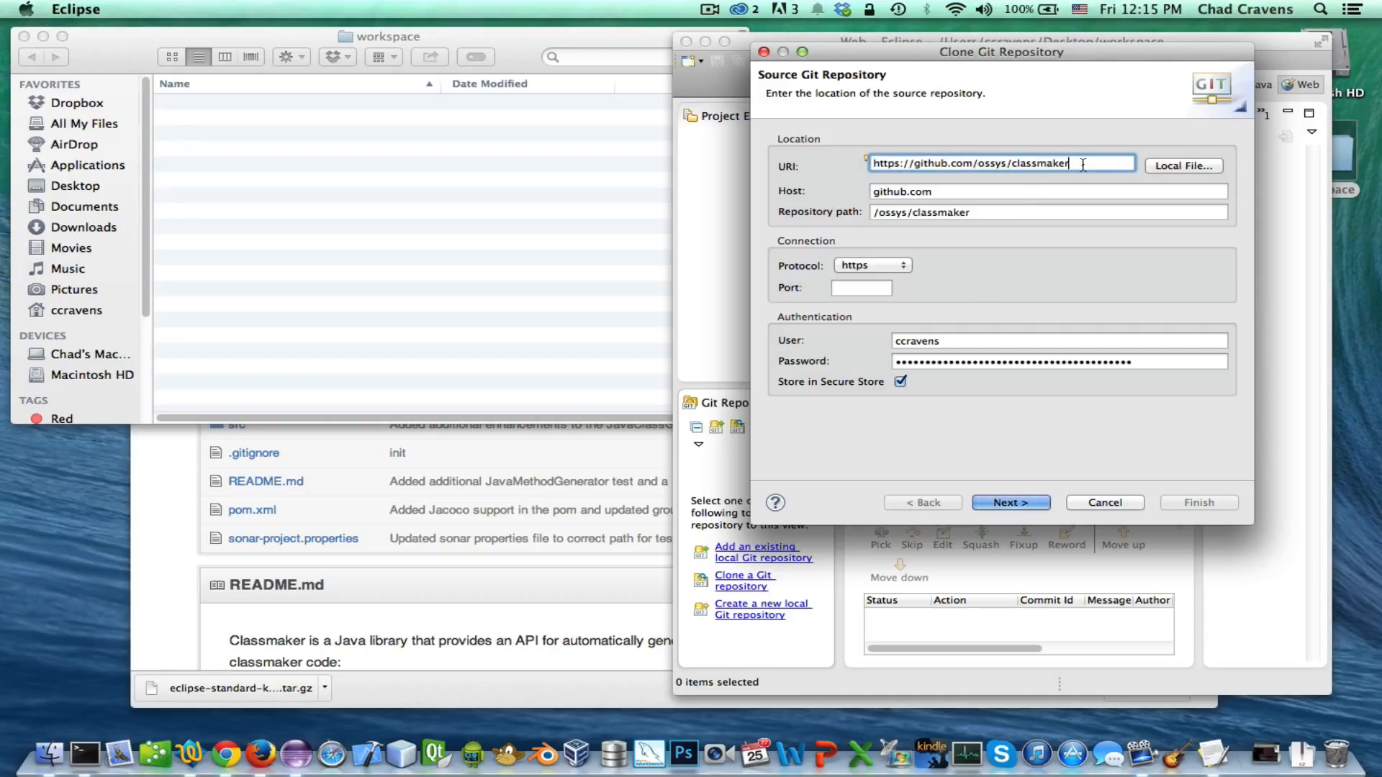
type(".git")
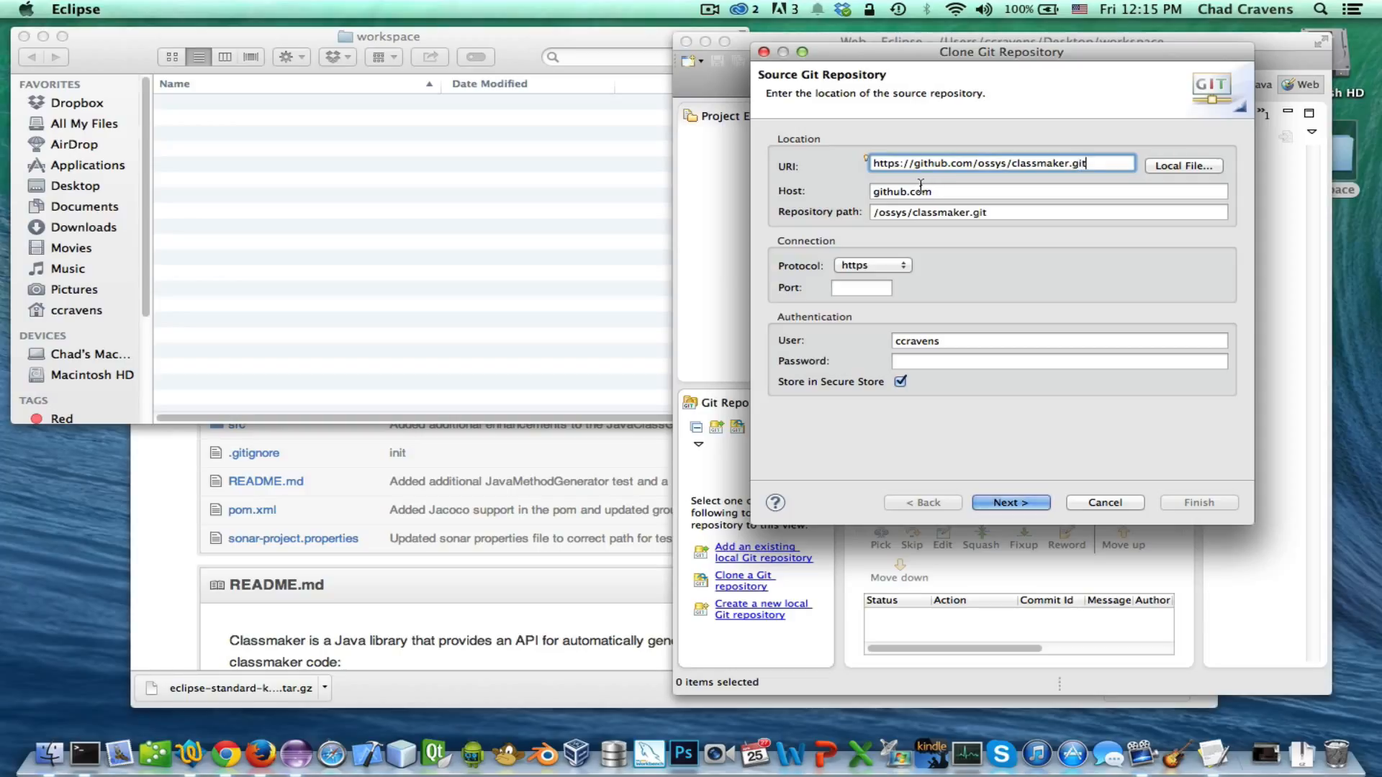
left_click(901, 362)
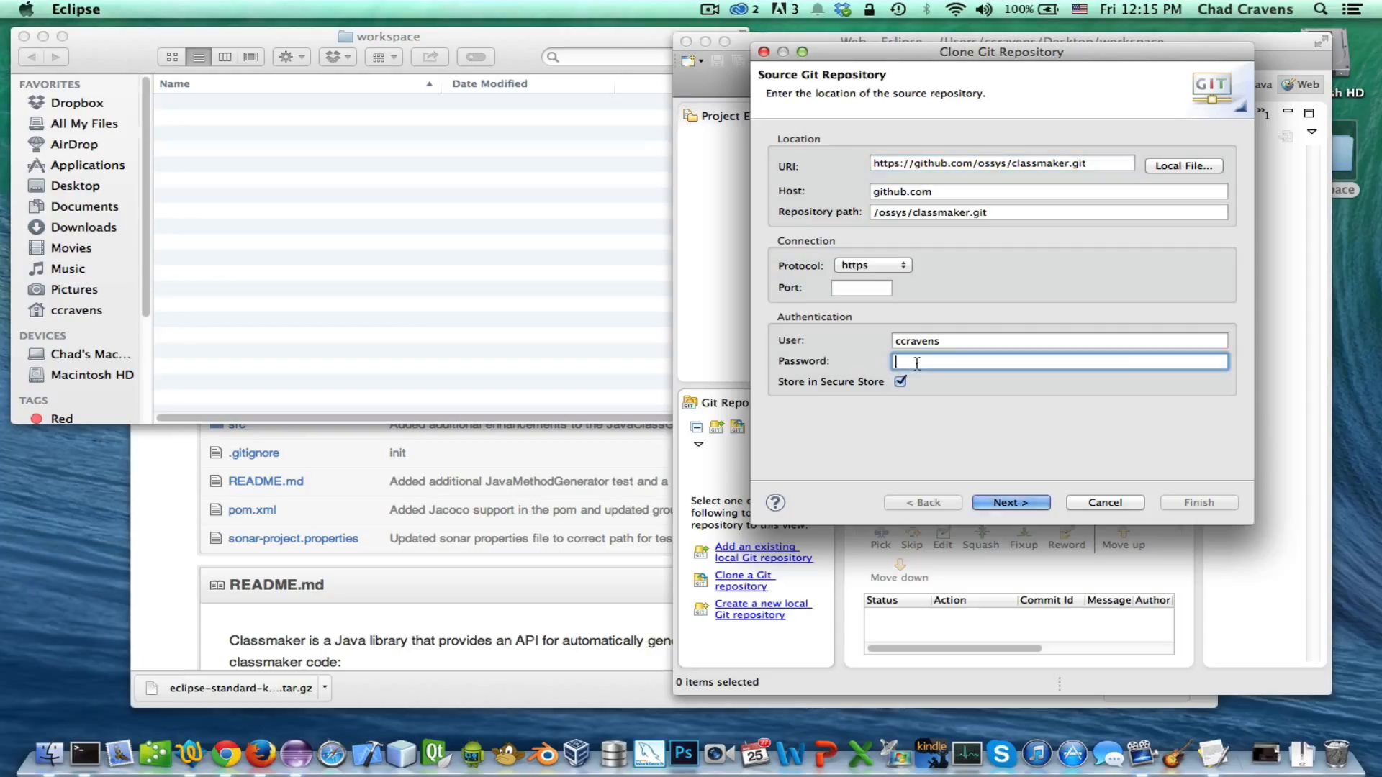
key("super+v")
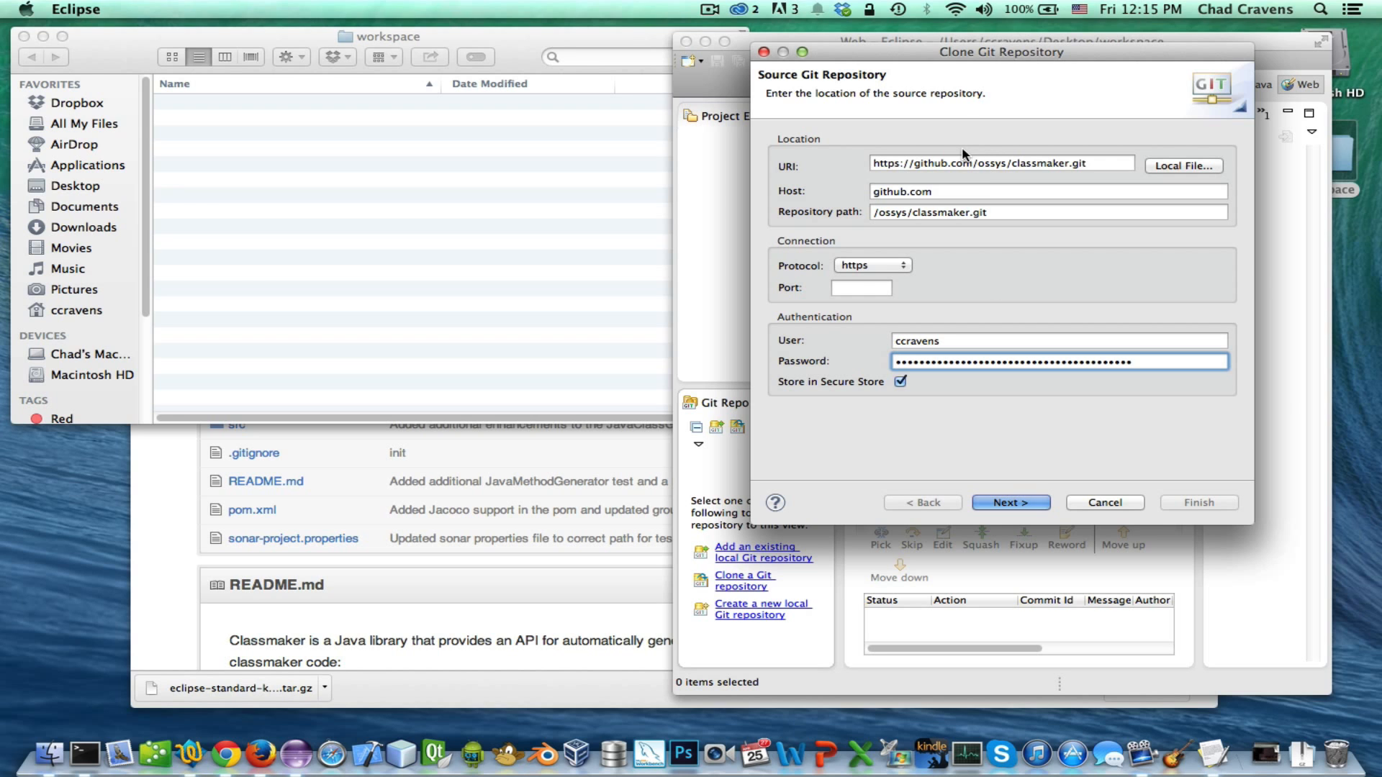
Switch to Chrome to check the classmaker repository's web address, and return to the clone wizard in Eclipse
key("super+Tab")
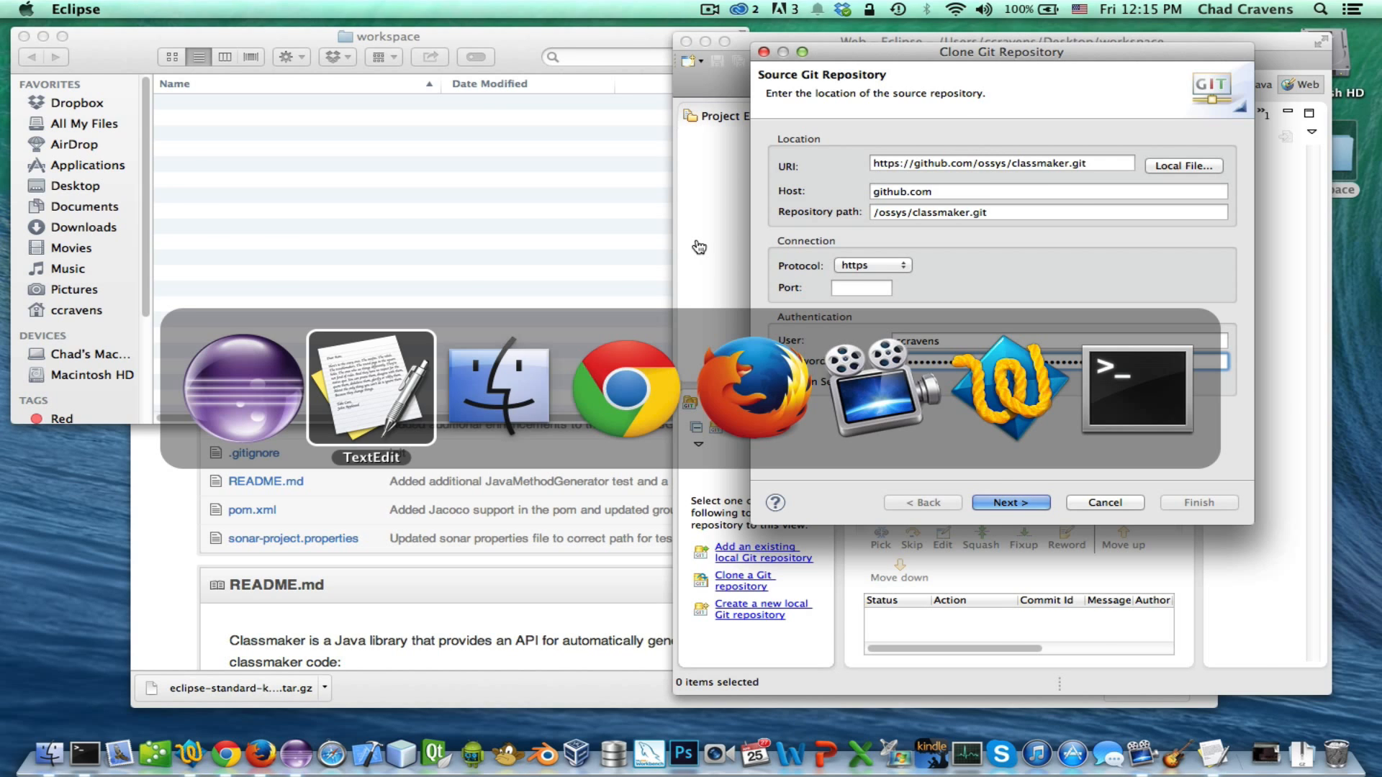
key("super+Tab")
key("super+Tab")
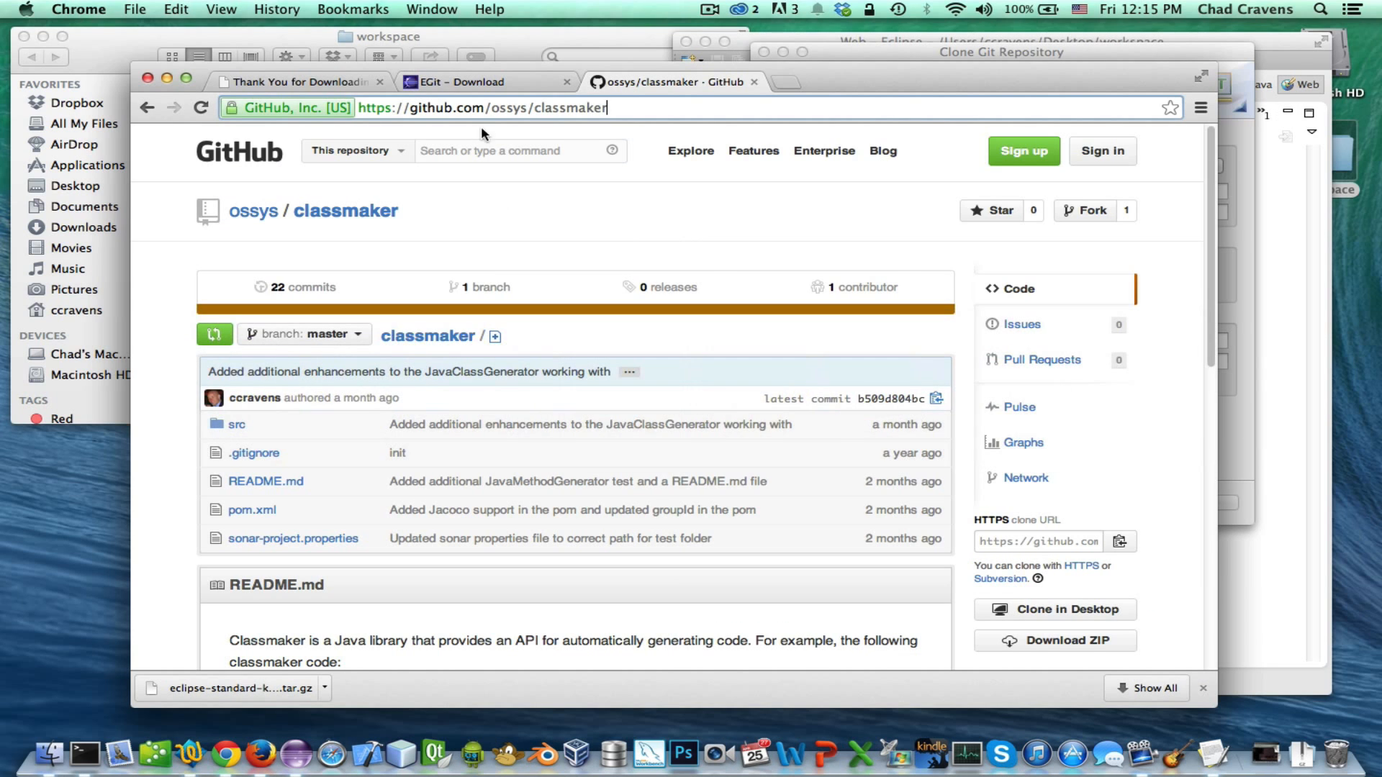
left_click(516, 107)
key("super+Tab")
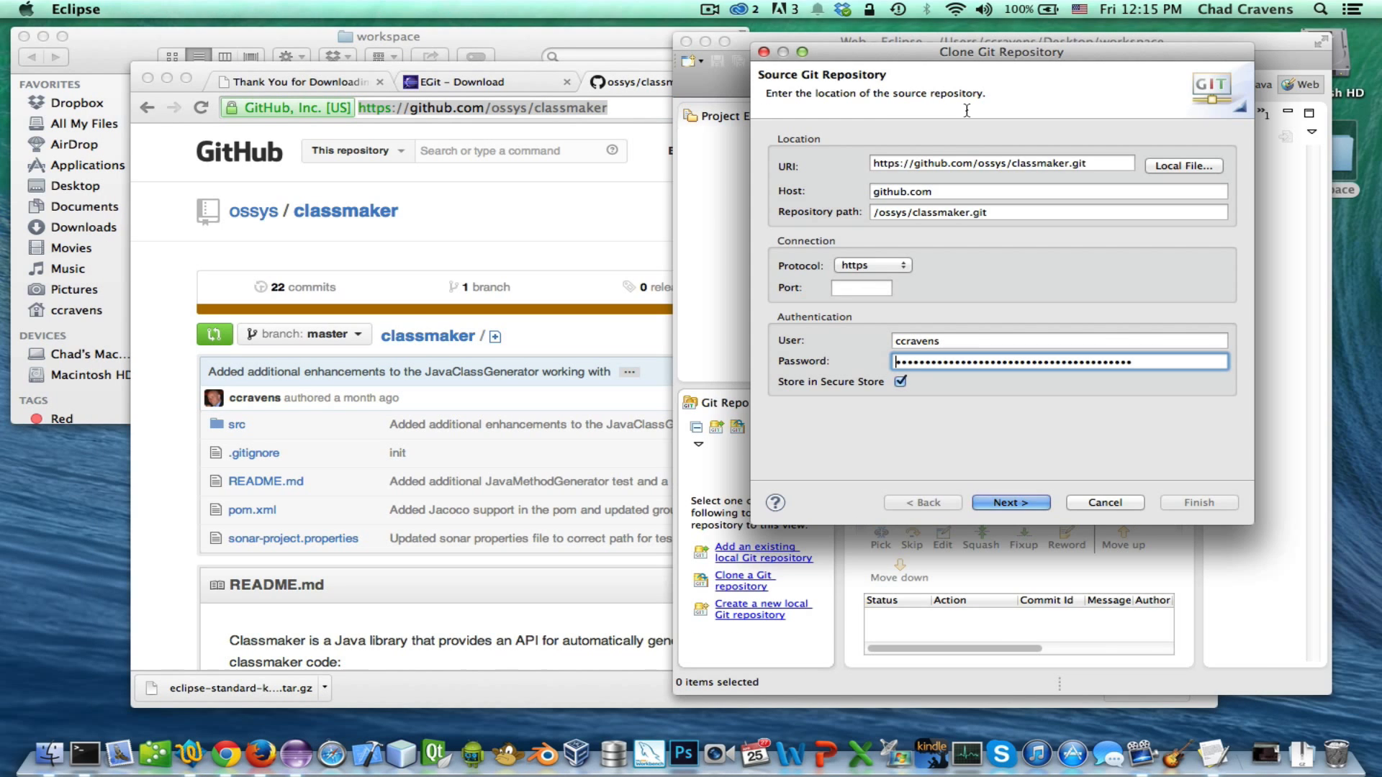
Continue the clone with the corrected URI and credentials, keeping the master branch selected
left_click_drag(1090, 163, 1073, 164)
left_click(960, 340)
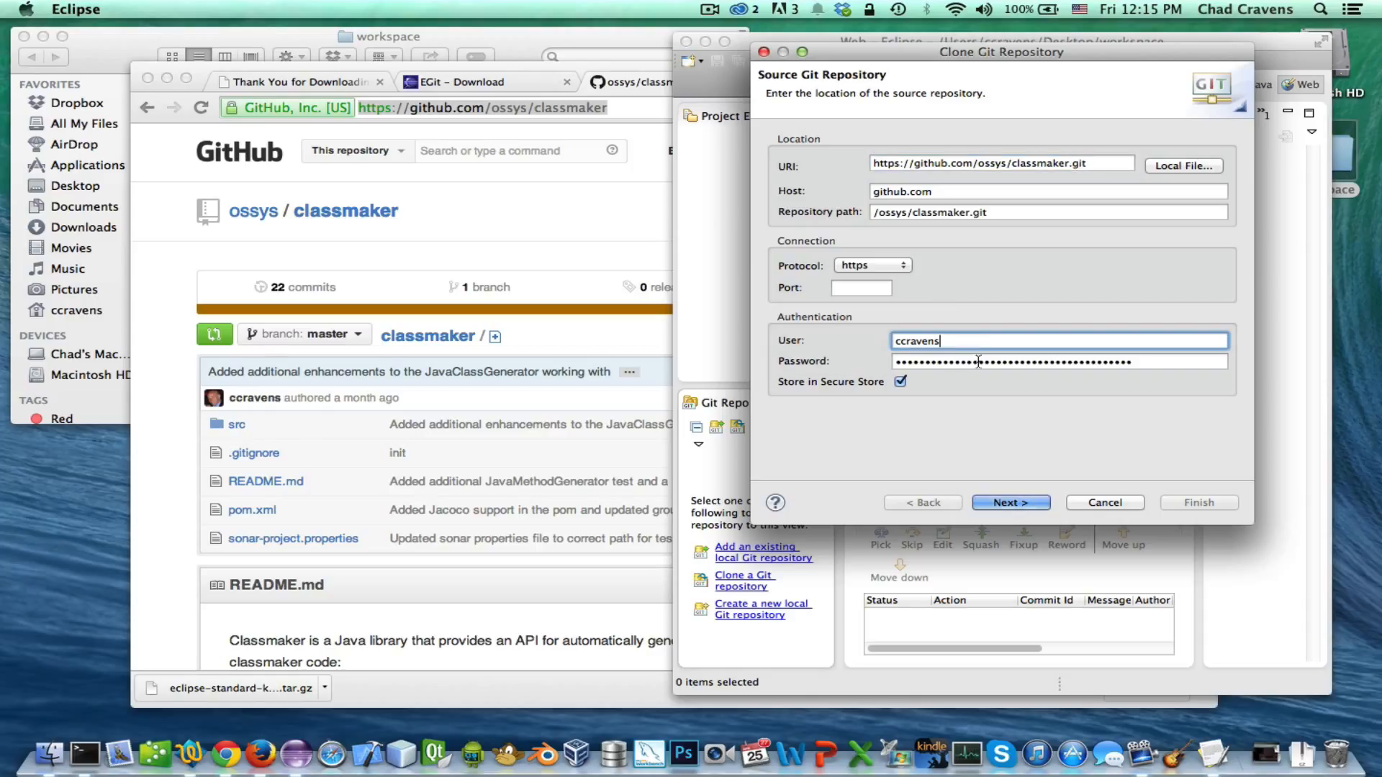
left_click(1006, 500)
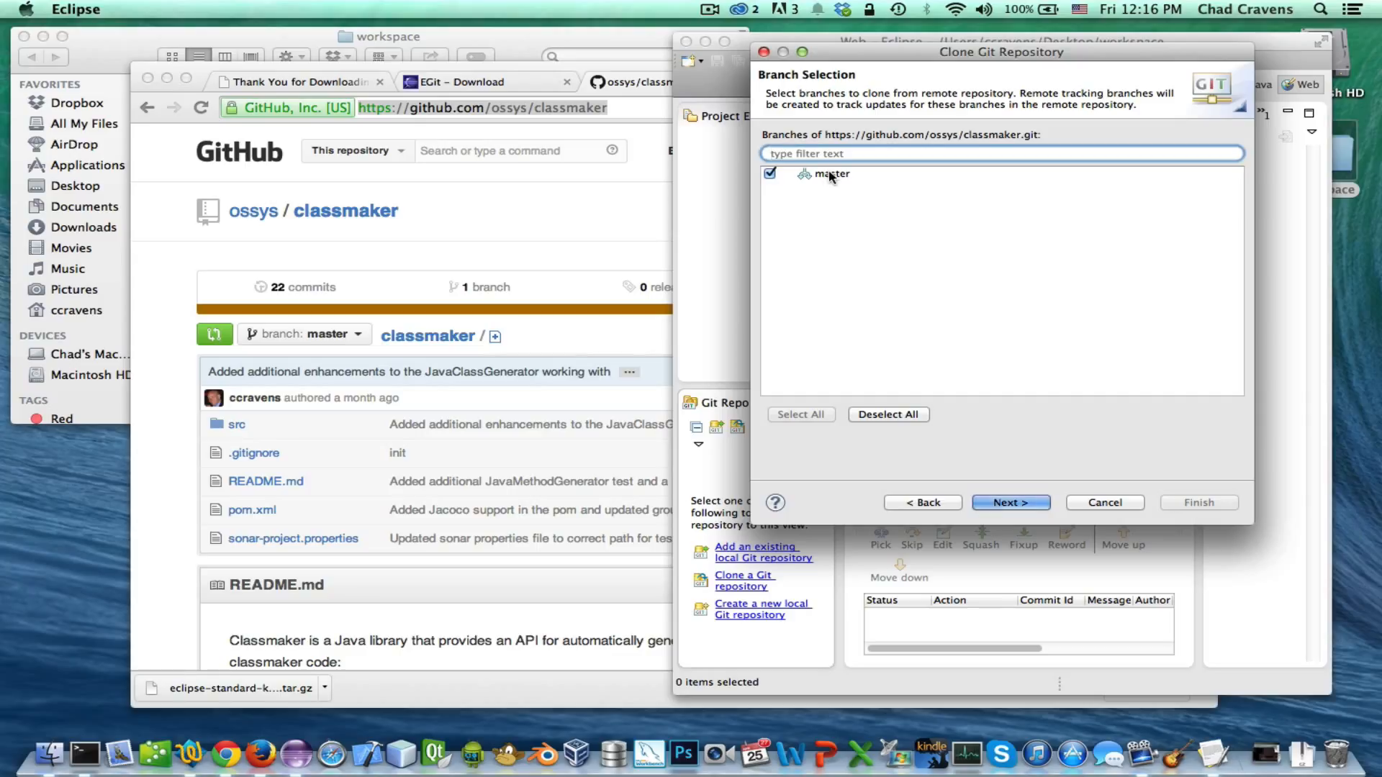
left_click(999, 499)
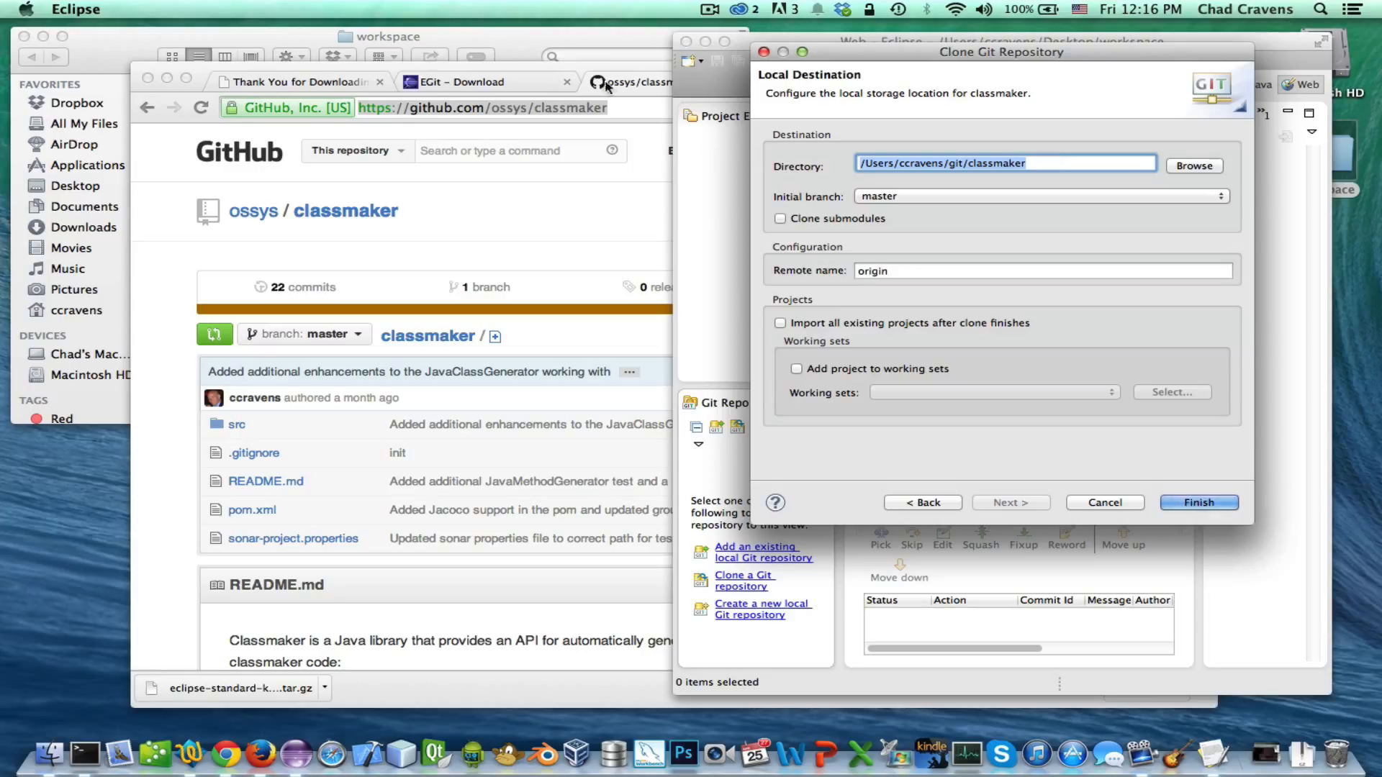
Bring the Finder workspace window in front of Chrome and return to the clone's Local Destination page in Eclipse
left_click(219, 34)
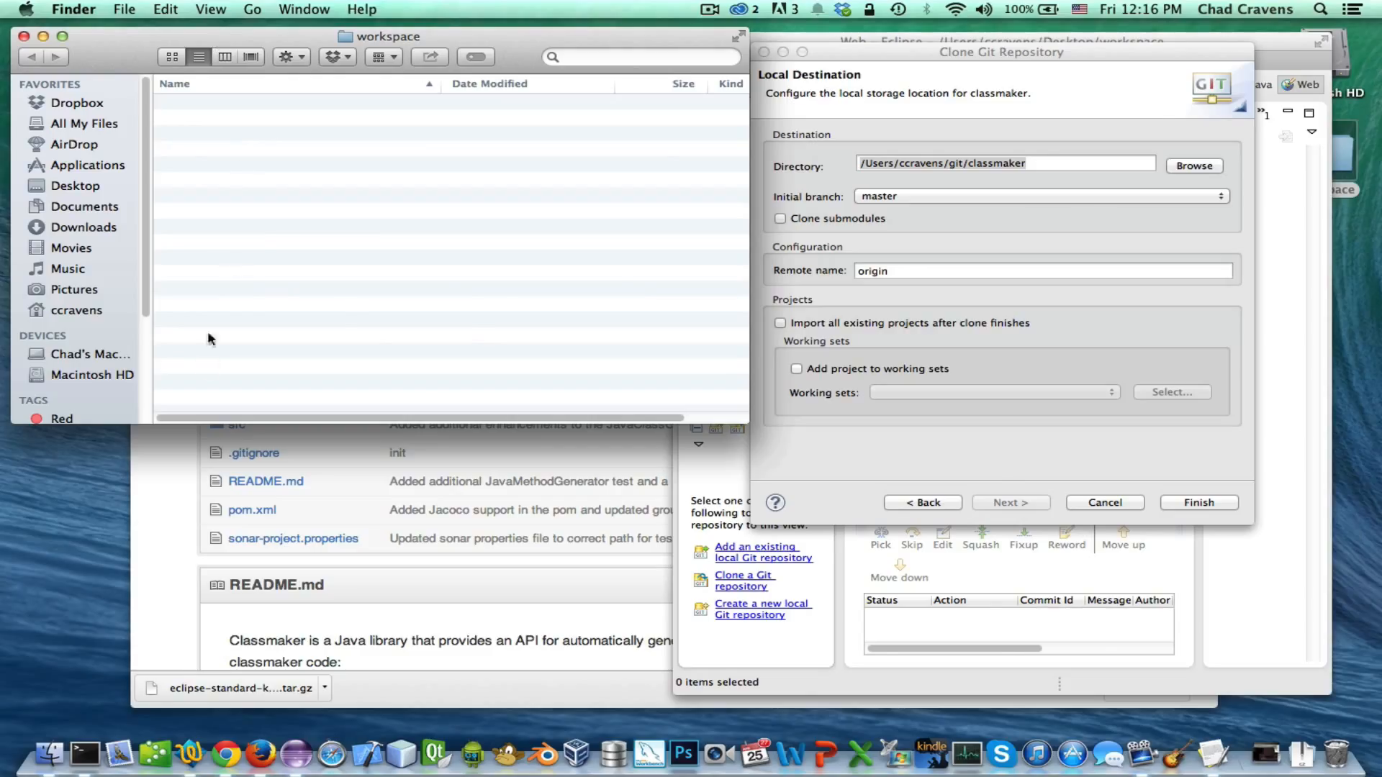
left_click(171, 486)
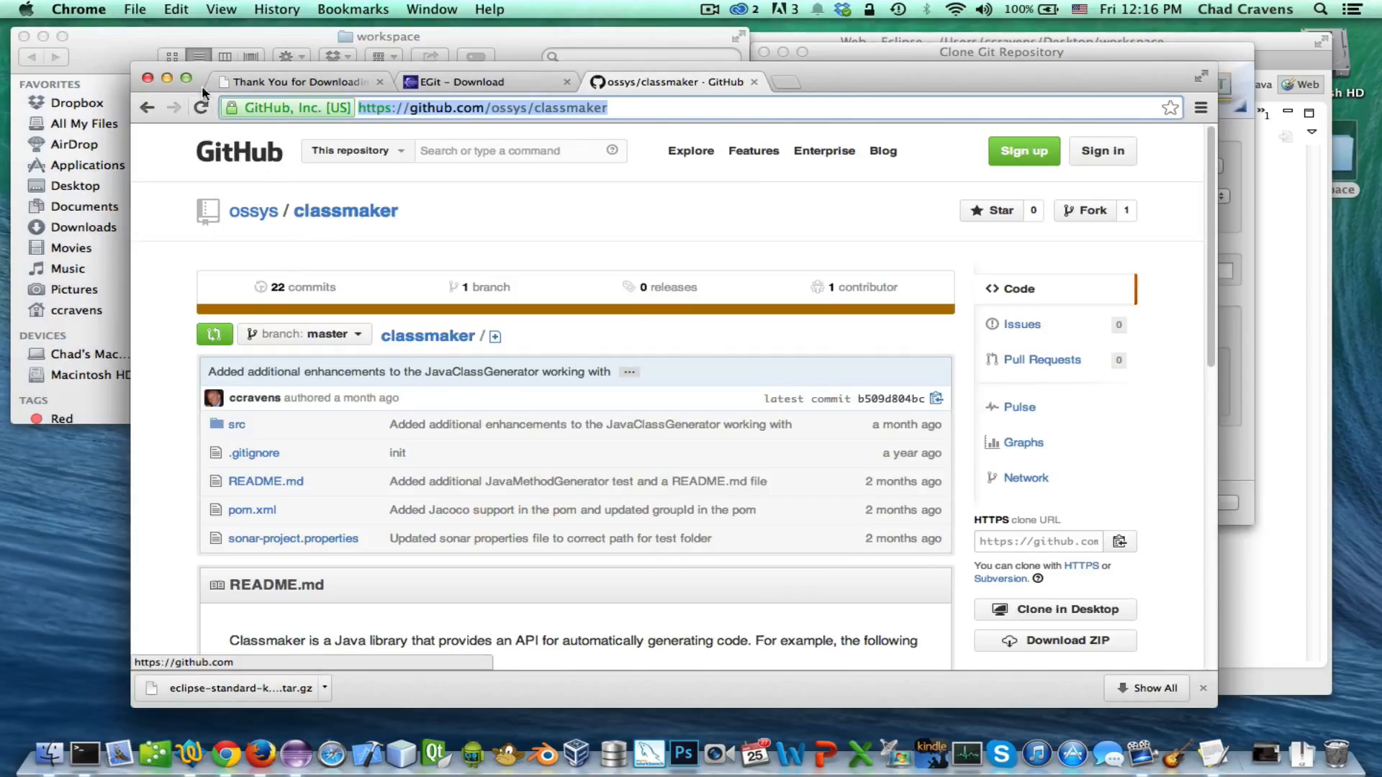
left_click(207, 44)
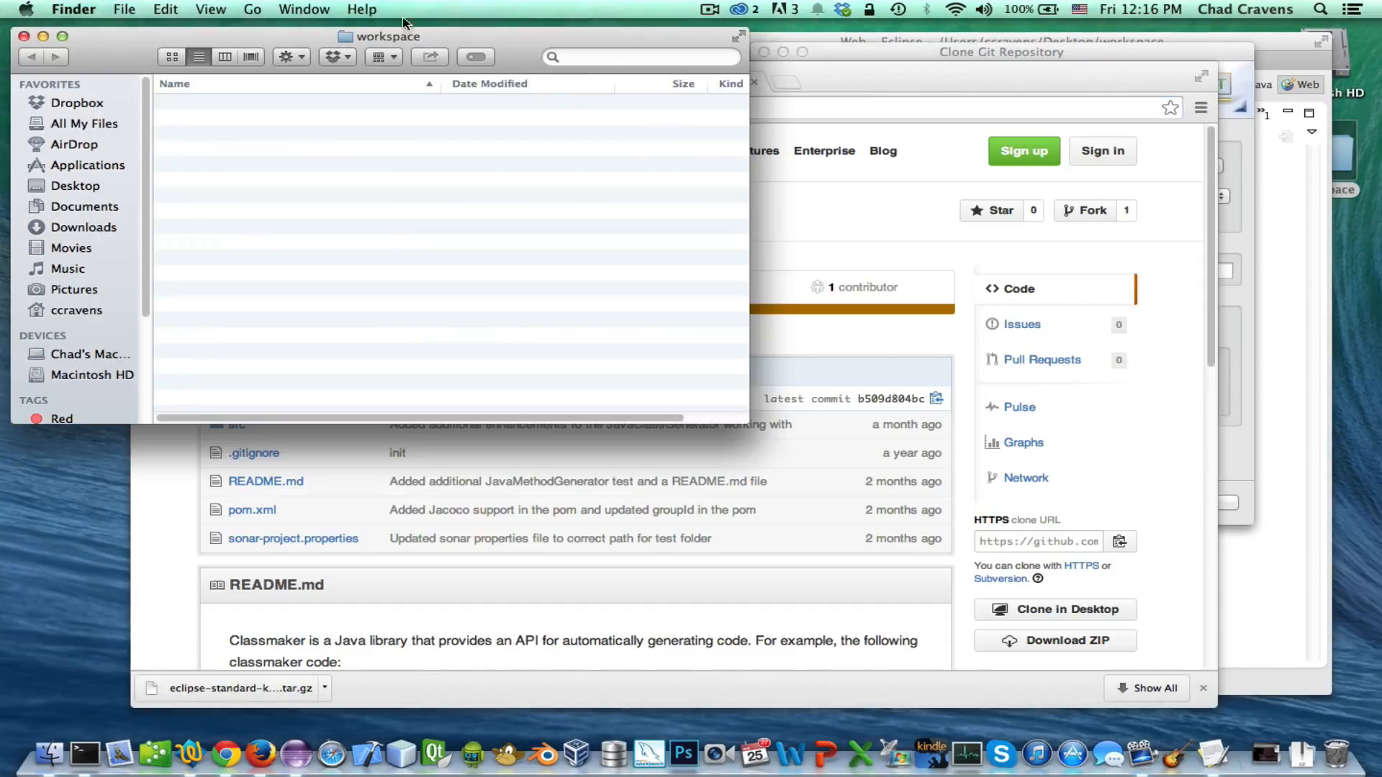
left_click(940, 51)
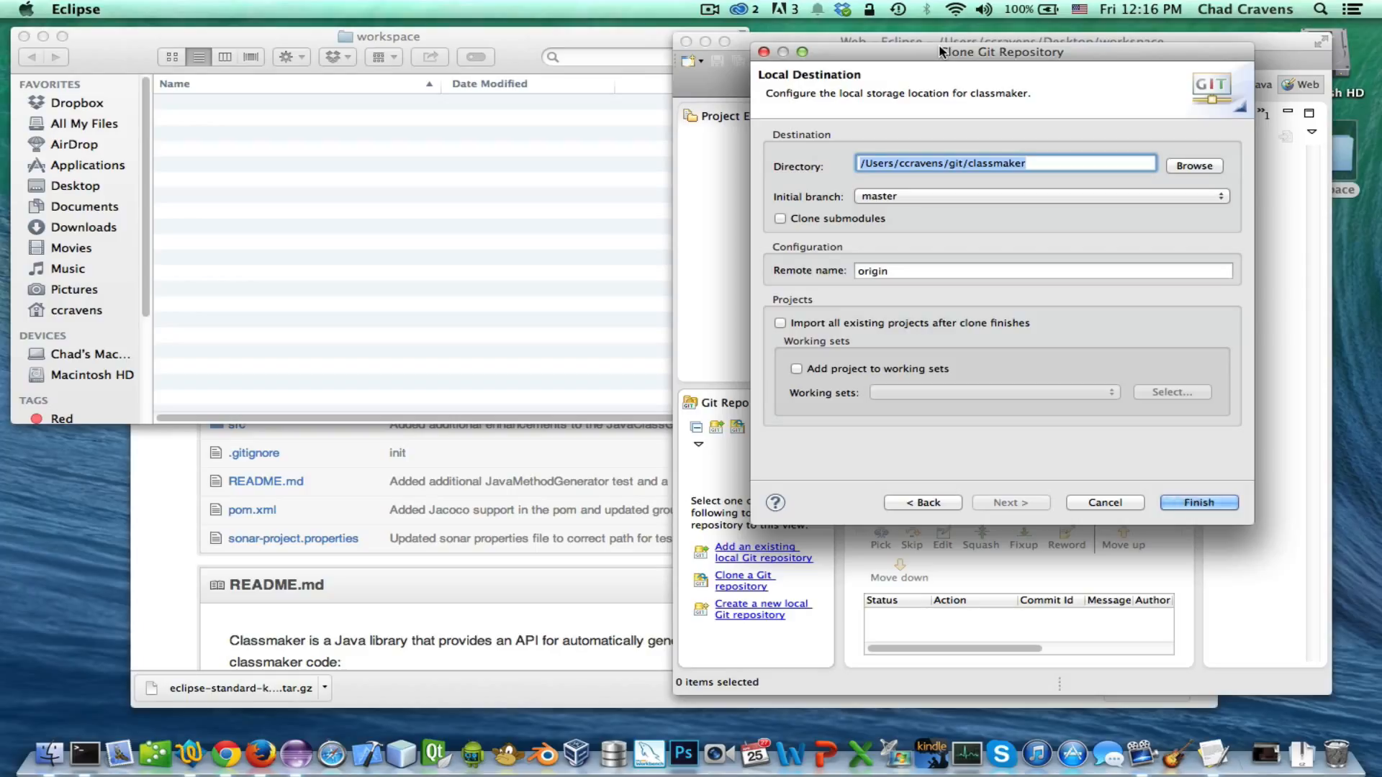
left_click(869, 162)
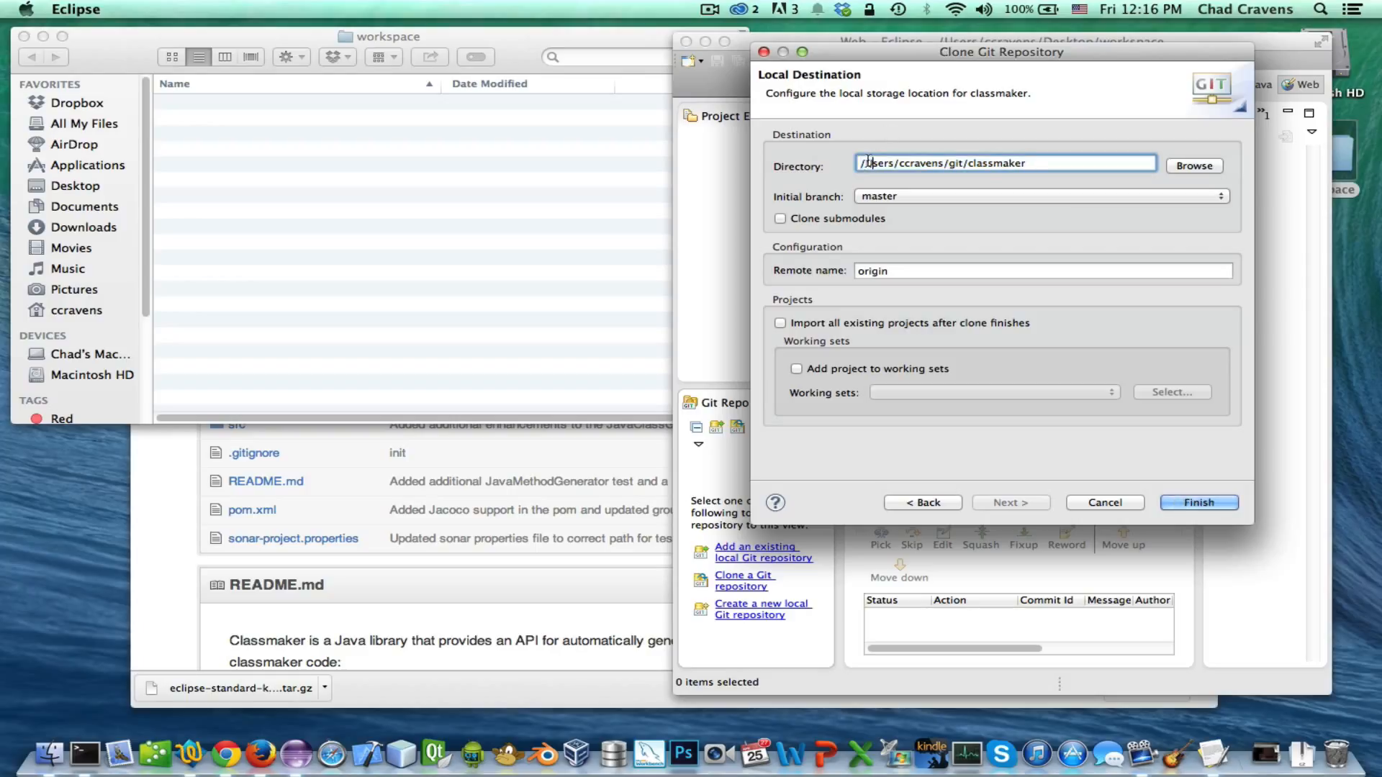
left_click_drag(866, 161, 991, 169)
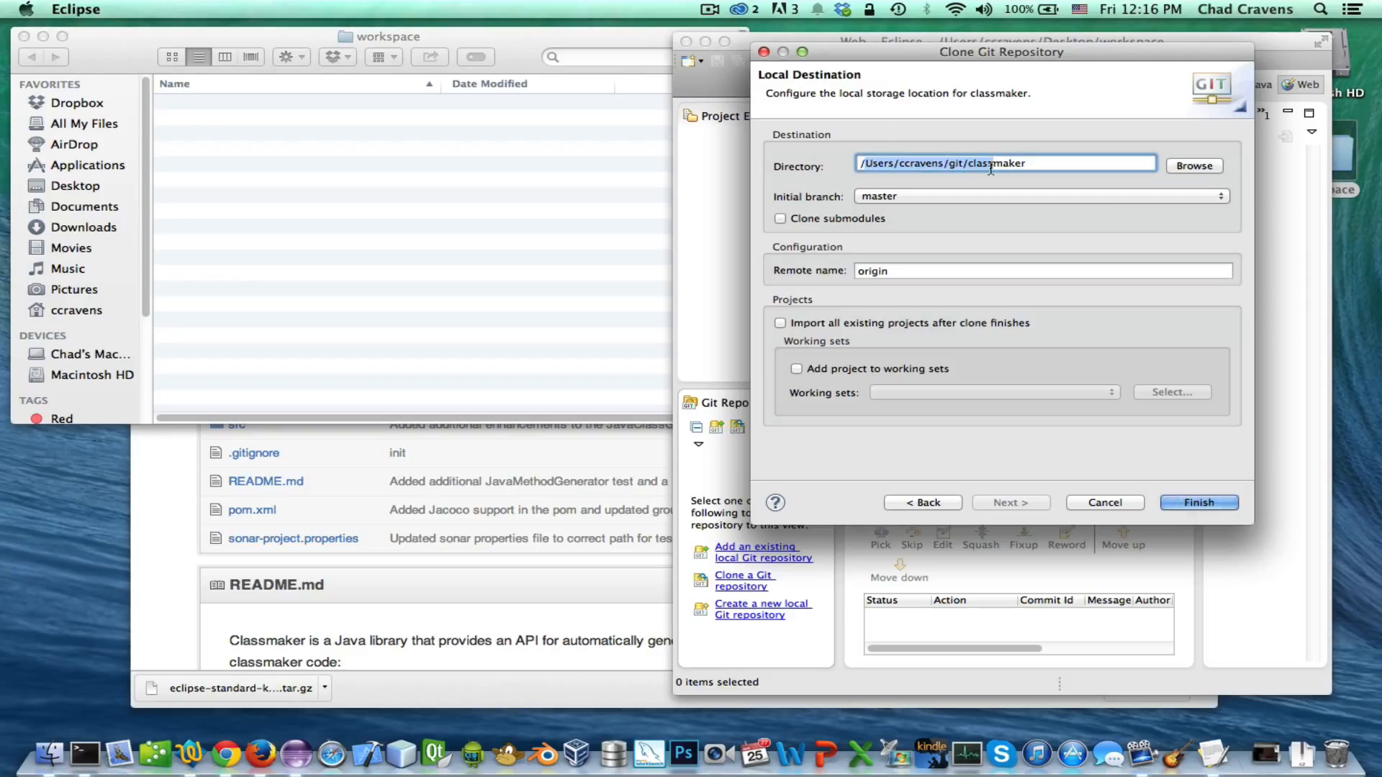
double_click(956, 164)
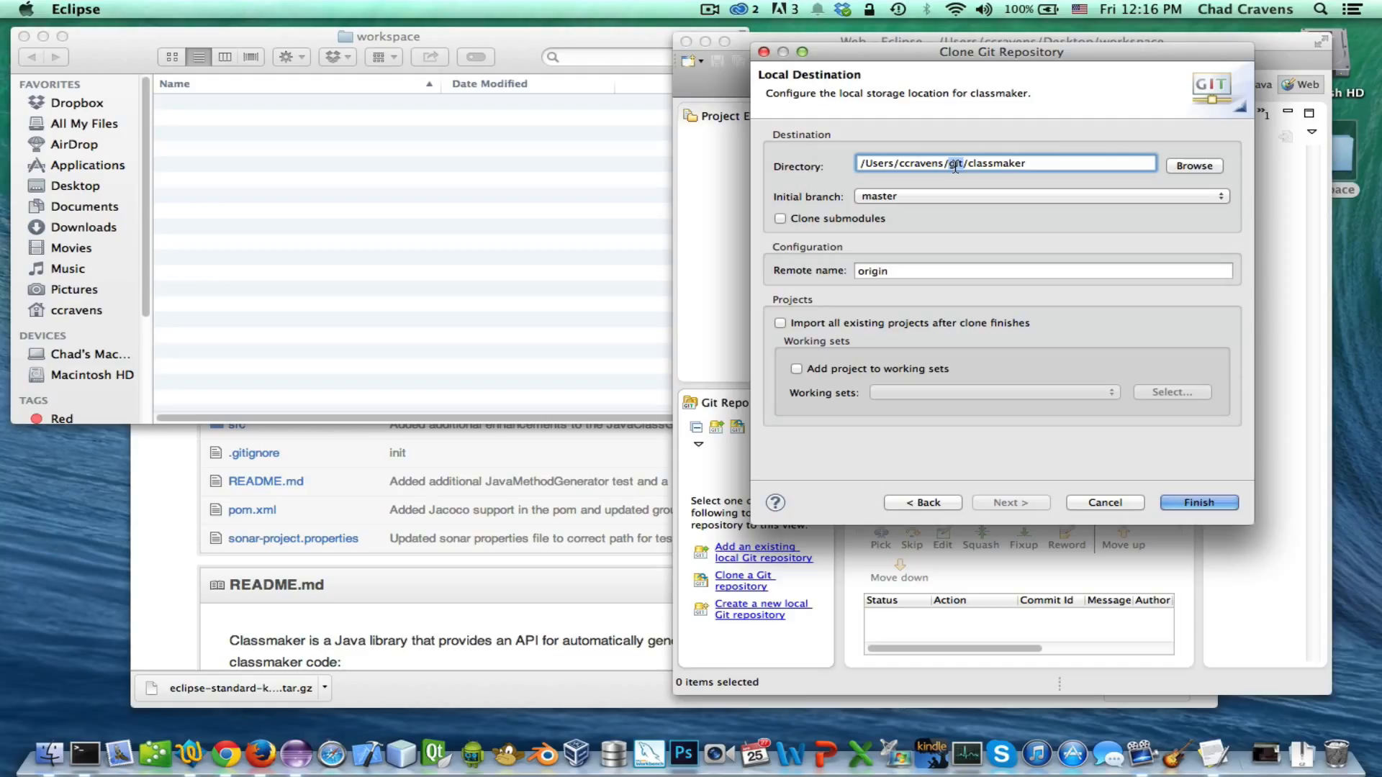
left_click(1177, 167)
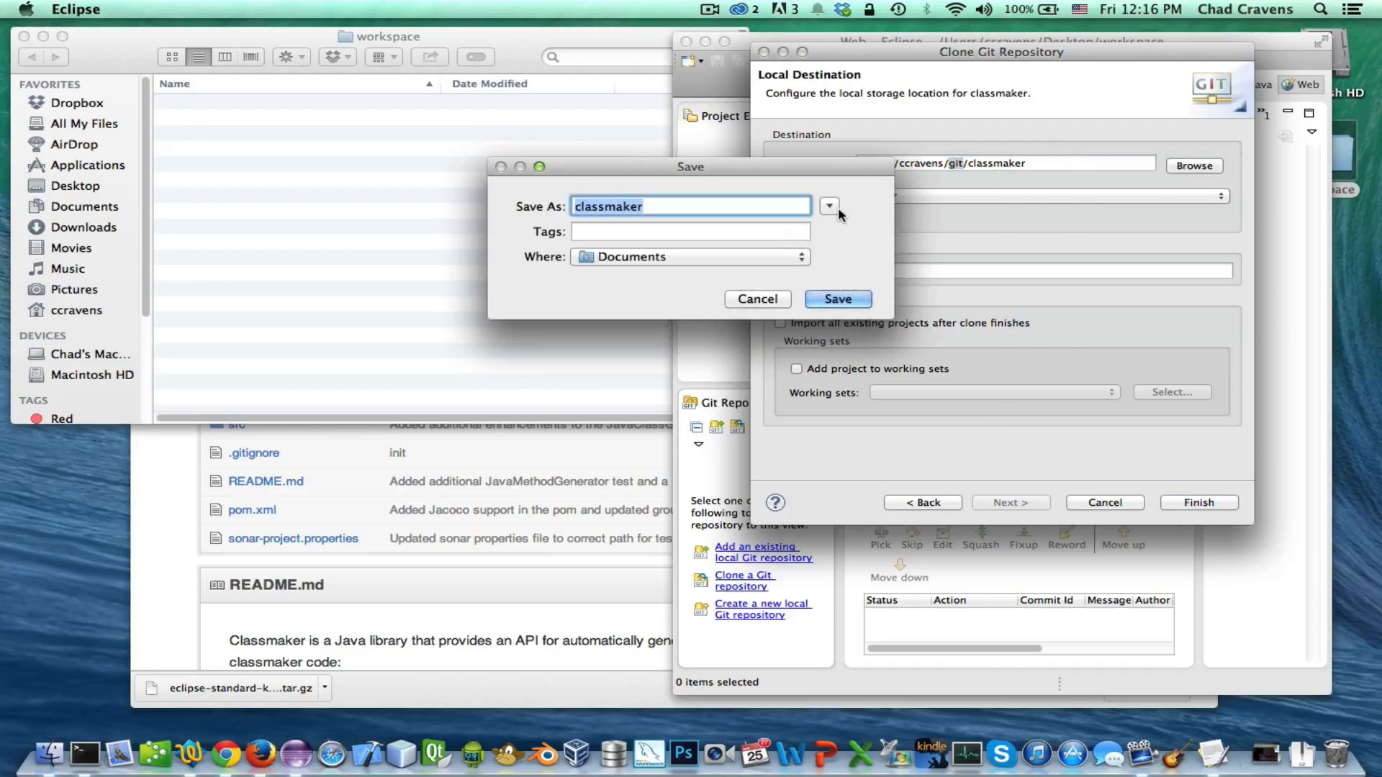
left_click(835, 206)
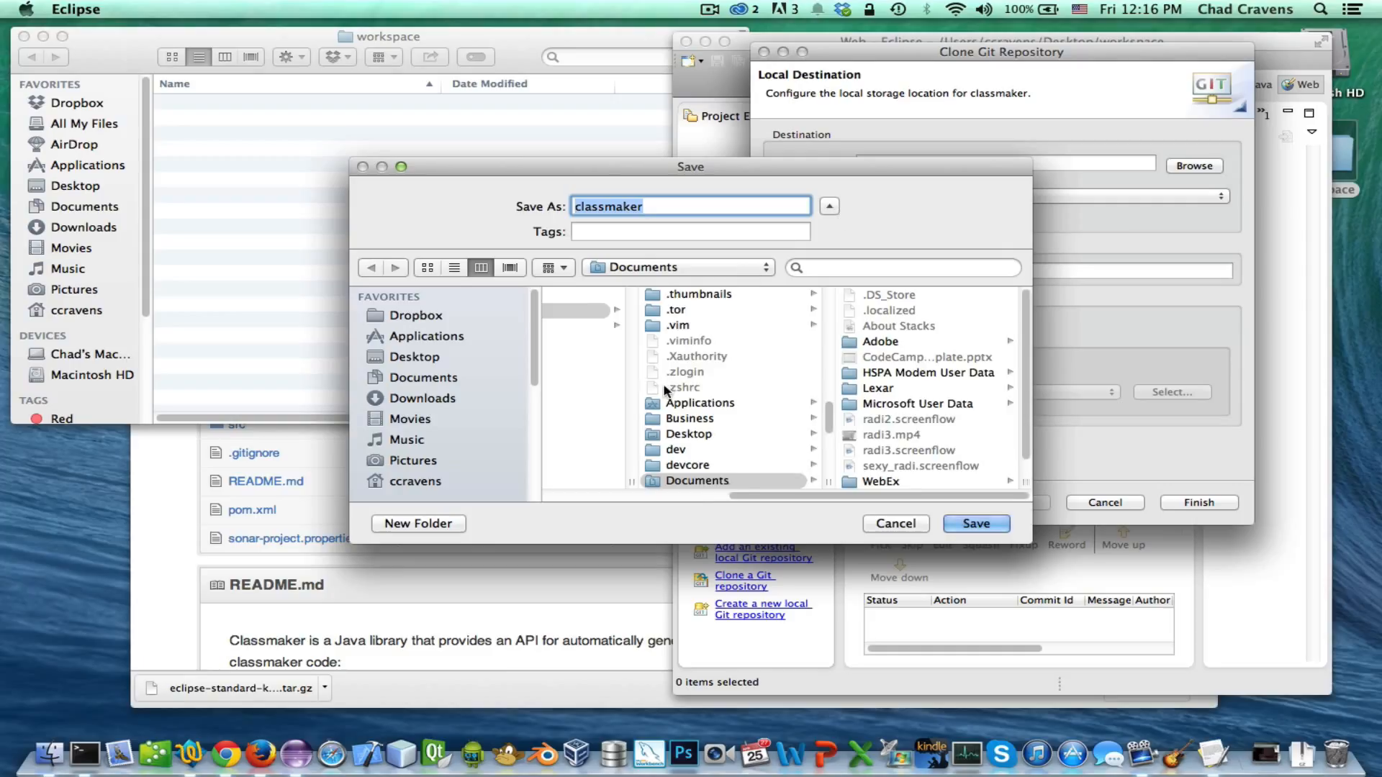
scroll(665, 391, "left", 1)
scroll(663, 390, "down", 1)
left_click(700, 427)
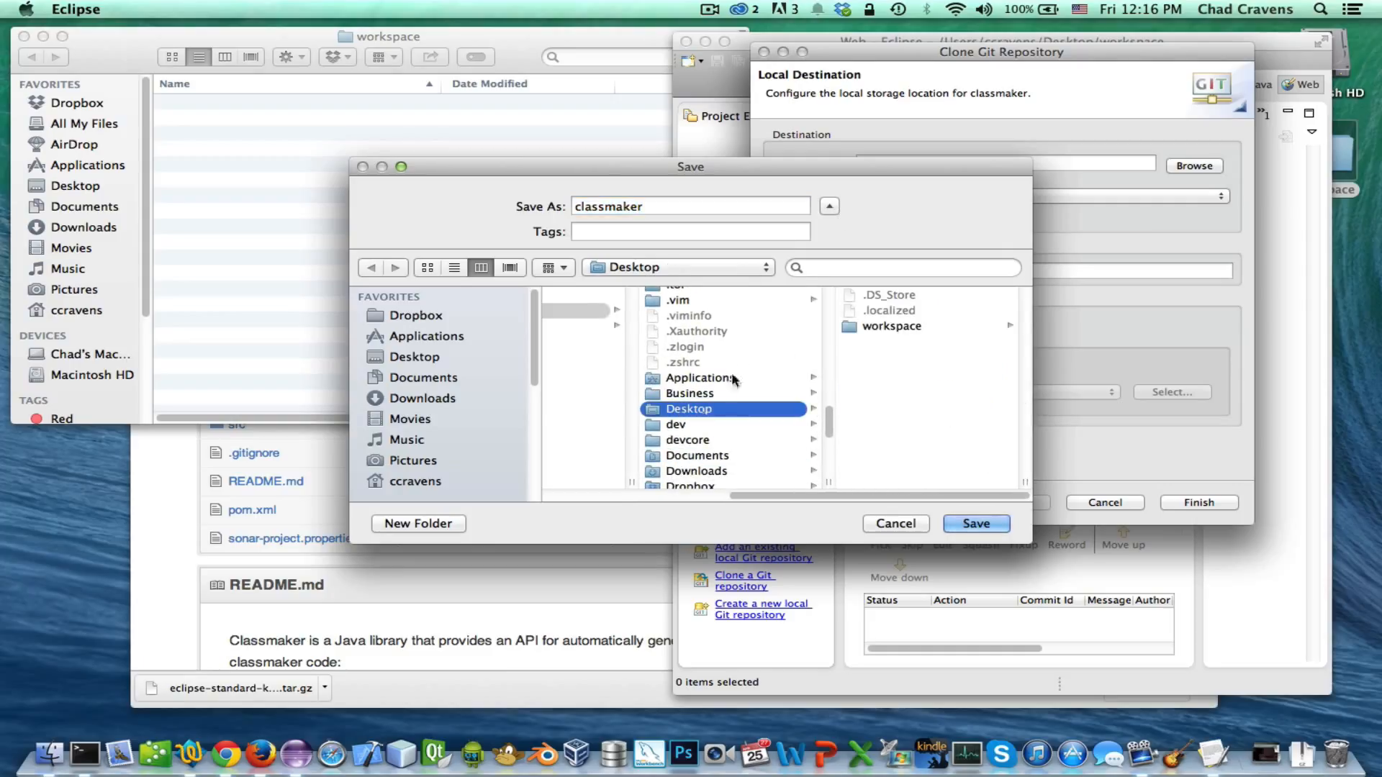
left_click(884, 328)
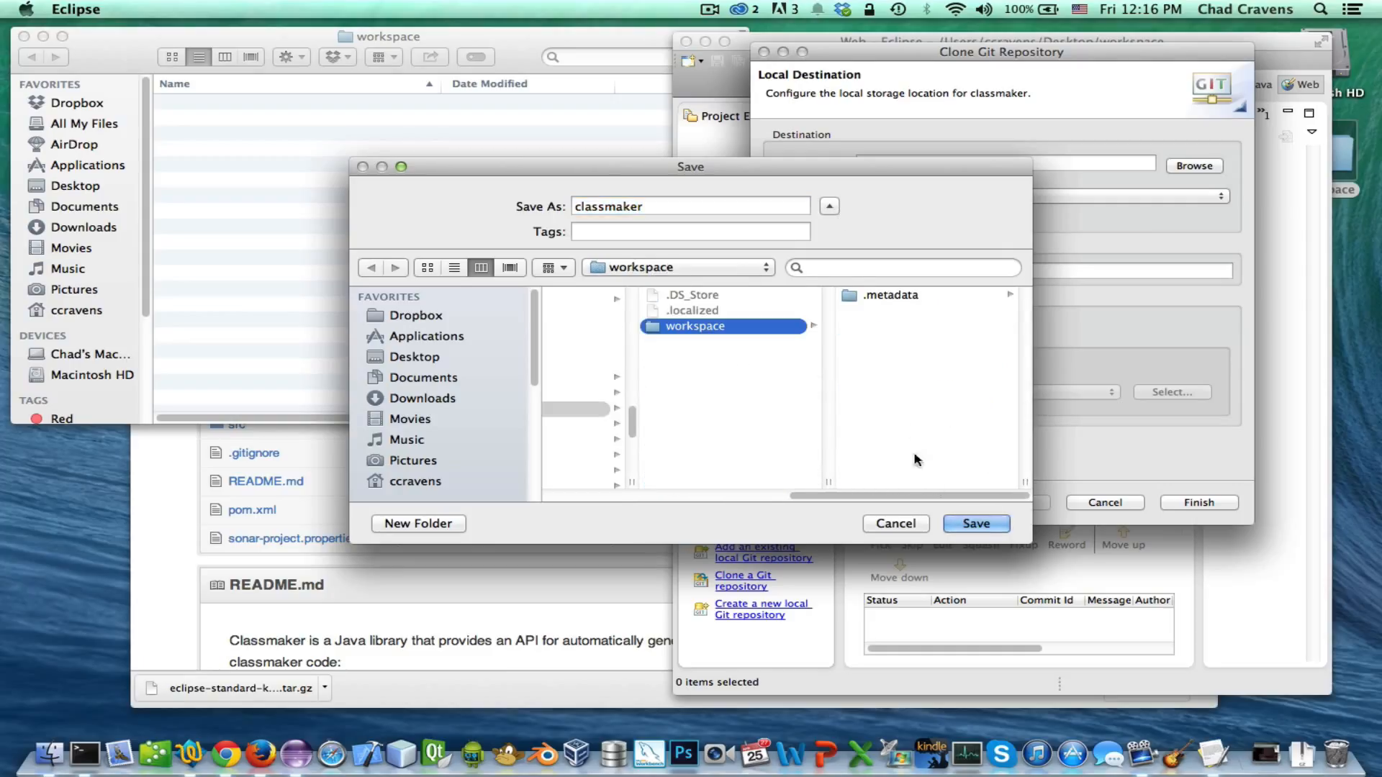
left_click(977, 524)
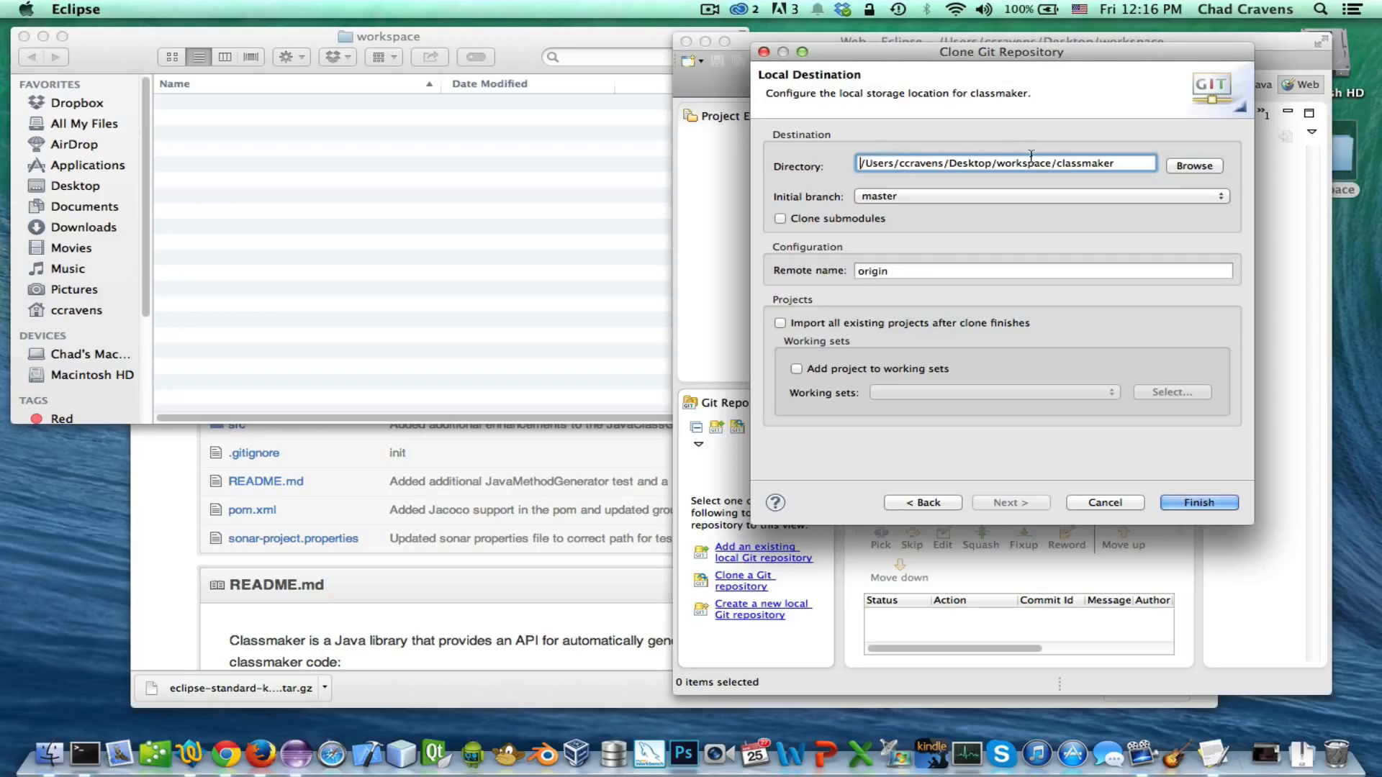
Check the Finder workspace folder and finish cloning classmaker with initial branch master and remote name origin
left_click(301, 104)
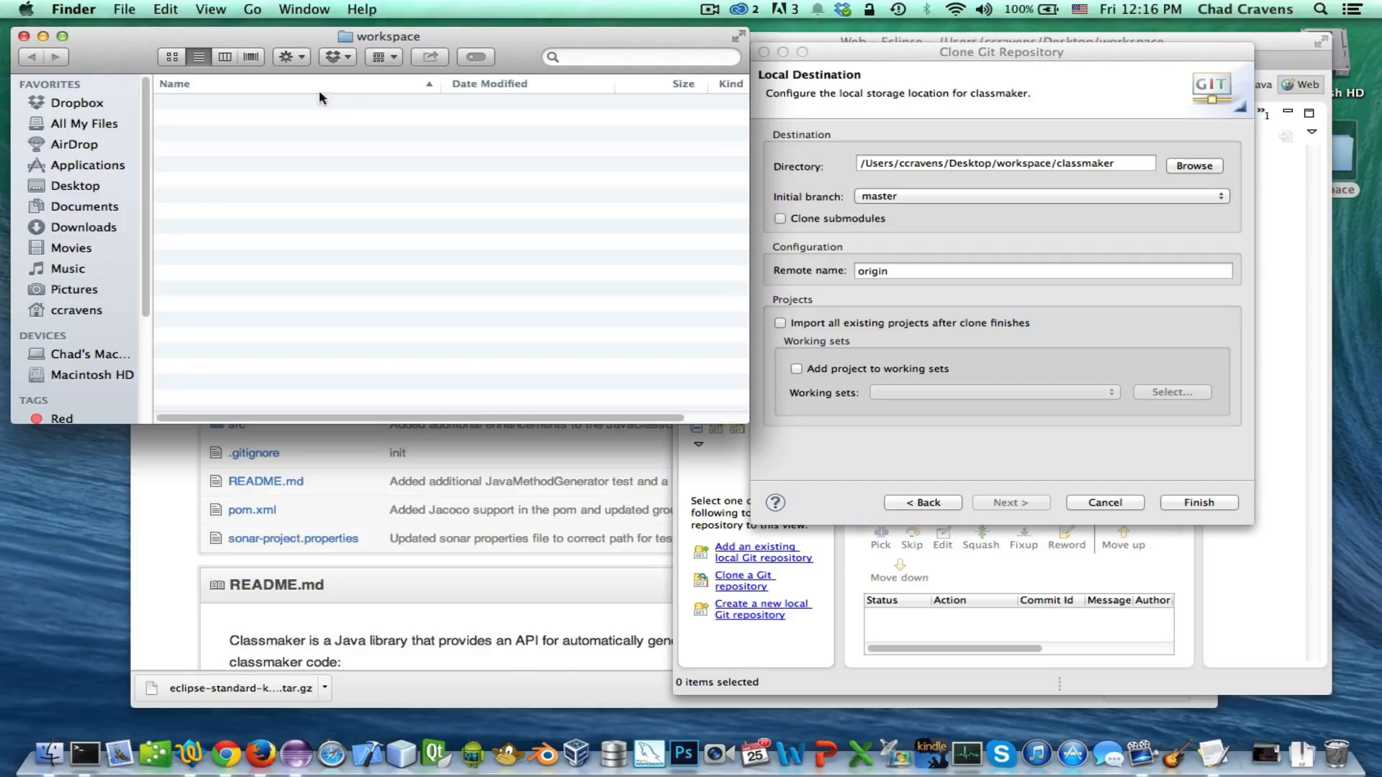
left_click(917, 49)
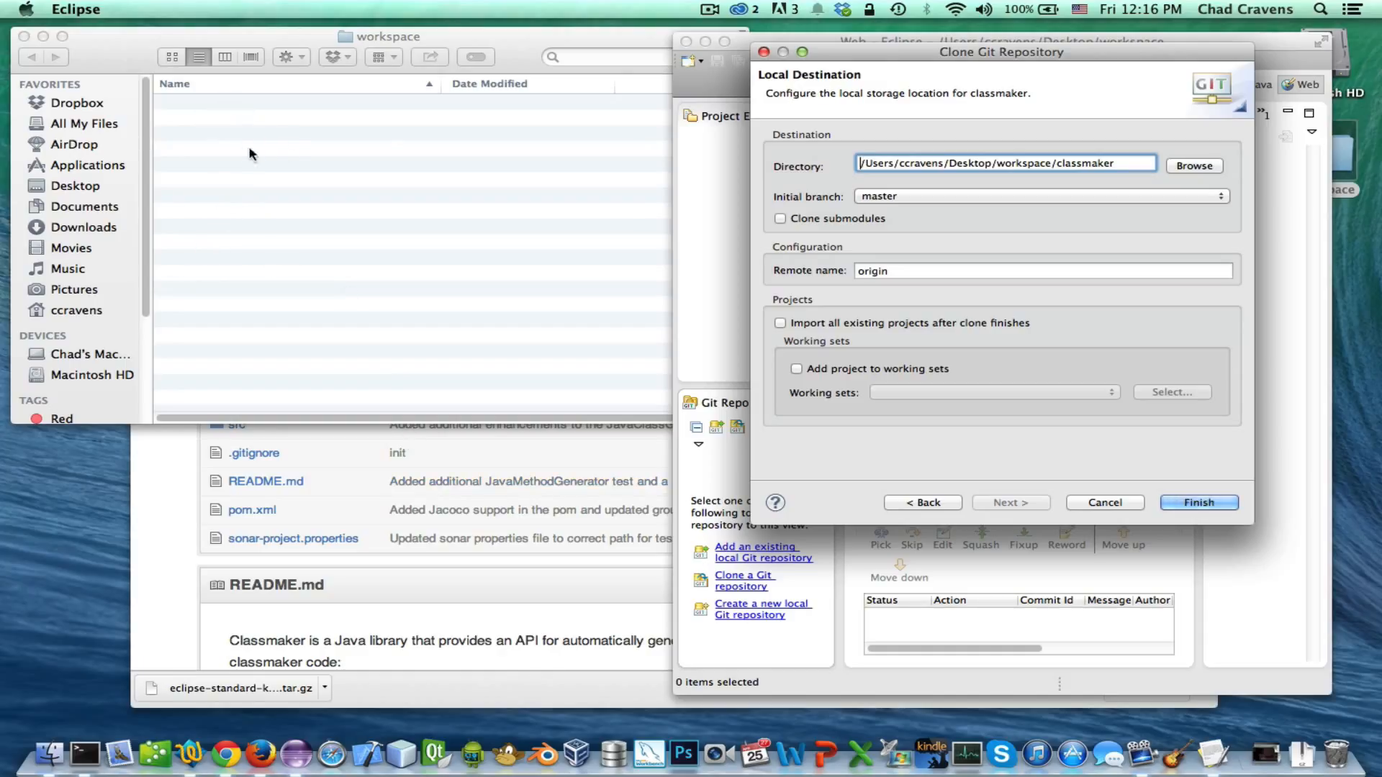
left_click(1197, 504)
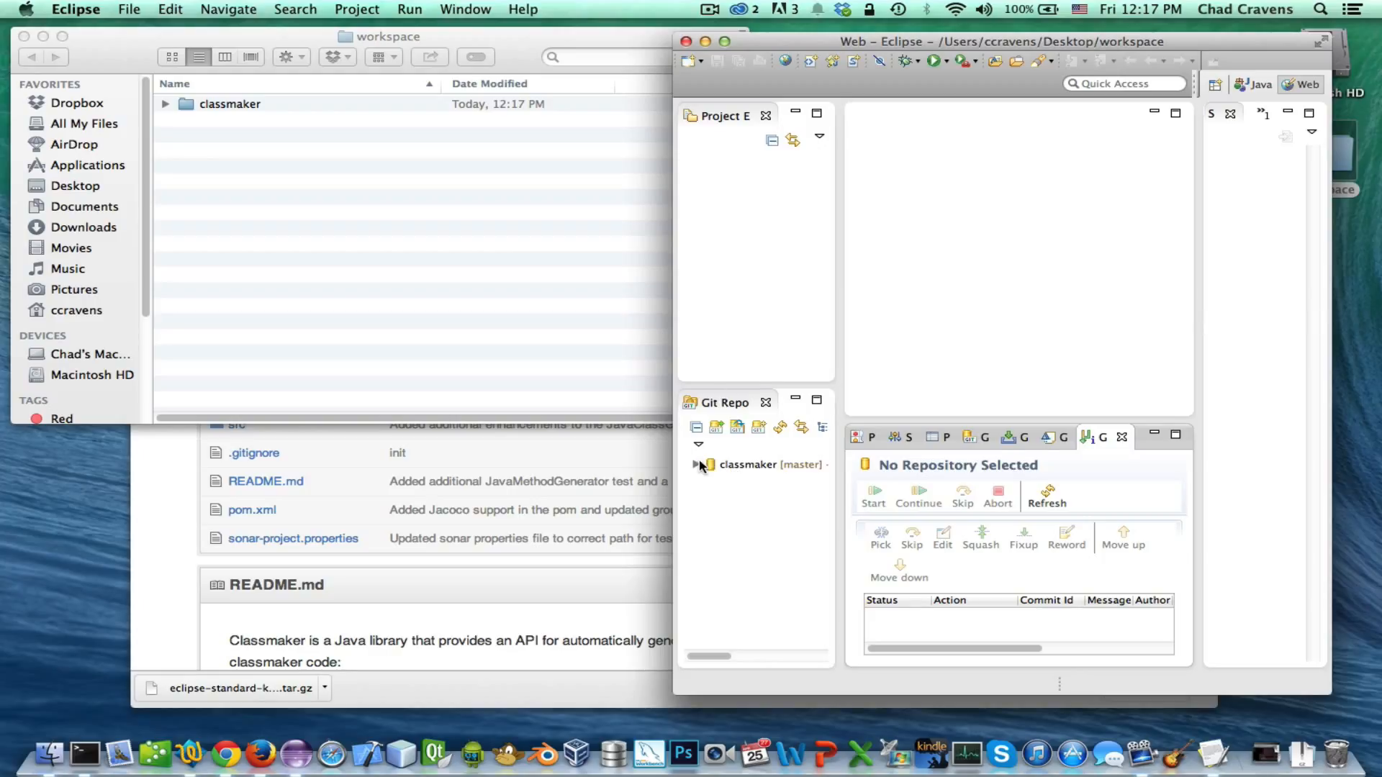
Examine the cloned classmaker repository's structure and branches in Git Repositories, and collapse it again
left_click(696, 465)
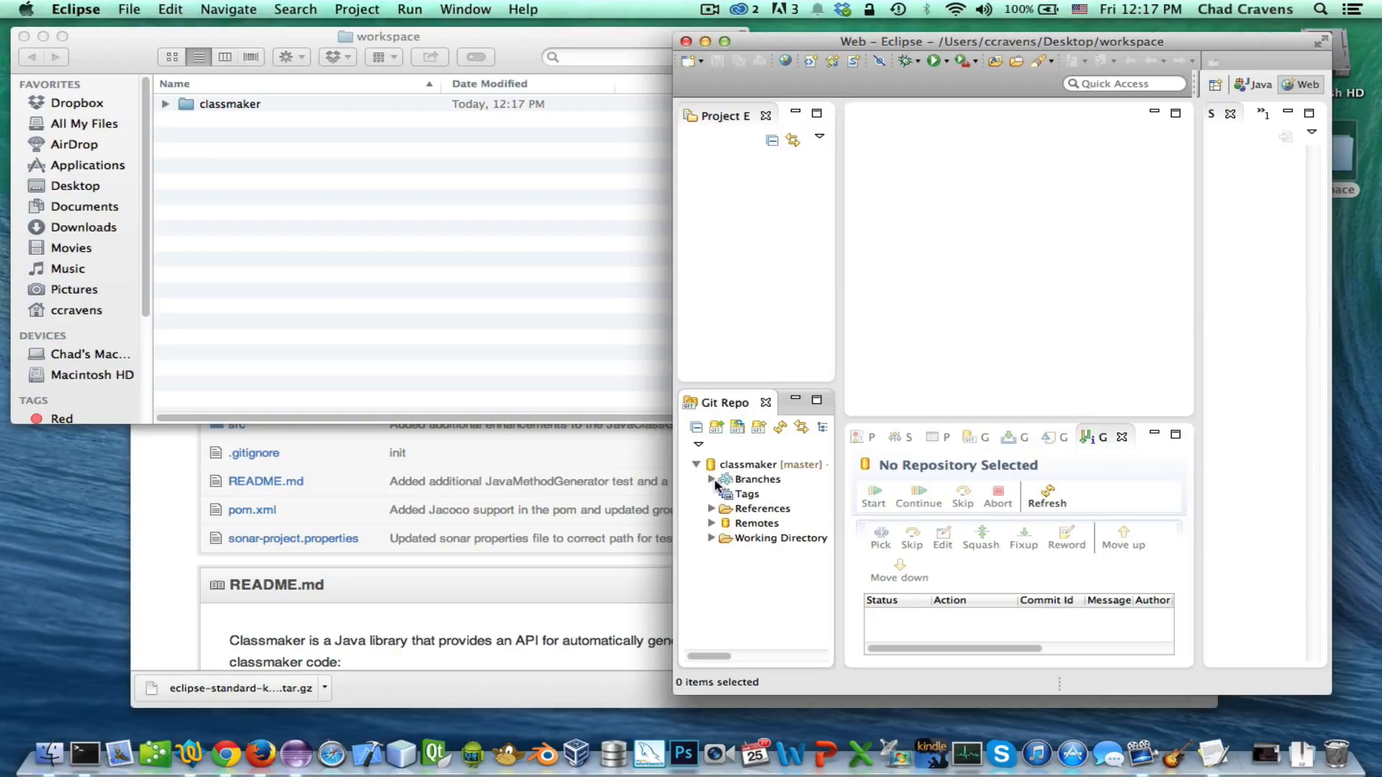
left_click(711, 481)
left_click(711, 480)
left_click(696, 465)
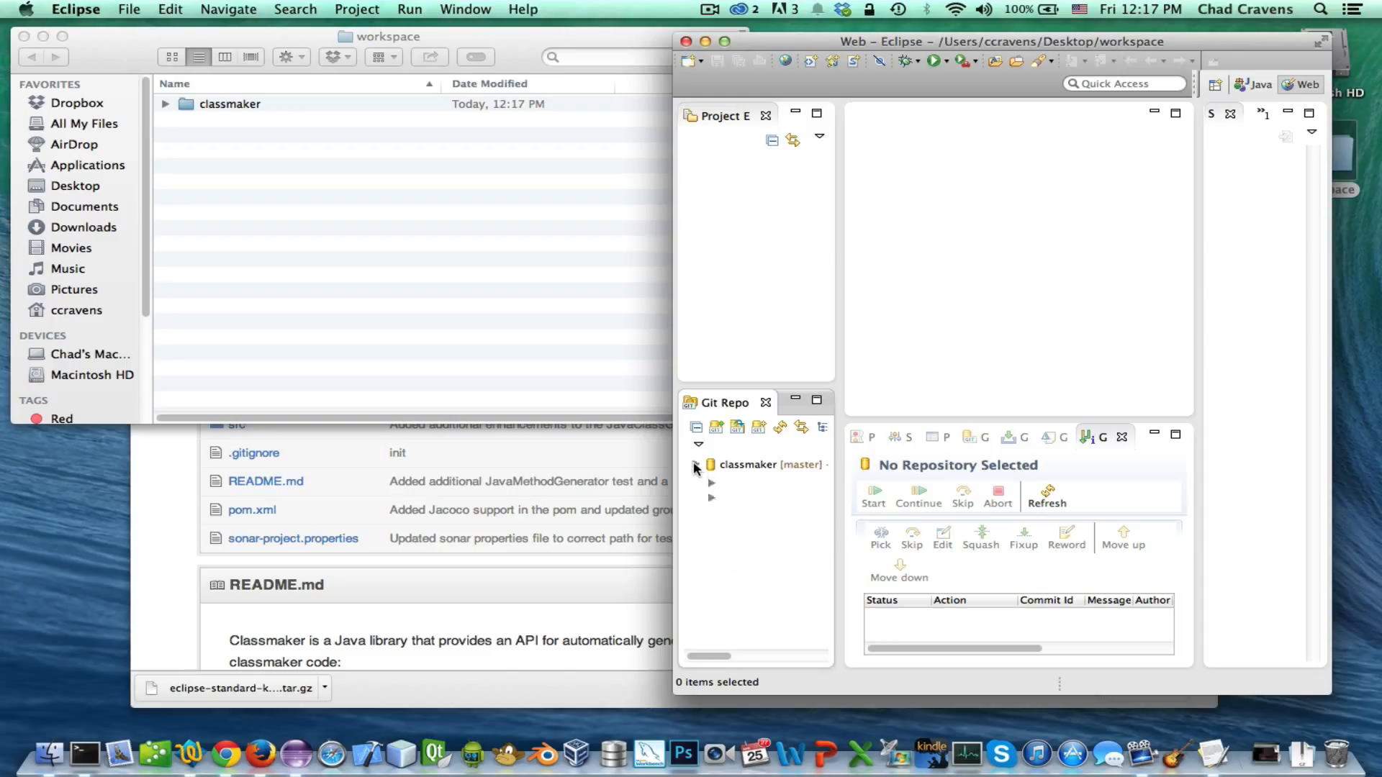
Widen the explorer and Git Repositories column in both the Web and Java perspectives
left_click_drag(839, 244, 940, 248)
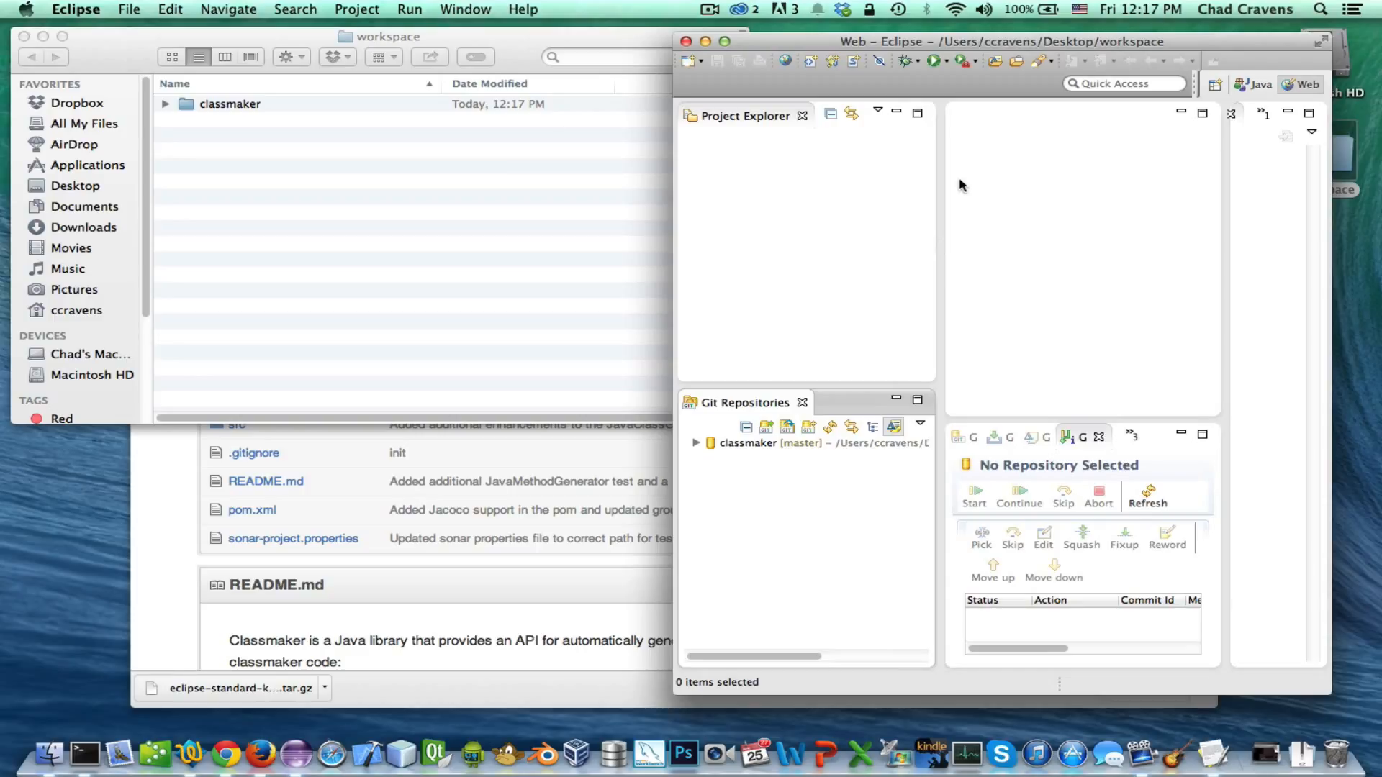
left_click(1254, 85)
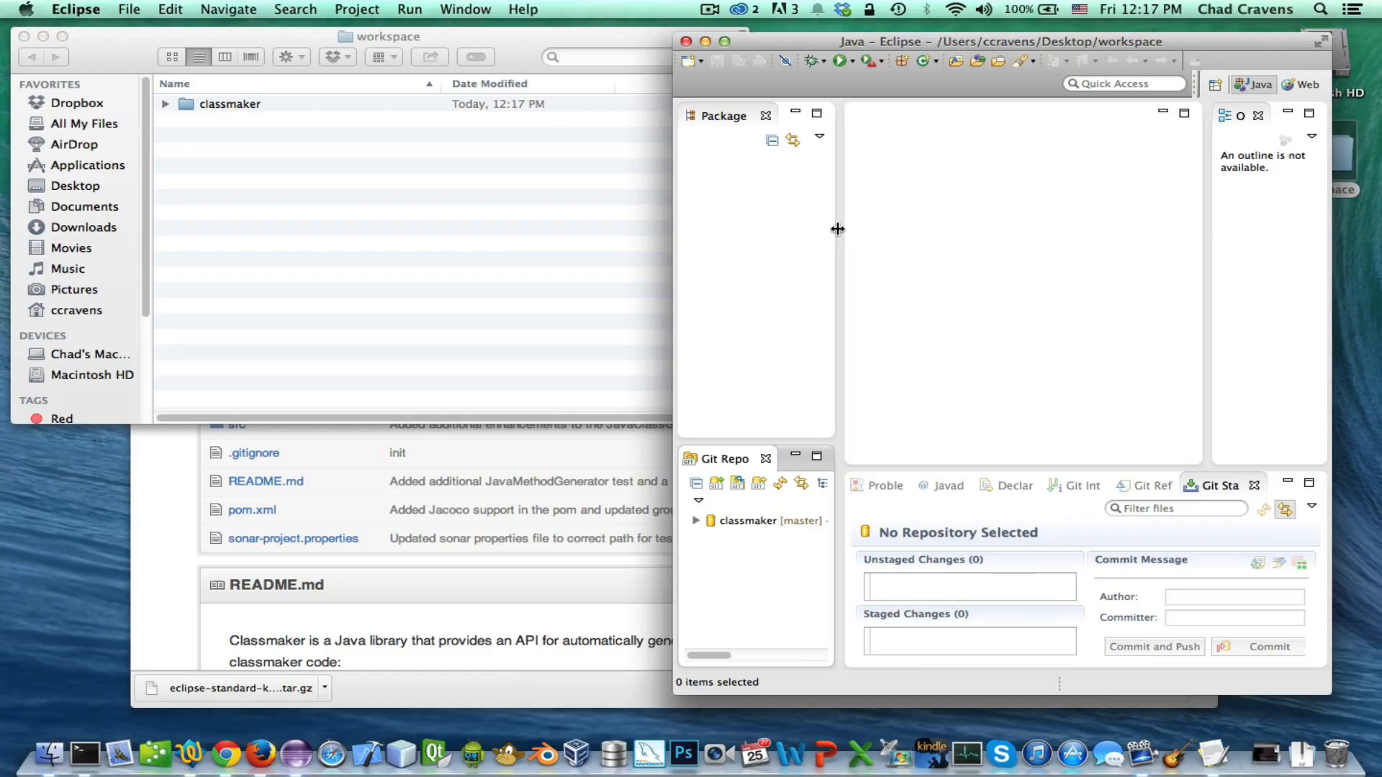
left_click_drag(838, 229, 932, 233)
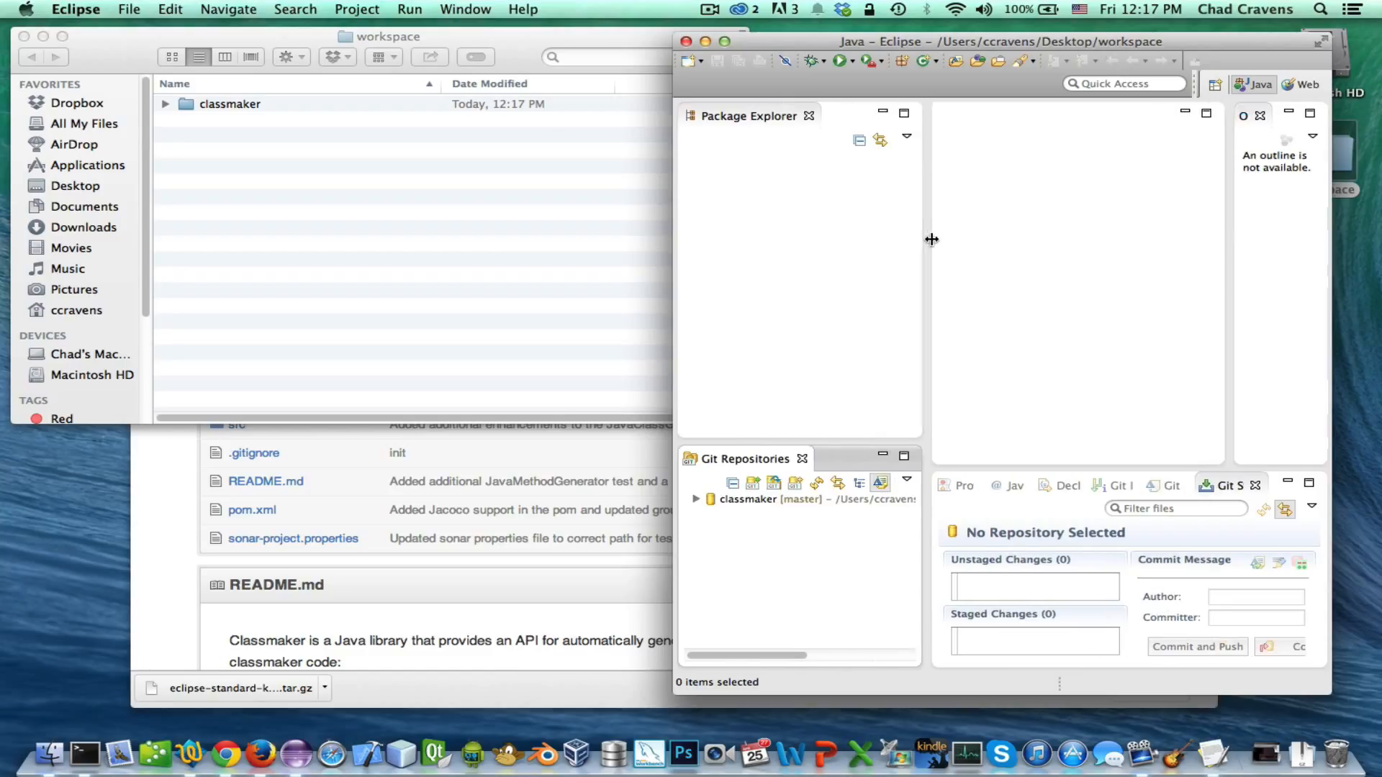
Create a Java project named classmaker in the default workspace location, keeping the default Java build settings
left_click(743, 239)
right_click(743, 240)
mouse_move(771, 248)
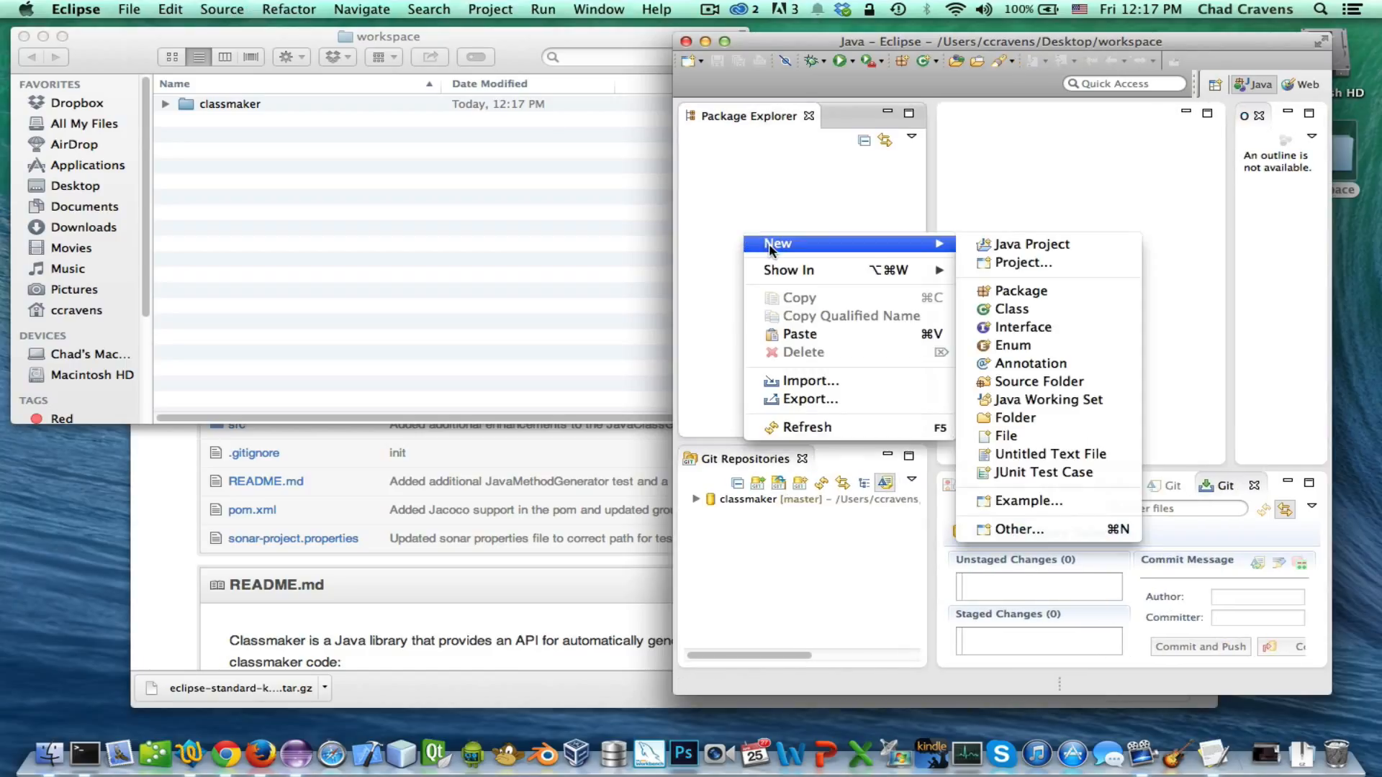
left_click(1005, 245)
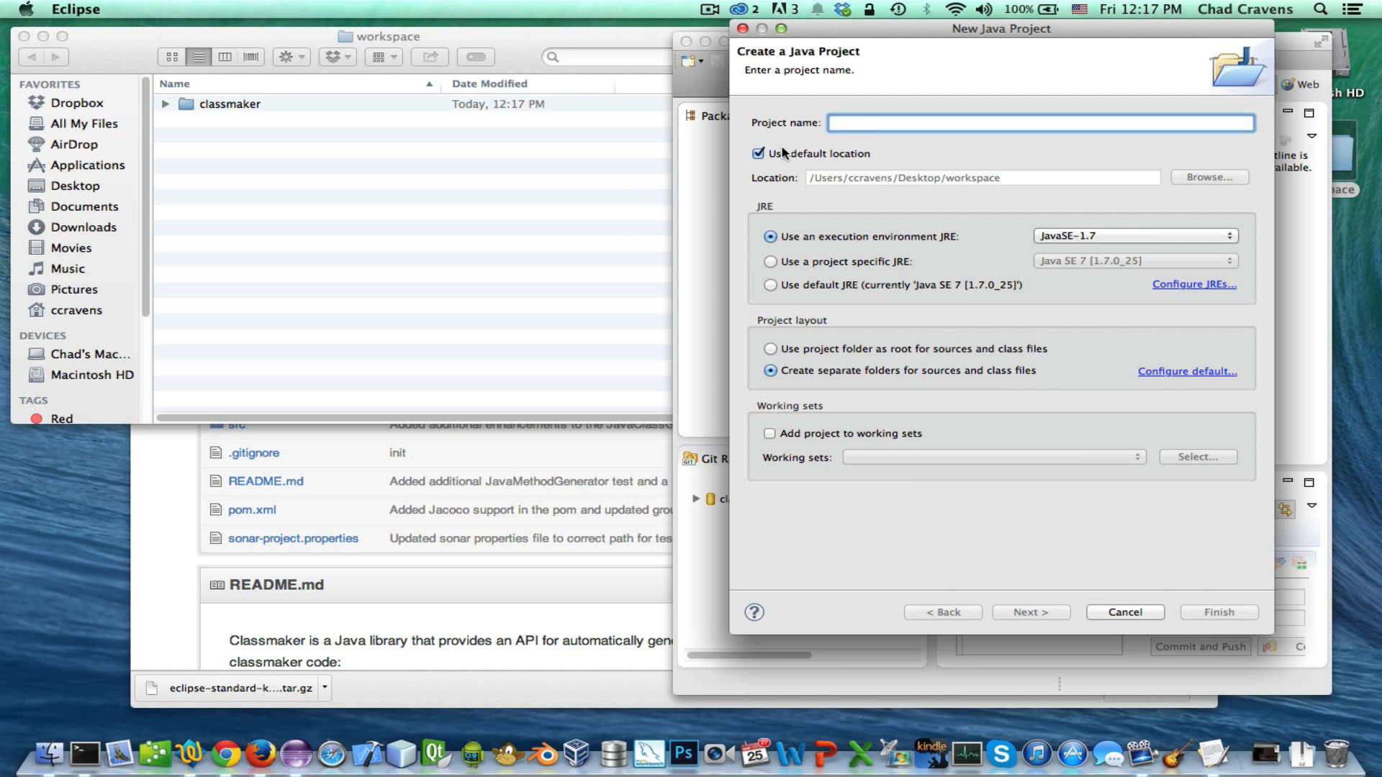
left_click_drag(818, 29, 900, 68)
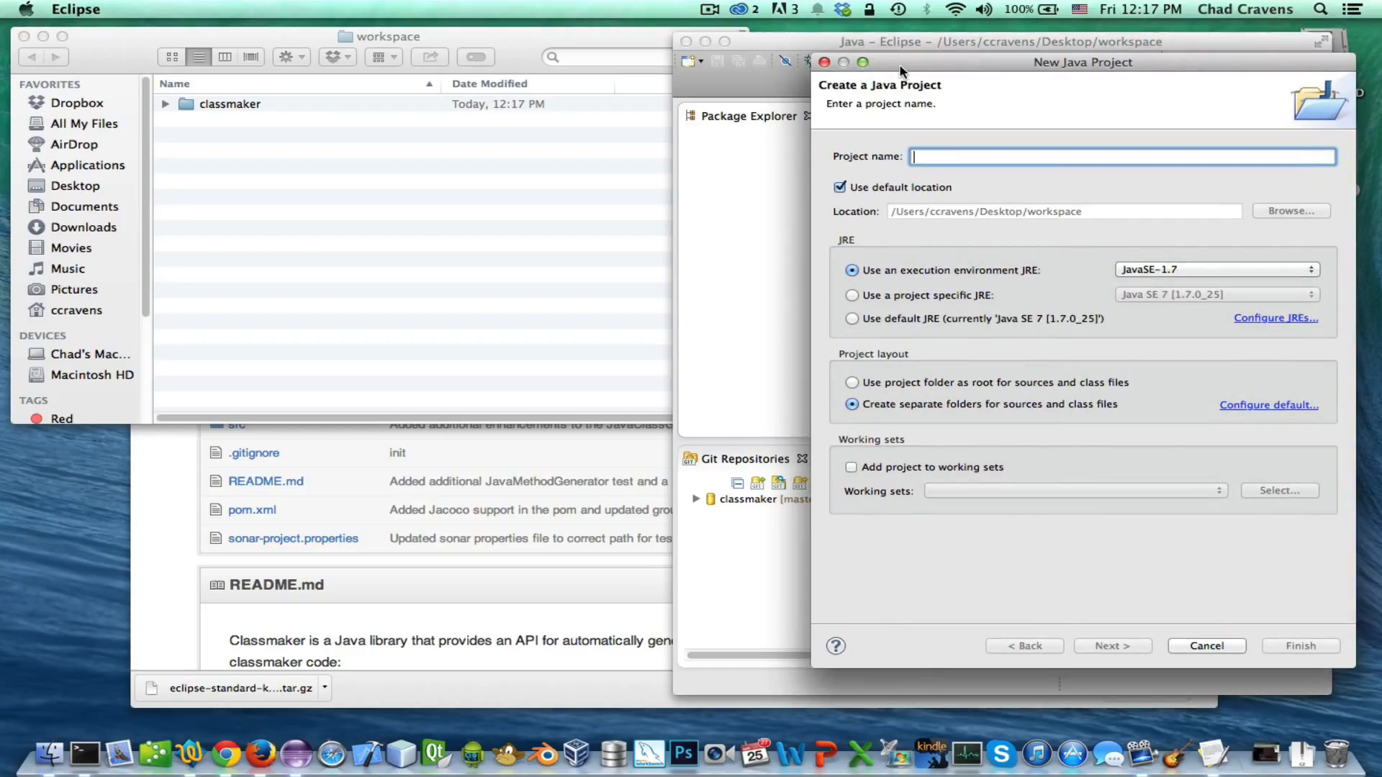
type("classmaker")
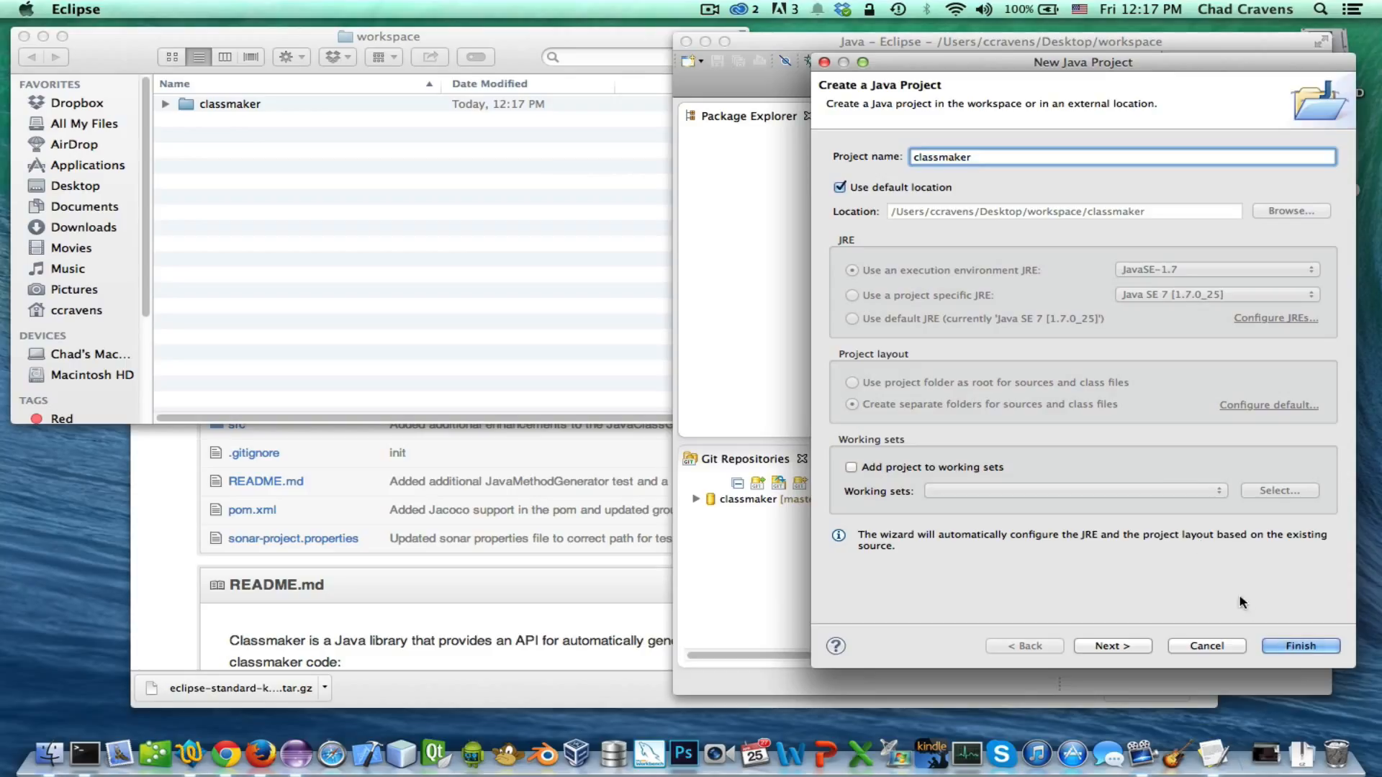
left_click(1123, 651)
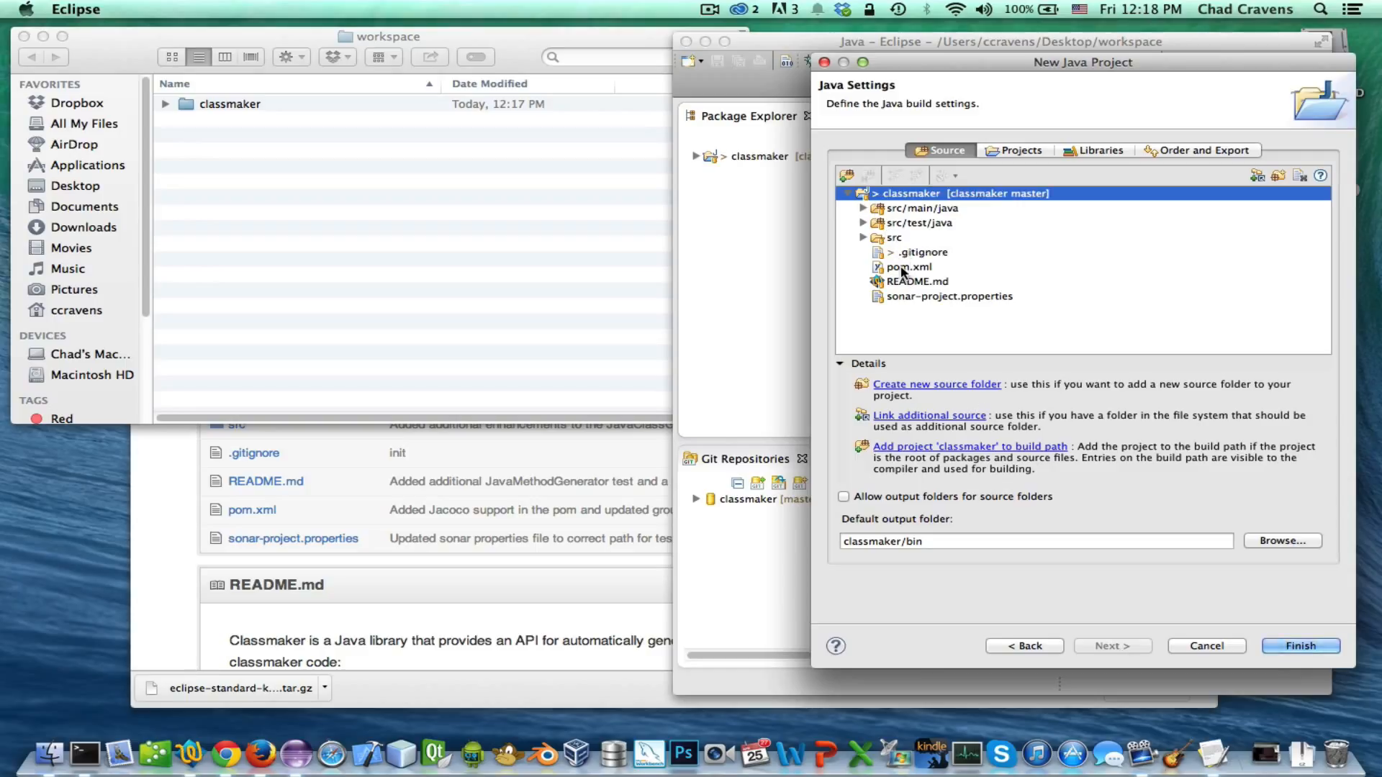
left_click(1290, 645)
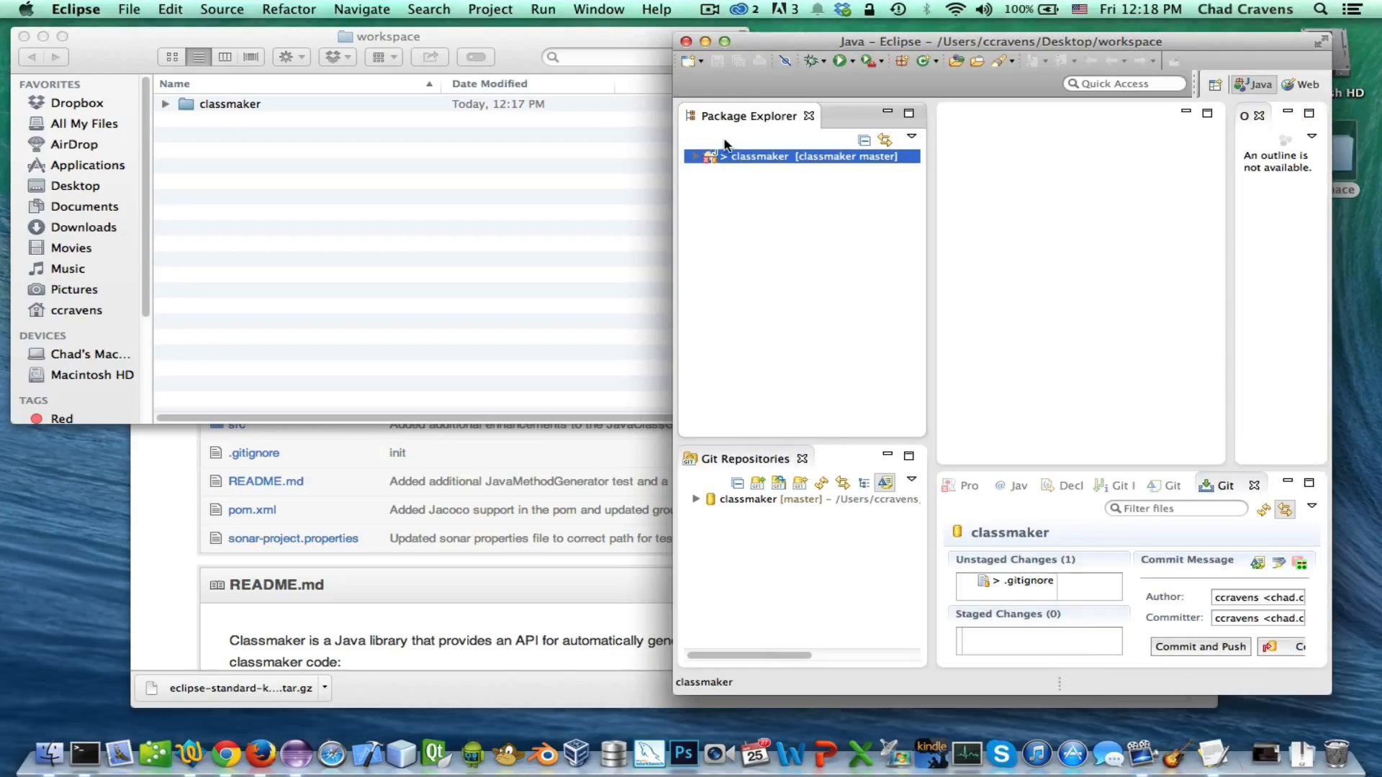
Expand src/main/java and its attributegenerator package under dbgenerator, view AttributeGenerator.java in the editor, and close the file
left_click(695, 157)
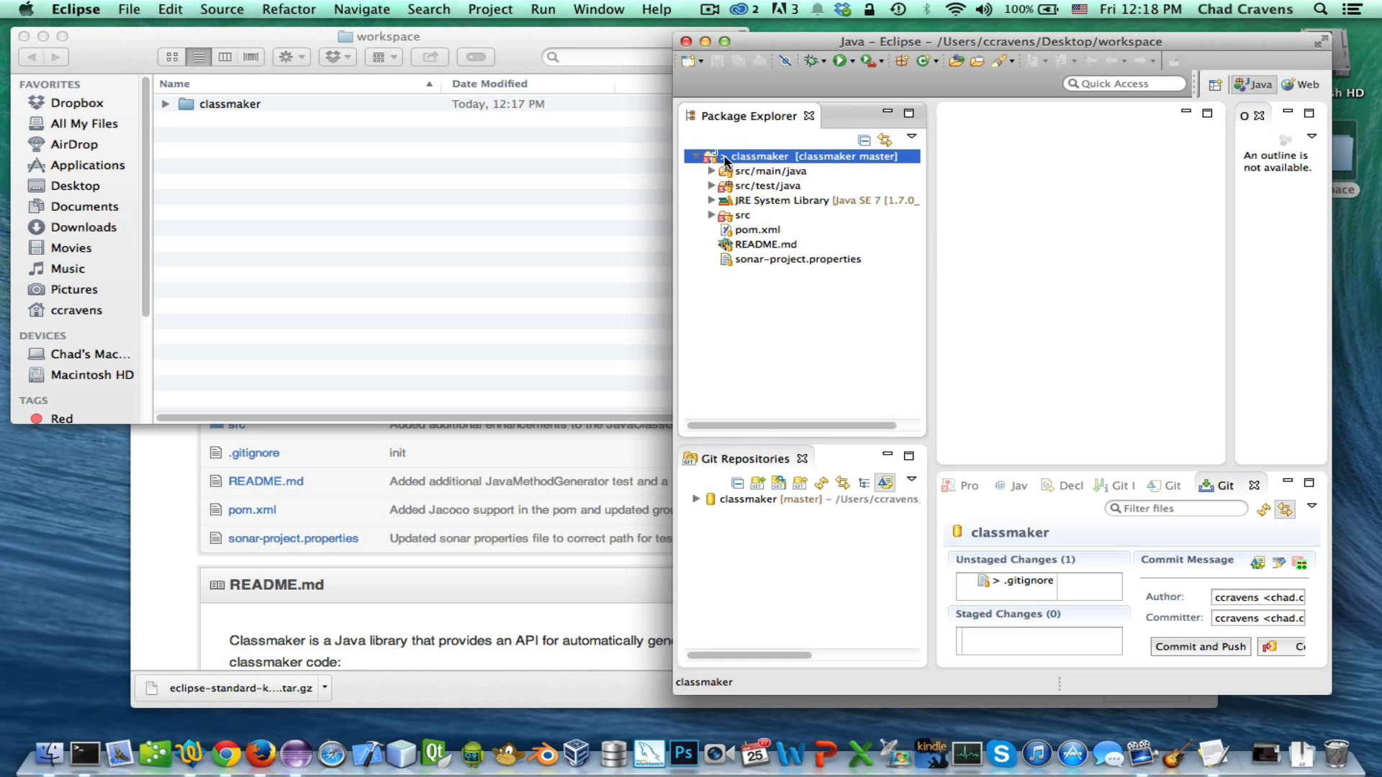
left_click(711, 171)
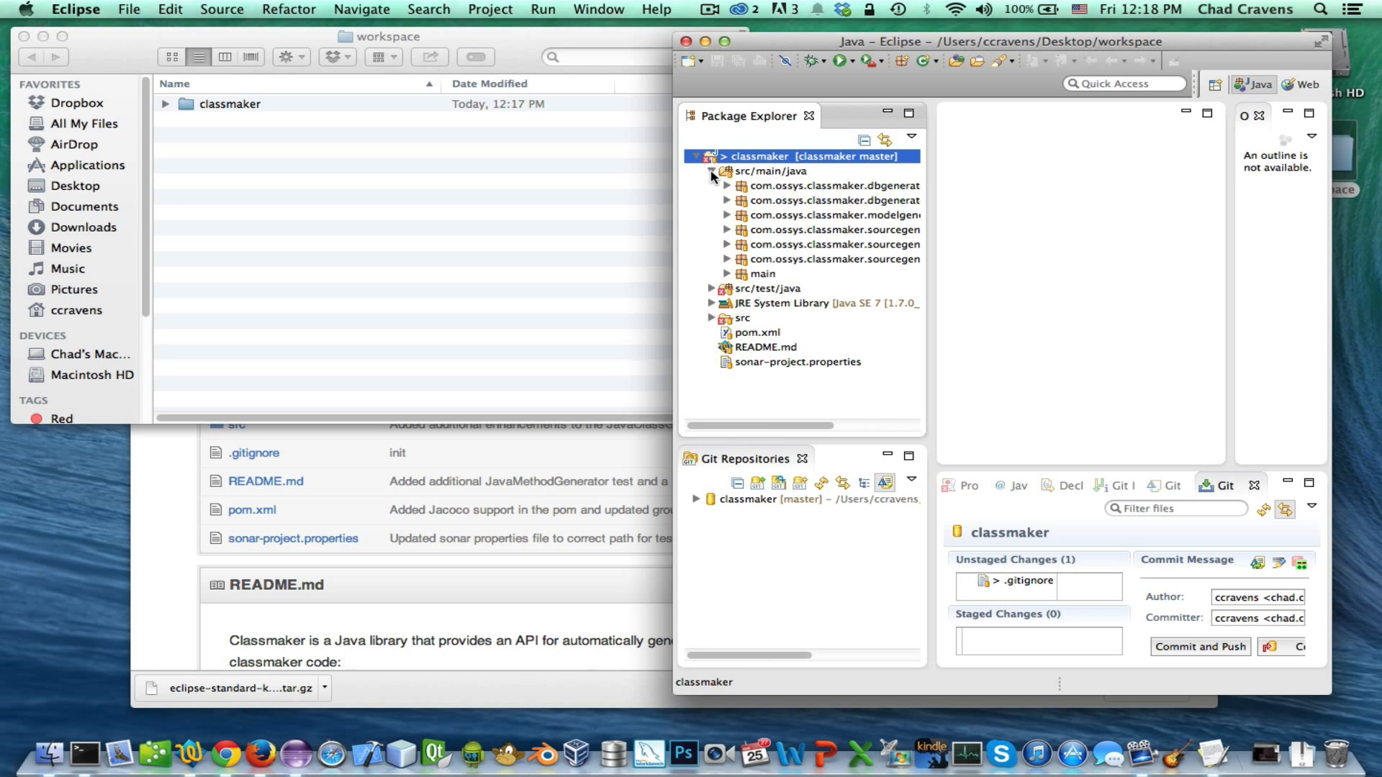
left_click(727, 186)
double_click(792, 202)
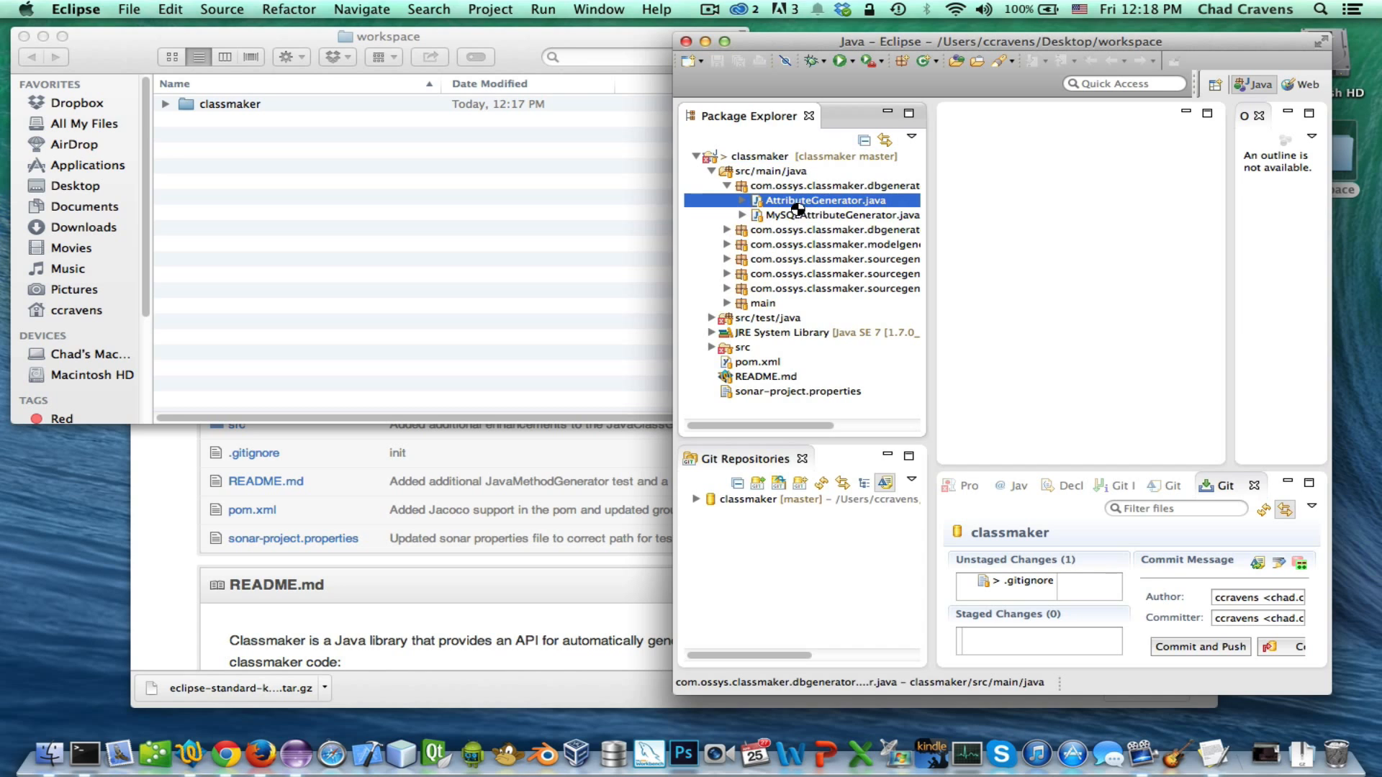
scroll(1015, 213, "right", 5)
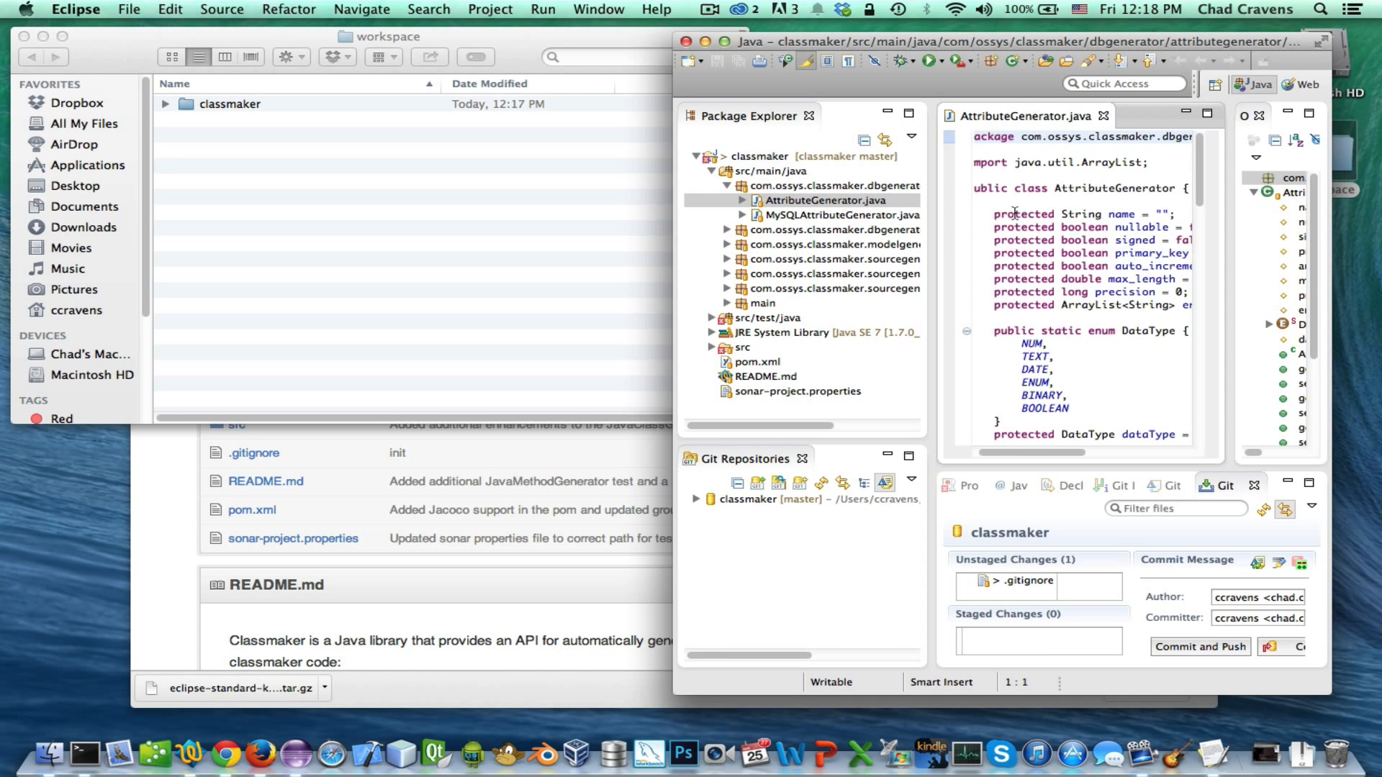
scroll(1015, 213, "left", 5)
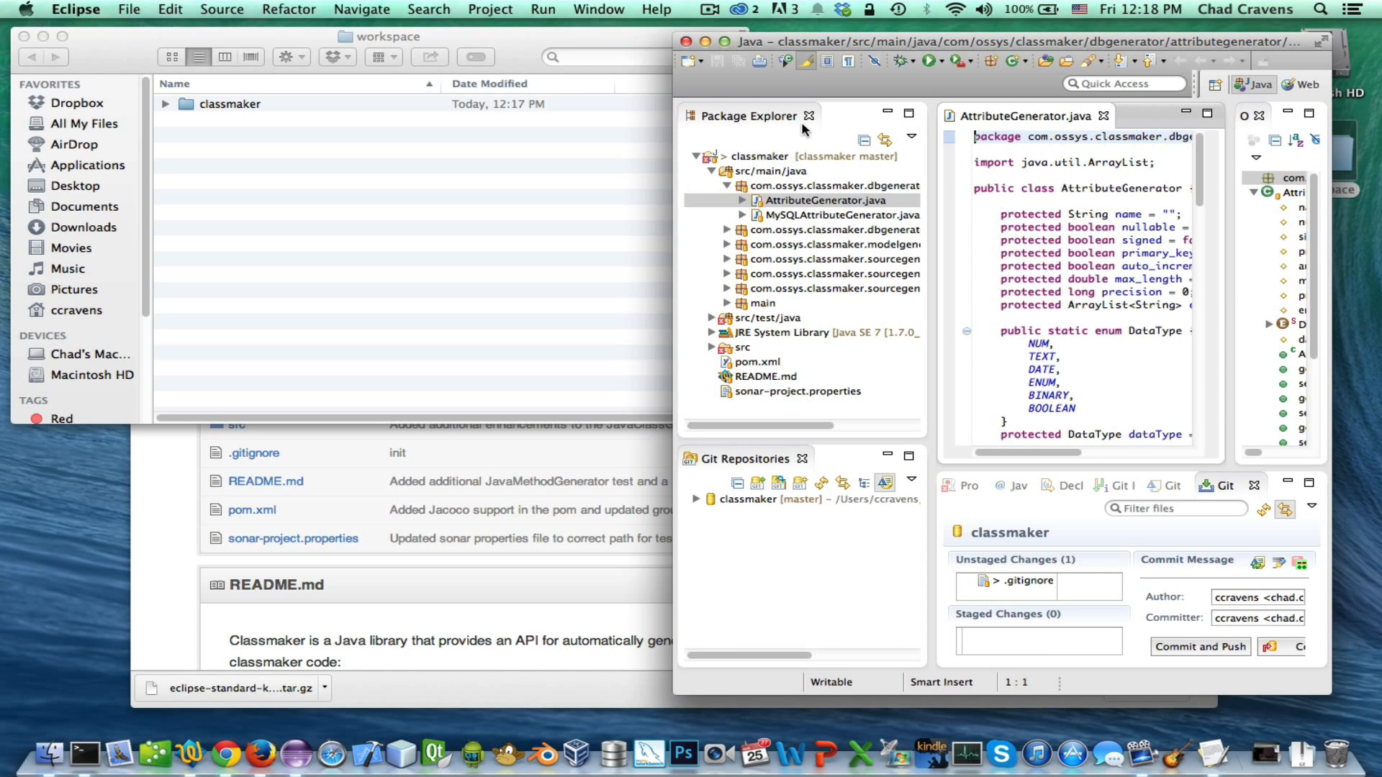
left_click(1103, 116)
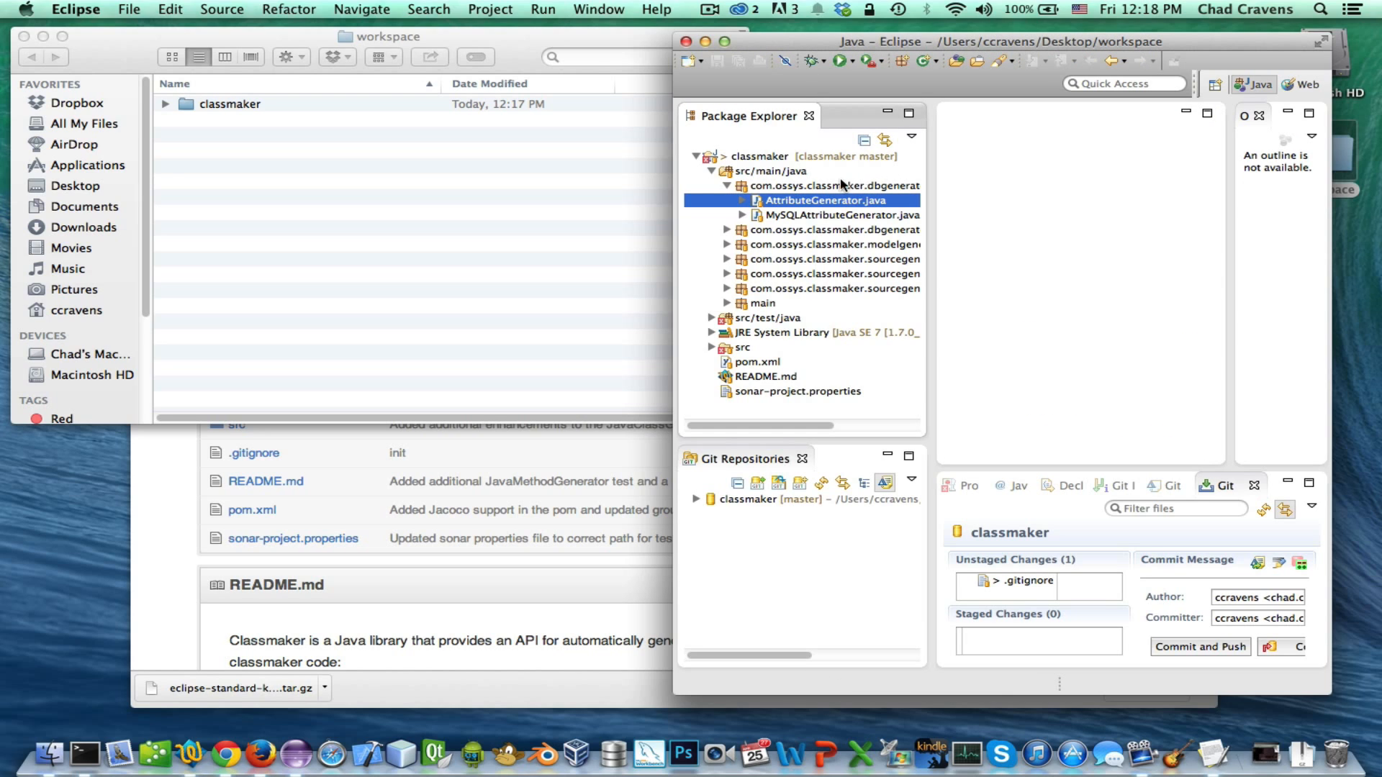
Open AttributeGenerator.java, turn on line numbers in the editor, and close the file
double_click(834, 201)
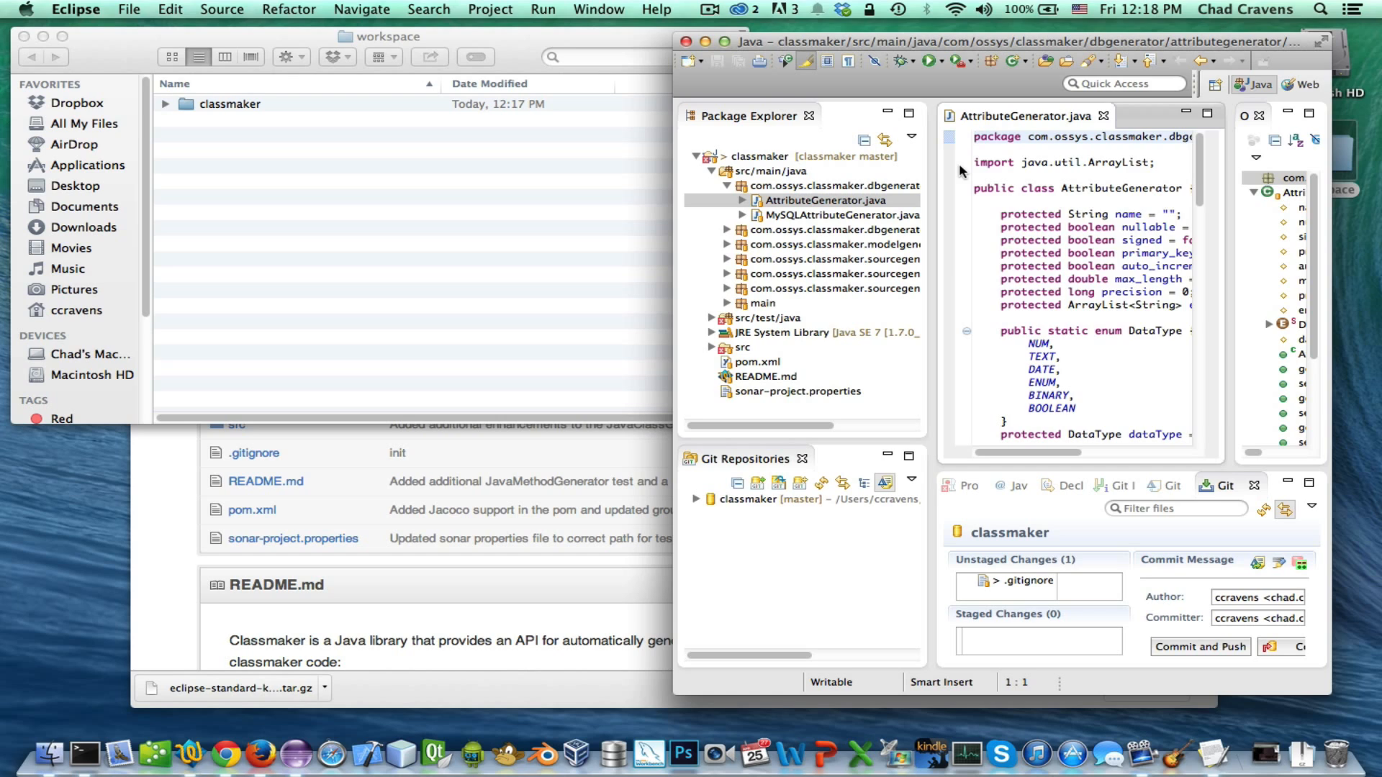
right_click(960, 170)
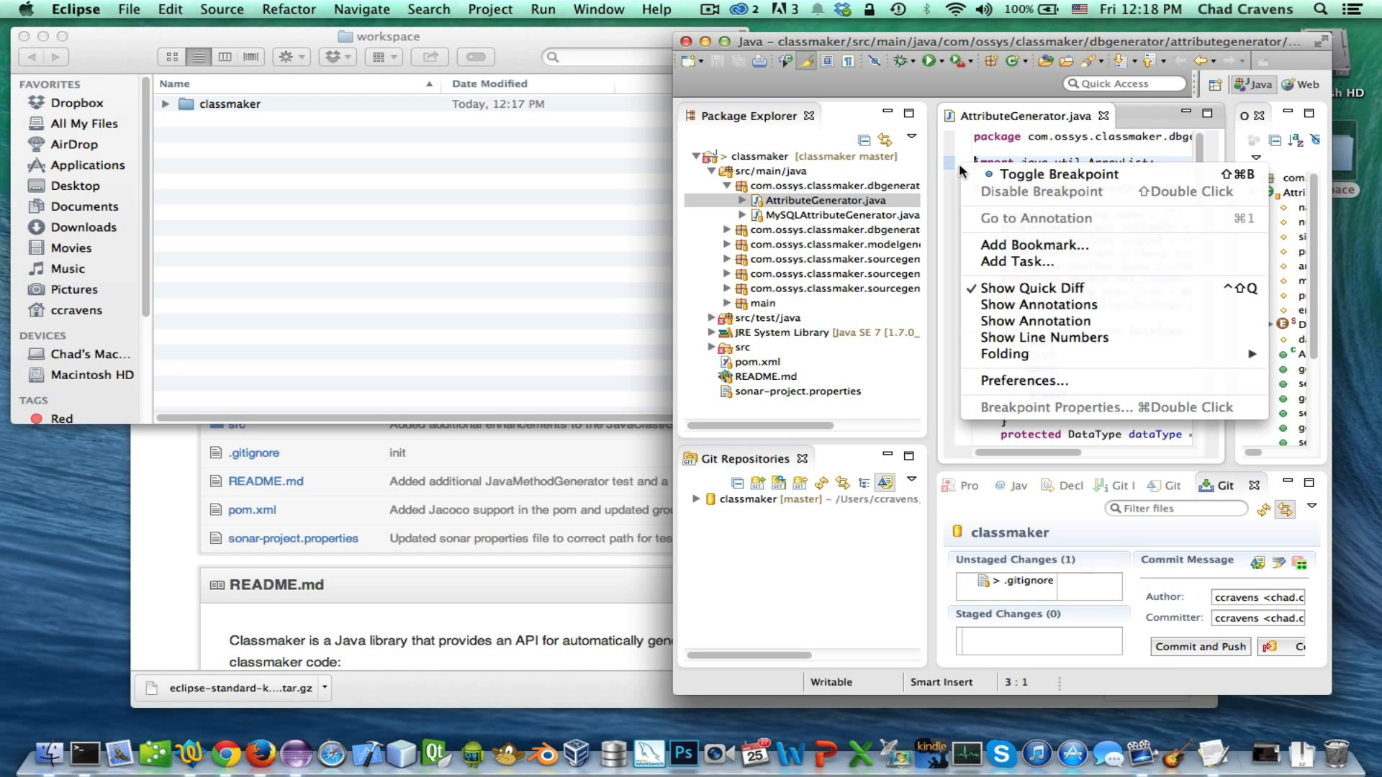
left_click(960, 152)
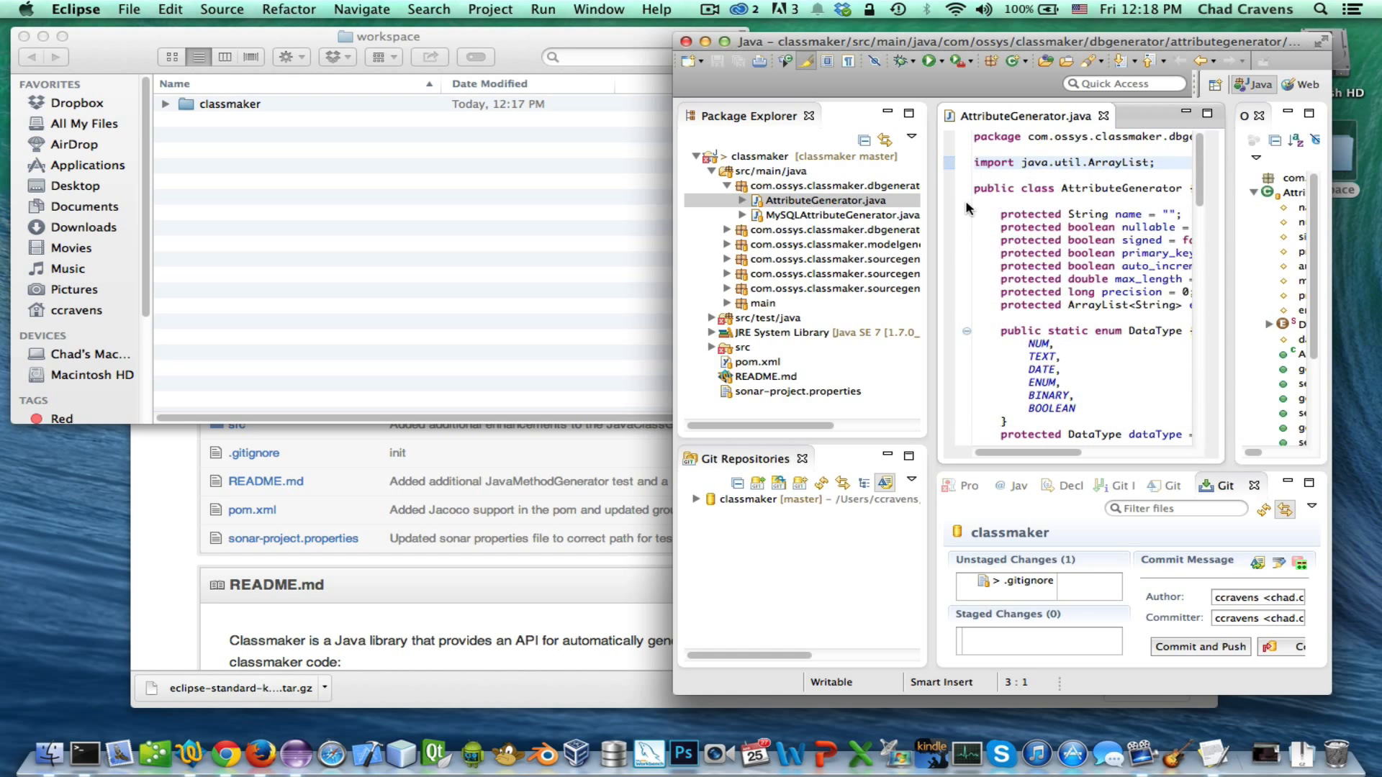
right_click(965, 299)
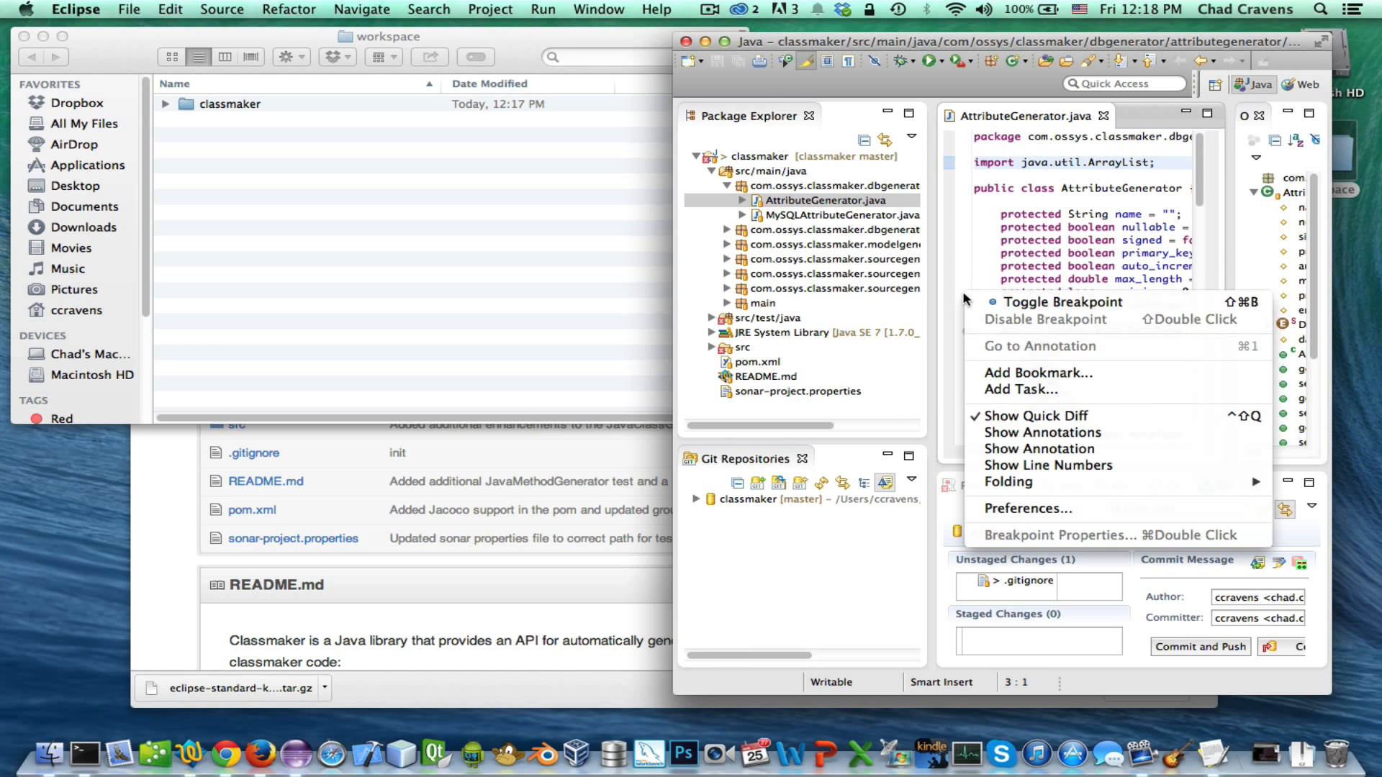
left_click(1044, 465)
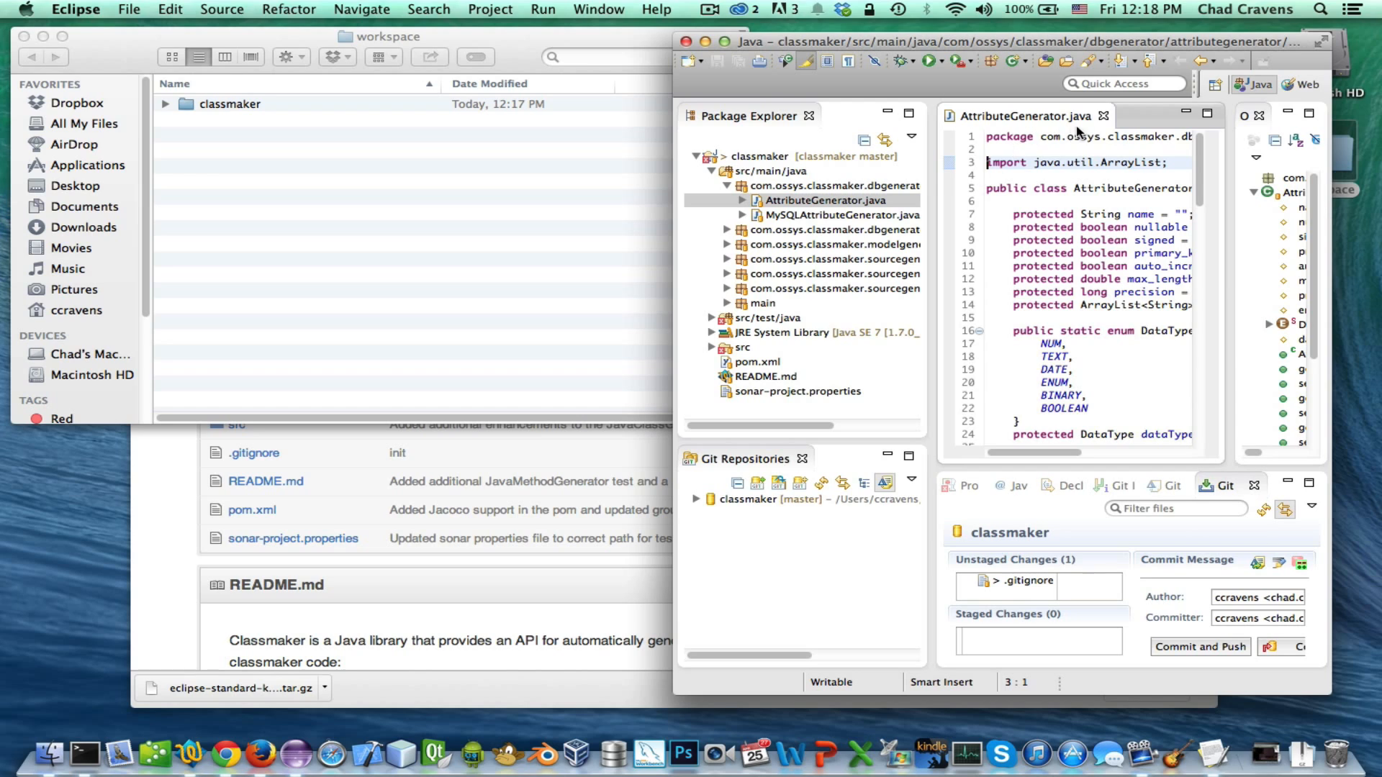
left_click(1100, 117)
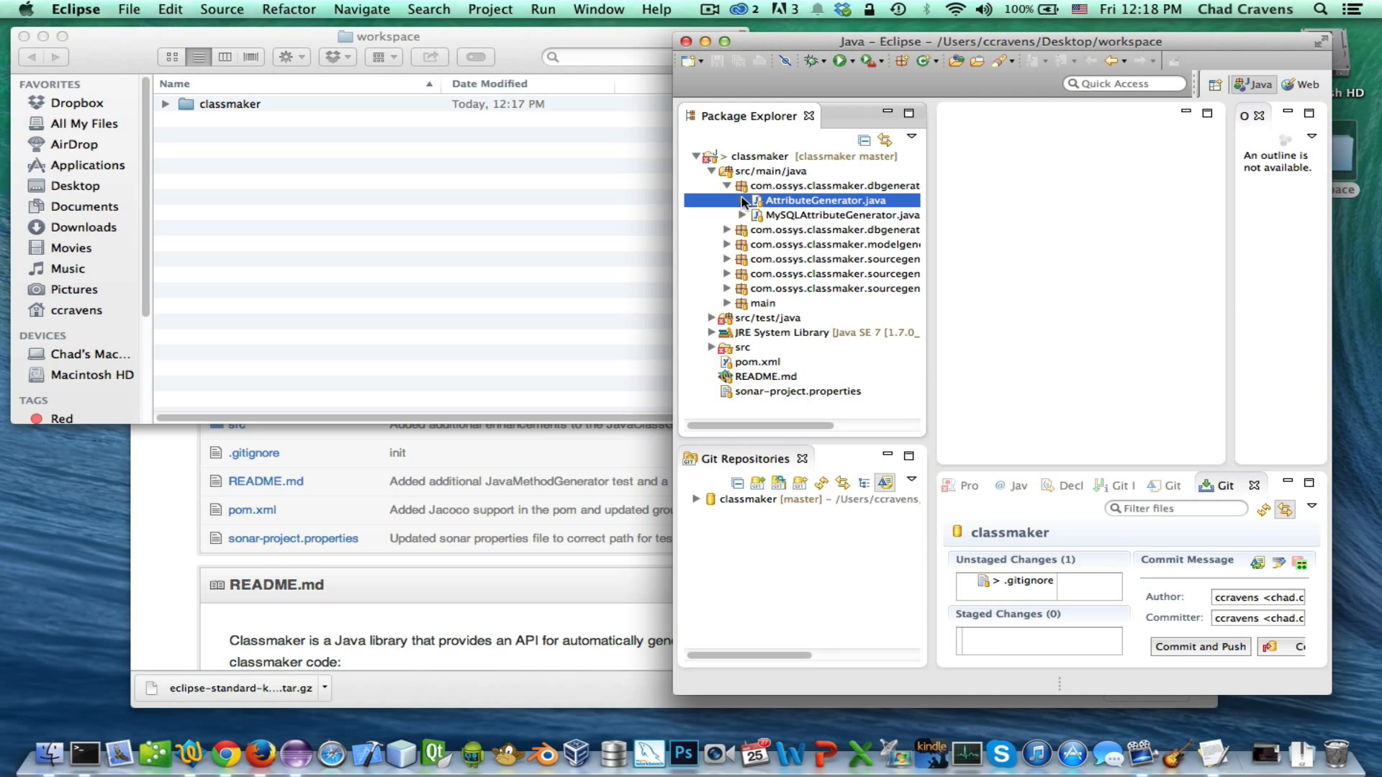
Widen the Eclipse window and increase the height of the Git Staging area
left_click_drag(674, 215, 326, 216)
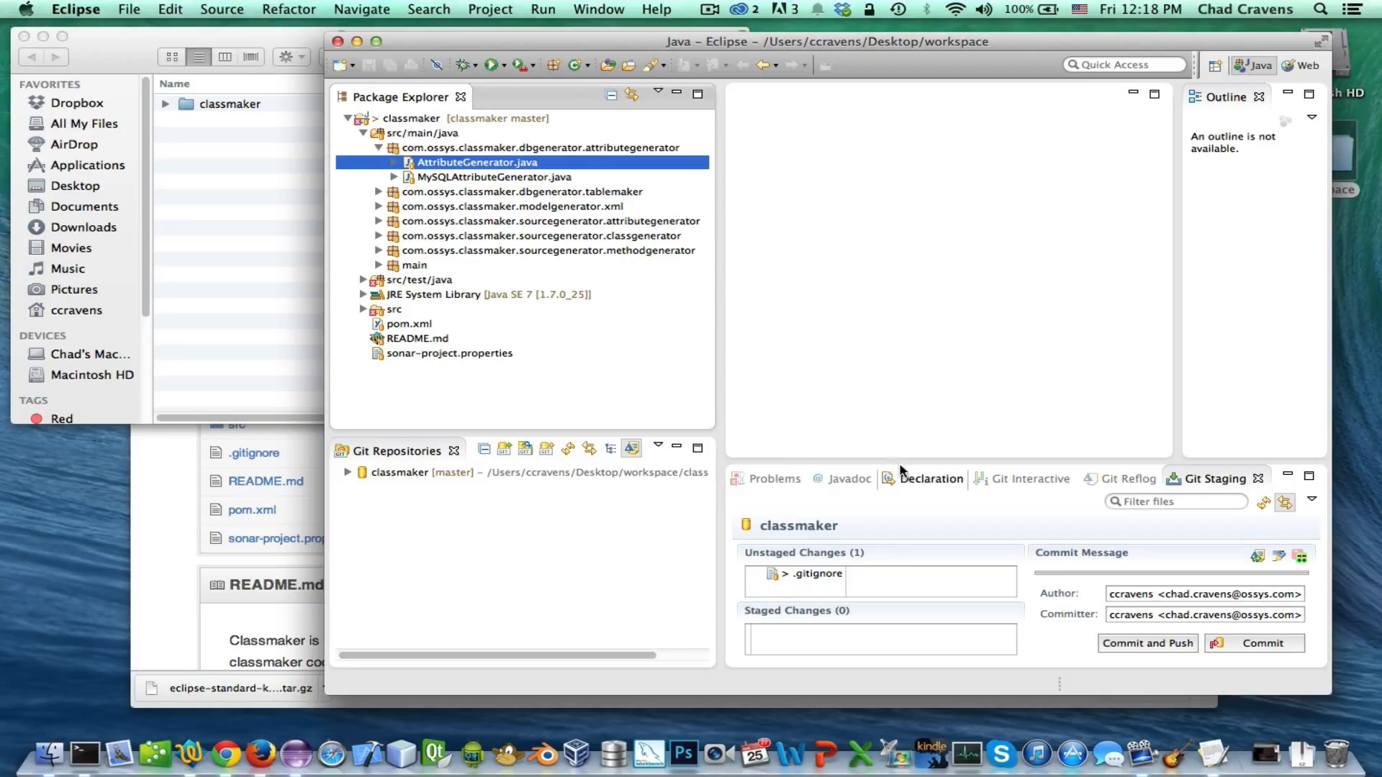
left_click_drag(900, 461, 893, 337)
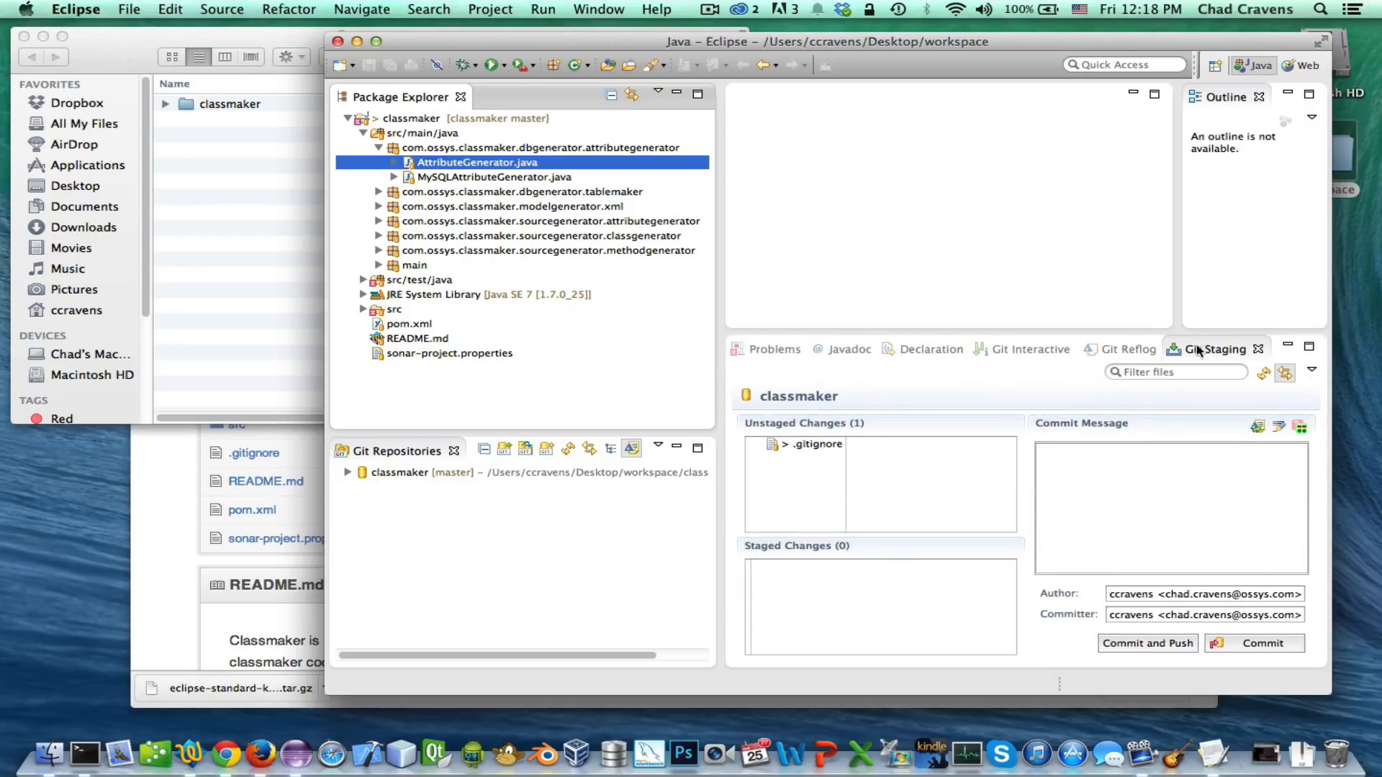
Add the unstaged .gitignore to the Git index and enter the commit message "Write our message here"
left_click(801, 445)
right_click(801, 445)
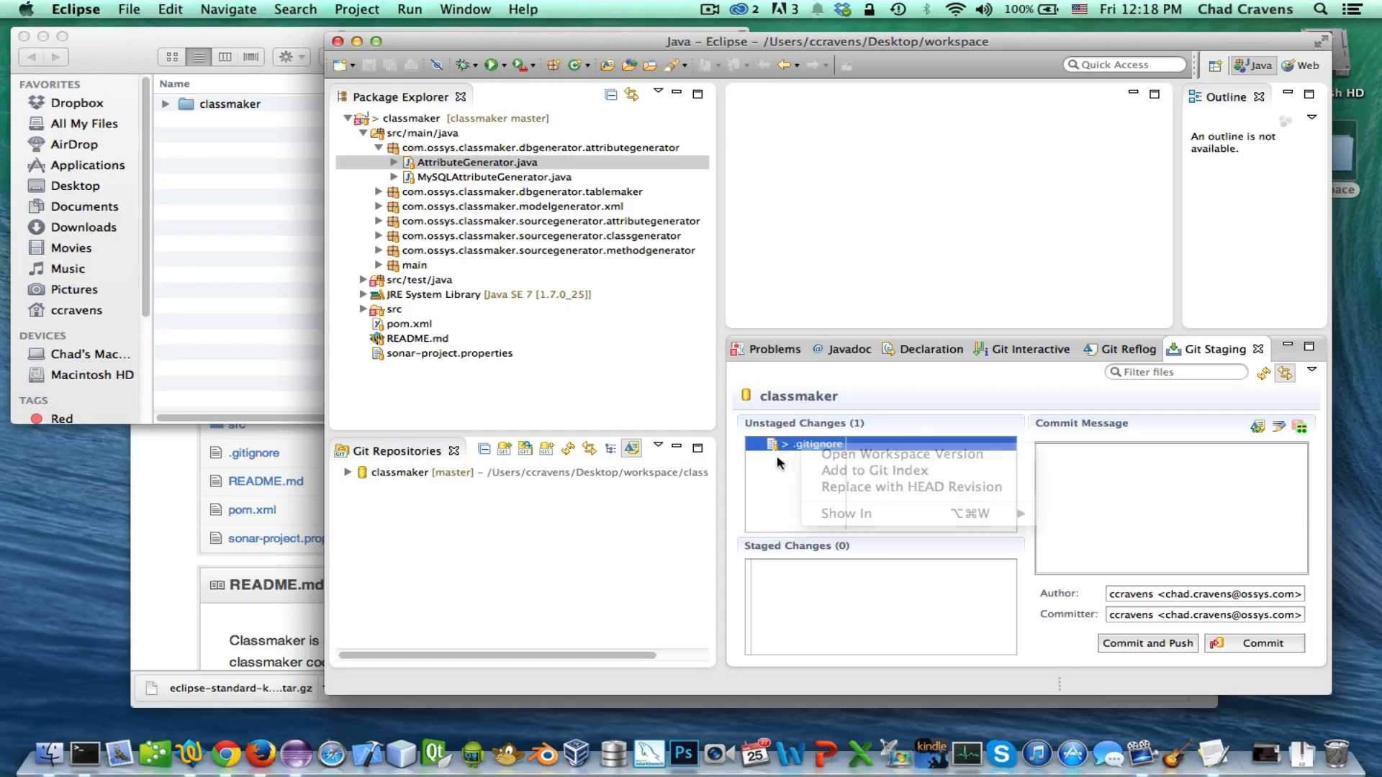
left_click(776, 455)
right_click(802, 447)
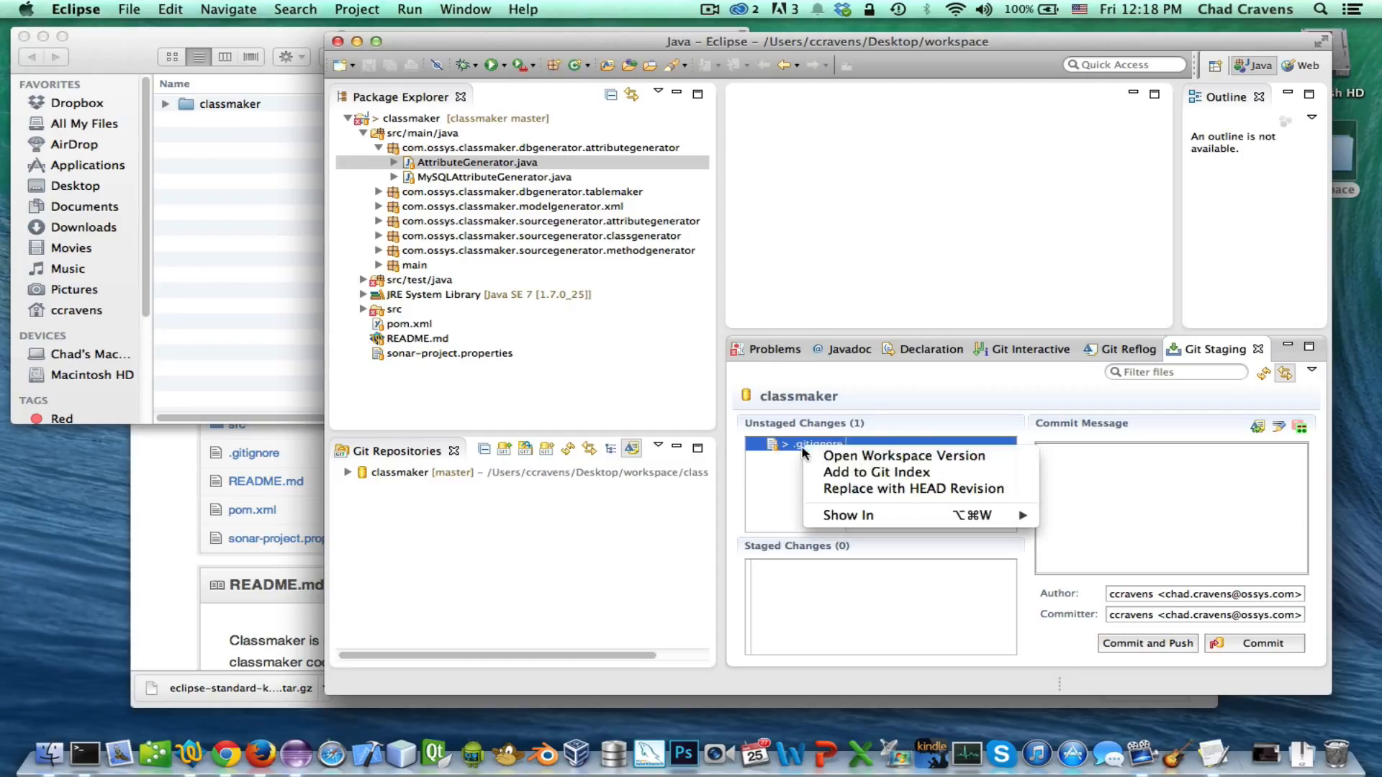
left_click(846, 472)
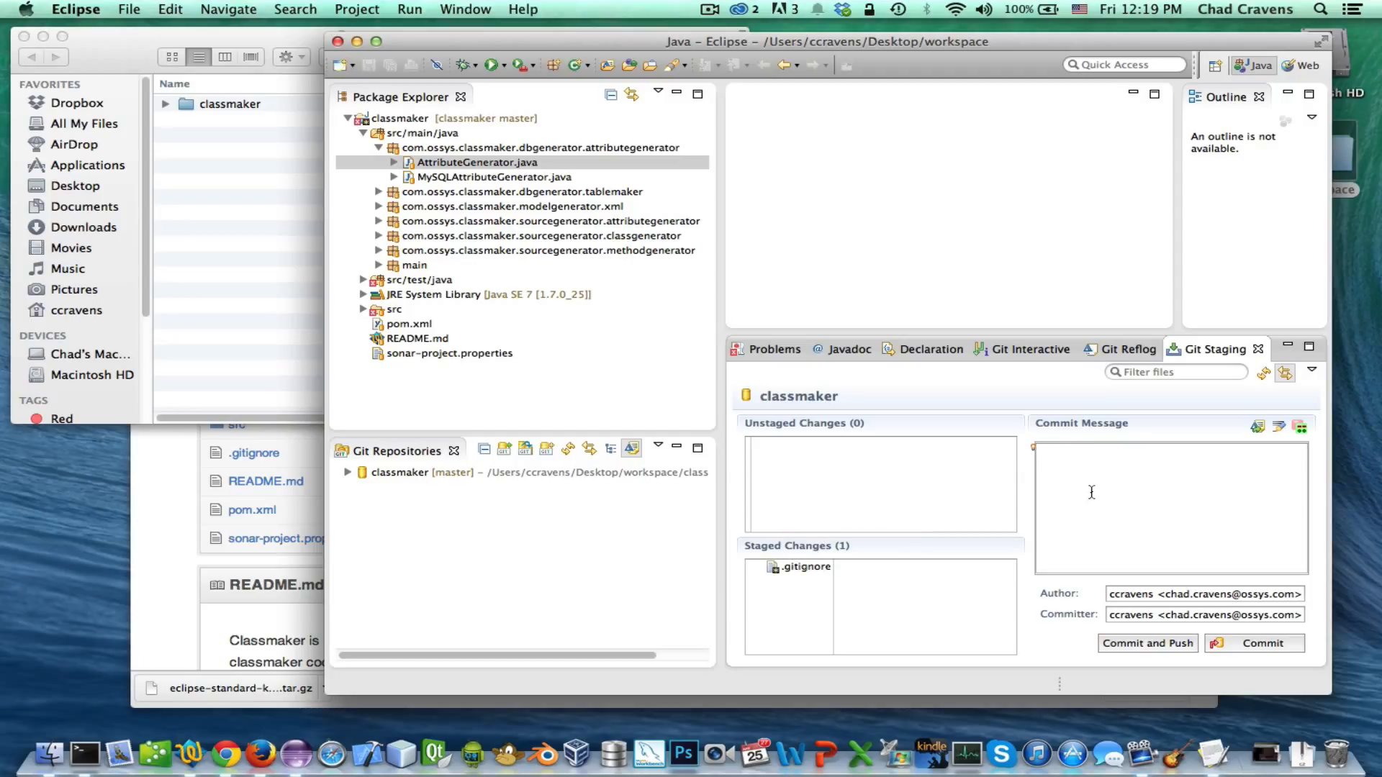
type("our message here")
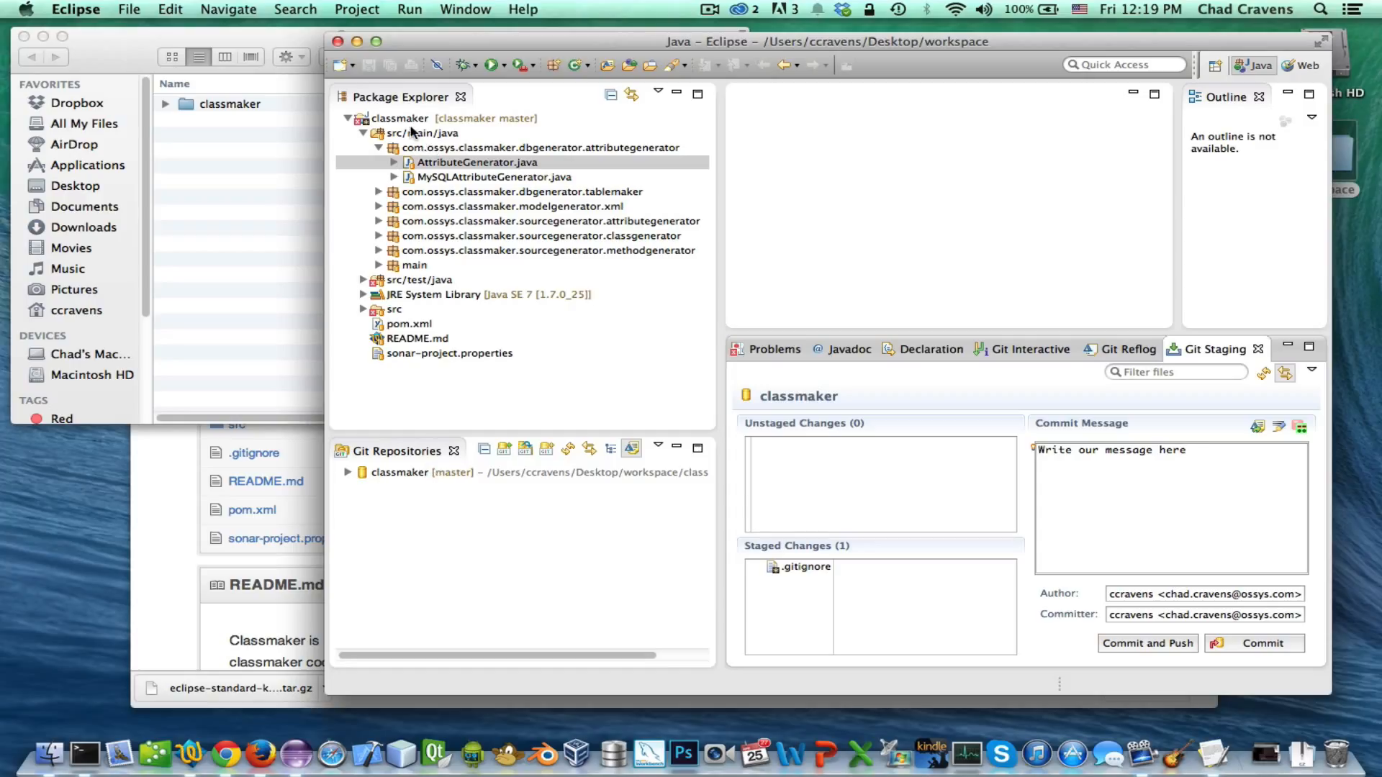
Review the Team actions available for the classmaker project without running any of them
left_click(412, 122)
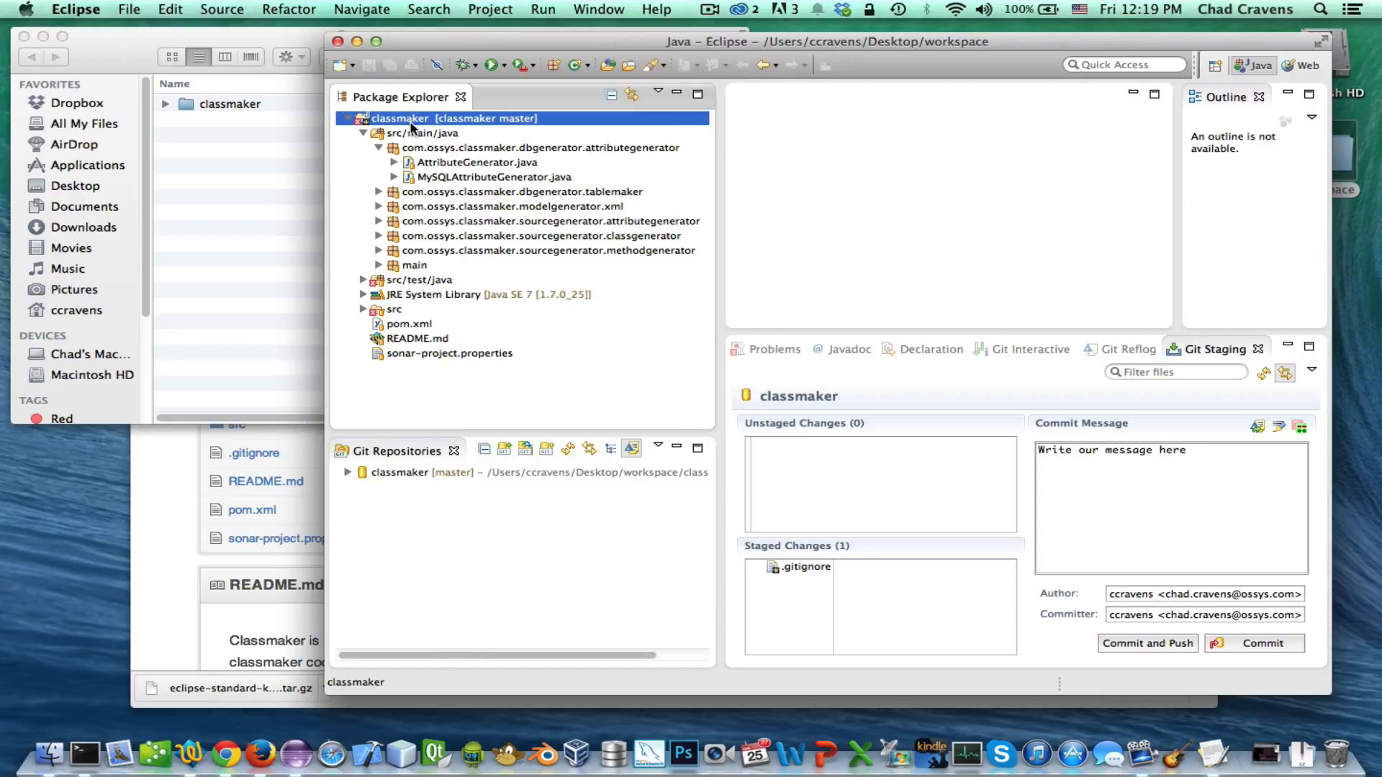
right_click(412, 128)
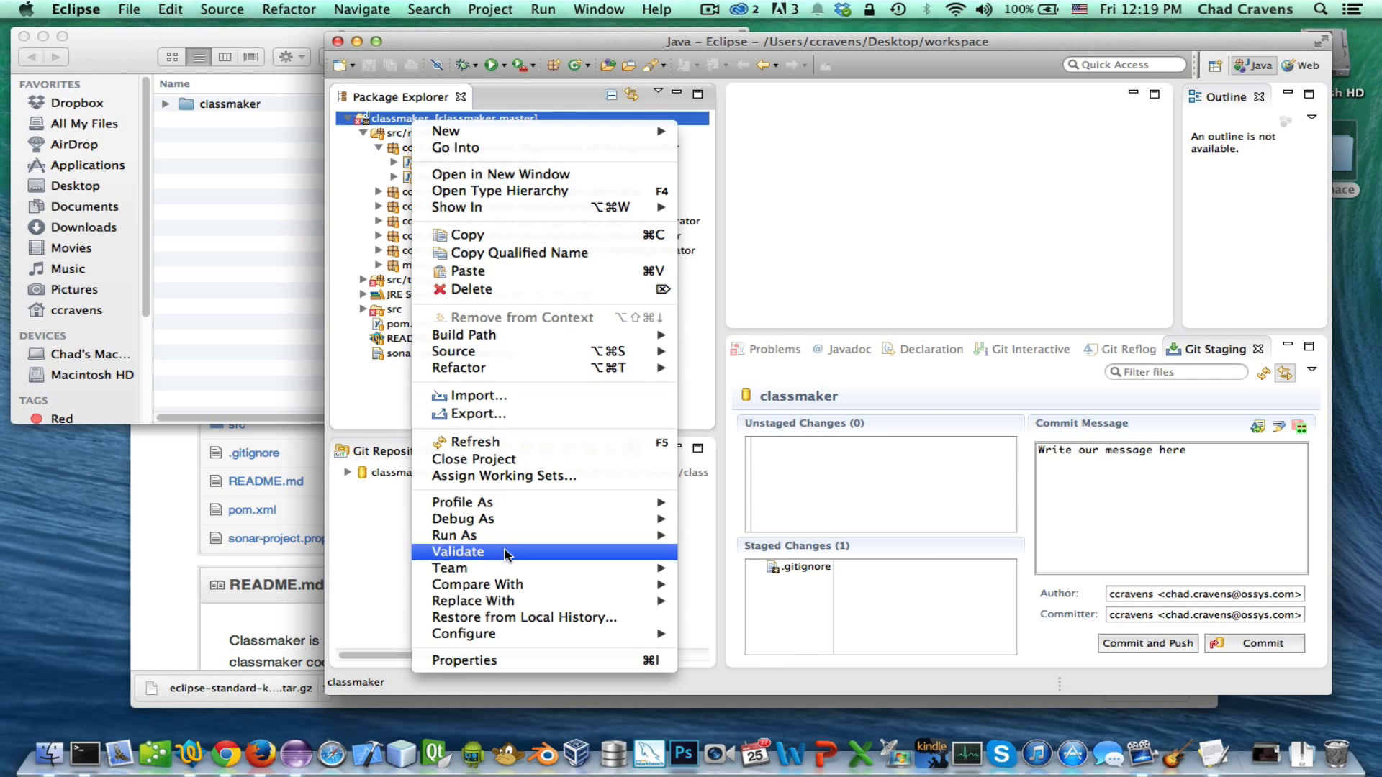
mouse_move(507, 568)
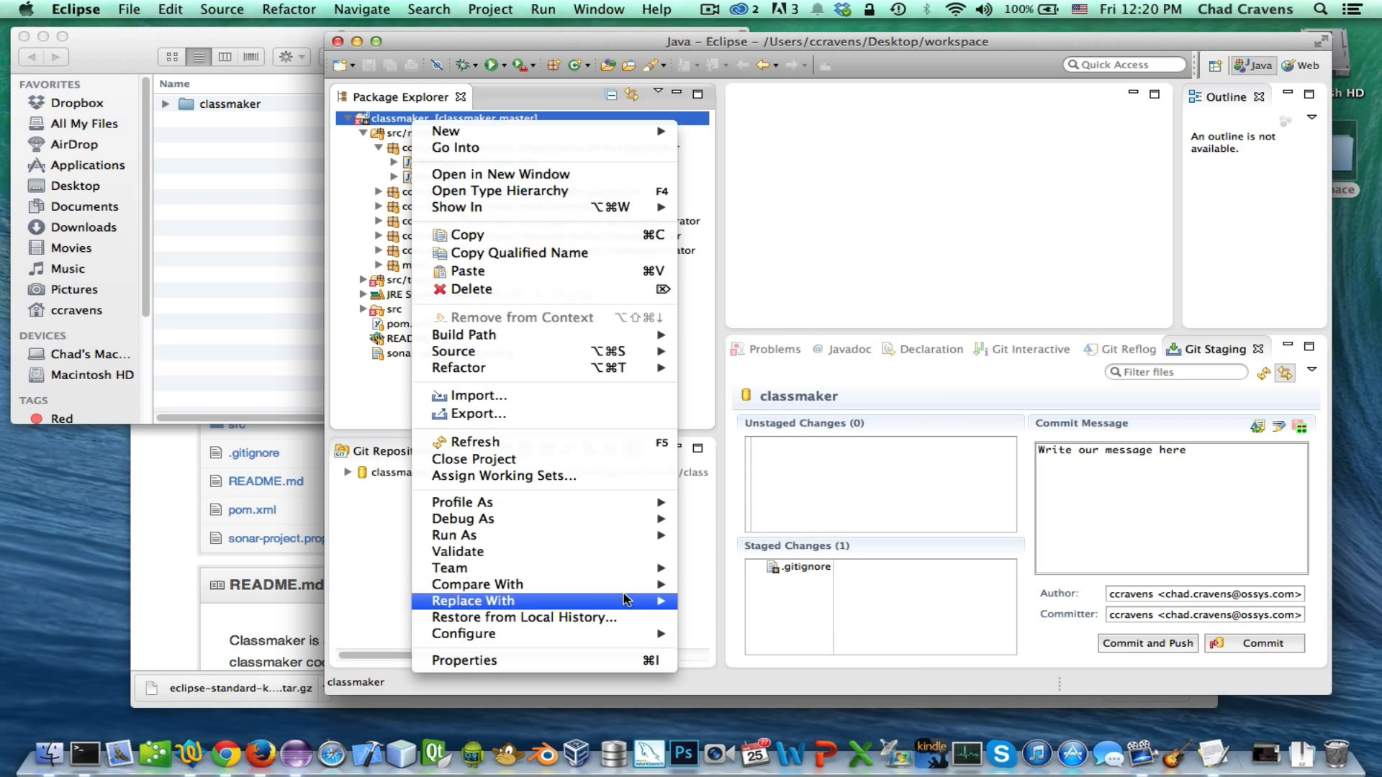
left_click(362, 165)
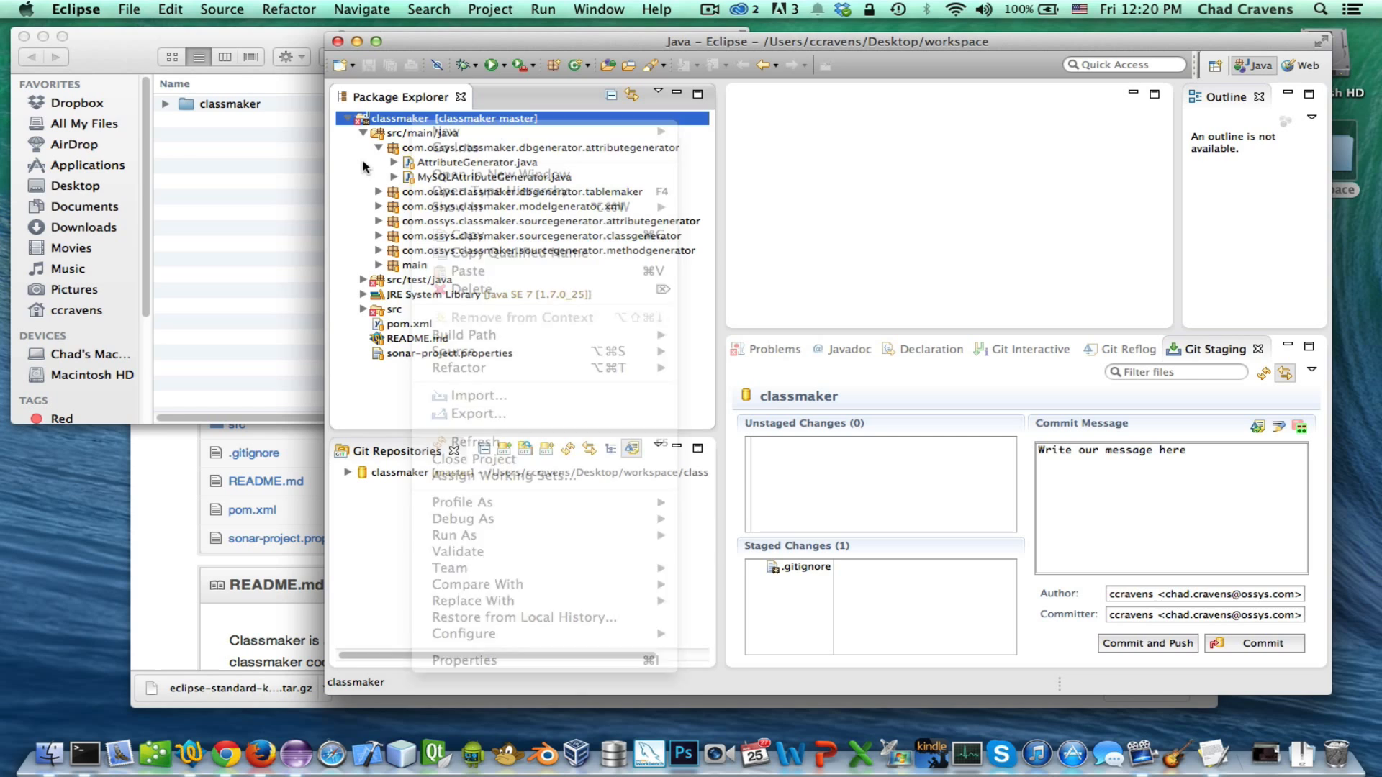
Show the Git history of AttributeGenerator.java and enlarge the History view in width and height
right_click(433, 167)
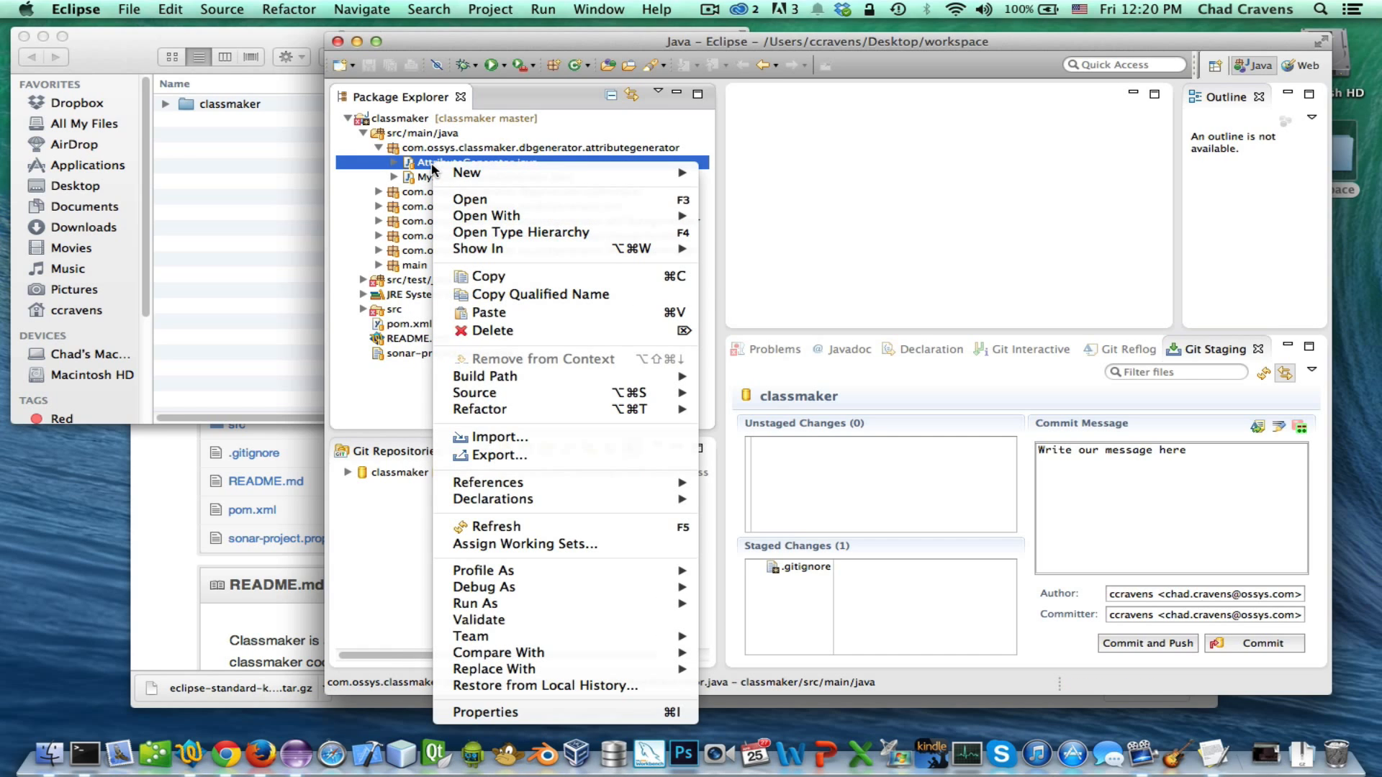
mouse_move(595, 643)
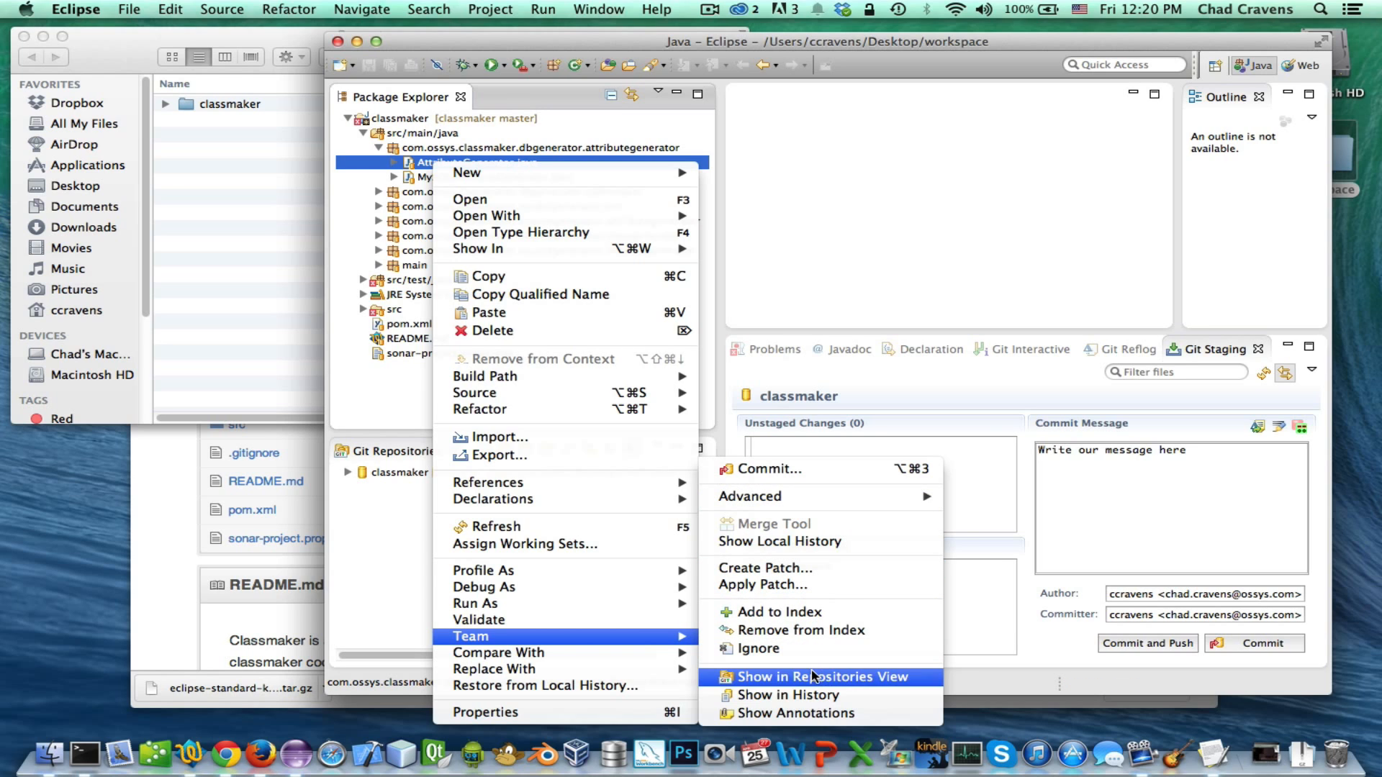
left_click(805, 696)
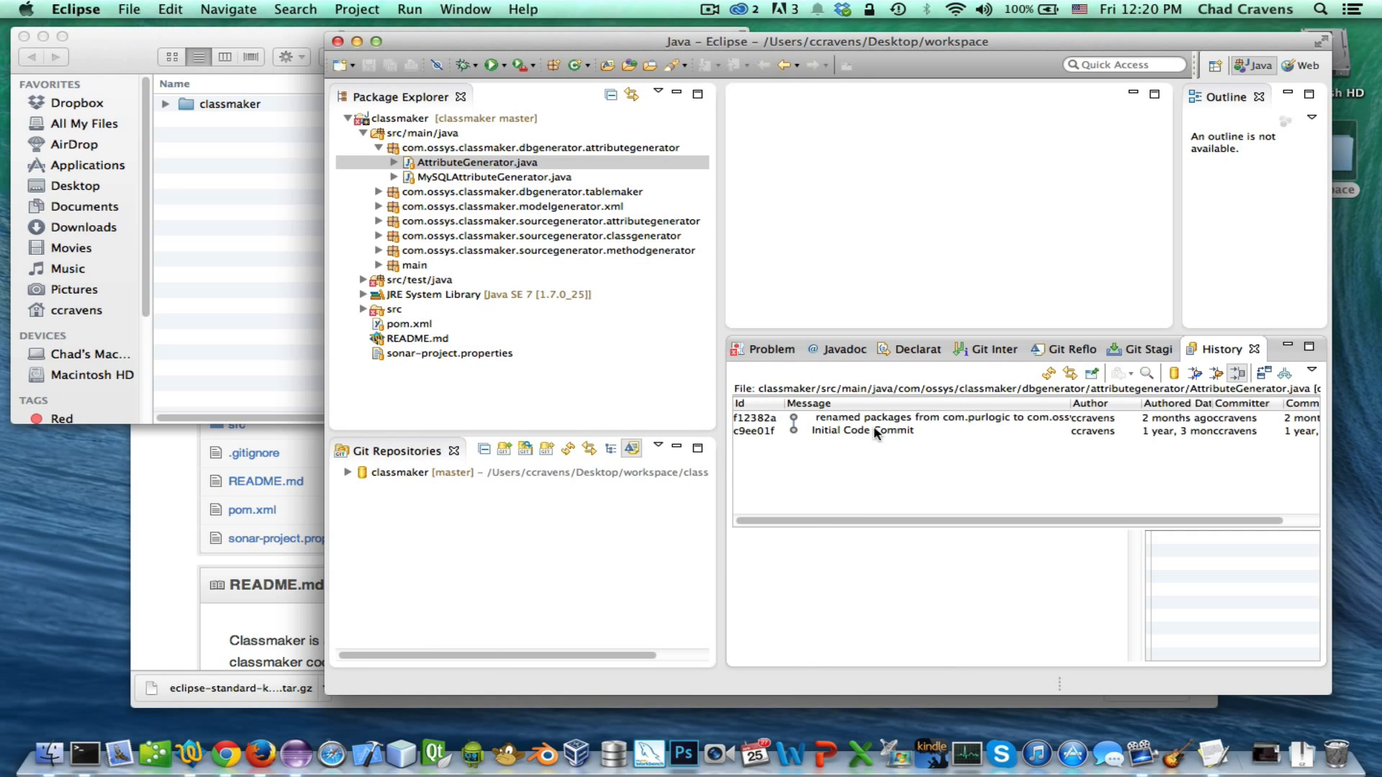
left_click_drag(719, 272, 606, 272)
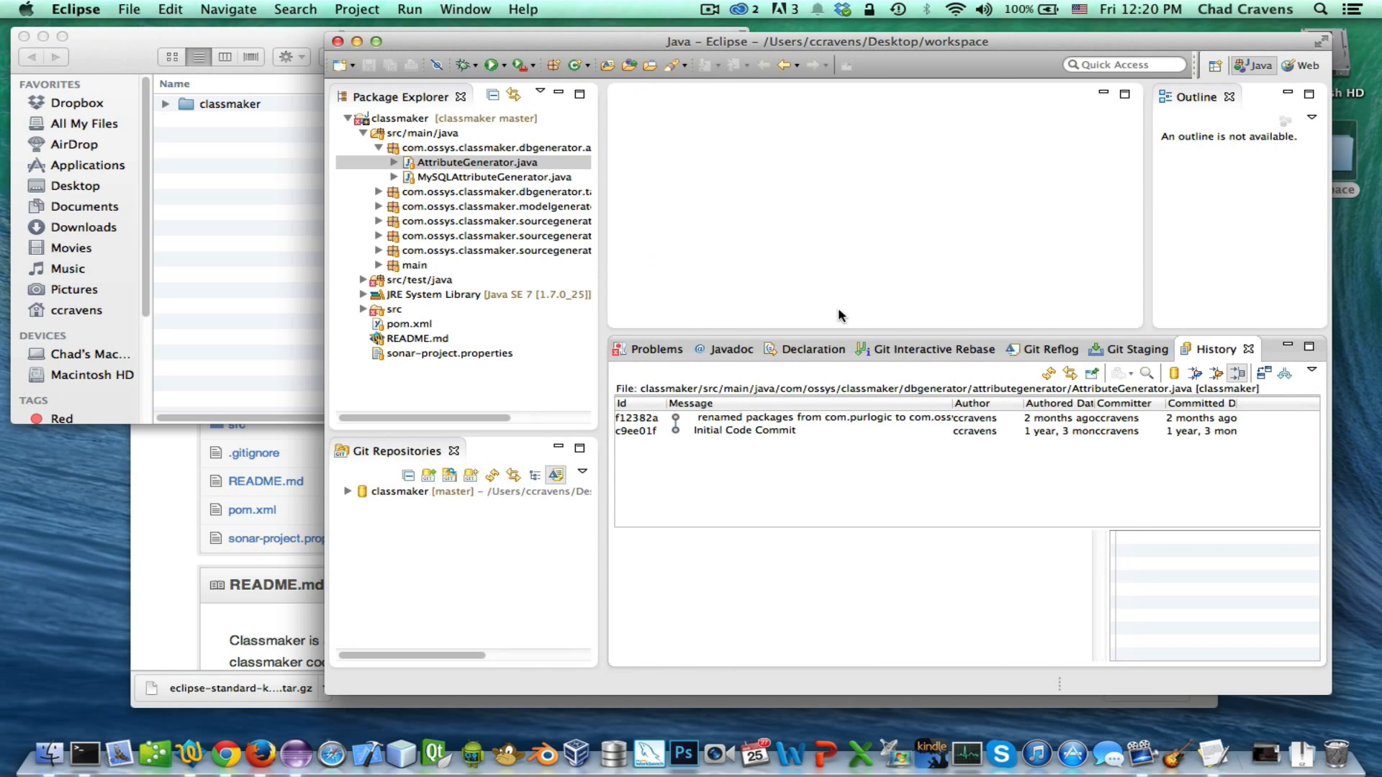
left_click_drag(850, 331, 849, 283)
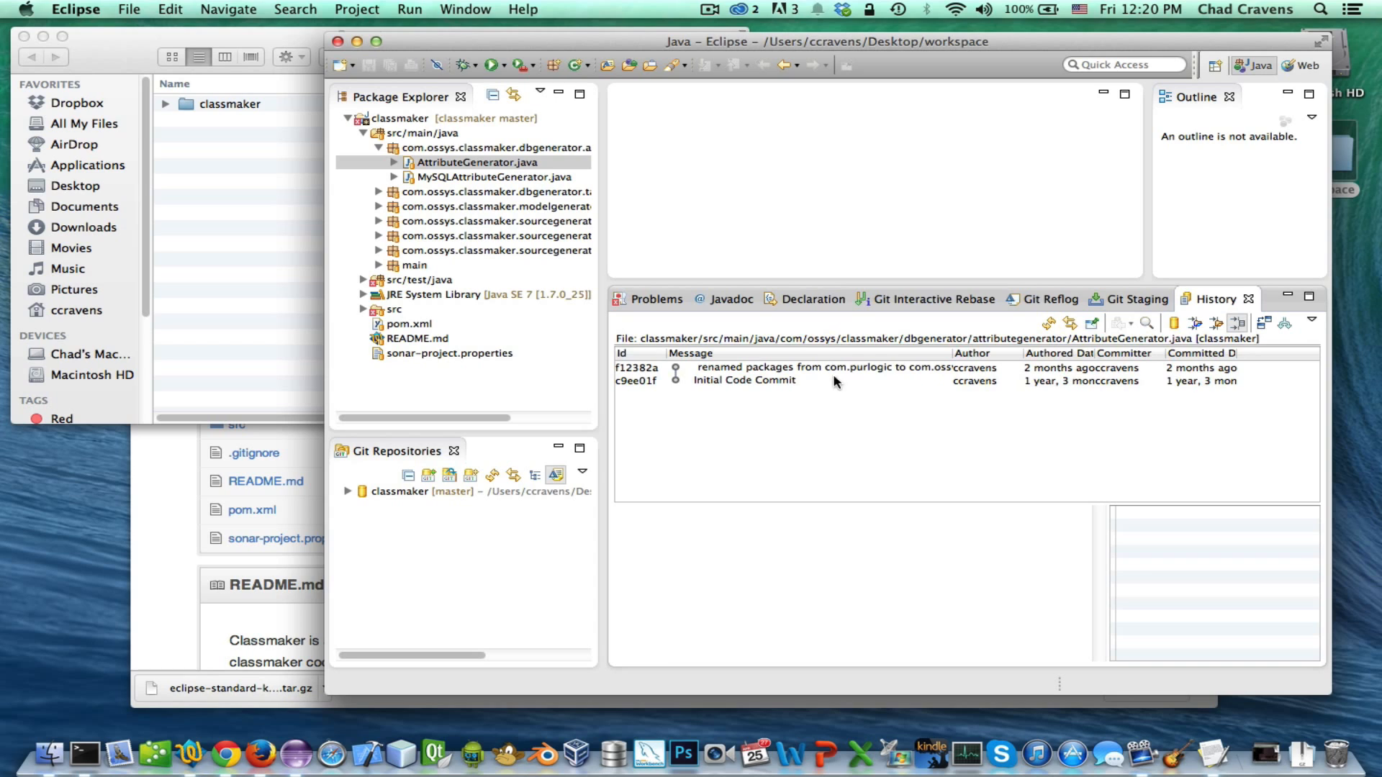
Compare the Initial Code Commit version of AttributeGenerator.java with the workspace version from the file's Git history
left_click(795, 387)
left_click(790, 370)
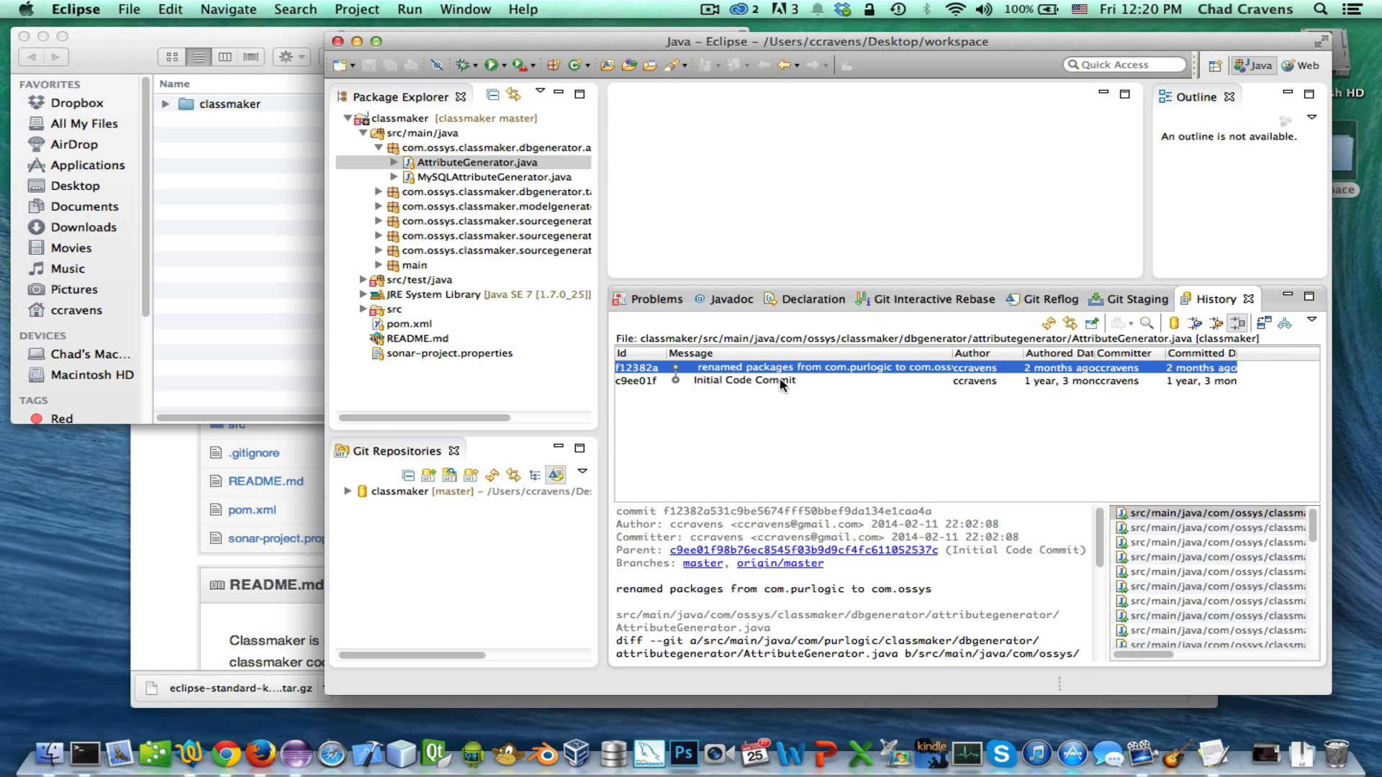
right_click(781, 383)
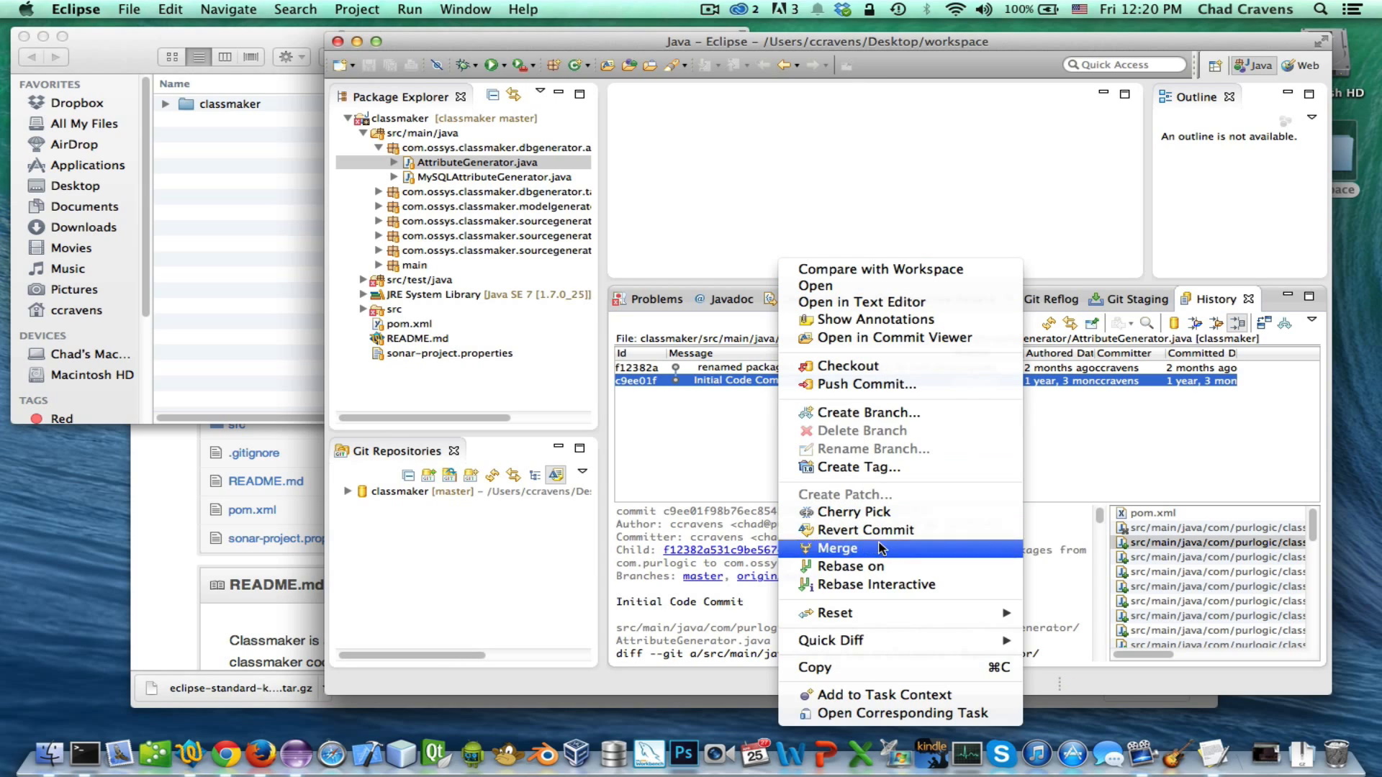
mouse_move(905, 640)
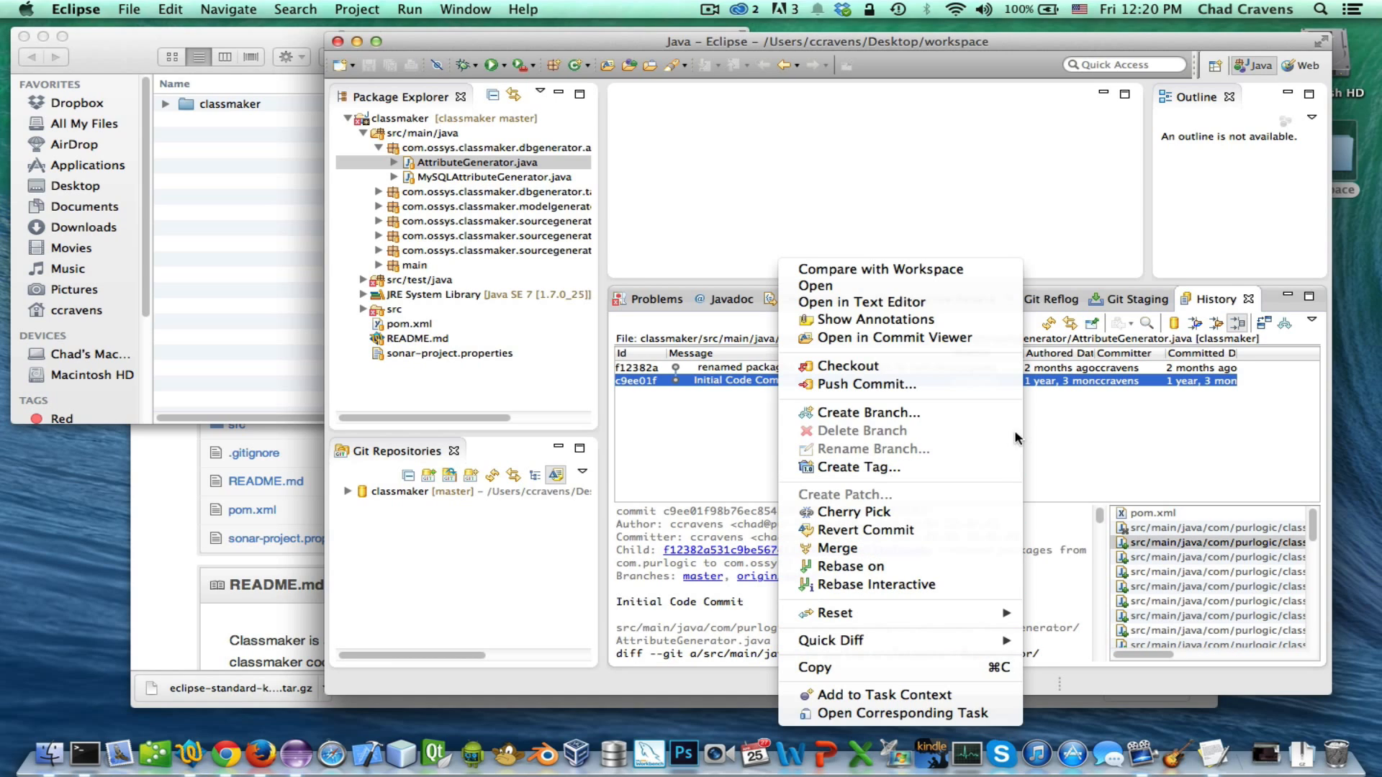
left_click(988, 272)
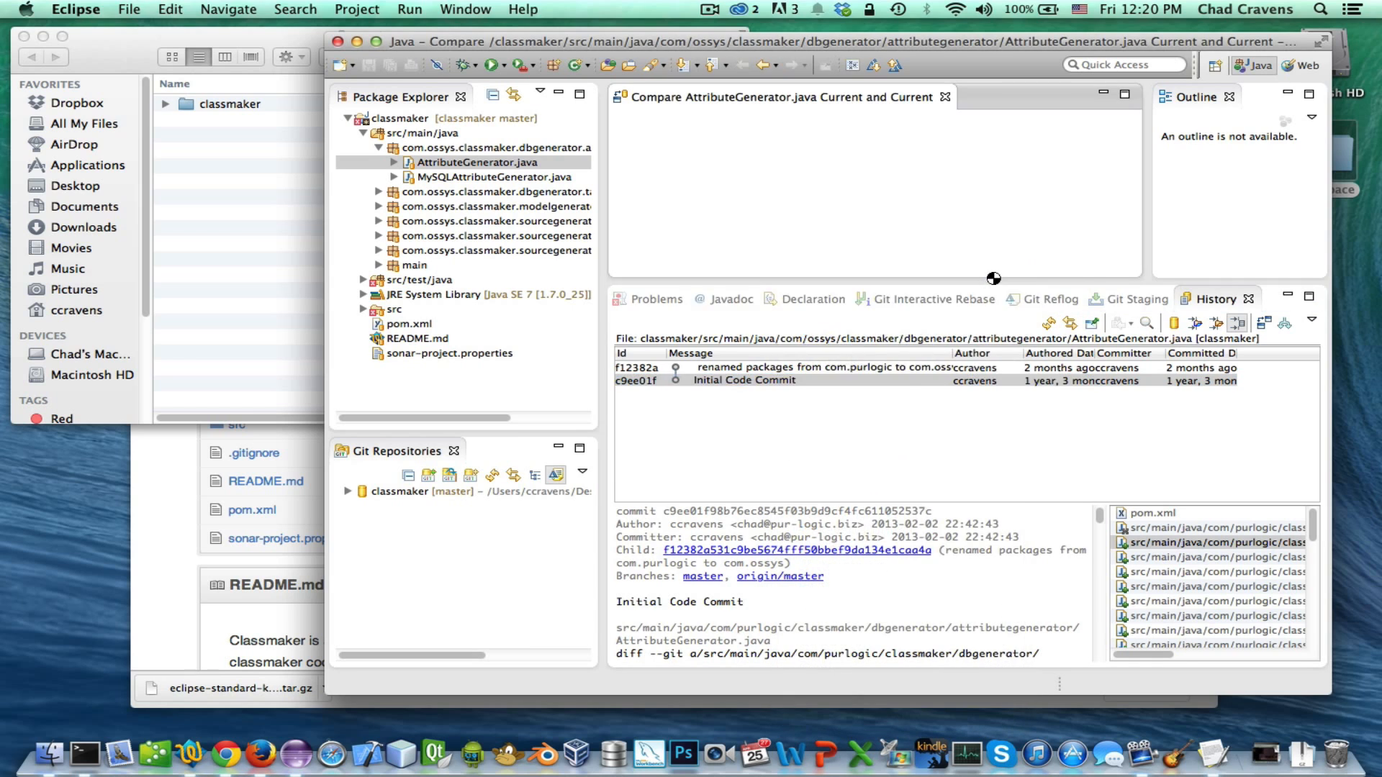
Enlarge the comparison area and examine the differences between the local AttributeGenerator.java and the Initial Code Commit through to the end of the file
left_click_drag(877, 282, 876, 517)
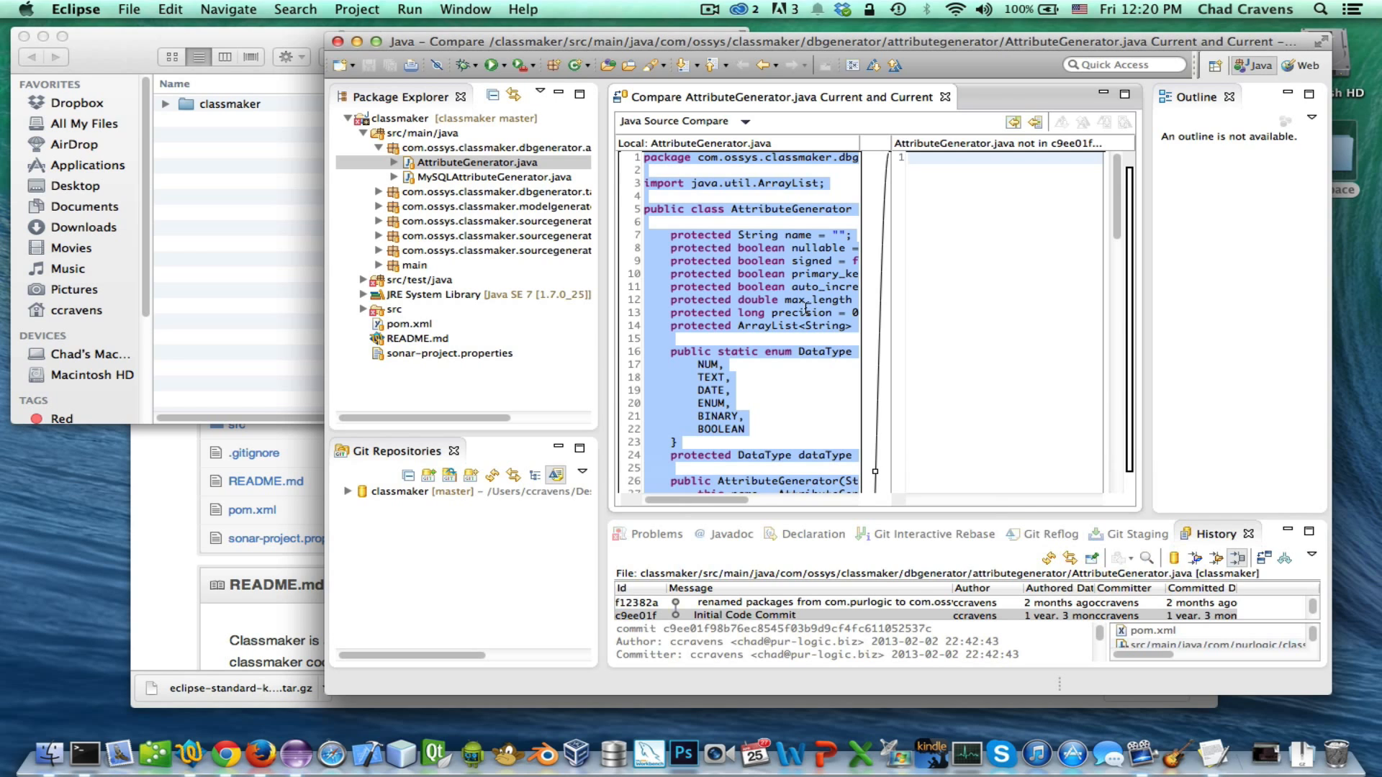
scroll(807, 308, "down", 15)
scroll(806, 308, "up", 15)
scroll(713, 207, "down", 9)
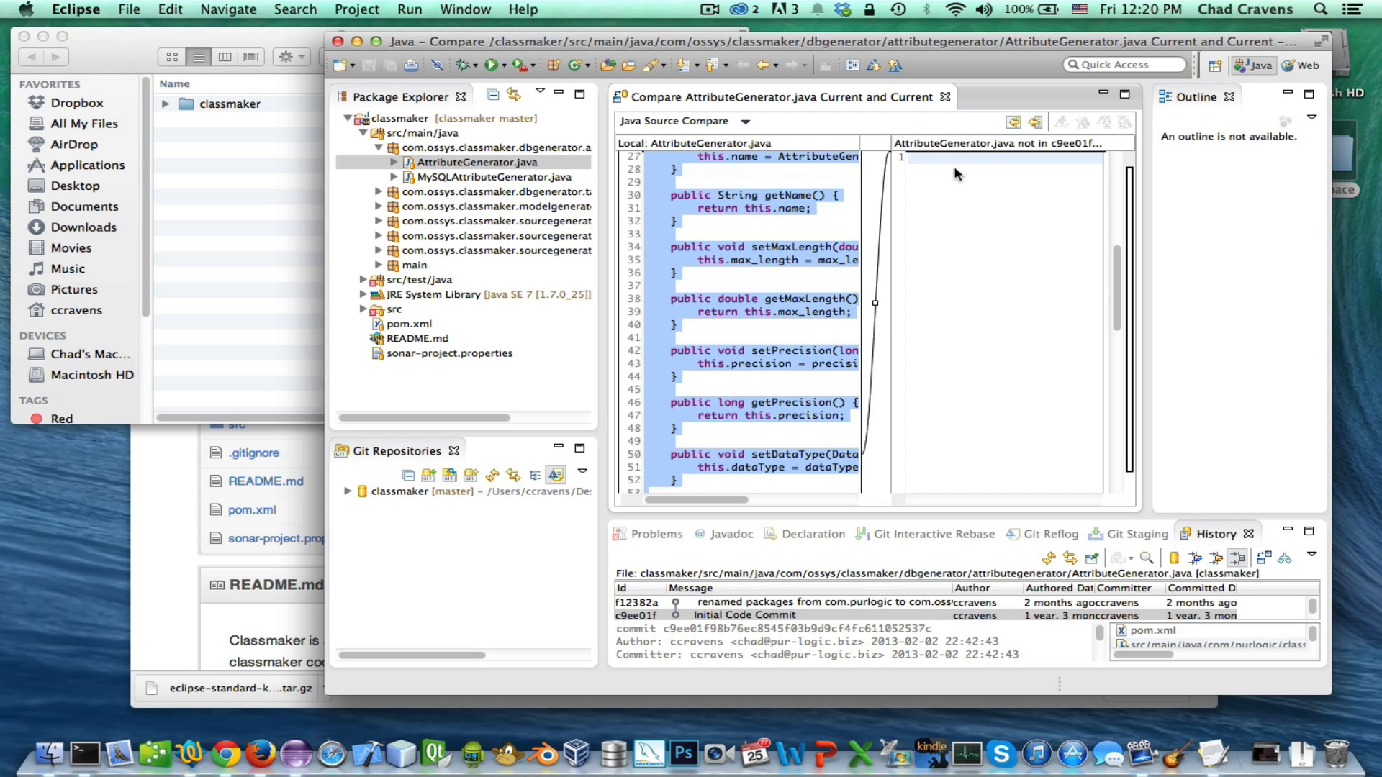
scroll(817, 242, "down", 16)
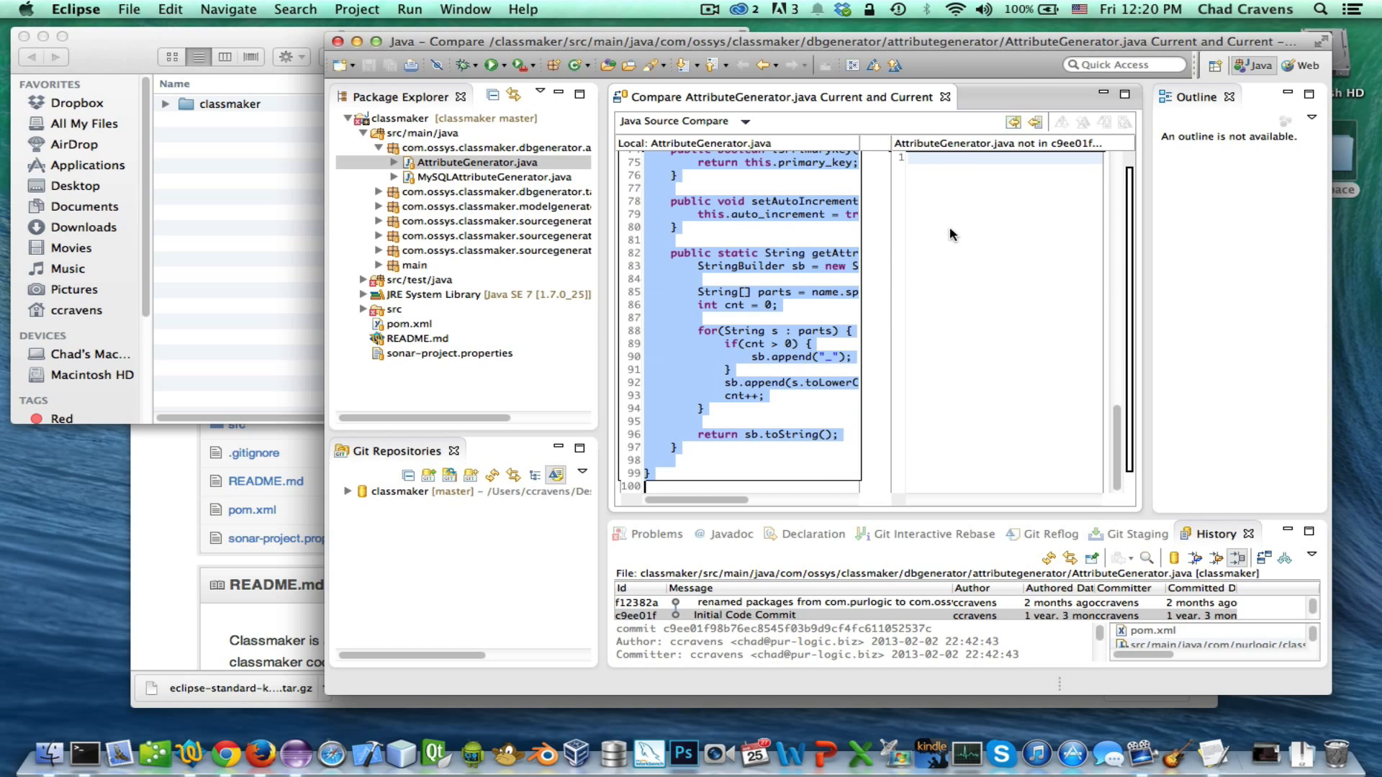
scroll(761, 336, "right", 4)
scroll(761, 337, "left", 4)
Close the AttributeGenerator.java comparison and increase the height of the History view
left_click(946, 96)
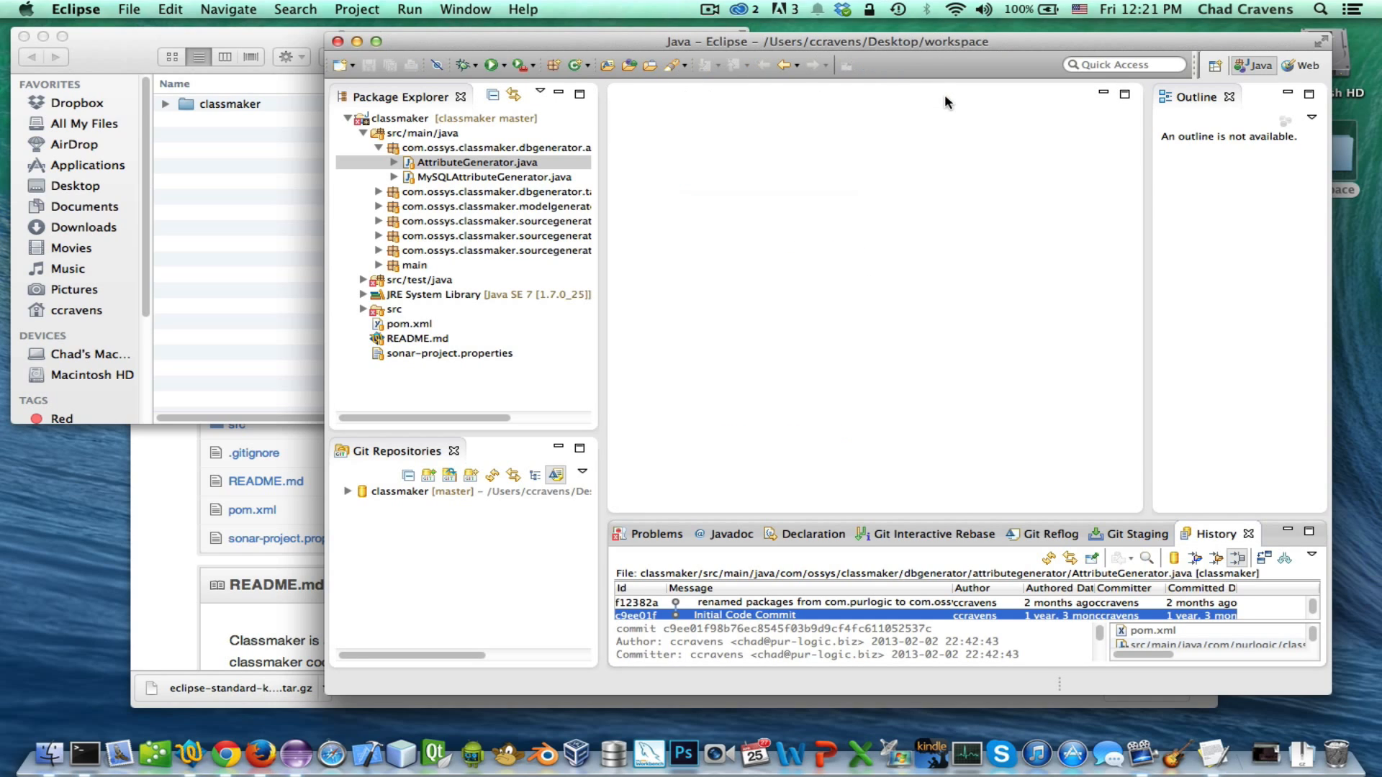
left_click_drag(898, 517, 898, 393)
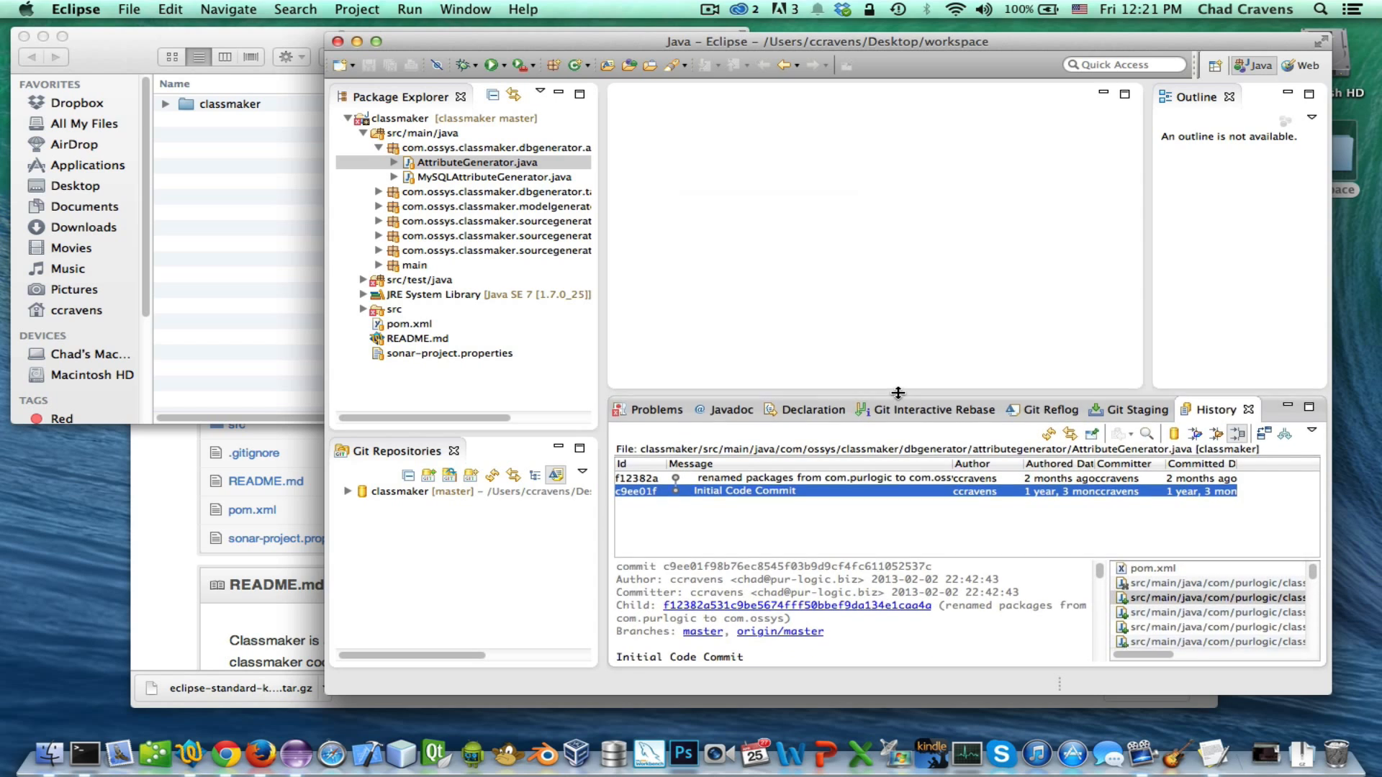